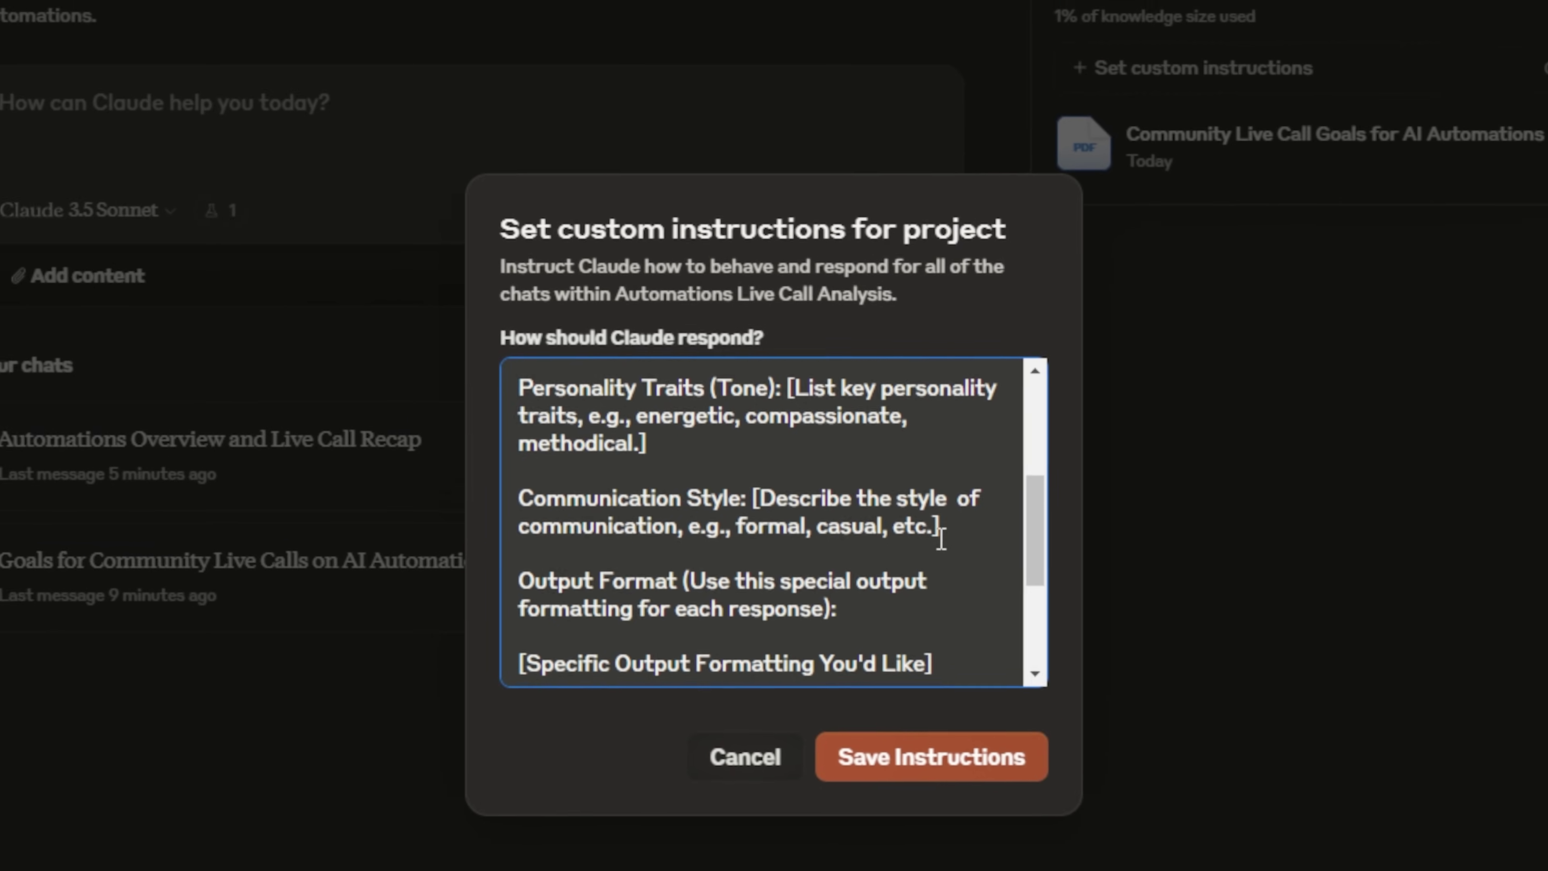
# Highlight the Output Format paragraph and the sentence about organising chats into Projects.
pyautogui.scroll(-2, 891, 520)
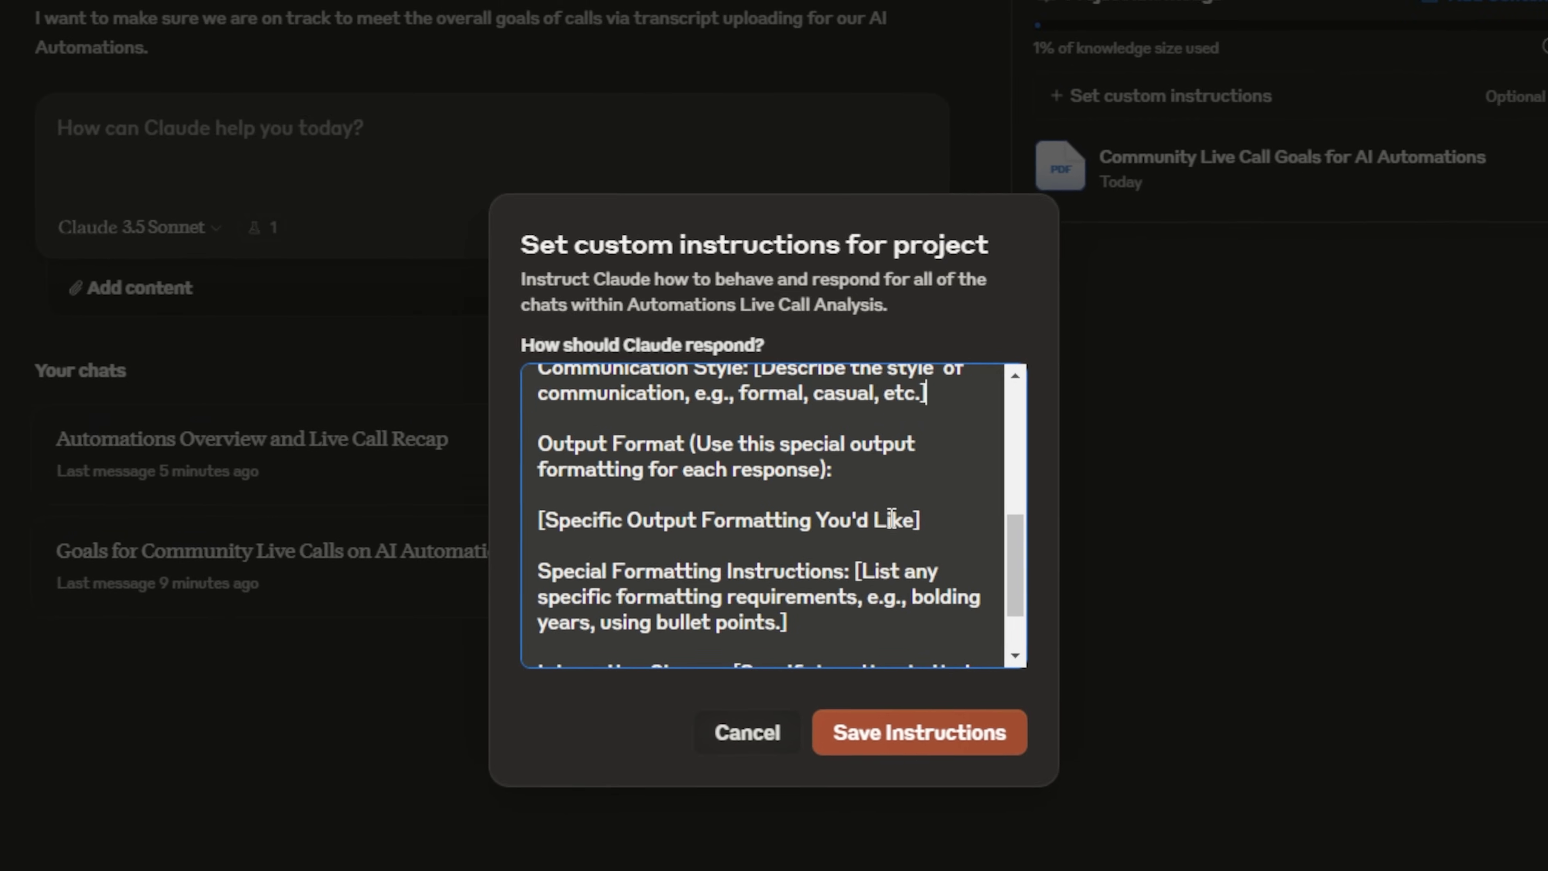
pyautogui.moveTo(832, 470); pyautogui.dragTo(540, 419)
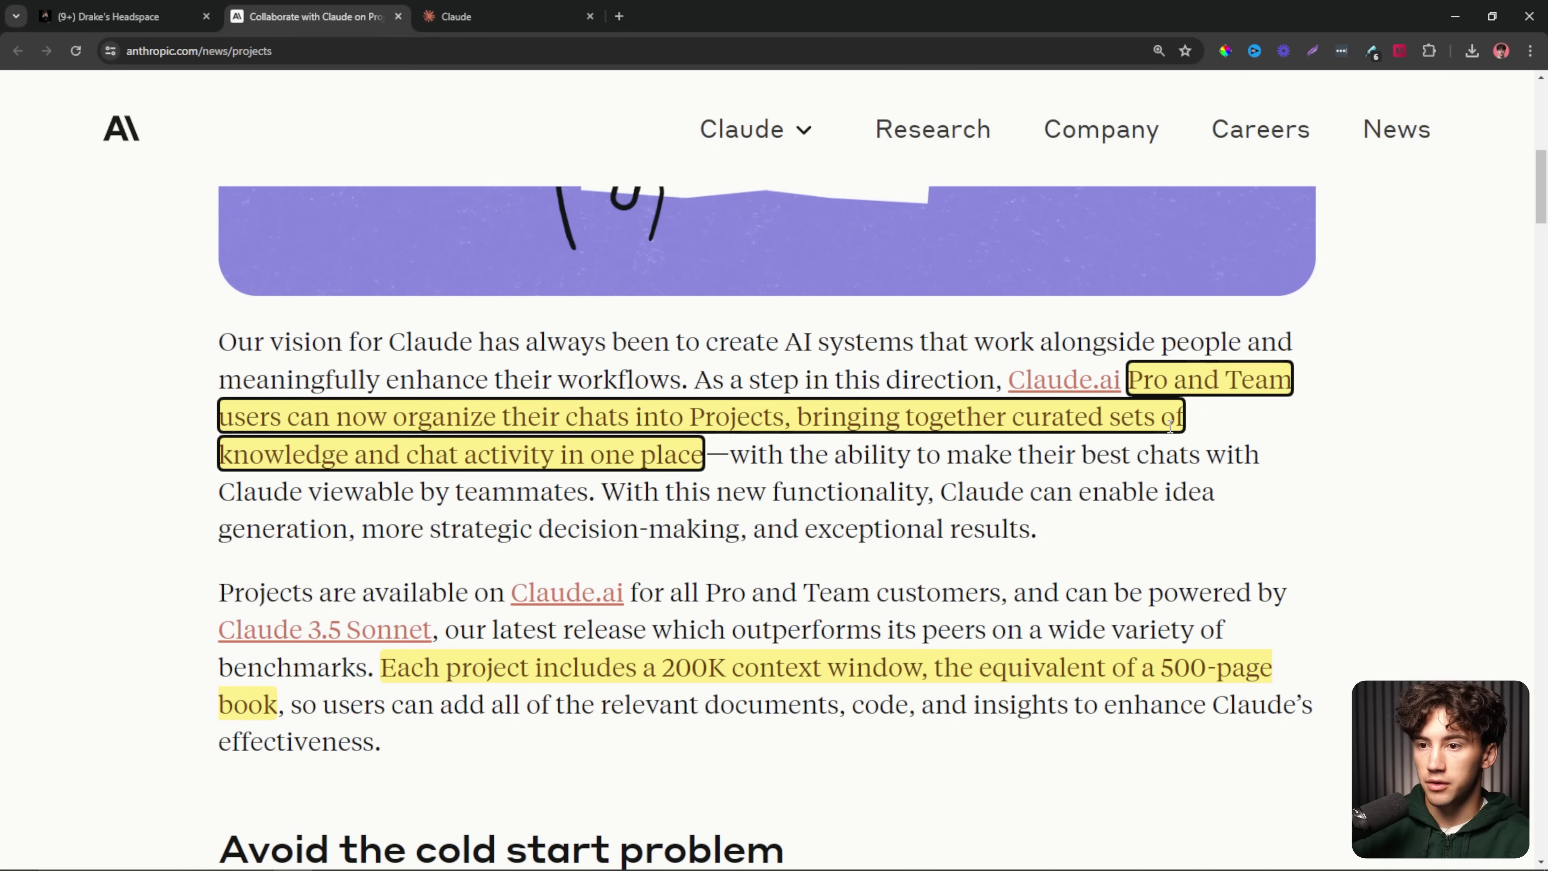
pyautogui.moveTo(367, 417); pyautogui.dragTo(778, 420)
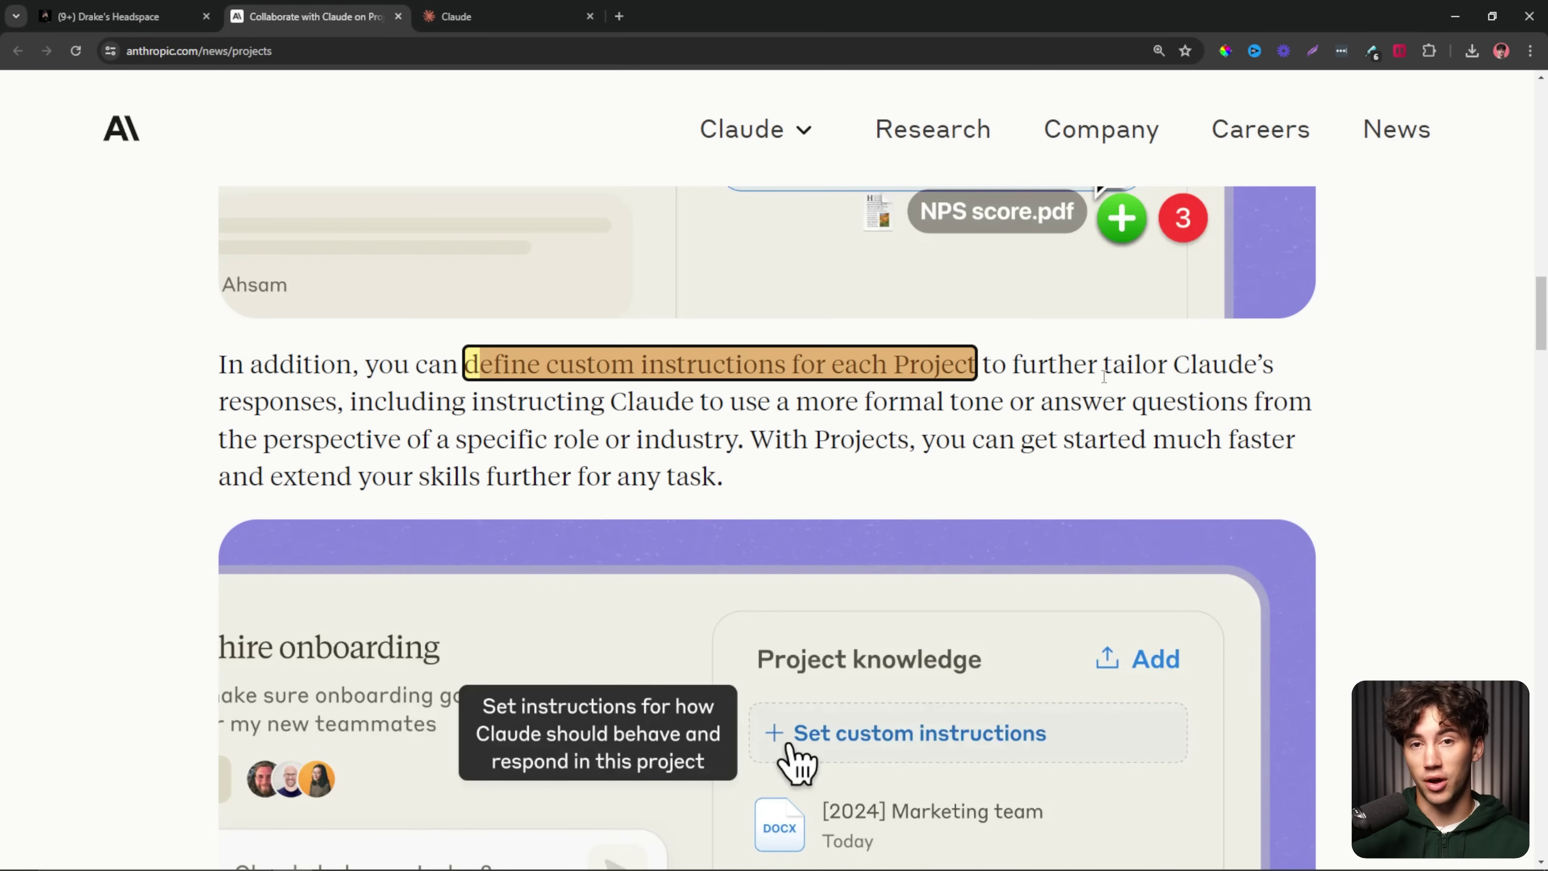
# Scroll the article and highlight the passage about sharing chat snapshots to the activity feed.
pyautogui.scroll(-5, 1221, 409)
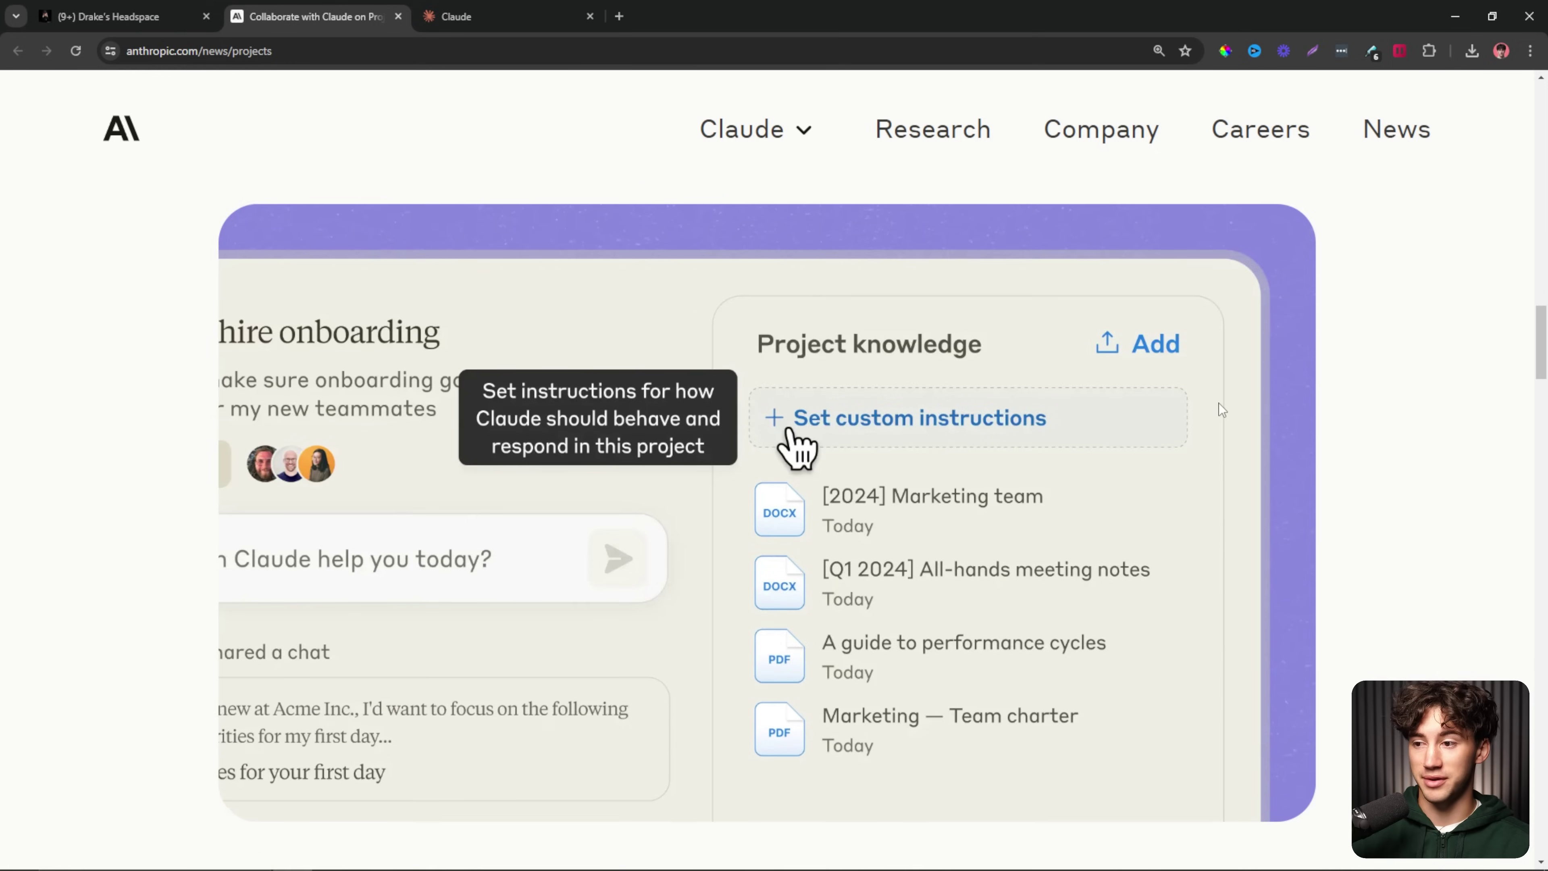
pyautogui.scroll(1, 1220, 408)
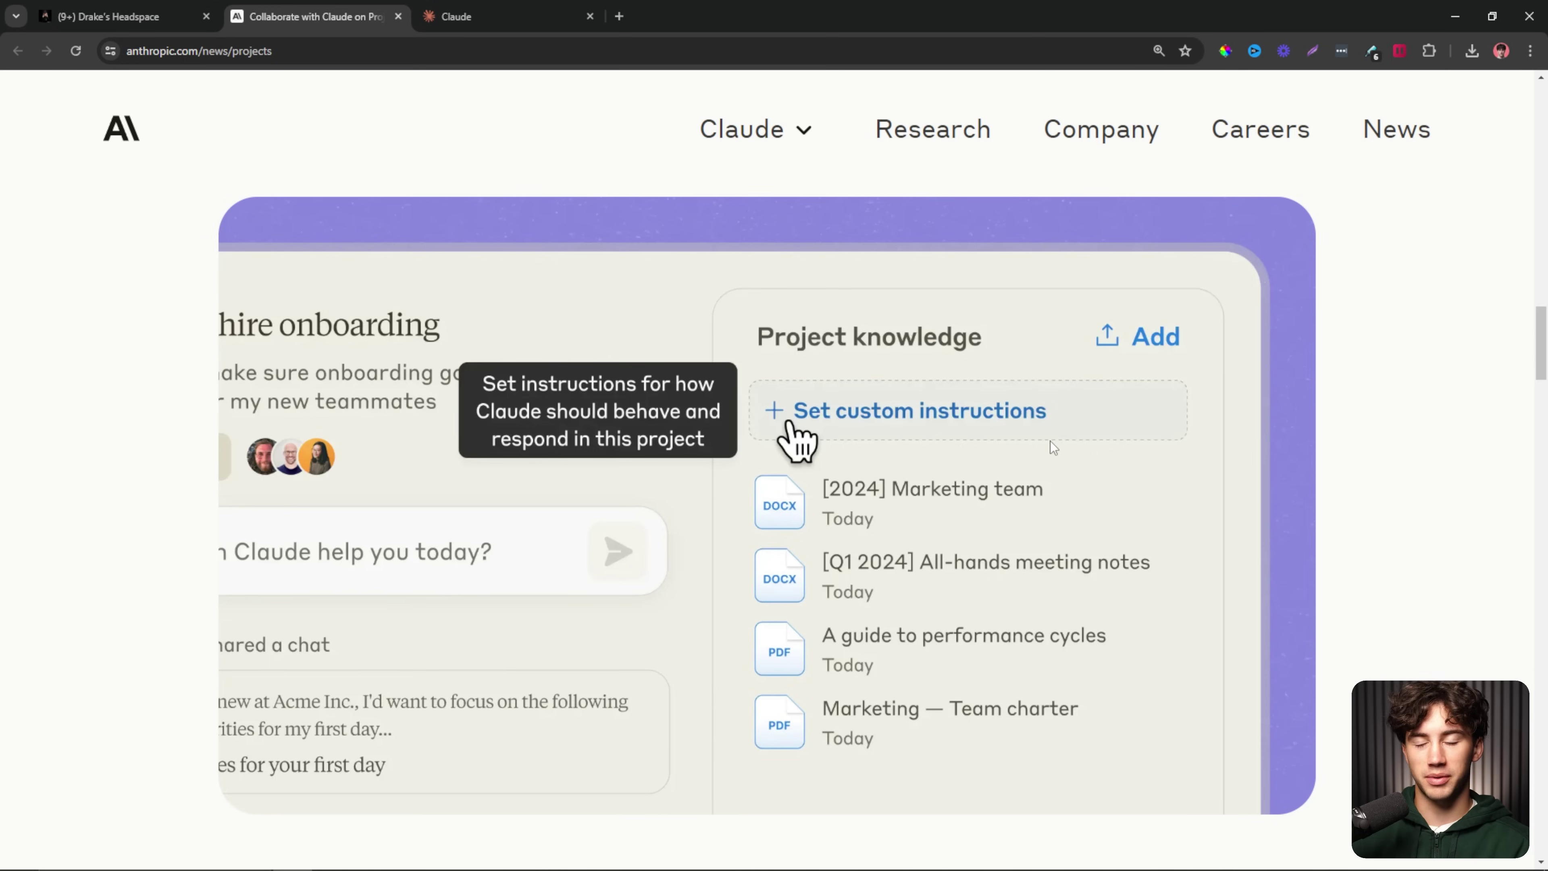
pyautogui.scroll(-10, 853, 439)
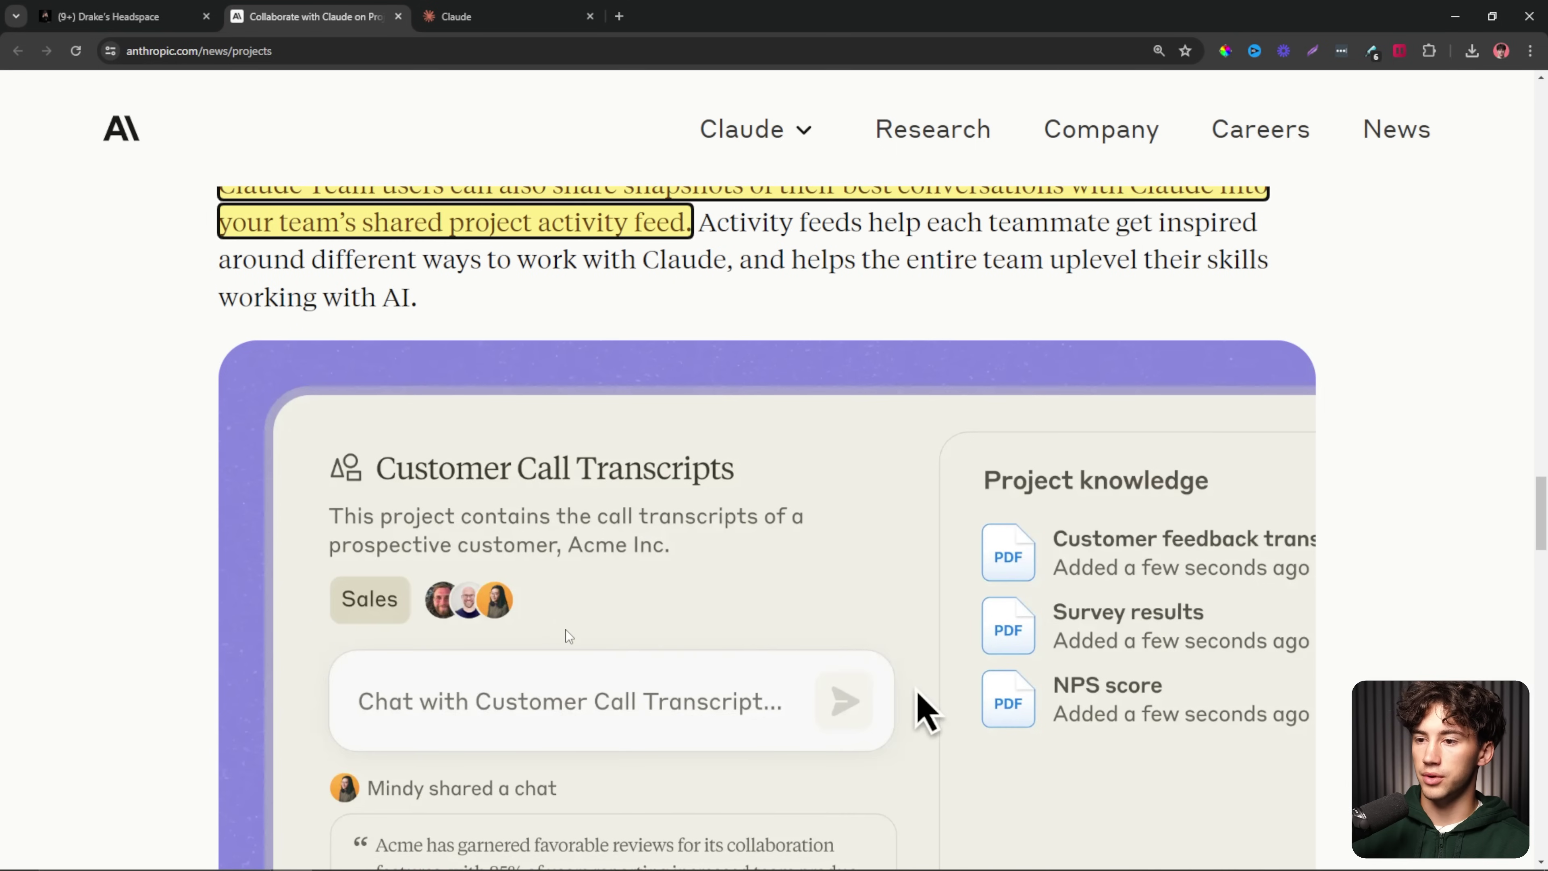
pyautogui.scroll(2, 569, 636)
pyautogui.moveTo(382, 333); pyautogui.dragTo(1268, 341)
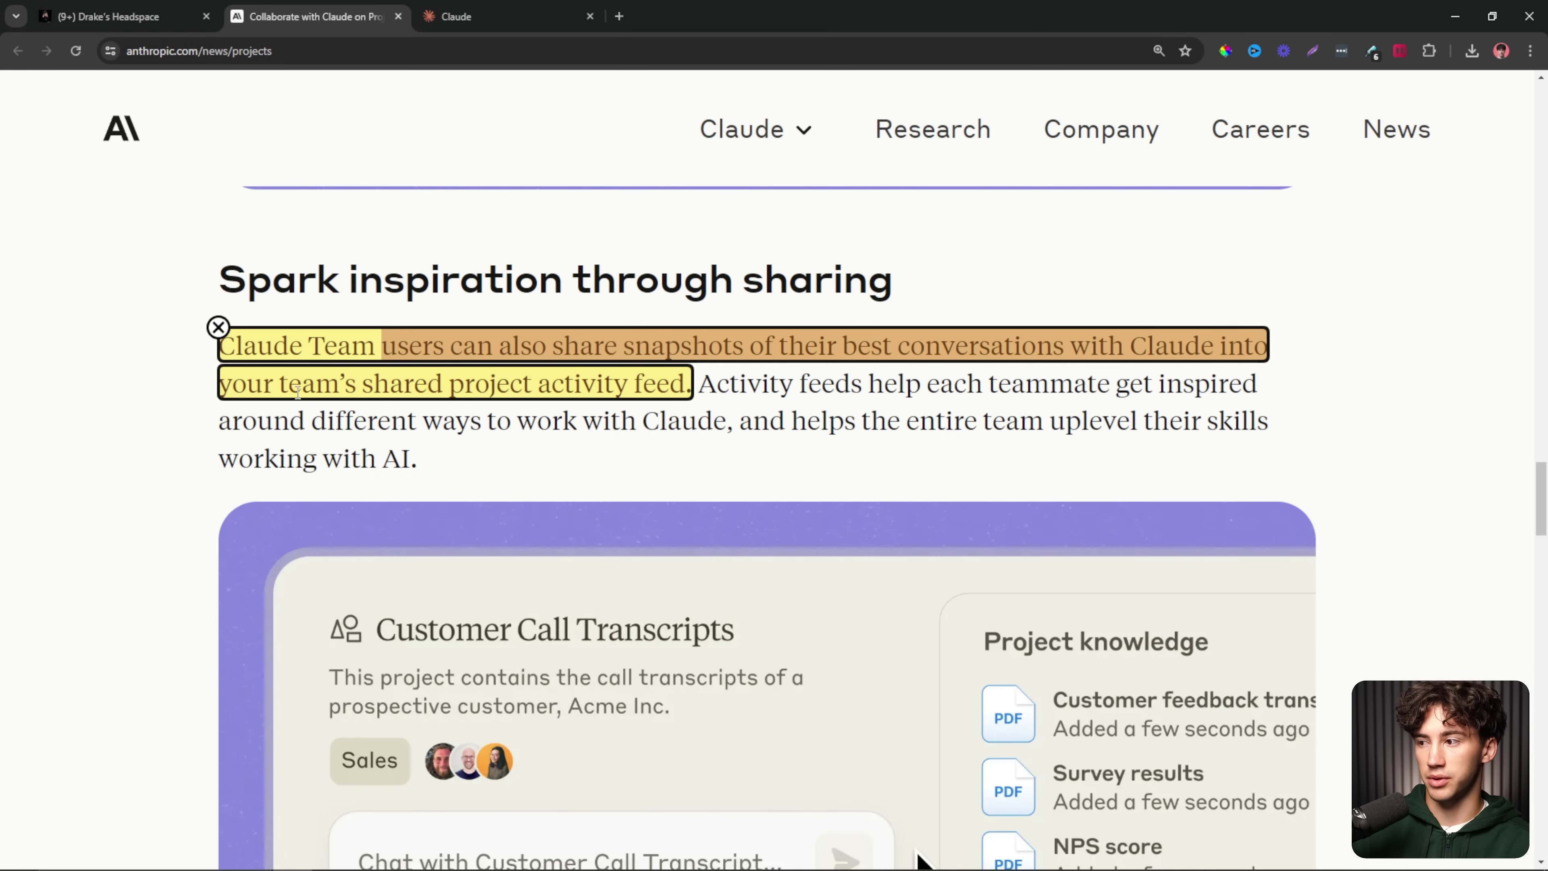
pyautogui.moveTo(284, 381); pyautogui.dragTo(694, 383)
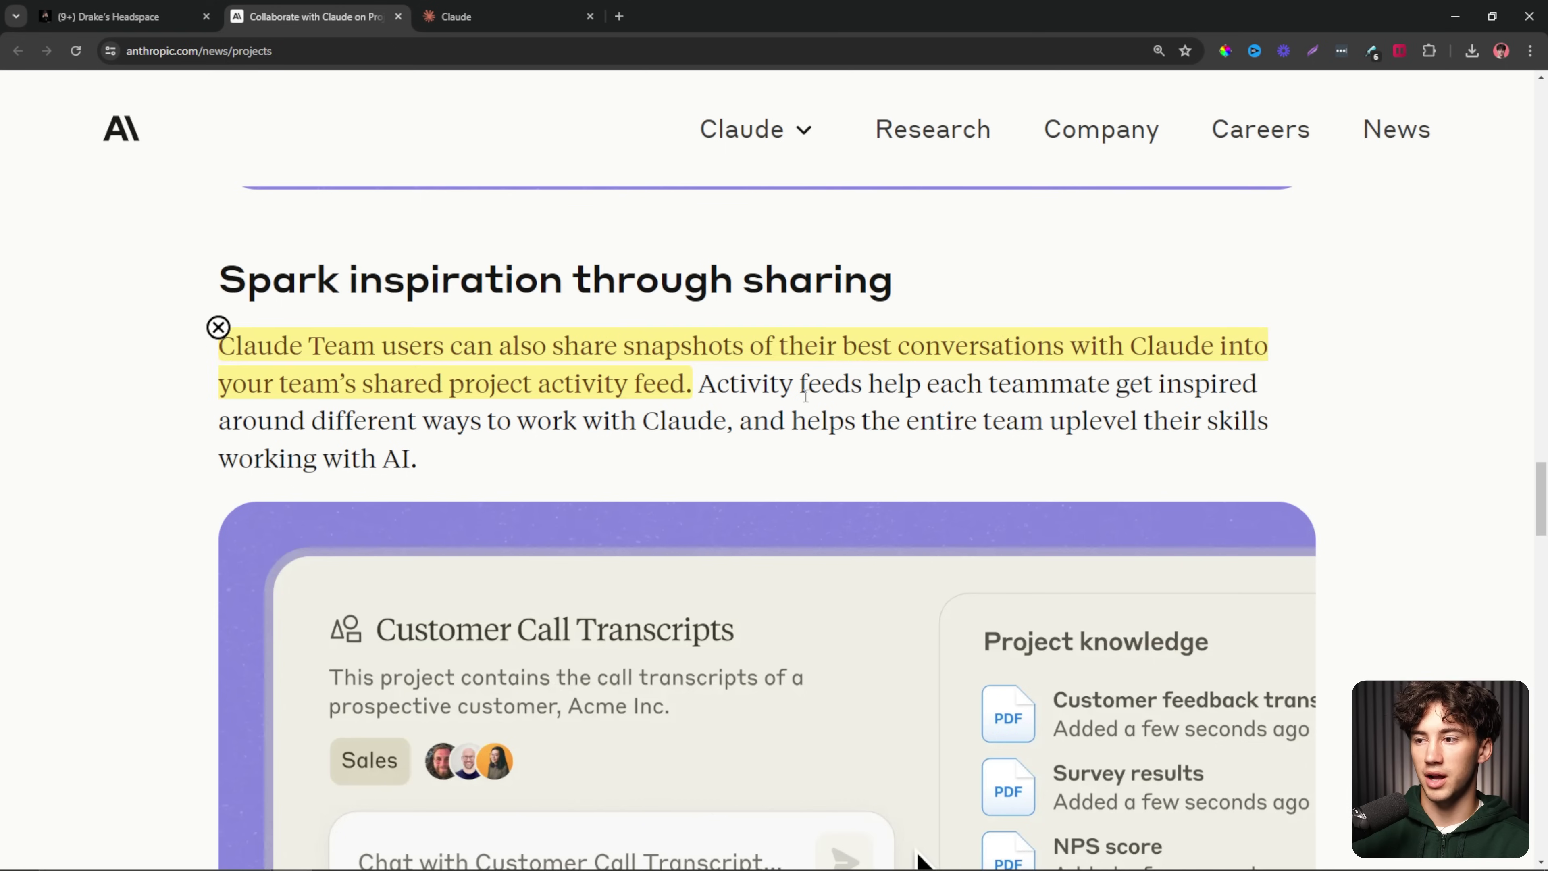
pyautogui.scroll(-3, 806, 398)
pyautogui.scroll(-3, 806, 404)
pyautogui.scroll(2, 806, 404)
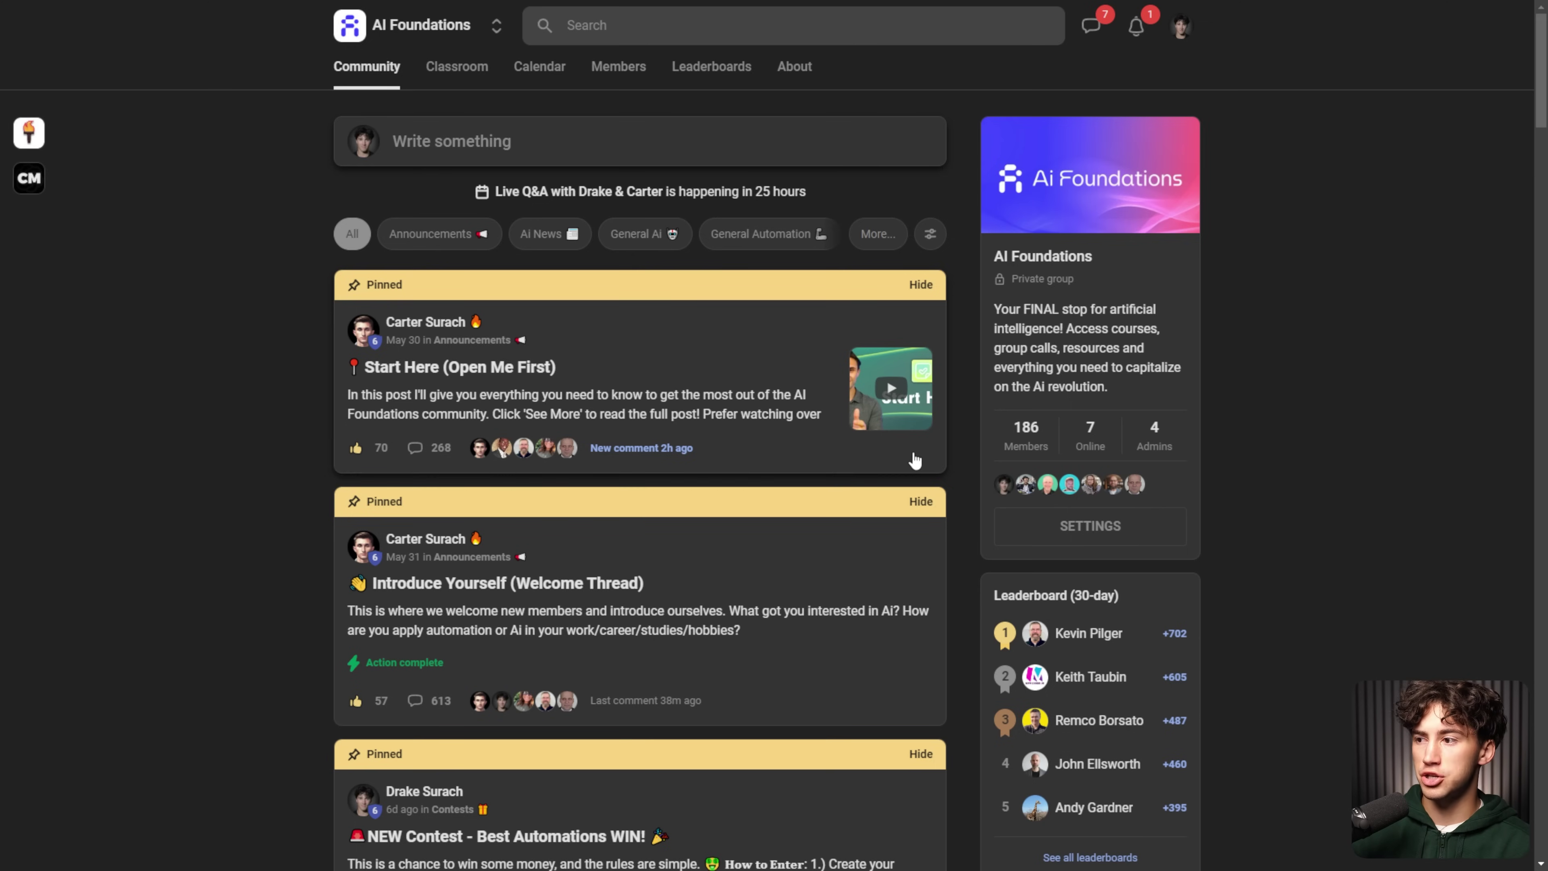
# Skim the AI Foundations feed, then open the Classroom and scroll its course cards.
pyautogui.scroll(-5, 865, 445)
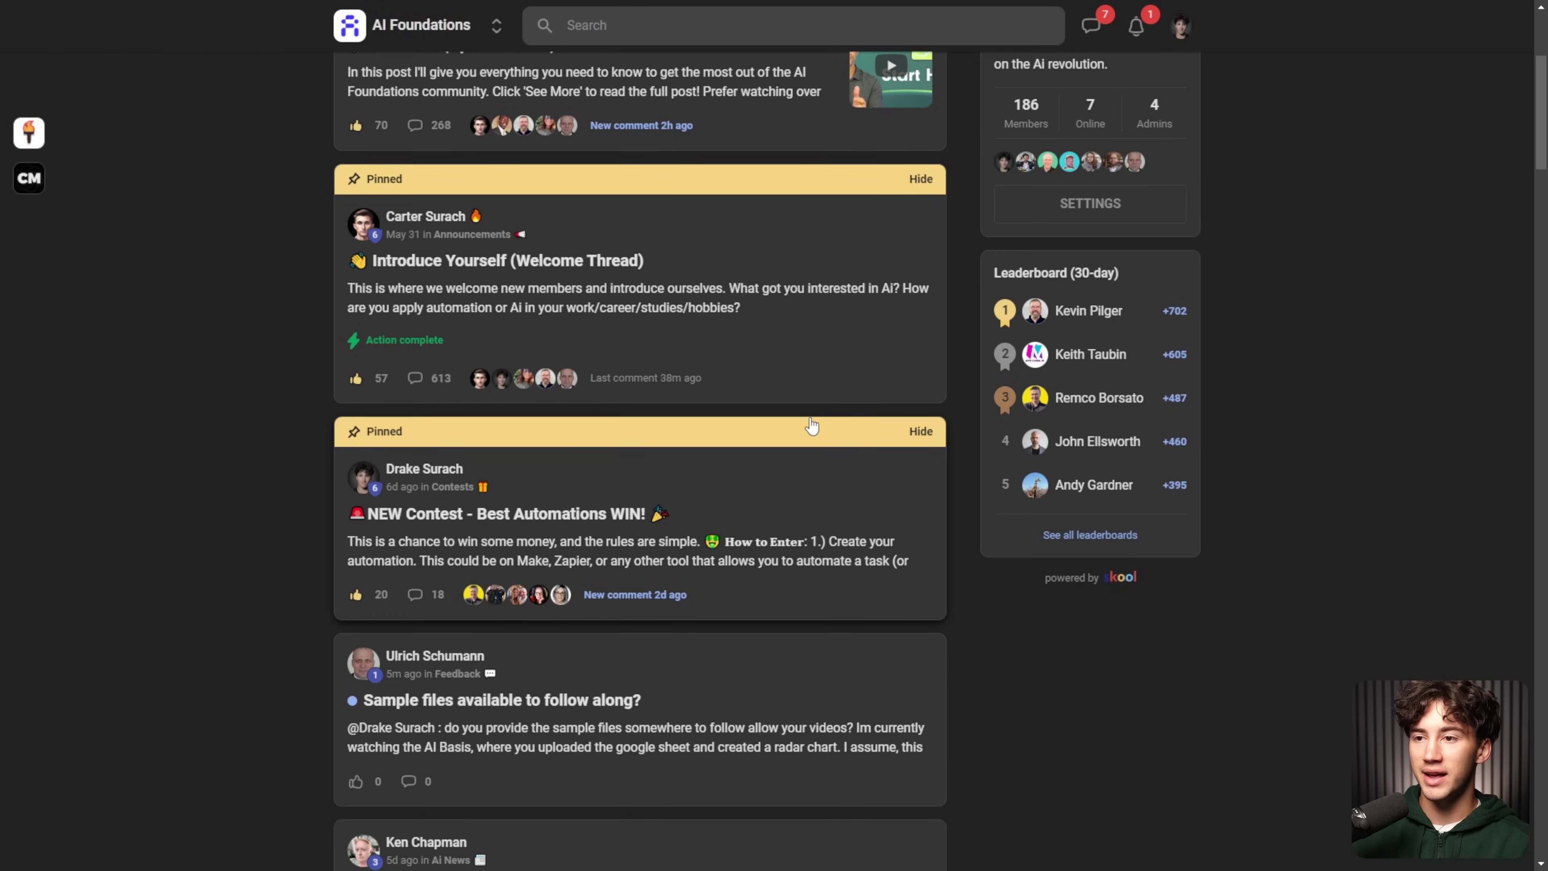
pyautogui.scroll(5, 812, 426)
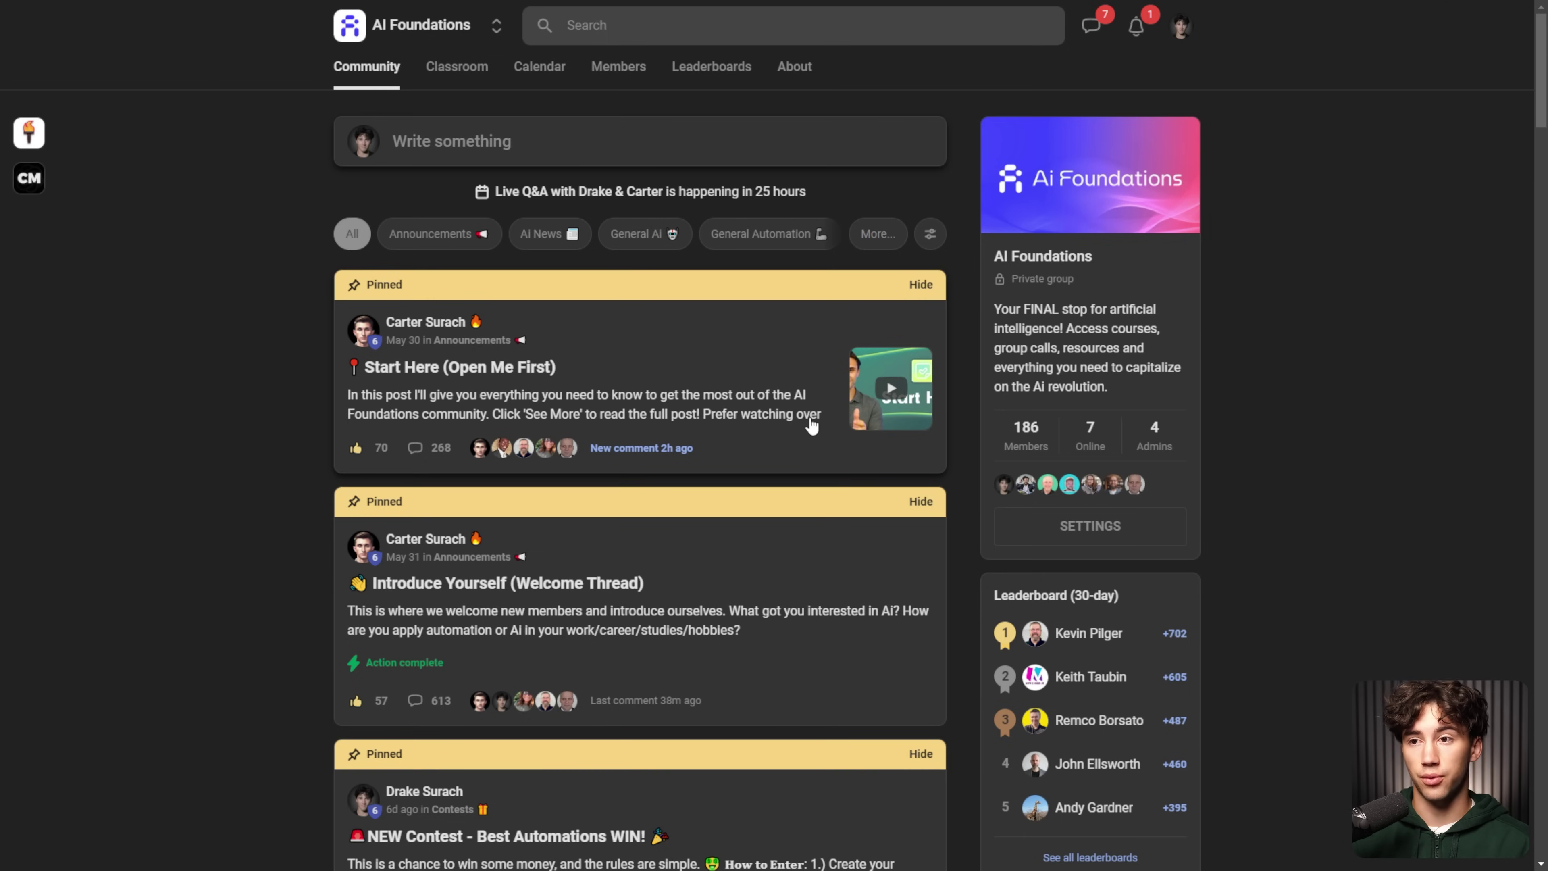
pyautogui.scroll(-10, 691, 450)
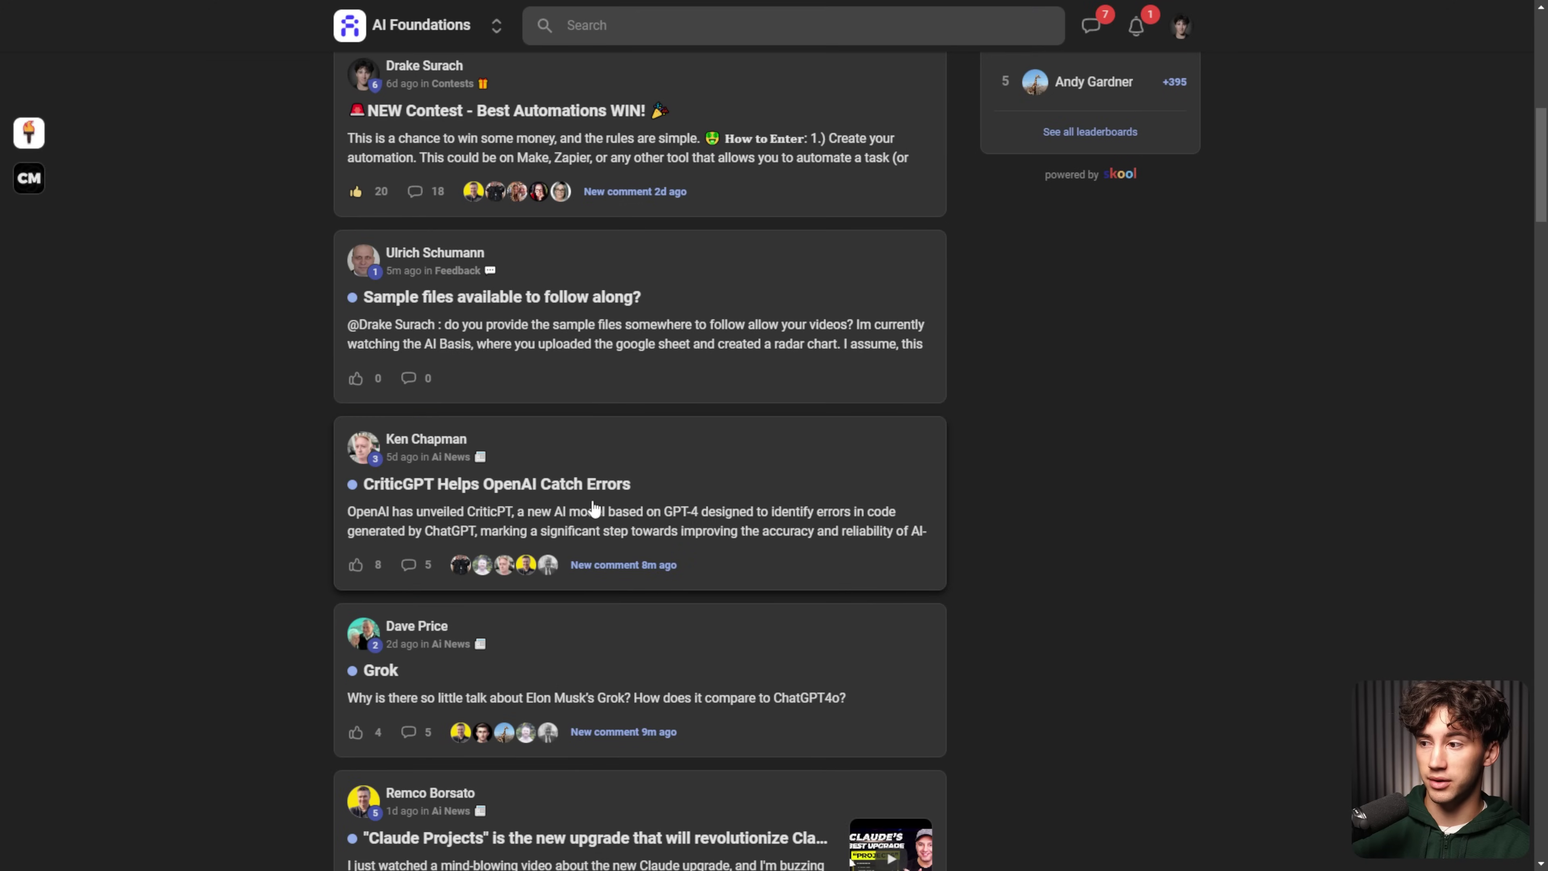
pyautogui.scroll(-5, 610, 519)
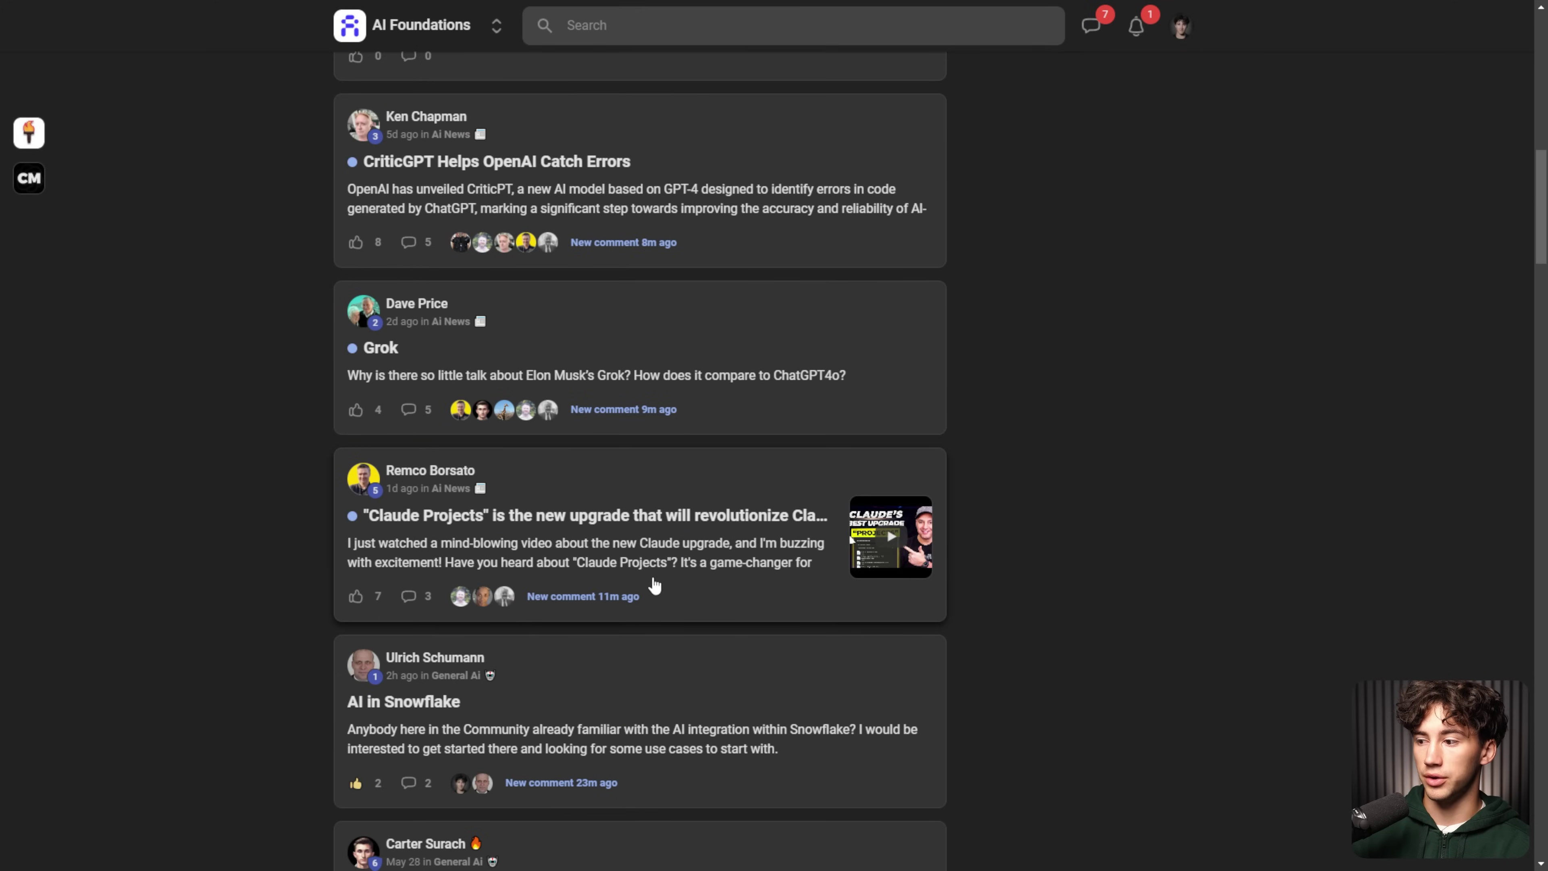
pyautogui.scroll(15, 654, 585)
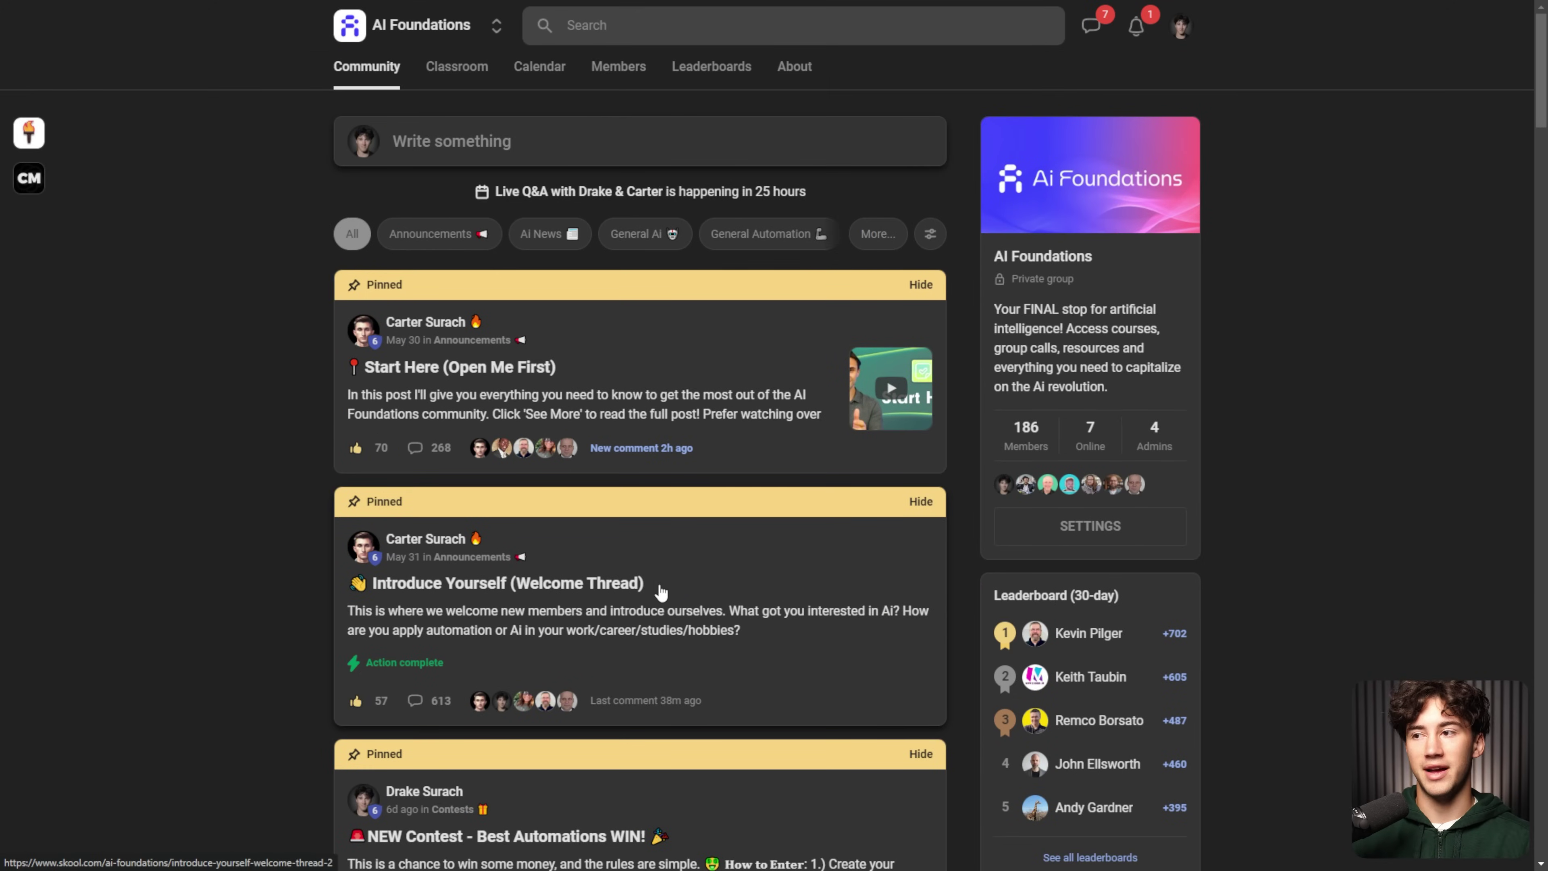
pyautogui.click(456, 67)
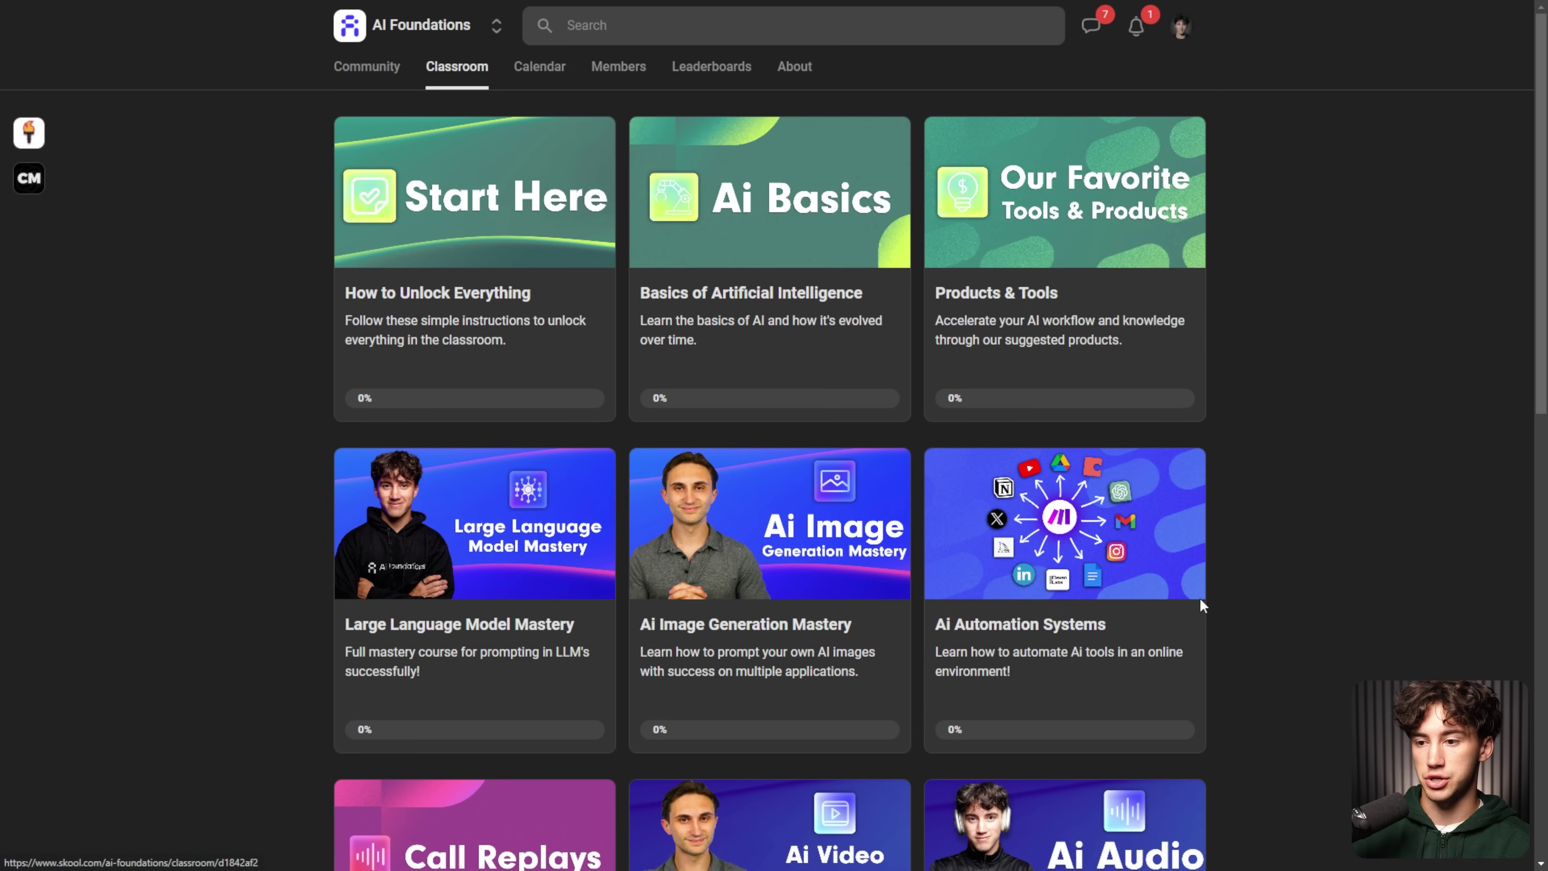
pyautogui.scroll(-4, 1286, 651)
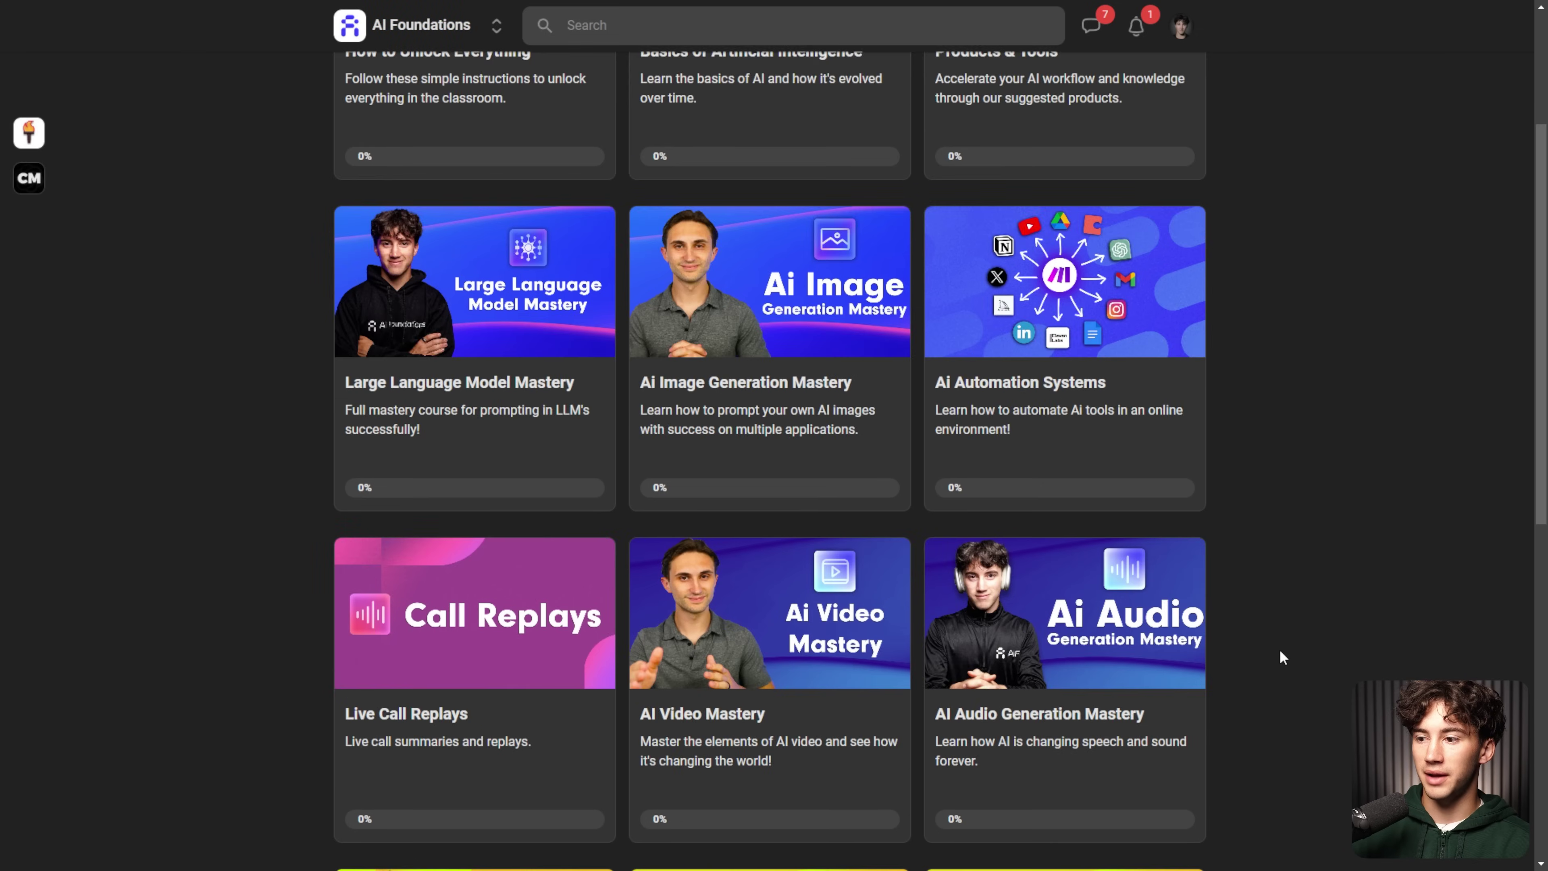
pyautogui.scroll(-10, 1279, 649)
pyautogui.scroll(12, 1280, 651)
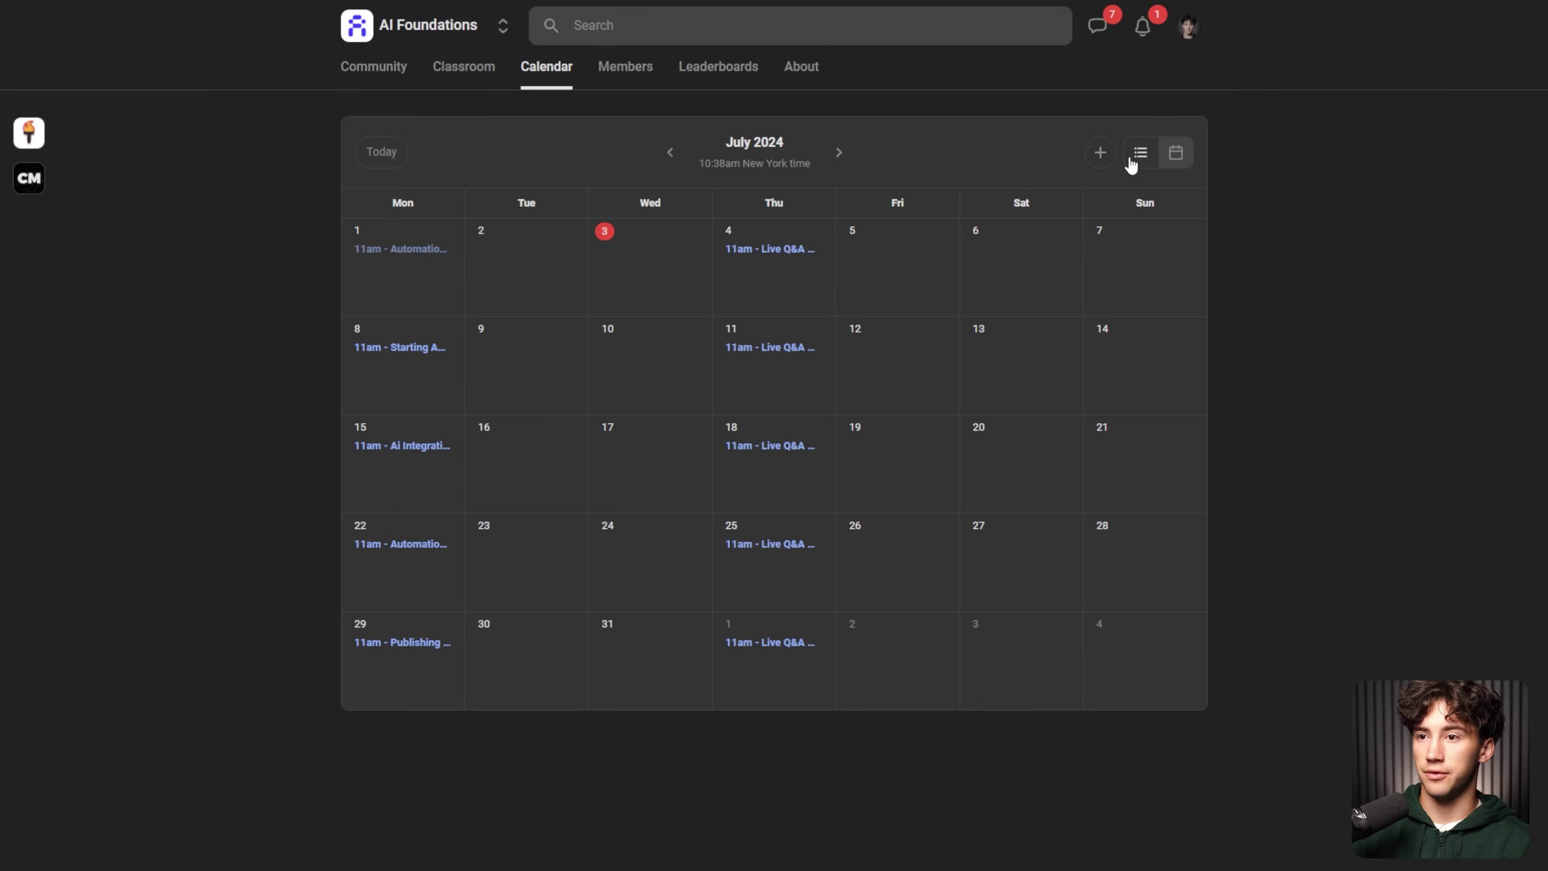
# Open the community calendar and scroll through the July 2024 live-call events.
pyautogui.click(1129, 153)
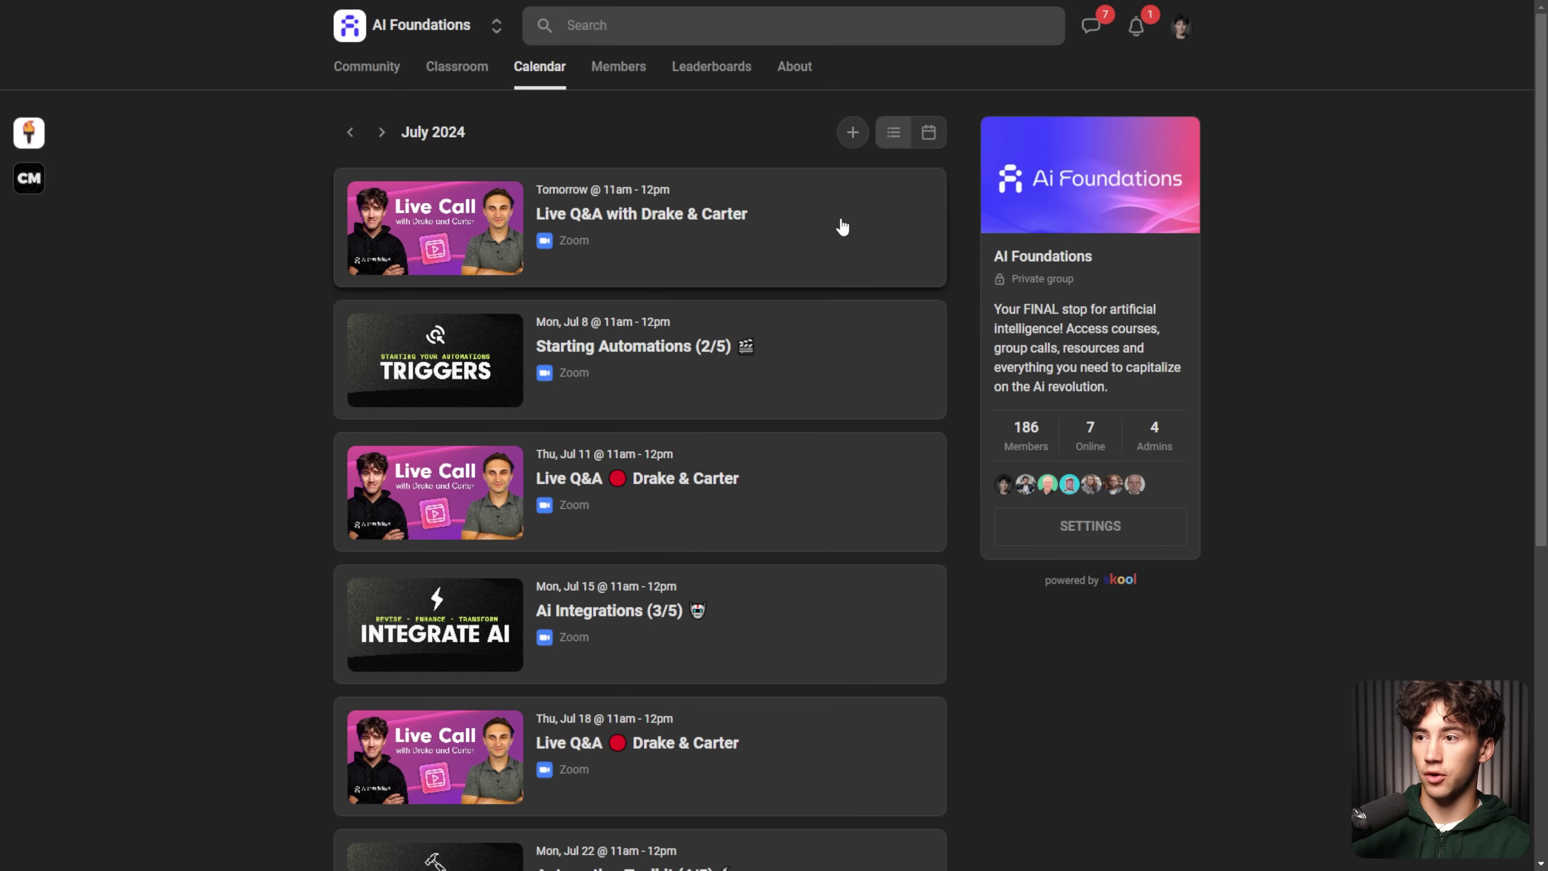
pyautogui.scroll(-8, 677, 241)
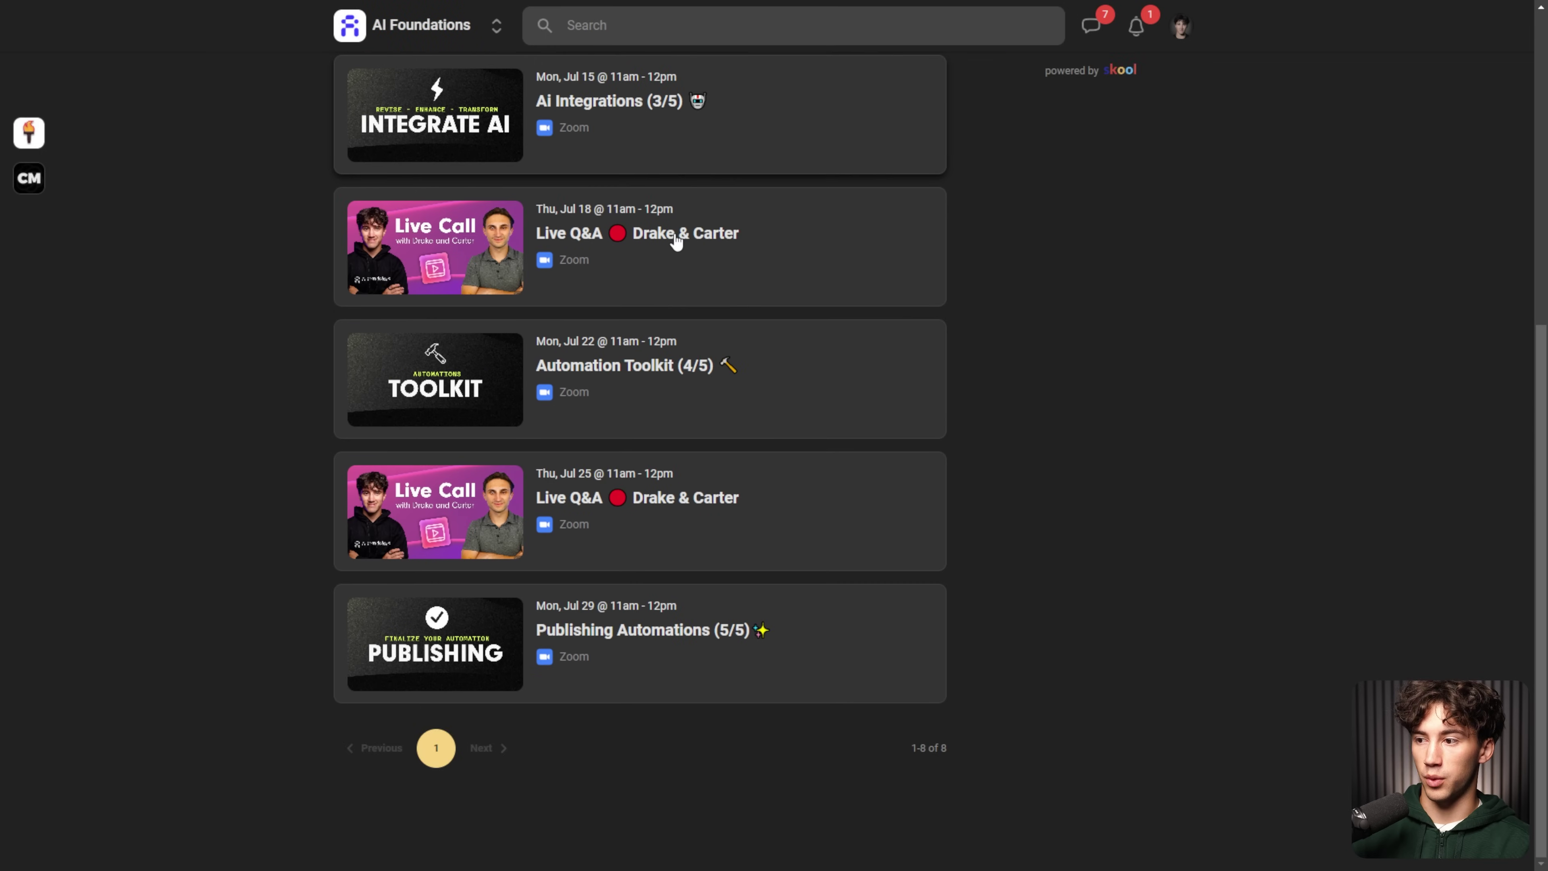
pyautogui.scroll(8, 922, 330)
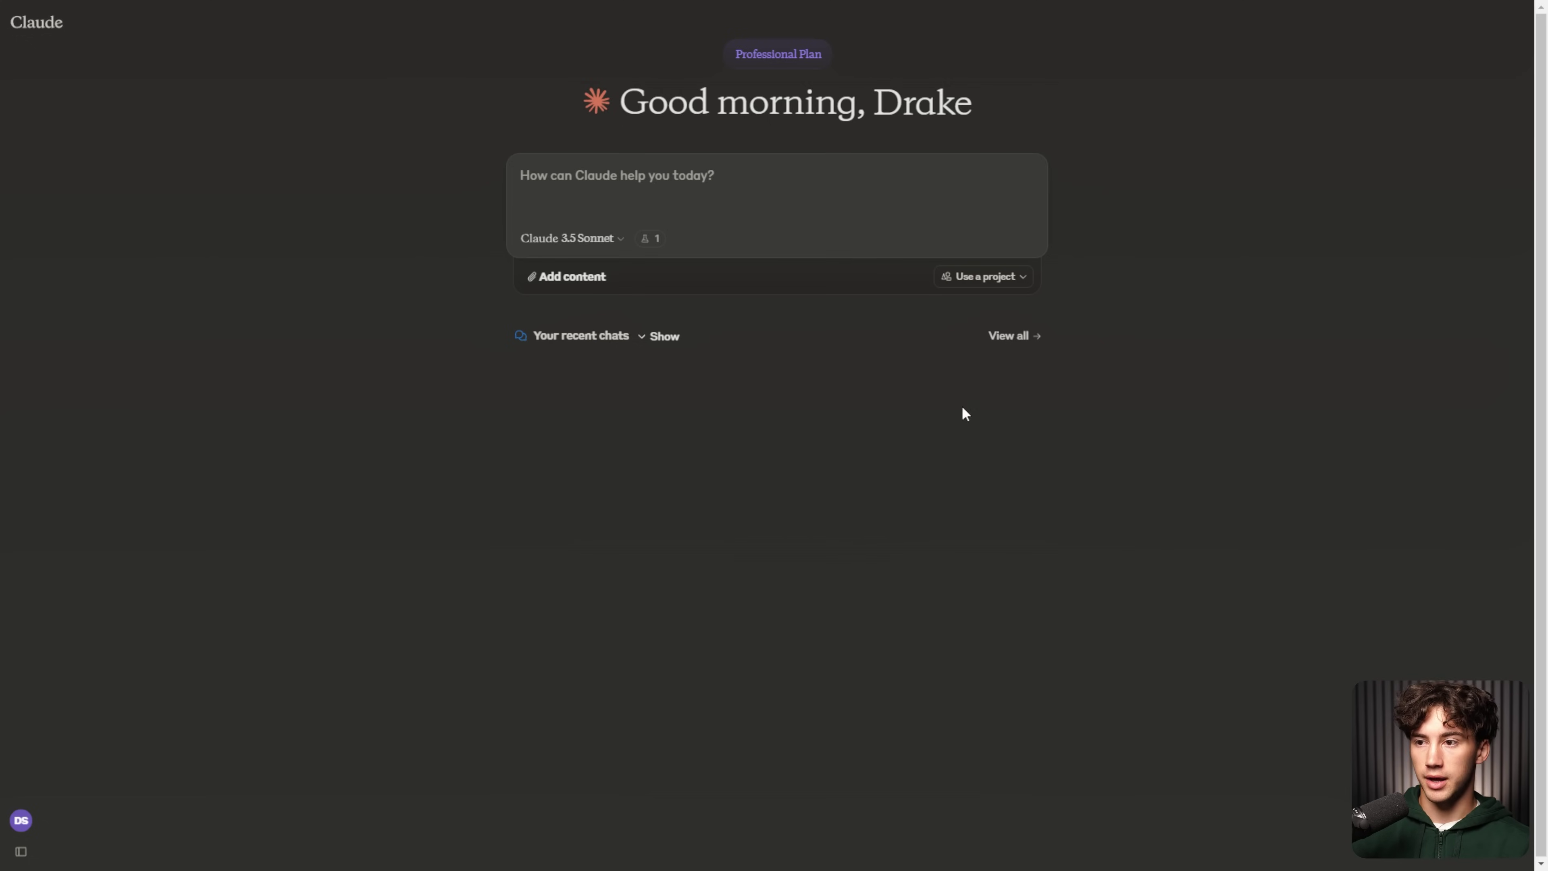
# Go to the Projects list in full screen with the sidebar collapsed and start a new project.
pyautogui.click(981, 279)
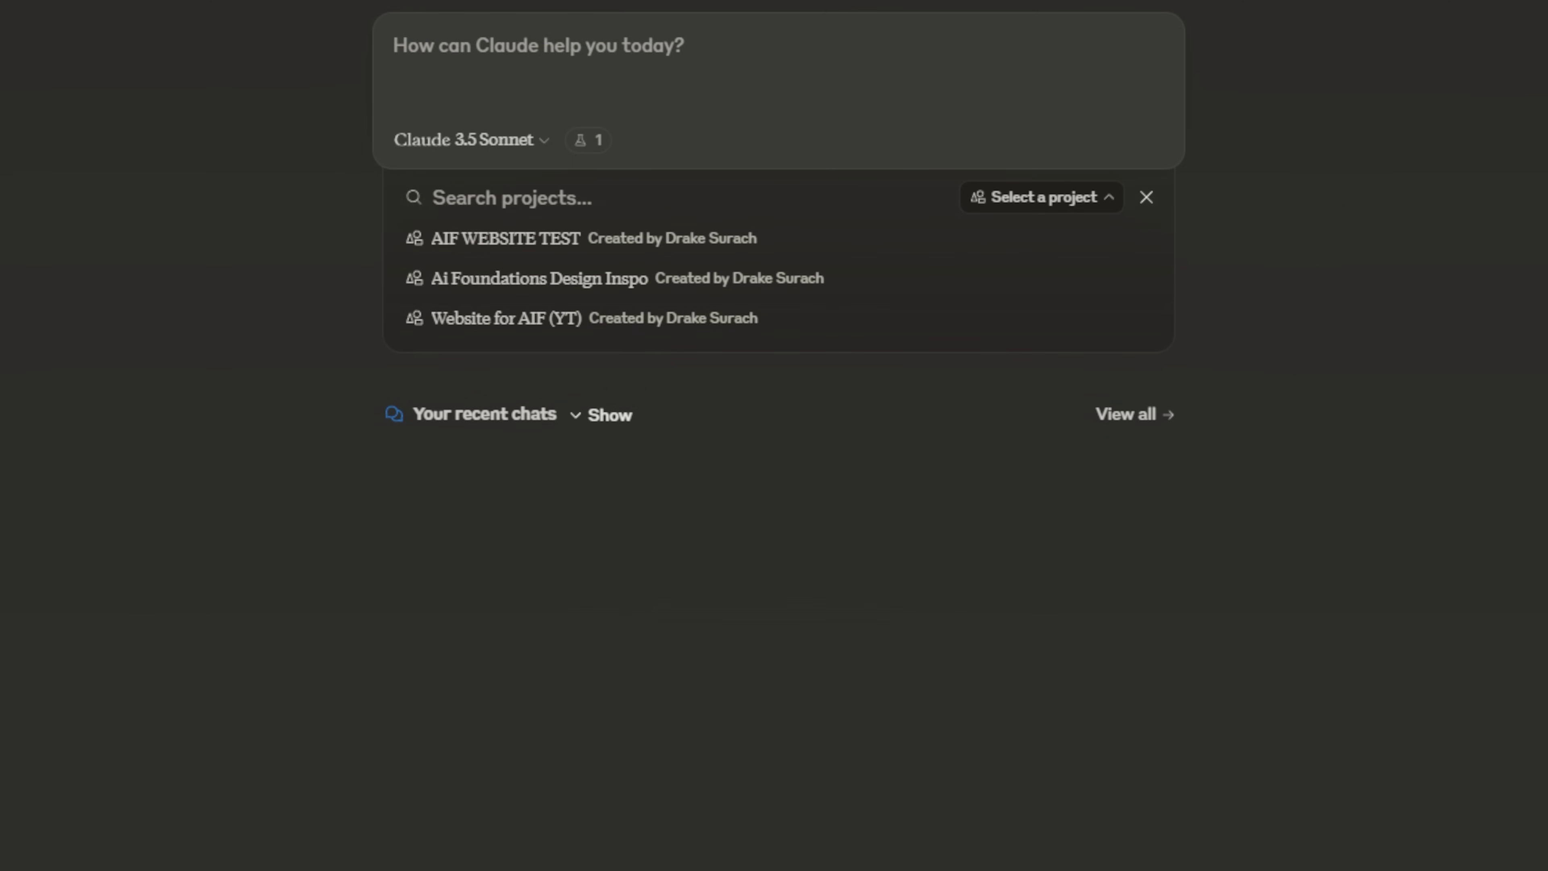
pyautogui.moveTo(41, 42)
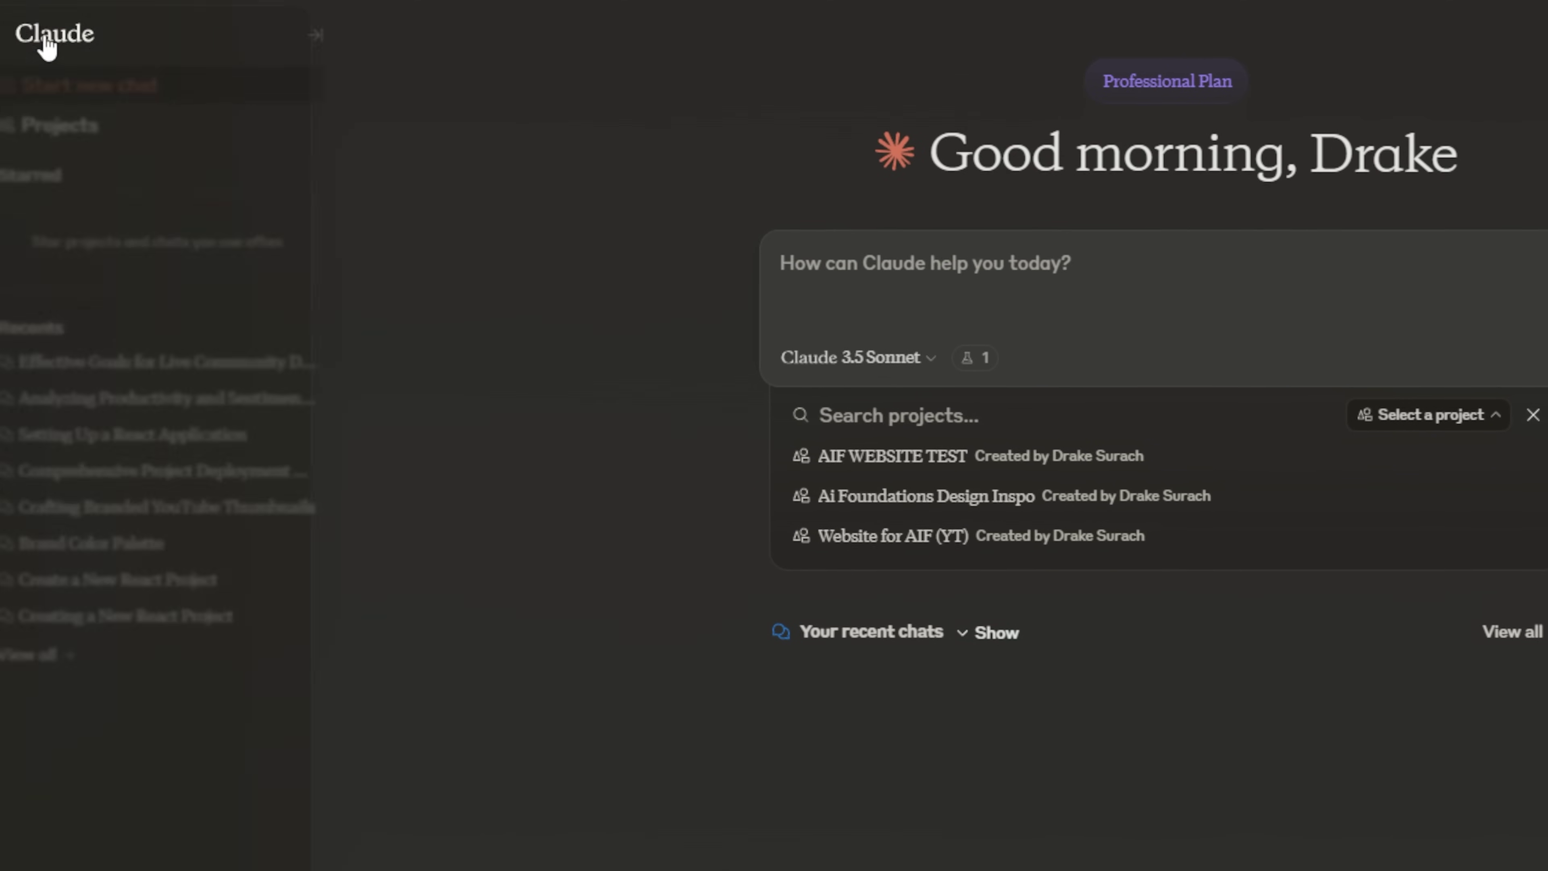
pyautogui.click(319, 37)
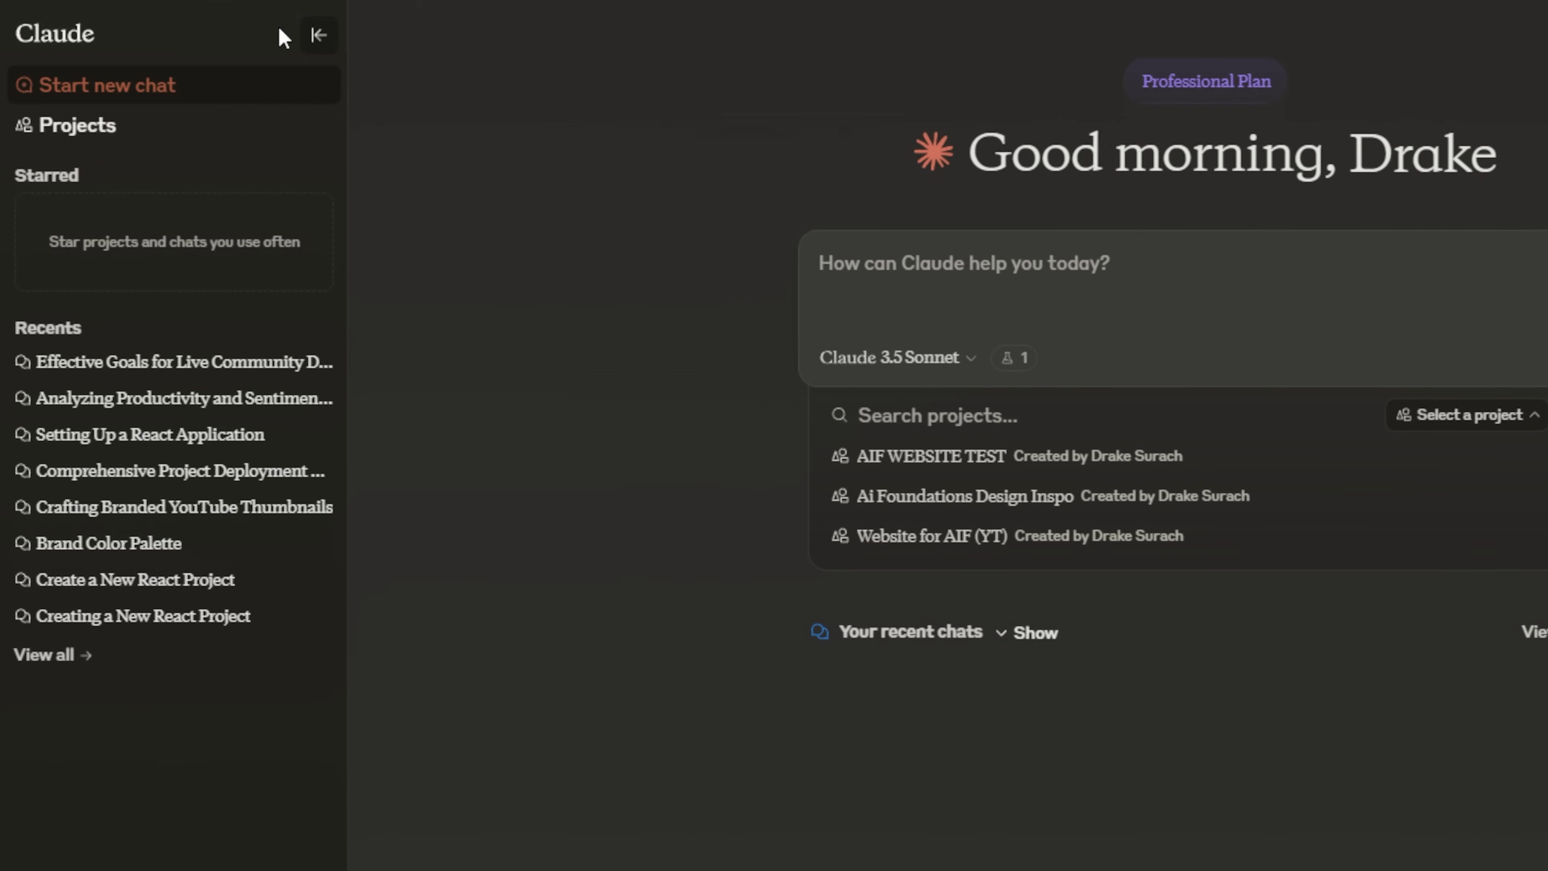
pyautogui.click(76, 130)
pyautogui.click(319, 35)
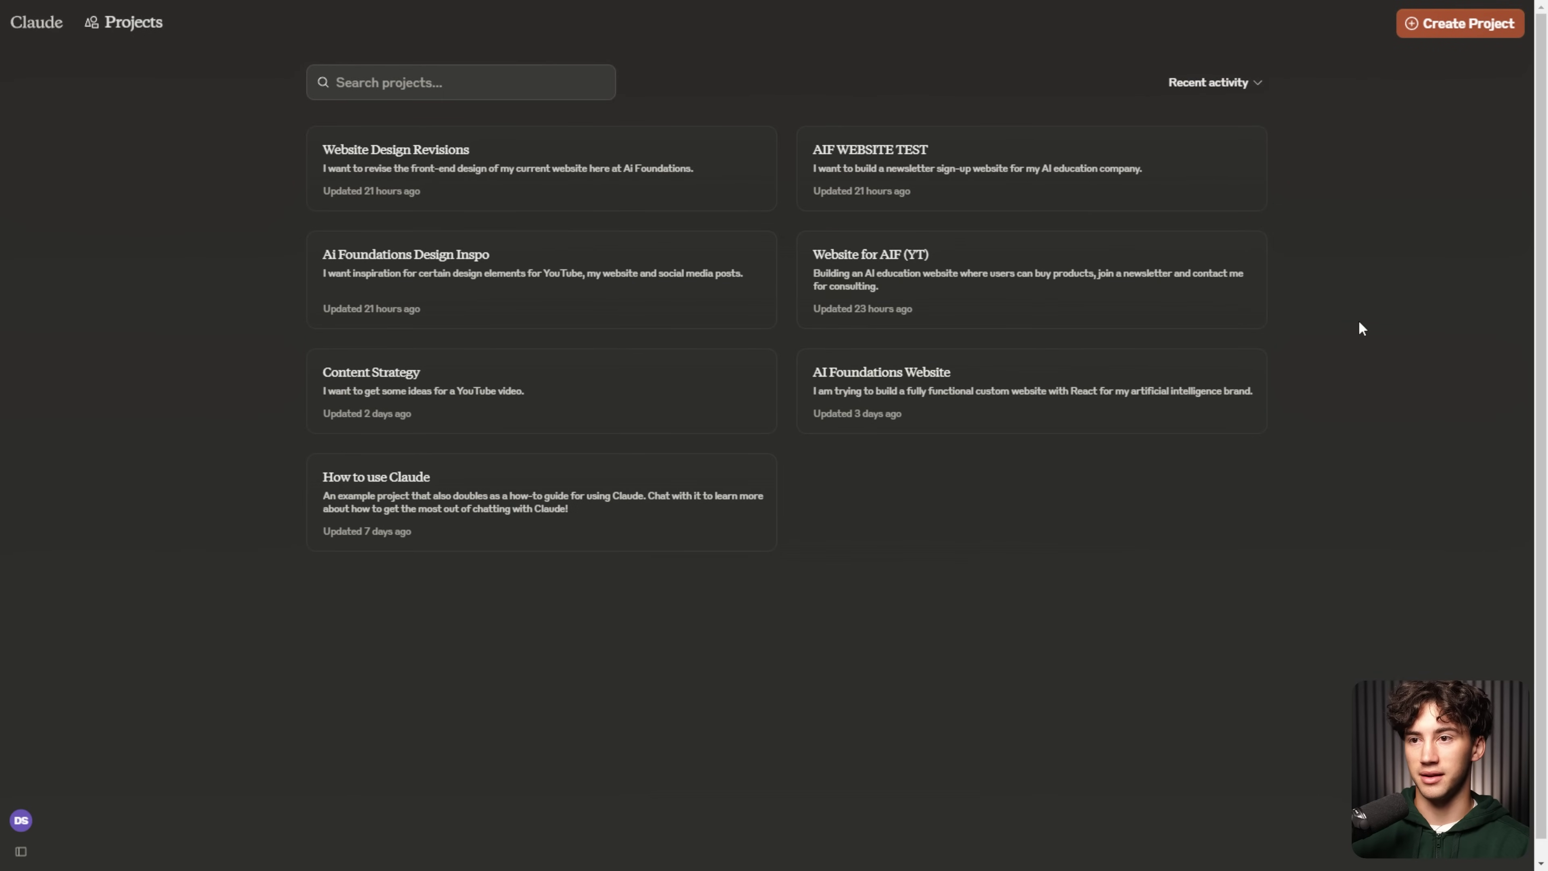
pyautogui.press('F11')
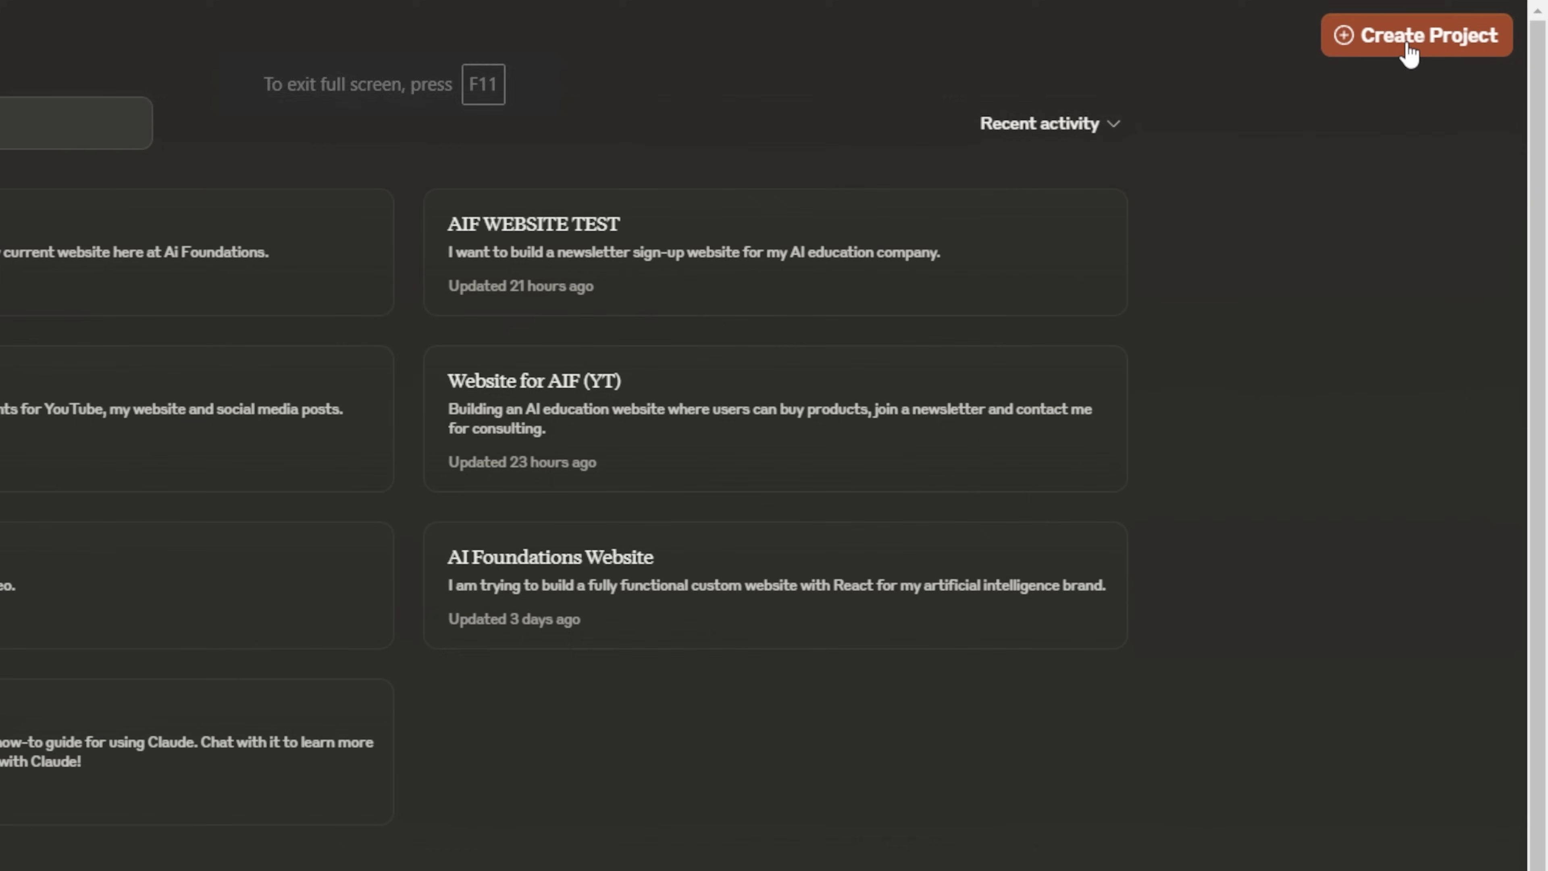
pyautogui.click(1414, 42)
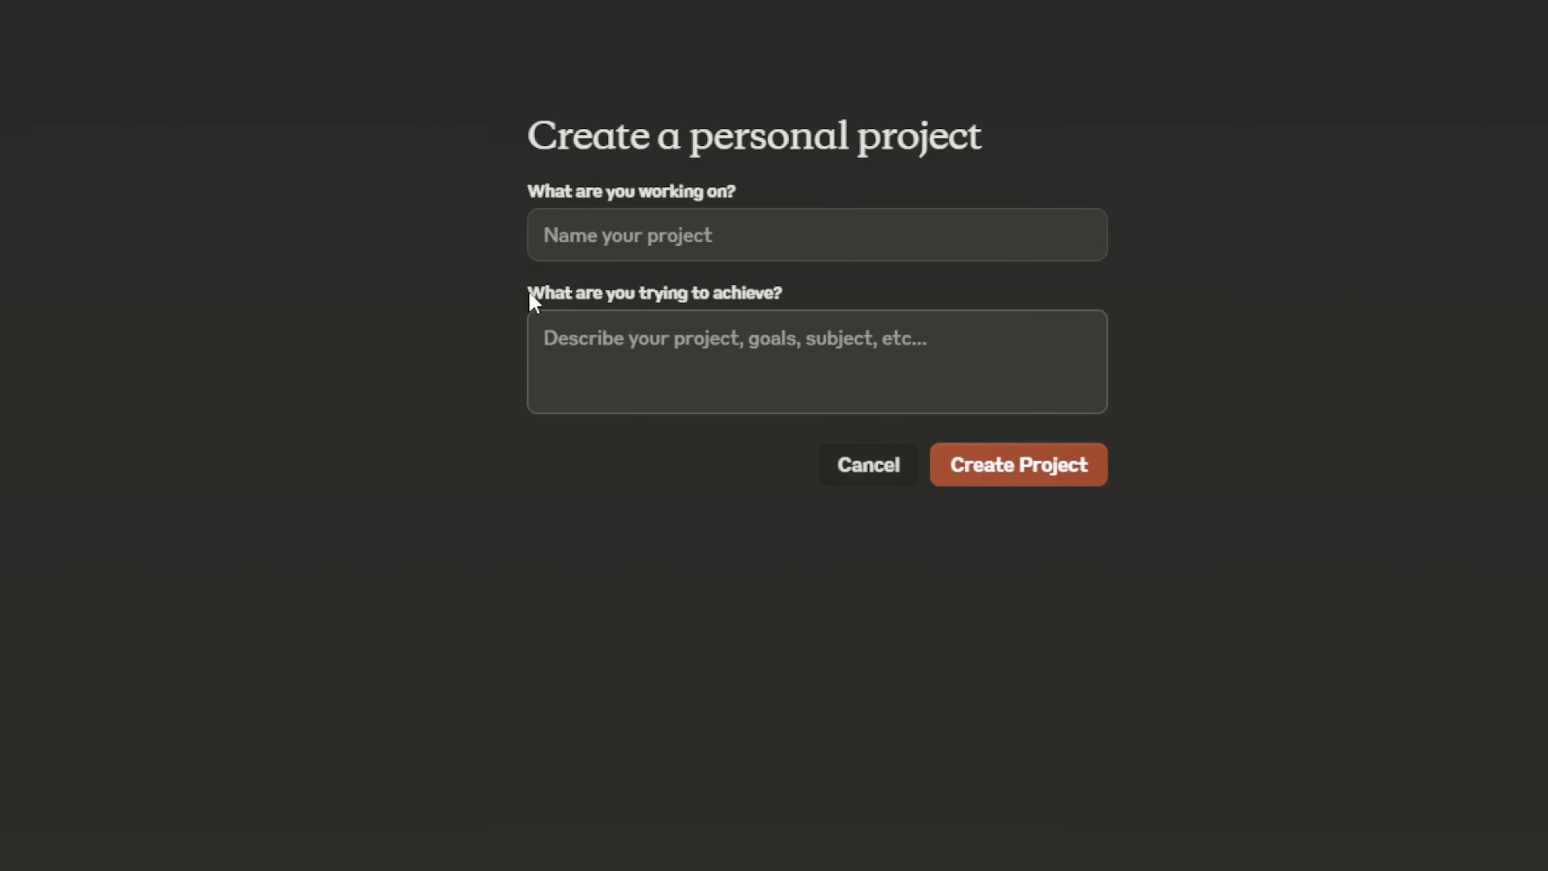
# Name the project 'Automations Live Call Analysis'.
pyautogui.moveTo(528, 292); pyautogui.dragTo(818, 294)
pyautogui.click(920, 312)
pyautogui.click(747, 232)
pyautogui.click(1244, 250)
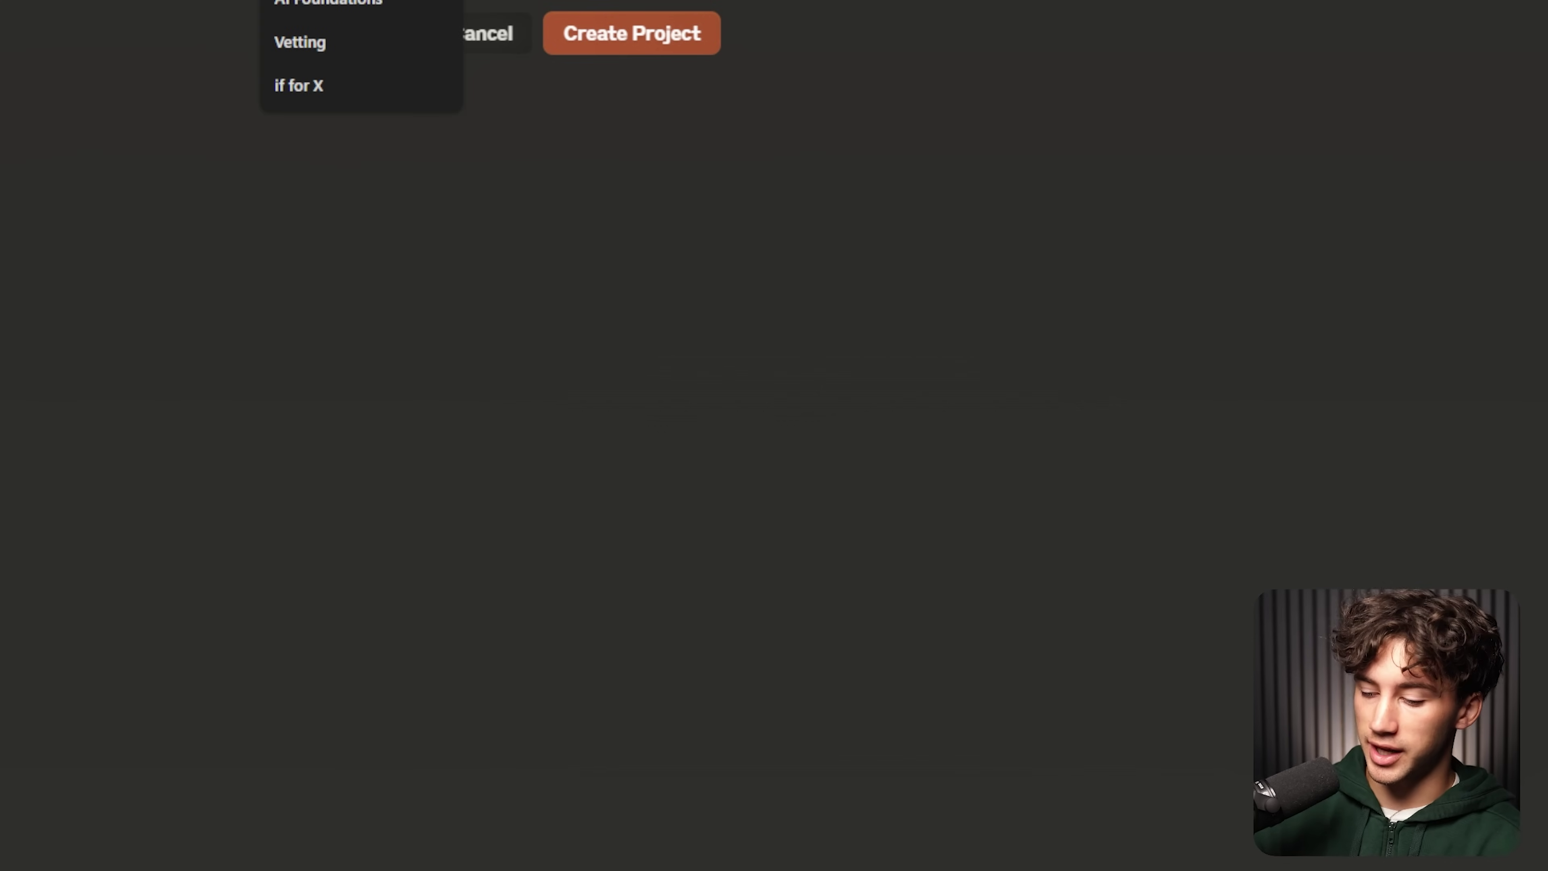
pyautogui.write('Automations')
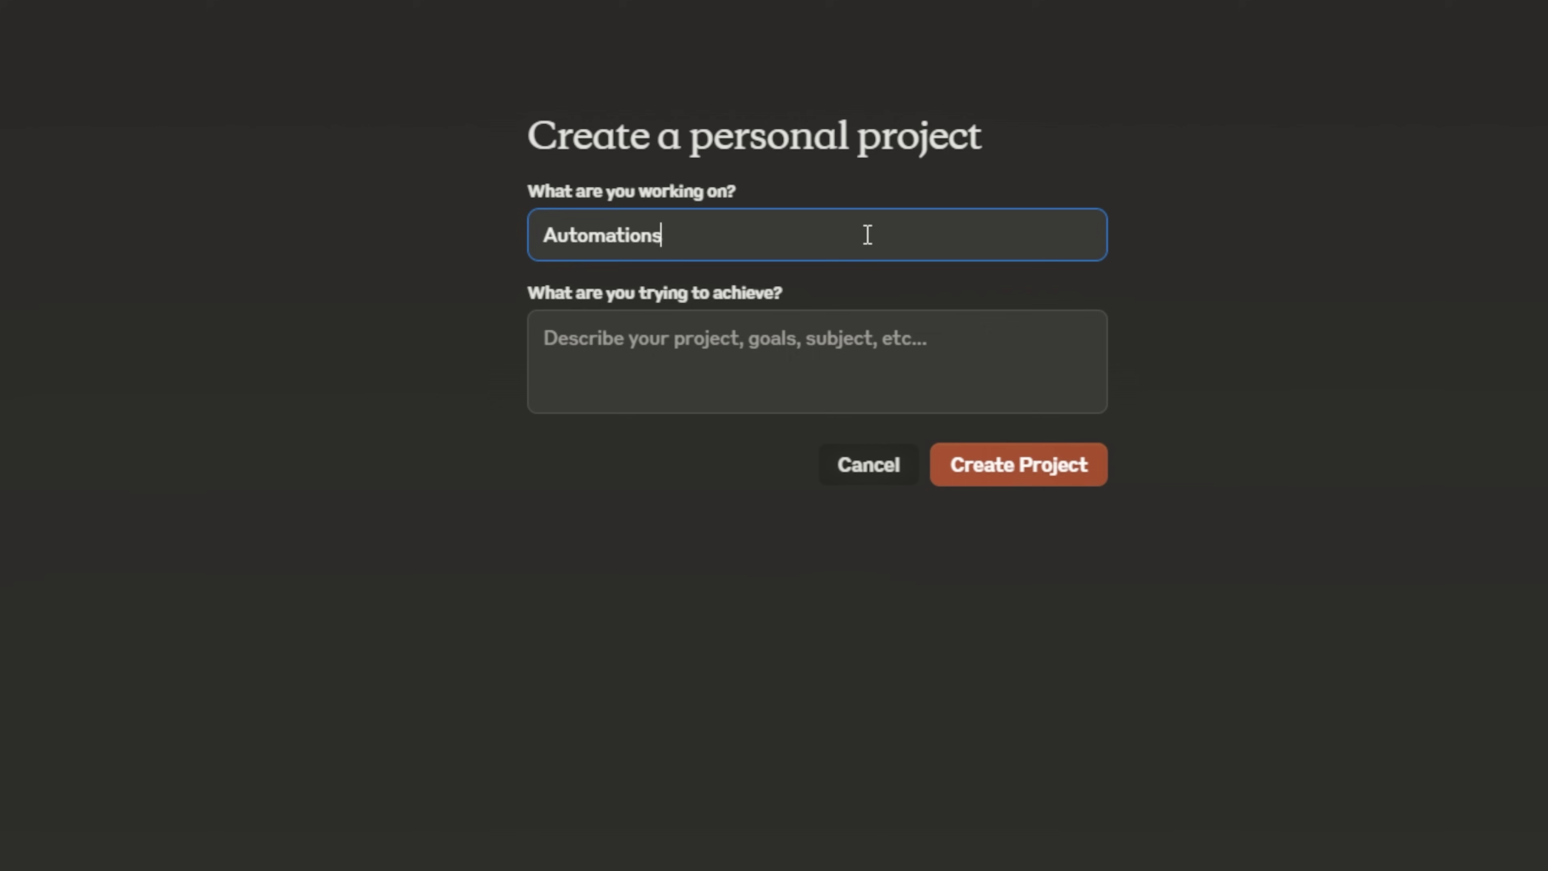
pyautogui.write(' Live Call Analysis')
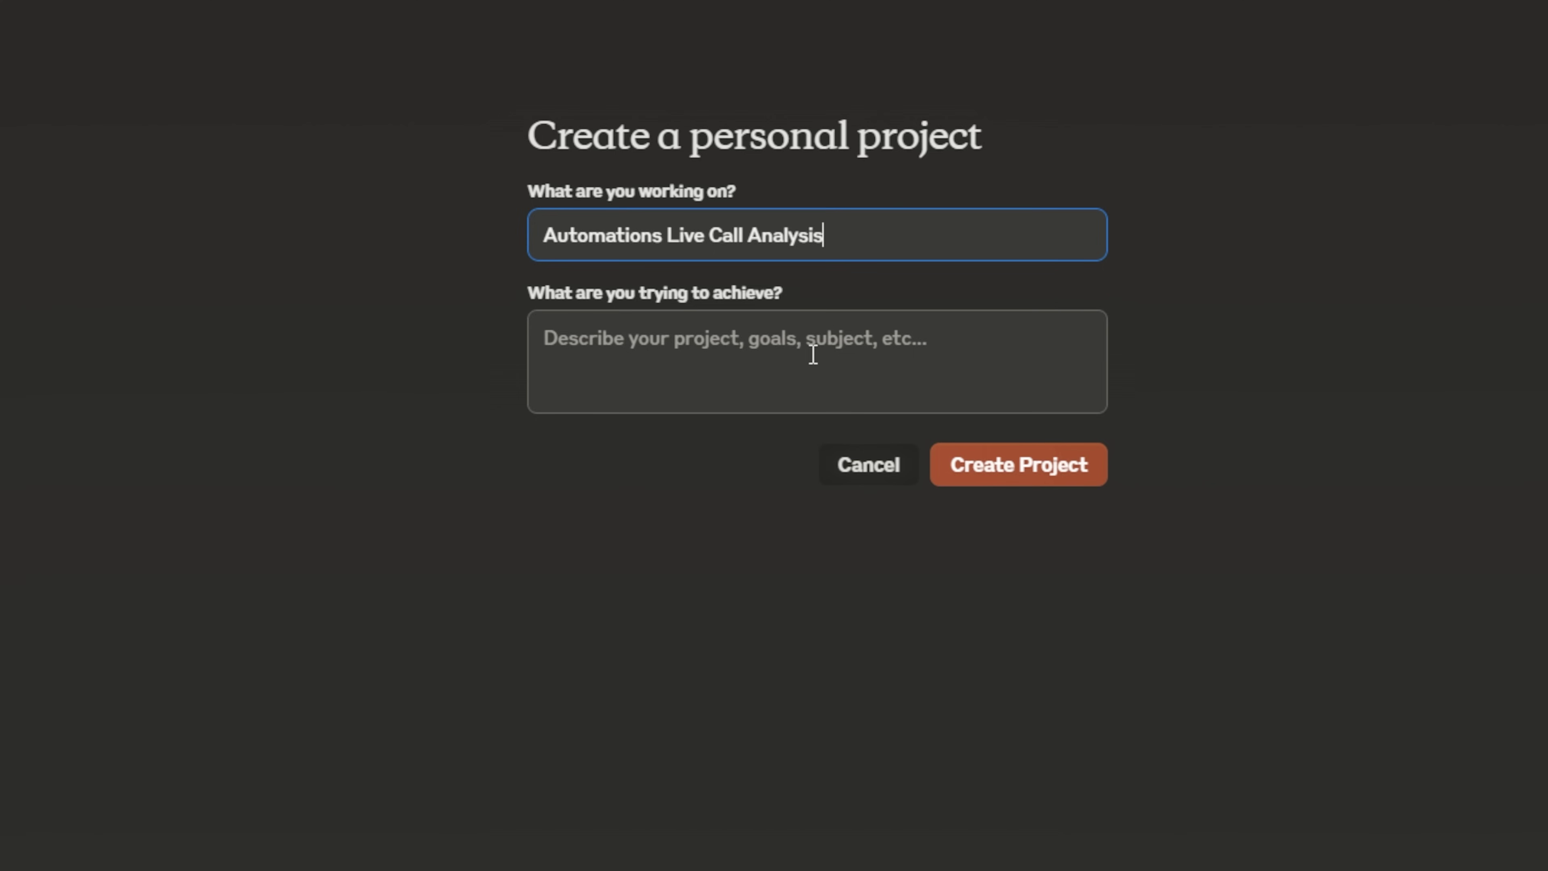
# Paste the goal description, append 'for our AI Automations.', and create the project.
pyautogui.click(813, 353)
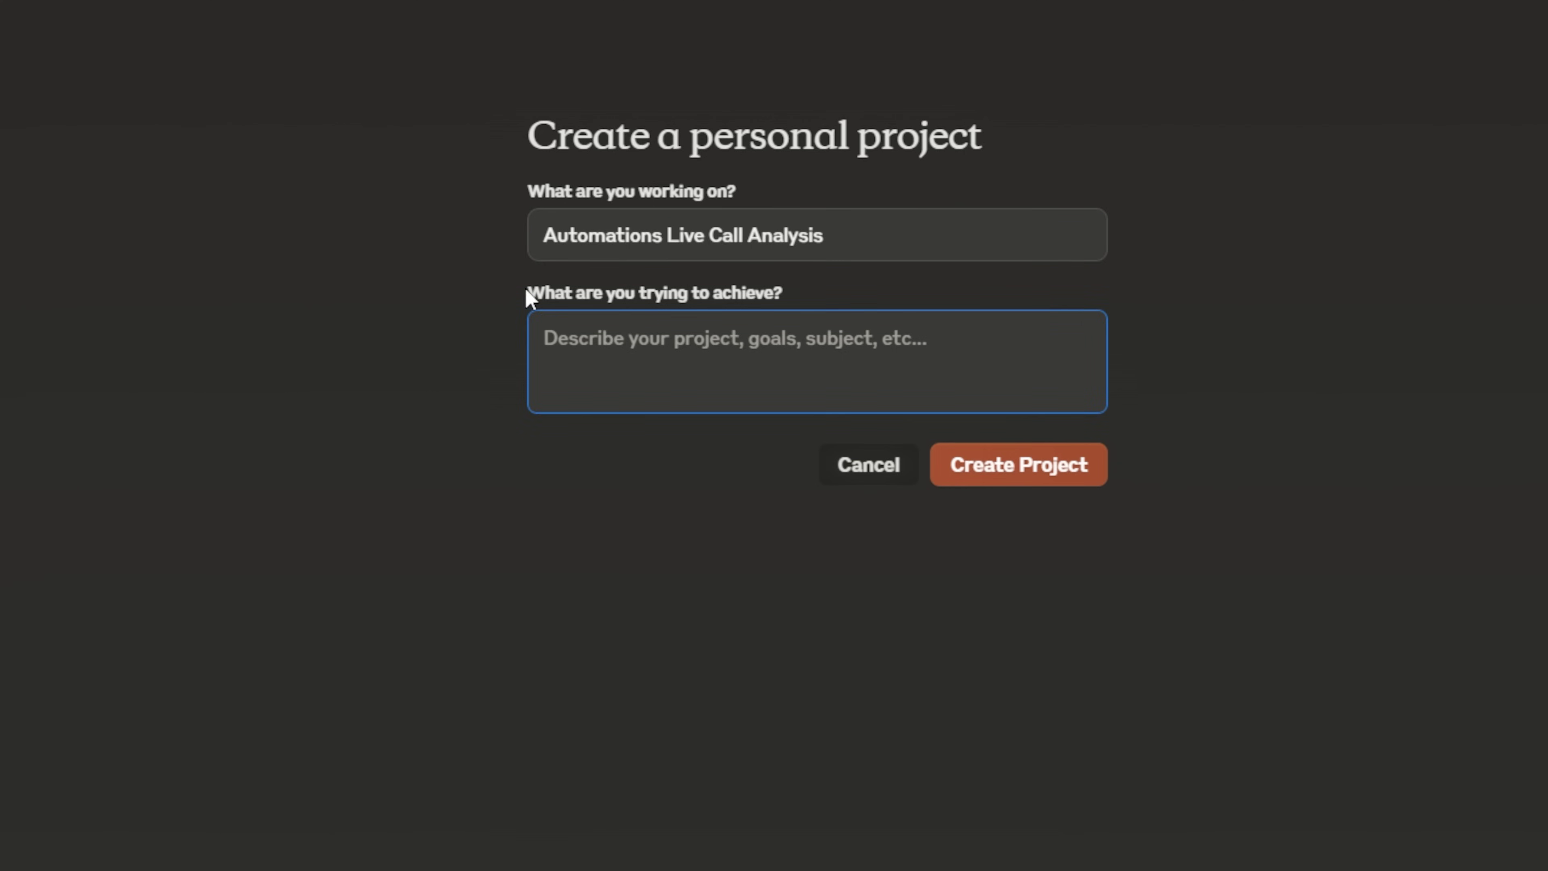
pyautogui.moveTo(532, 299); pyautogui.dragTo(825, 296)
pyautogui.click(1010, 347)
pyautogui.write('I want to make sure we are on track to meet the overall goals of calls via transcript uploading.')
pyautogui.moveTo(545, 338); pyautogui.dragTo(972, 358)
pyautogui.click(543, 387)
pyautogui.moveTo(564, 362); pyautogui.dragTo(590, 362)
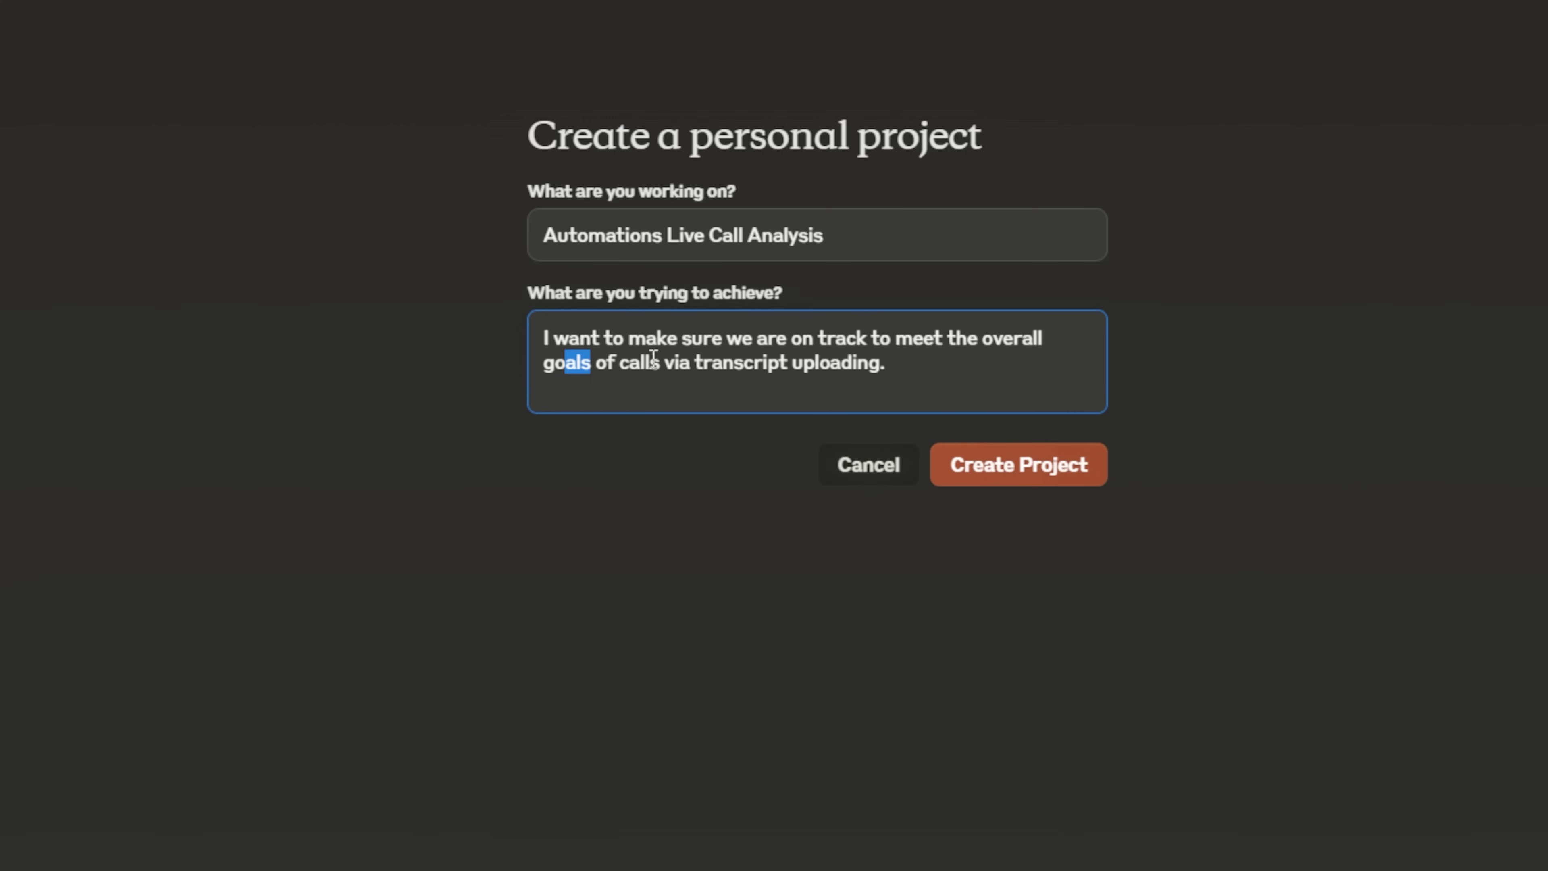
pyautogui.click(931, 369)
pyautogui.write('for our AI Automations')
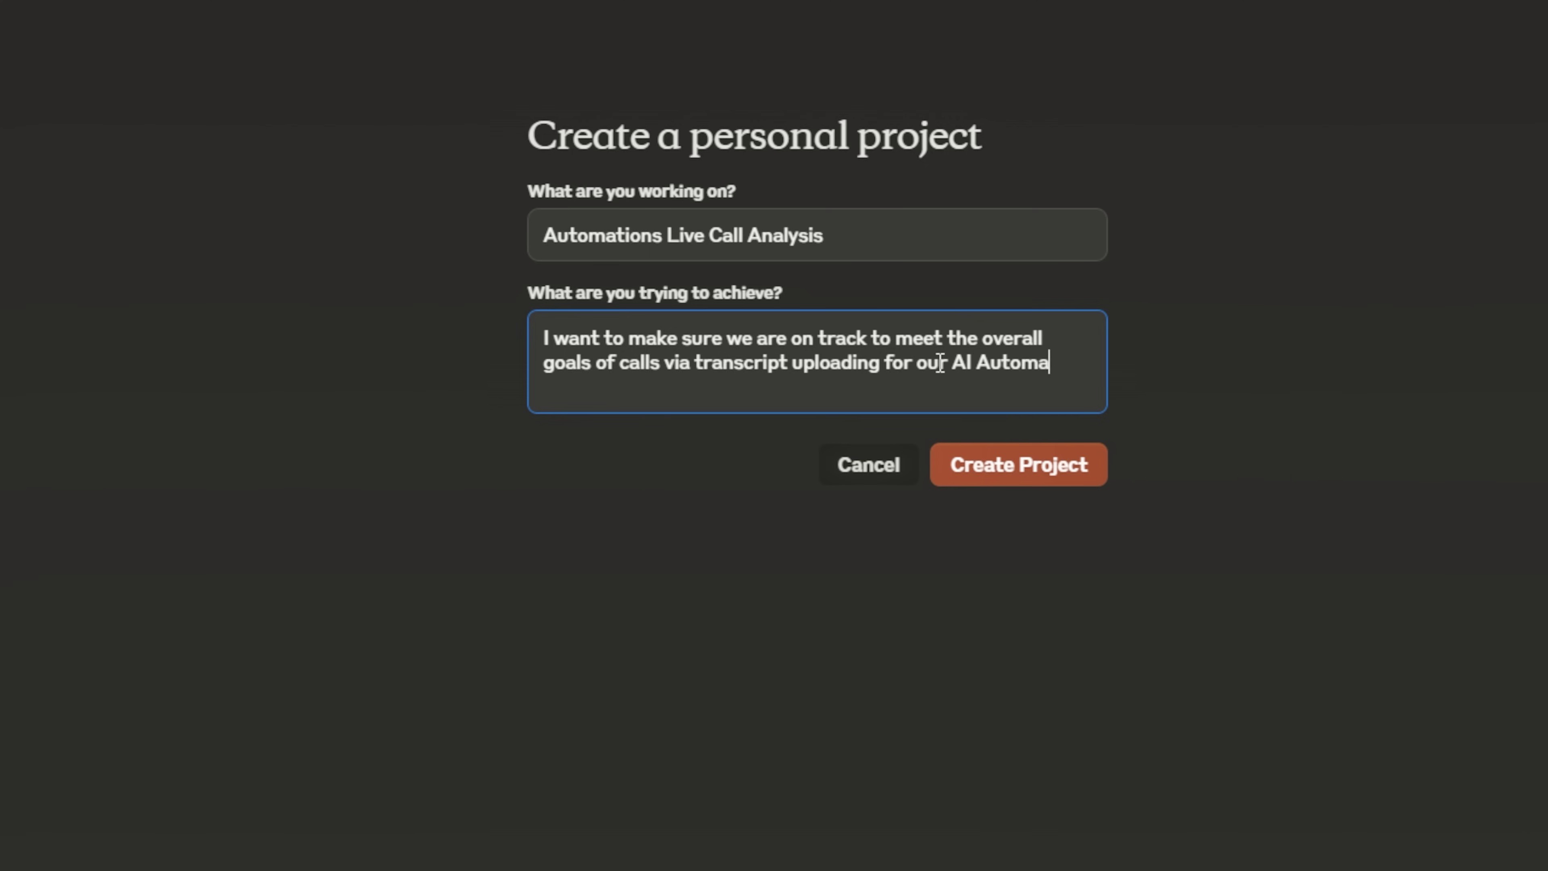
pyautogui.write('.')
pyautogui.click(1046, 475)
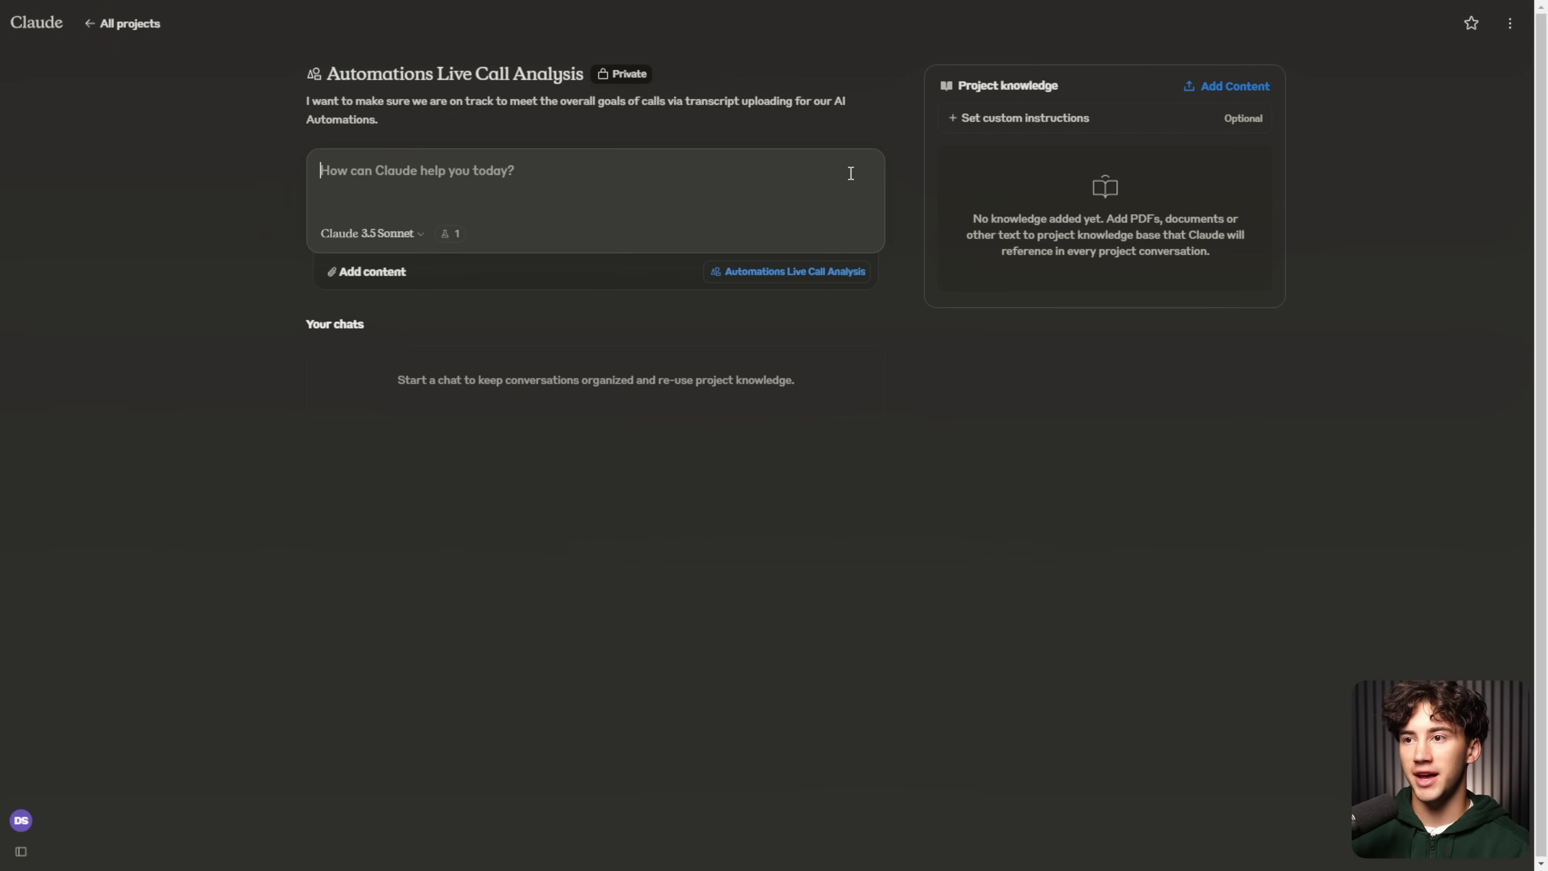
# Open the project's custom instructions form and close it without saving.
pyautogui.moveTo(955, 89); pyautogui.dragTo(1067, 85)
pyautogui.click(1088, 86)
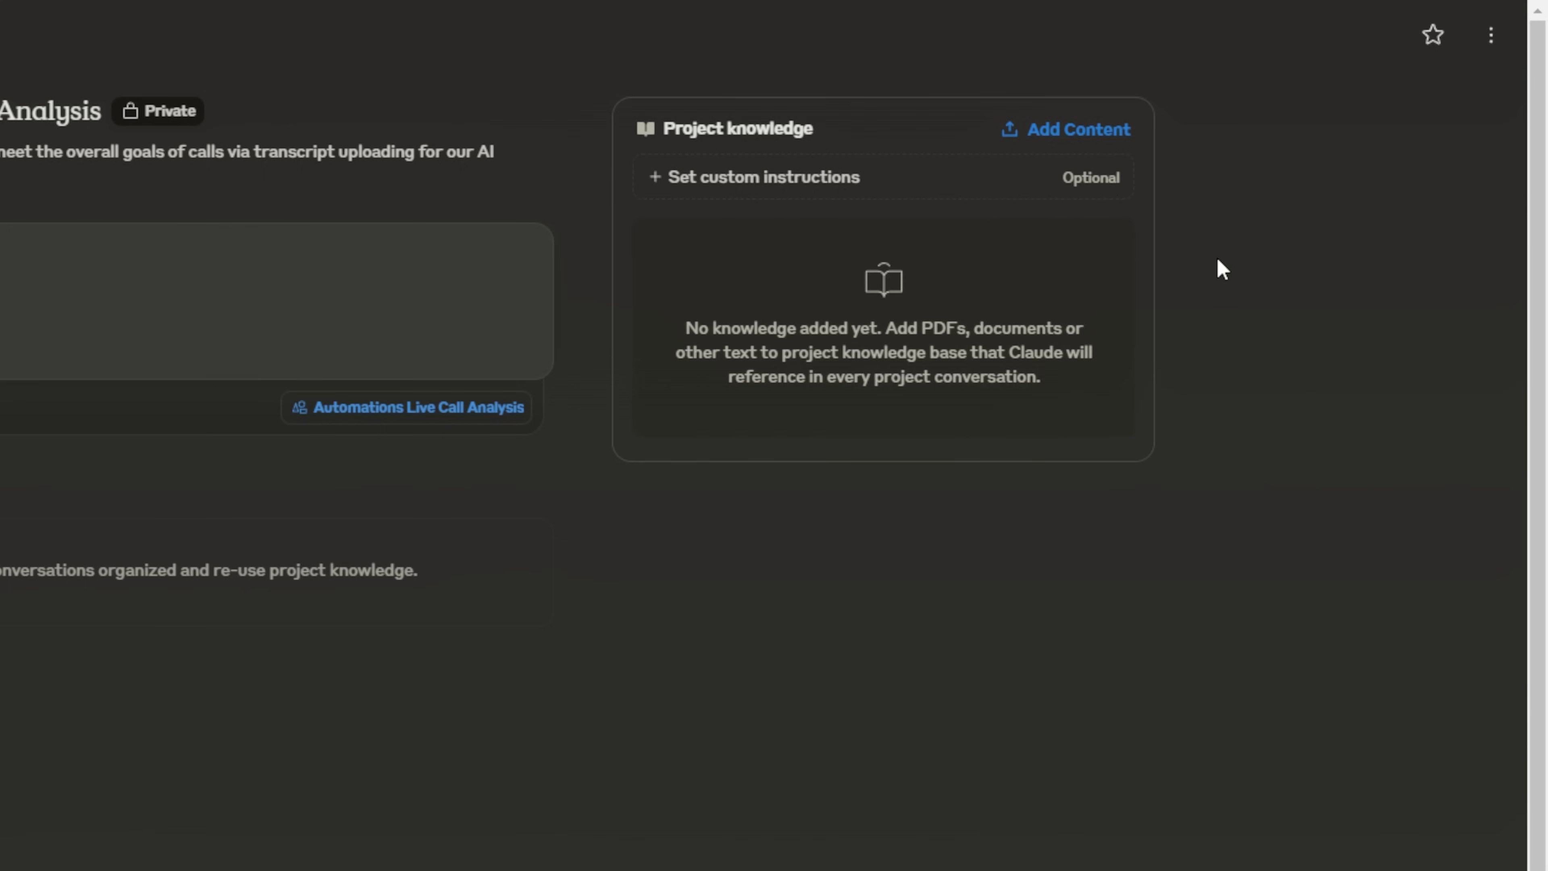
pyautogui.click(930, 186)
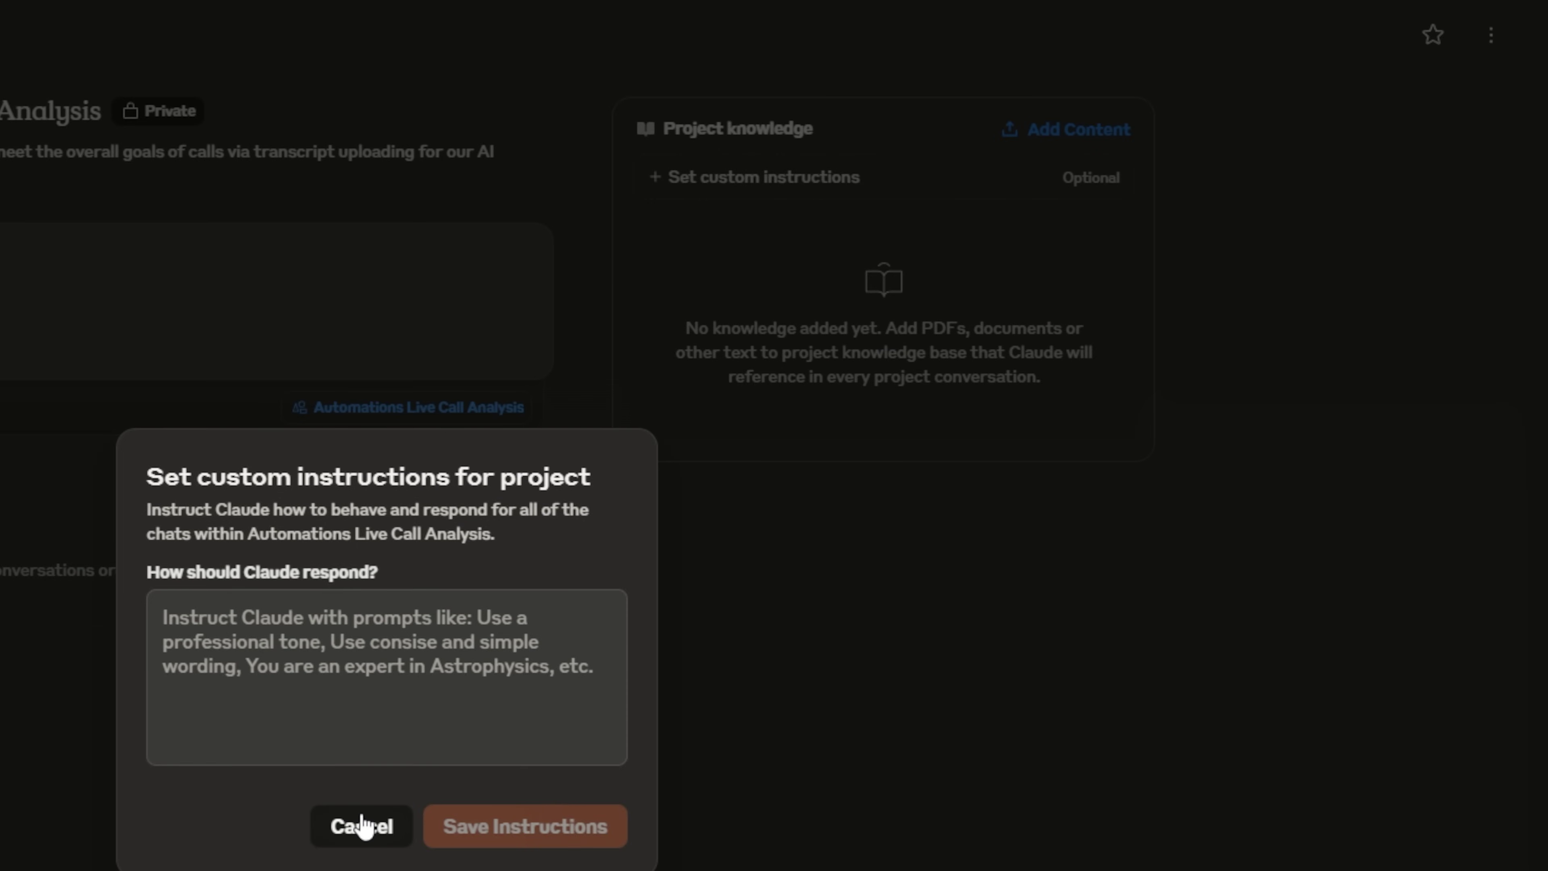
pyautogui.click(360, 828)
# Open the Add text content form, cancel it, and switch to the Call Goals PDF.
pyautogui.click(1074, 135)
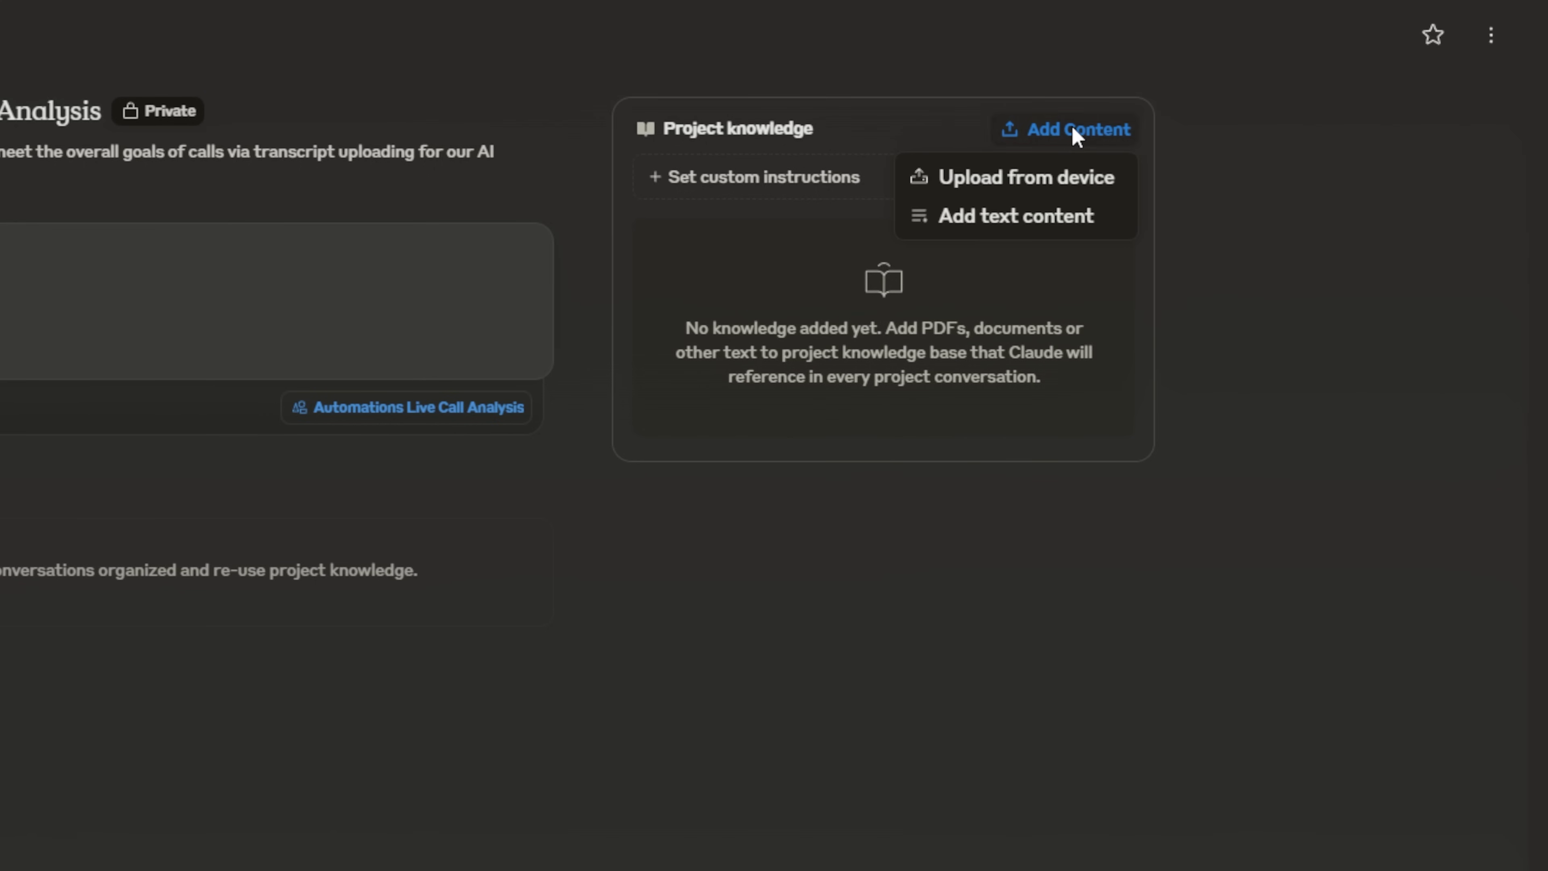
pyautogui.click(1005, 230)
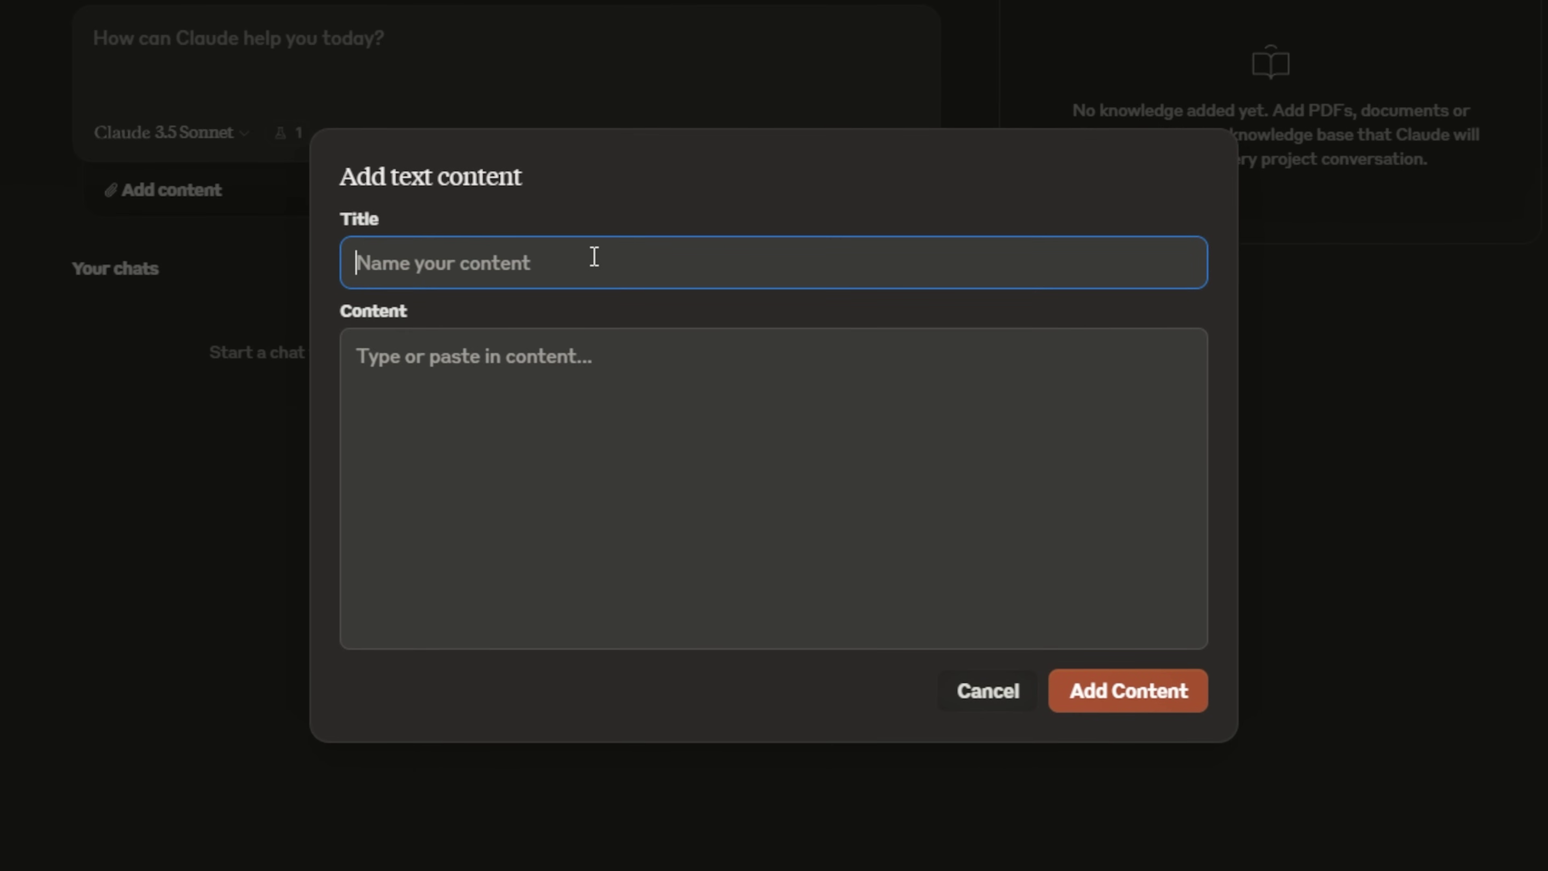
pyautogui.click(432, 362)
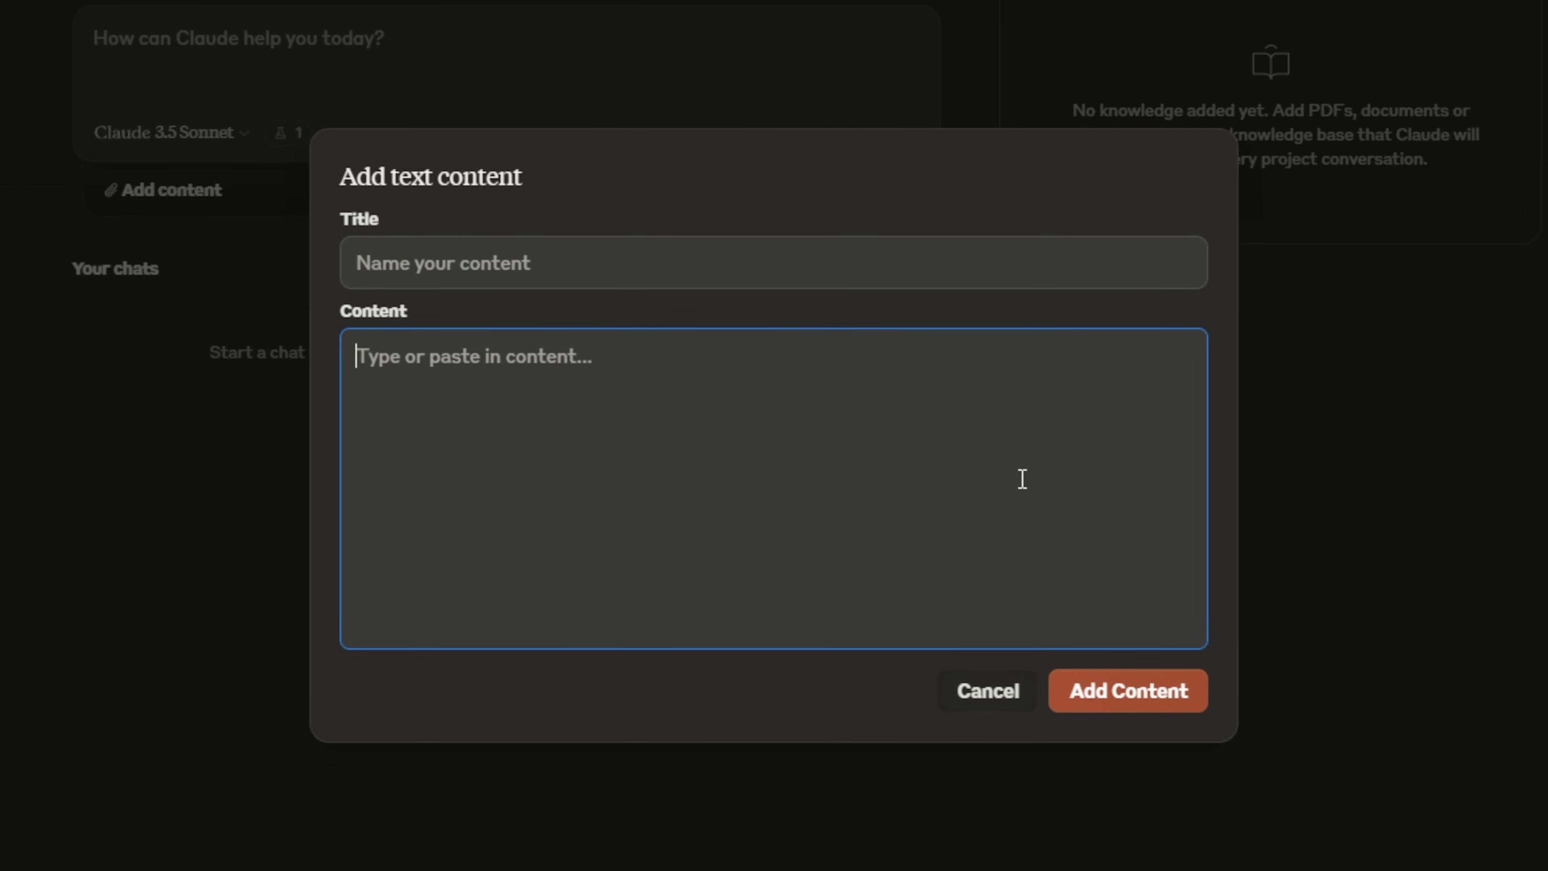
pyautogui.click(988, 694)
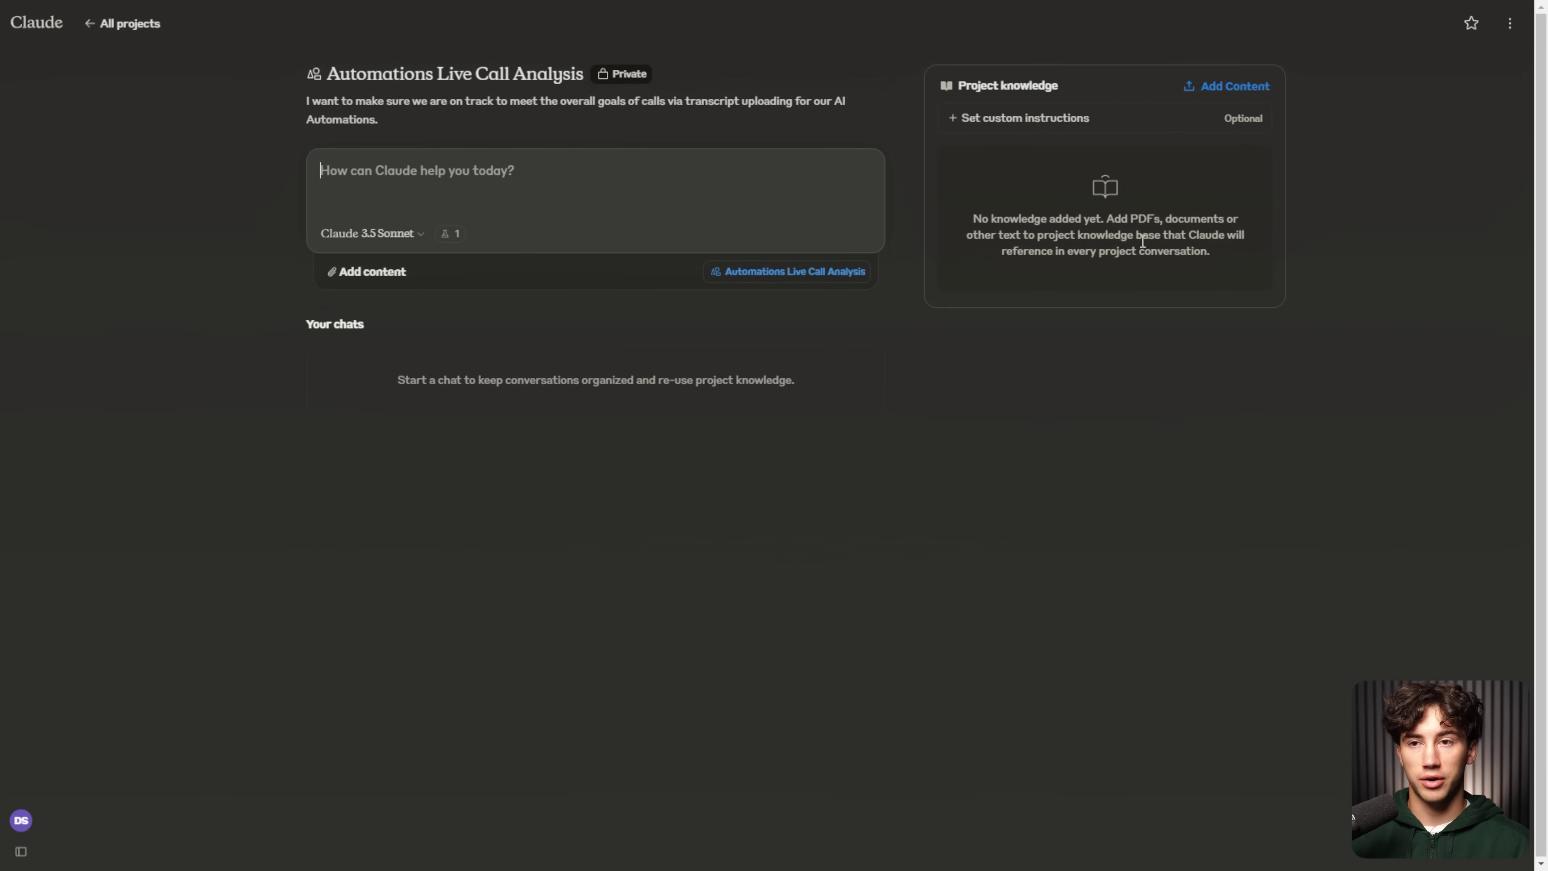
pyautogui.moveTo(956, 88); pyautogui.dragTo(1083, 83)
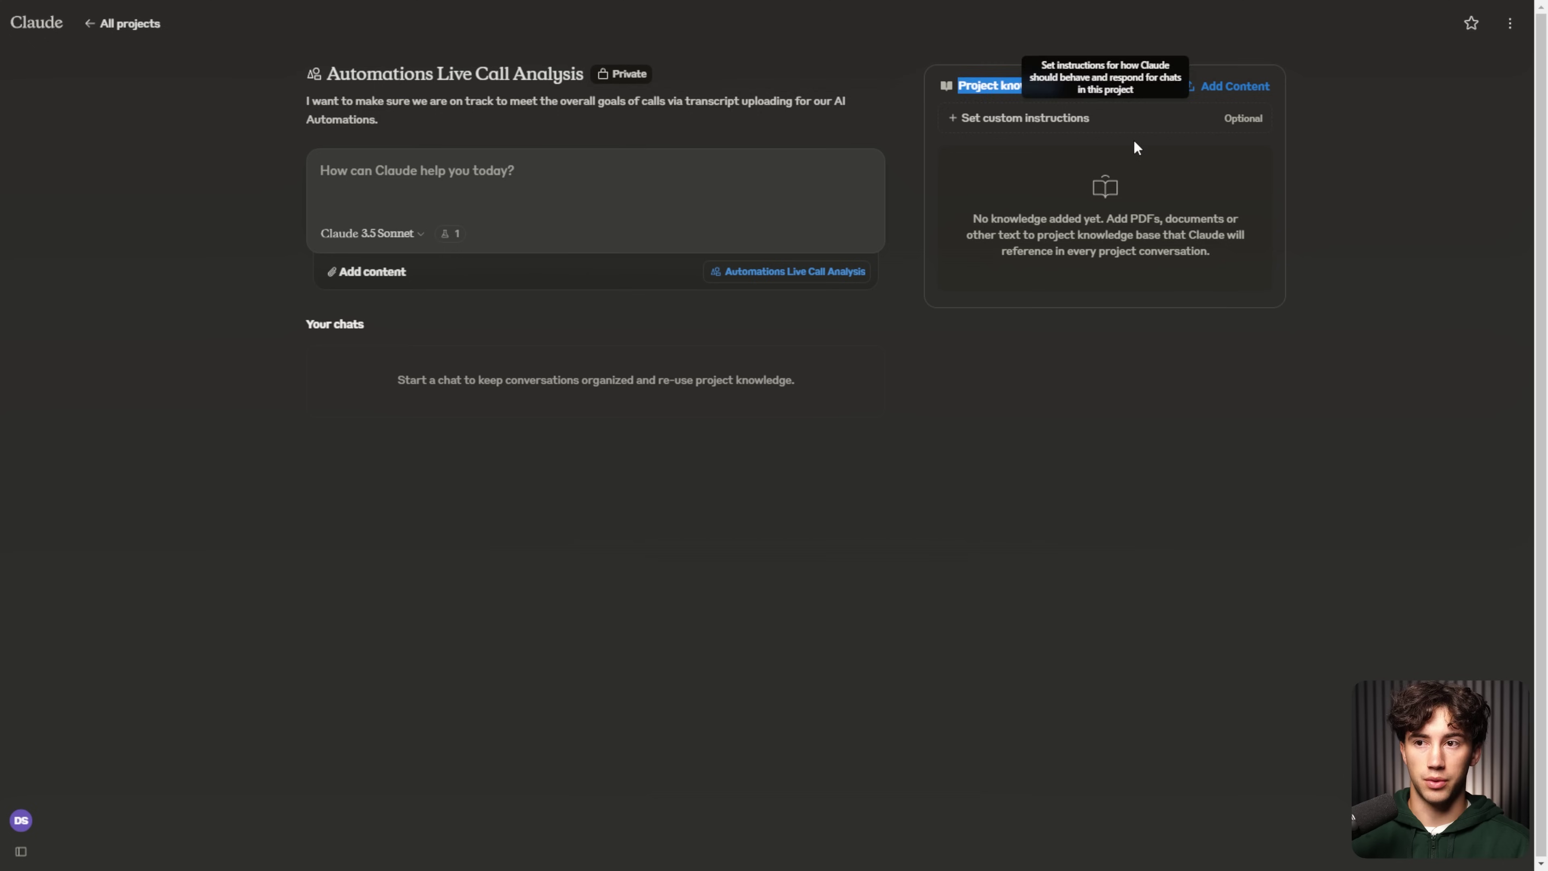
pyautogui.click(1128, 215)
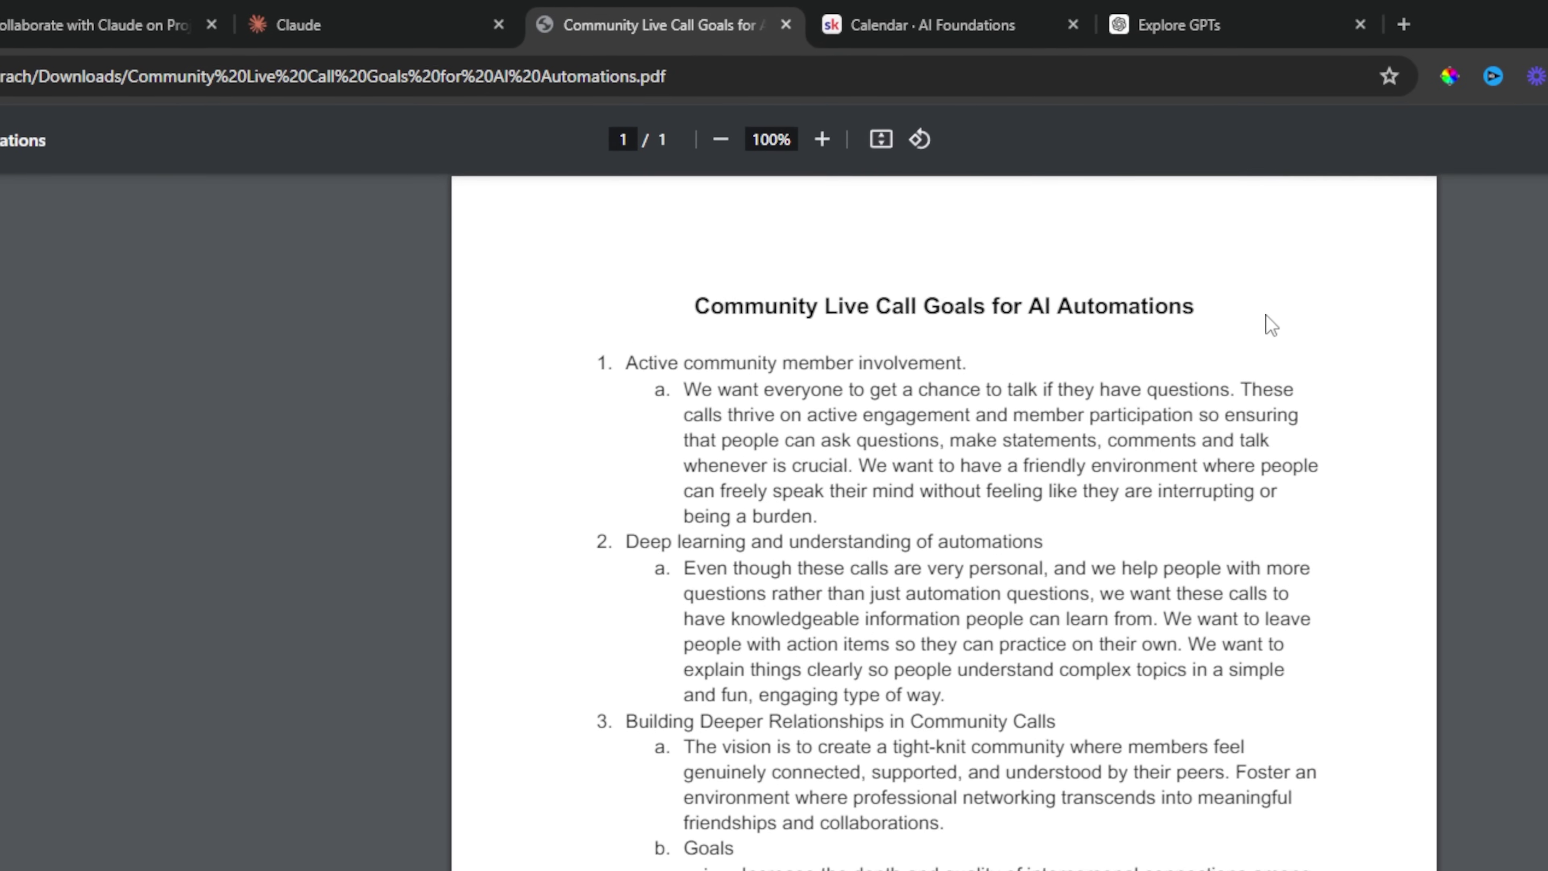
pyautogui.click(933, 24)
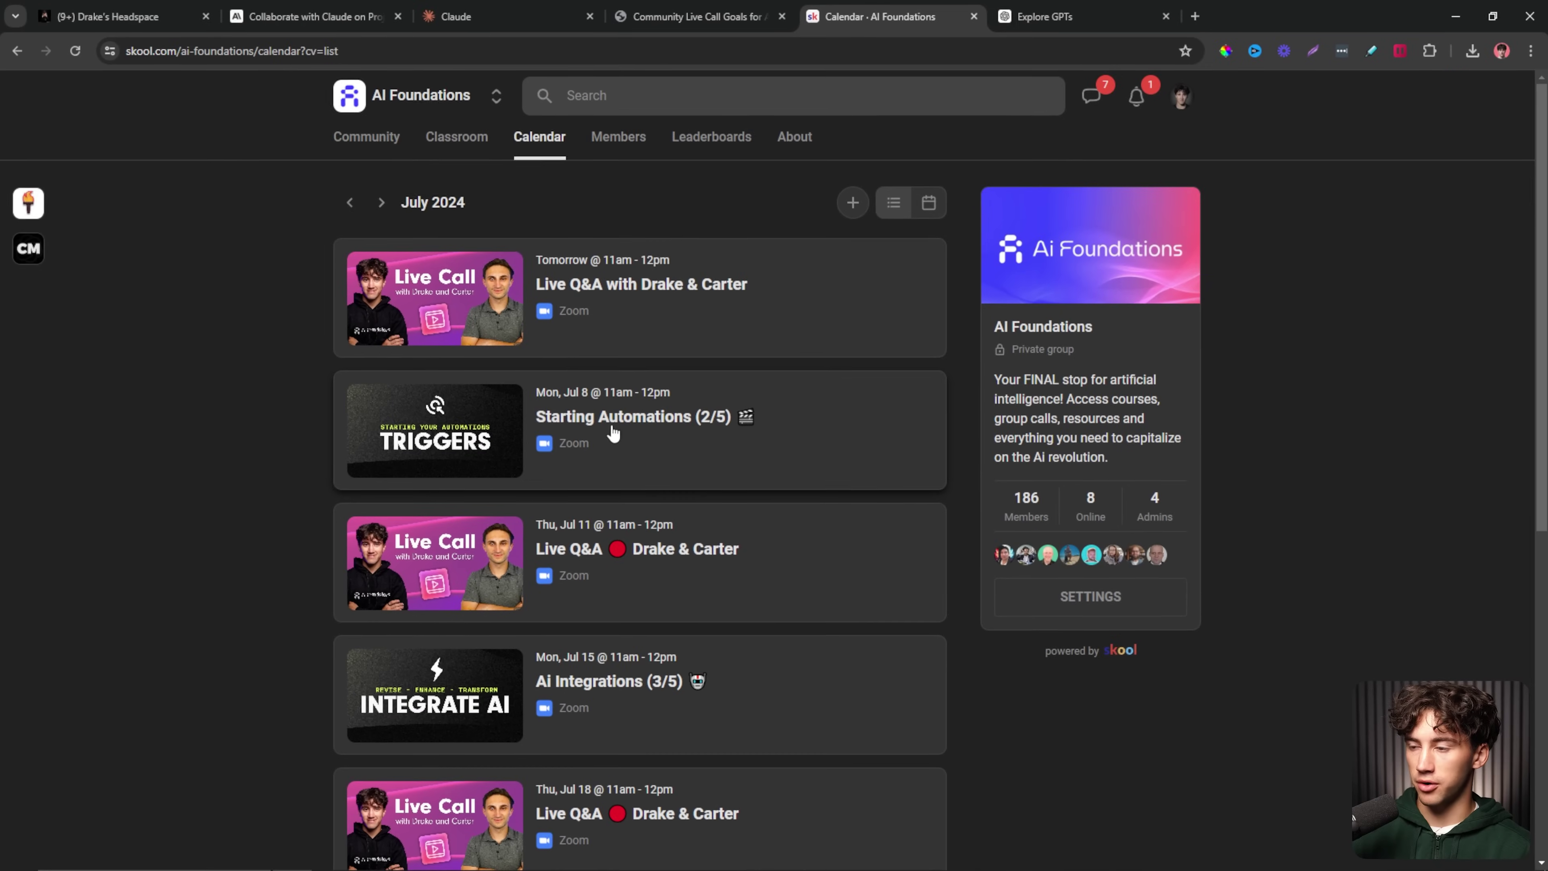
pyautogui.scroll(-3, 660, 435)
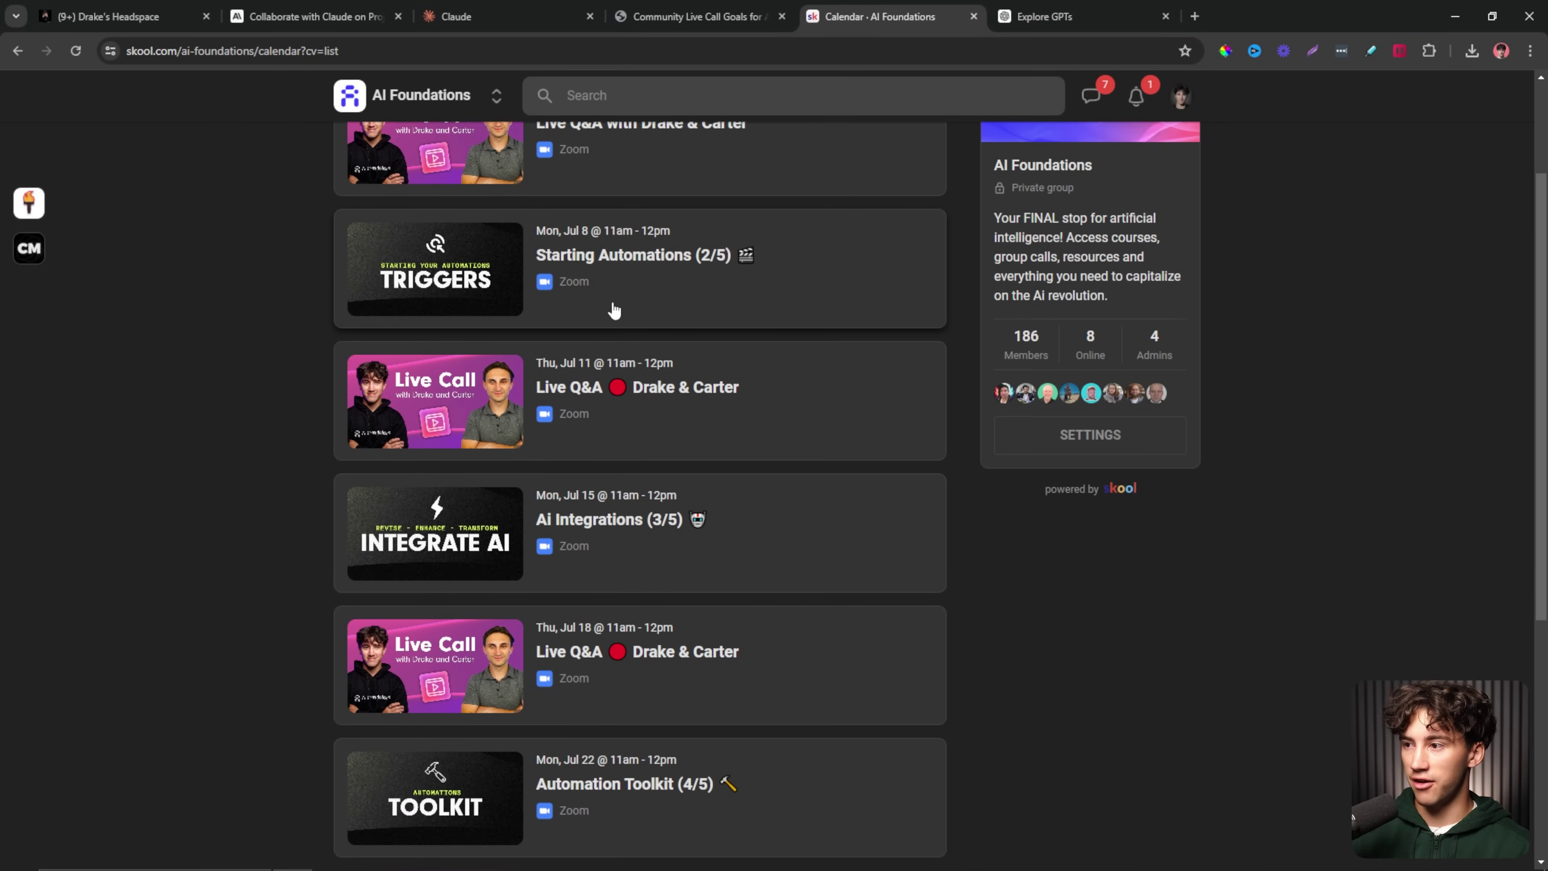
pyautogui.hotkey('ctrl', '+')
pyautogui.hotkey('ctrl', '+')
pyautogui.hotkey('ctrl', '+')
pyautogui.hotkey('ctrl', '+')
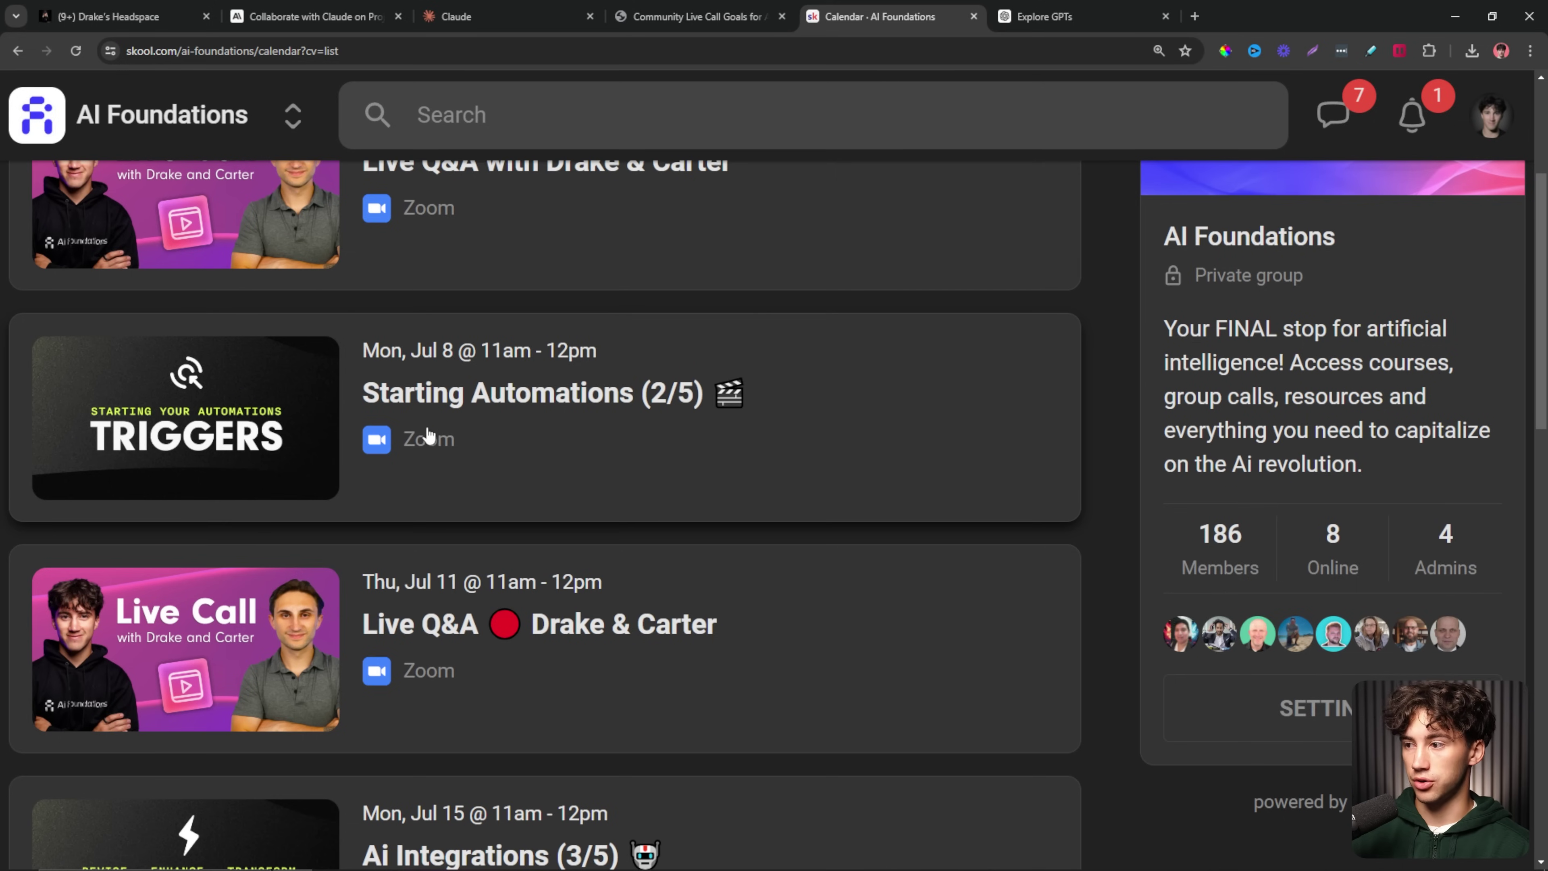
pyautogui.scroll(-3, 385, 284)
pyautogui.scroll(-5, 385, 284)
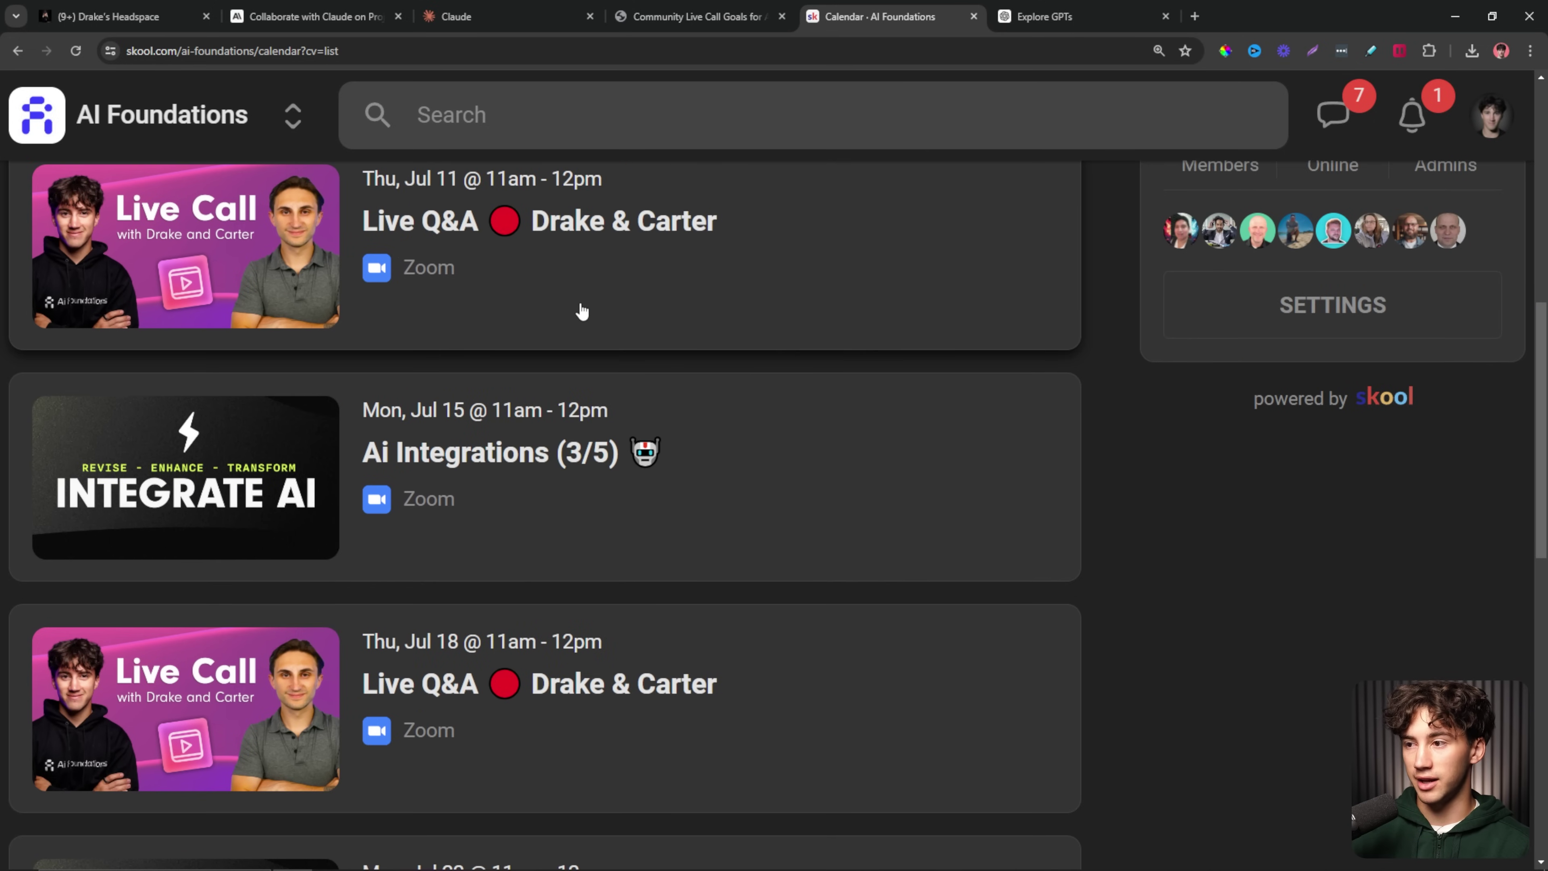
pyautogui.scroll(-2, 506, 457)
pyautogui.scroll(-15, 511, 454)
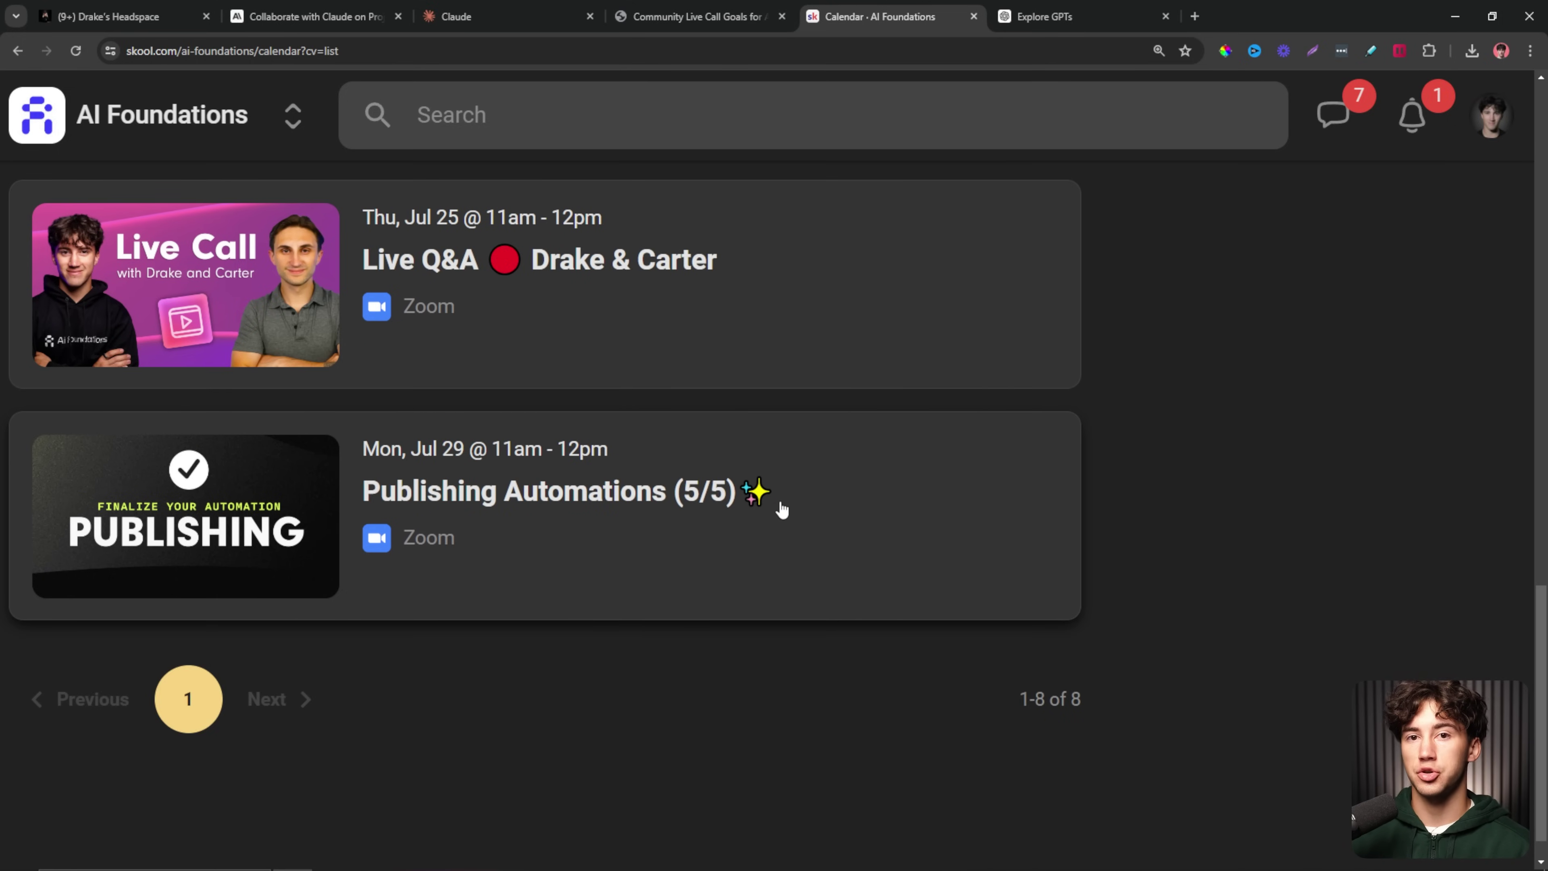
pyautogui.scroll(5, 778, 508)
pyautogui.scroll(-4, 805, 525)
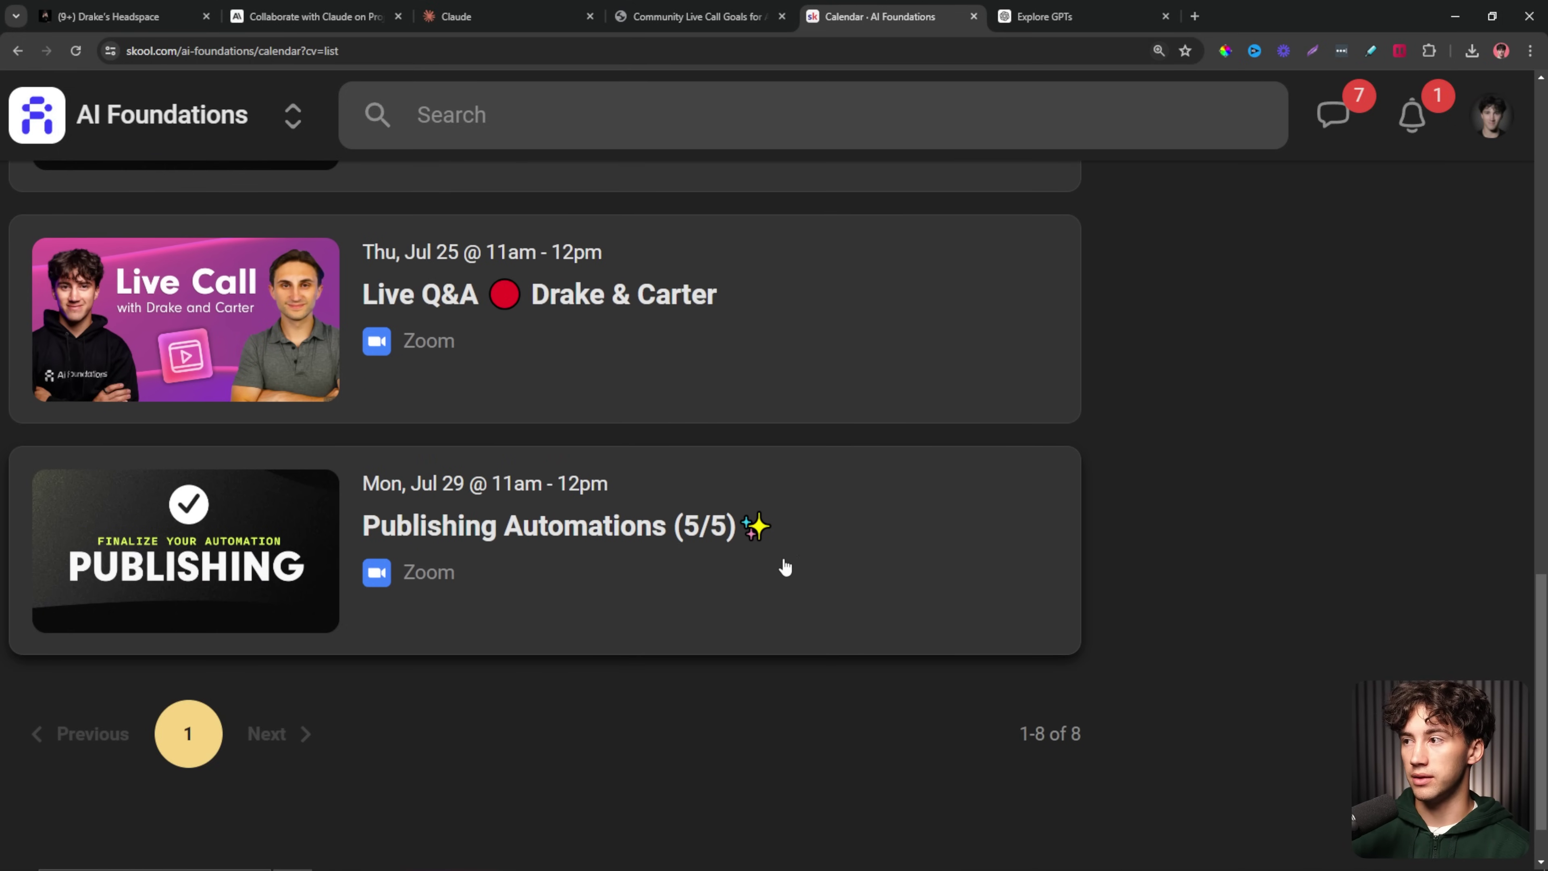
pyautogui.hotkey('ctrl', 'shift', 'Tab')
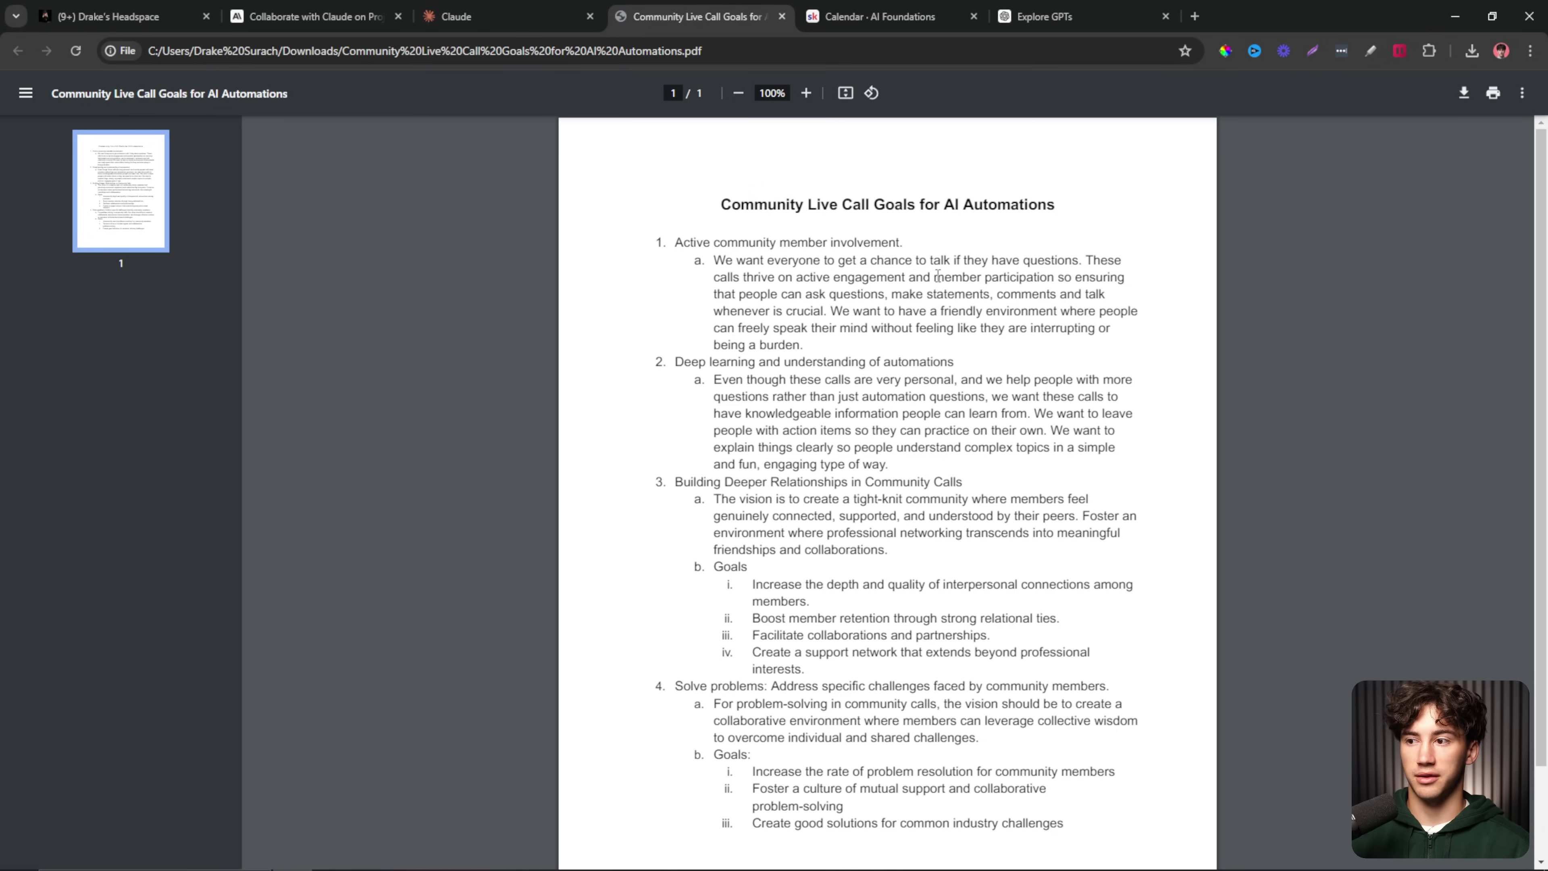
# Select the PDF's full goals text, then the first goal, Active community member involvement.
pyautogui.scroll(-2, 770, 147)
pyautogui.moveTo(687, 164); pyautogui.dragTo(1062, 741)
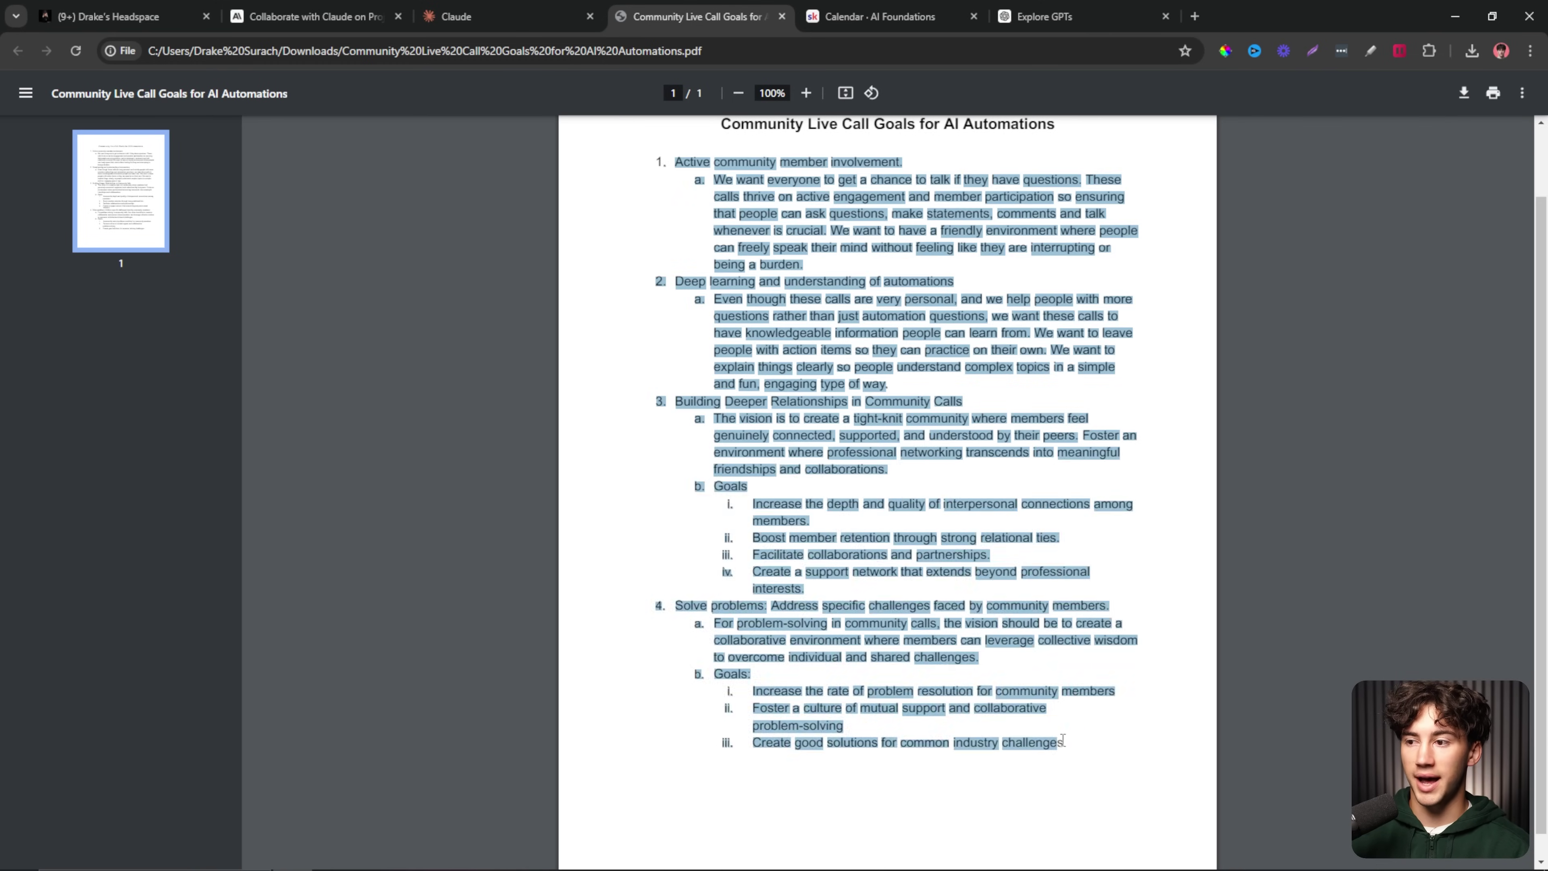
pyautogui.click(1099, 747)
pyautogui.scroll(2, 1094, 735)
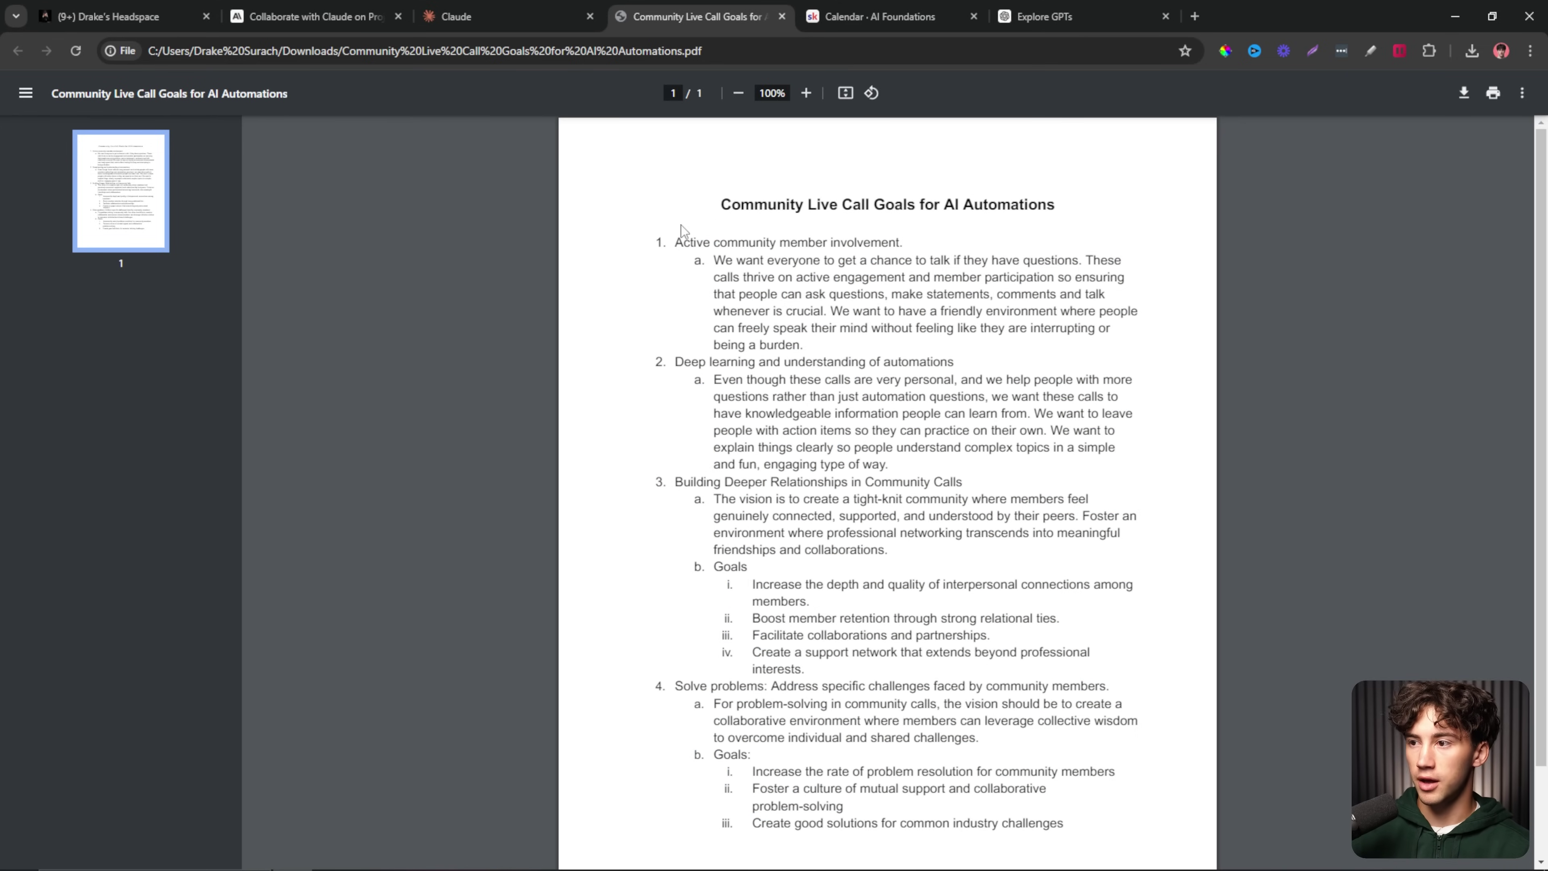
pyautogui.moveTo(681, 231); pyautogui.dragTo(868, 262)
pyautogui.click(900, 250)
# Highlight the automations-learning, deeper-relationships and problem-solving goals, then return to the Claude tab.
pyautogui.moveTo(673, 366); pyautogui.dragTo(981, 356)
pyautogui.moveTo(675, 481); pyautogui.dragTo(971, 479)
pyautogui.moveTo(693, 686); pyautogui.dragTo(766, 685)
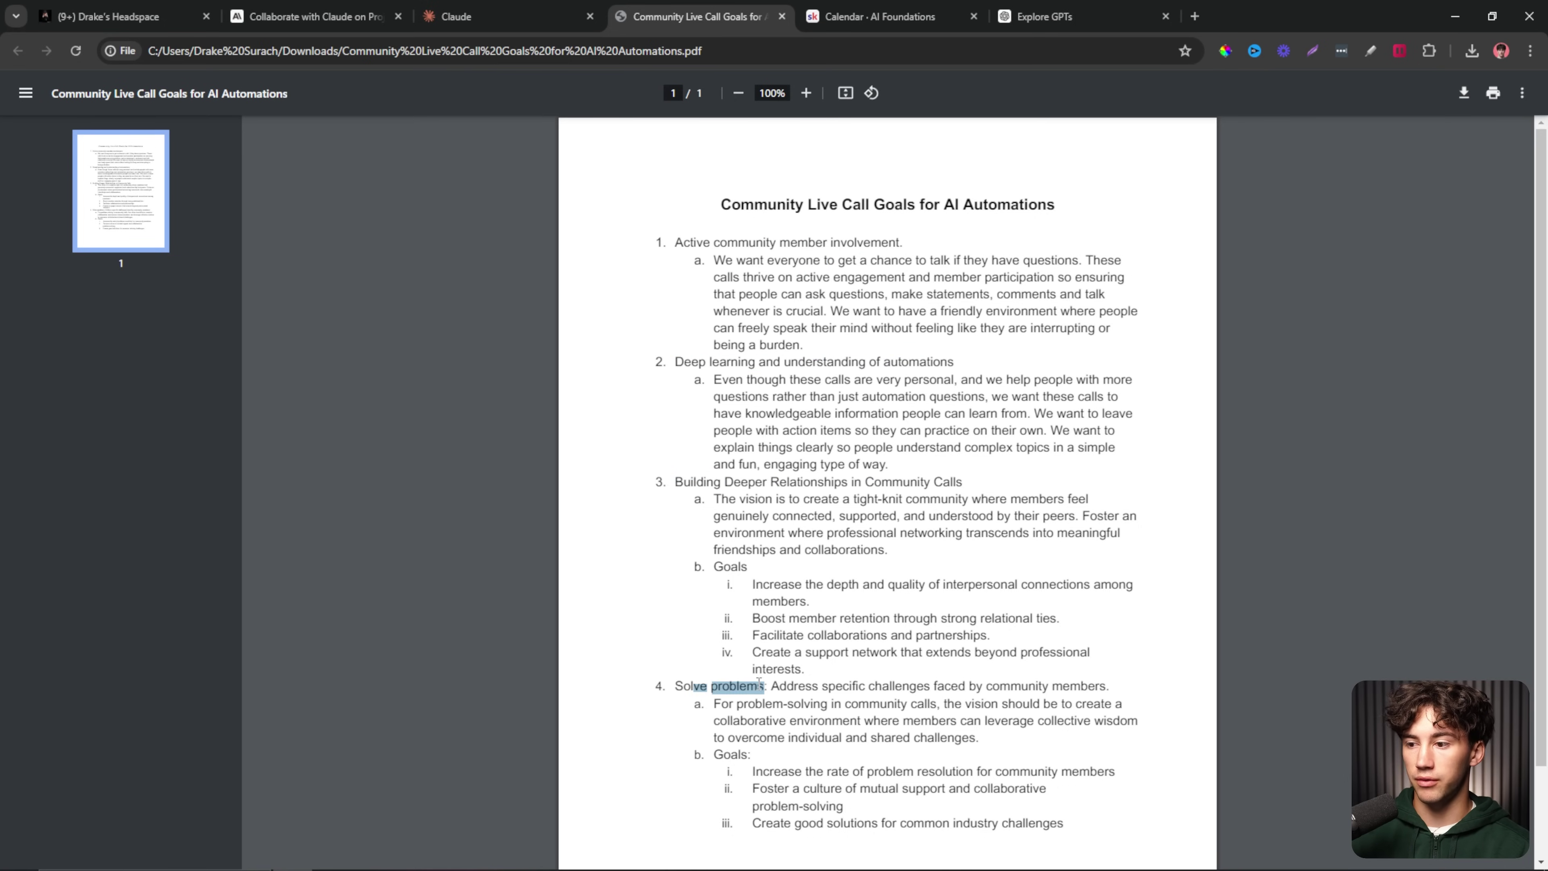
pyautogui.click(1043, 564)
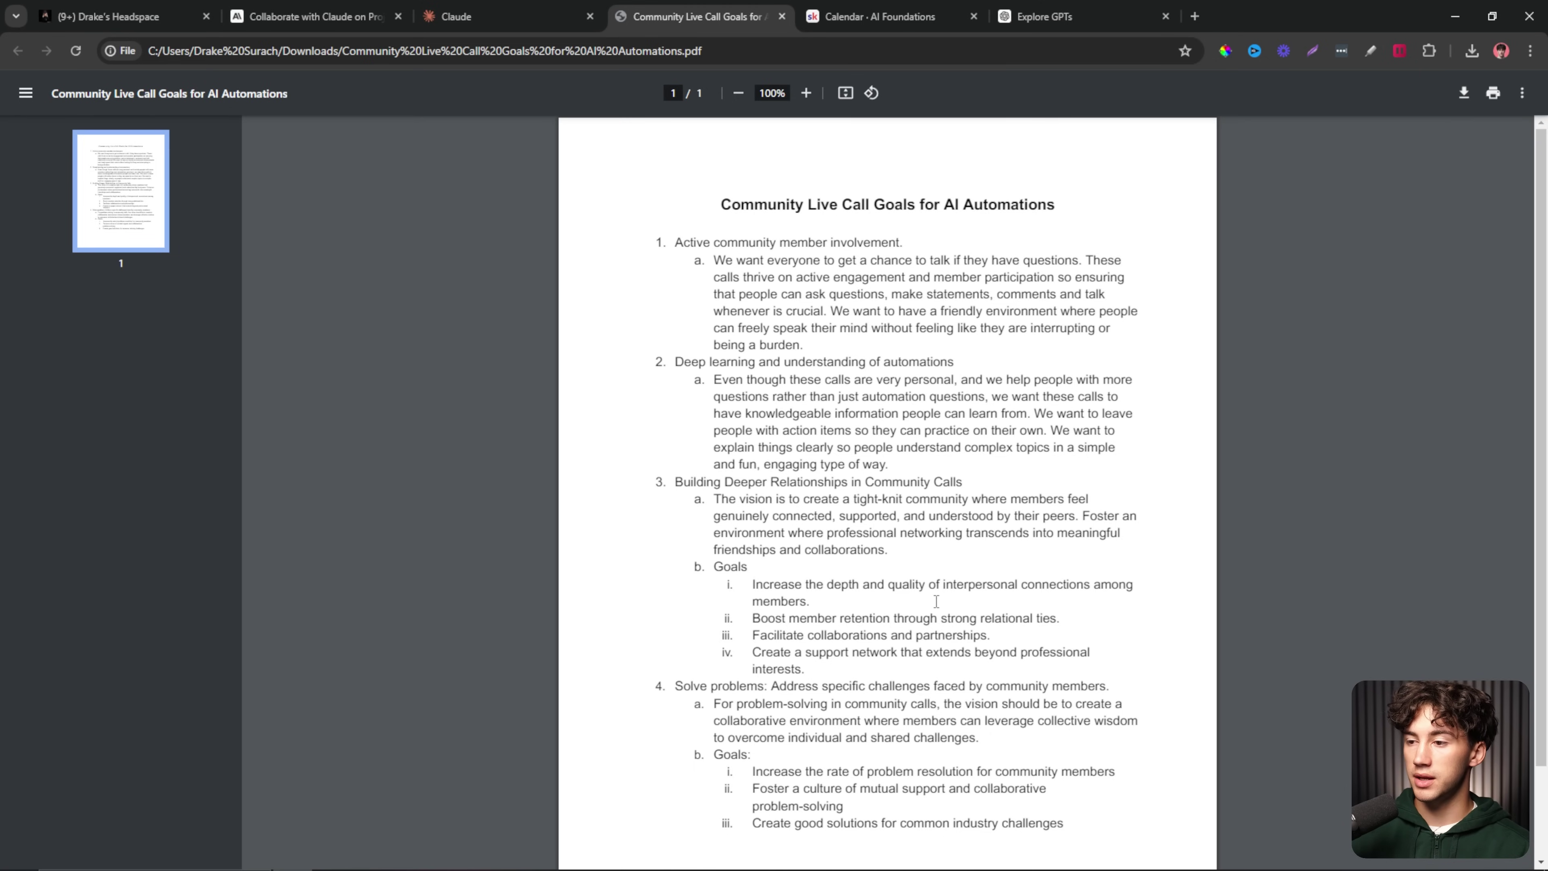
pyautogui.scroll(-2, 837, 429)
pyautogui.scroll(2, 884, 396)
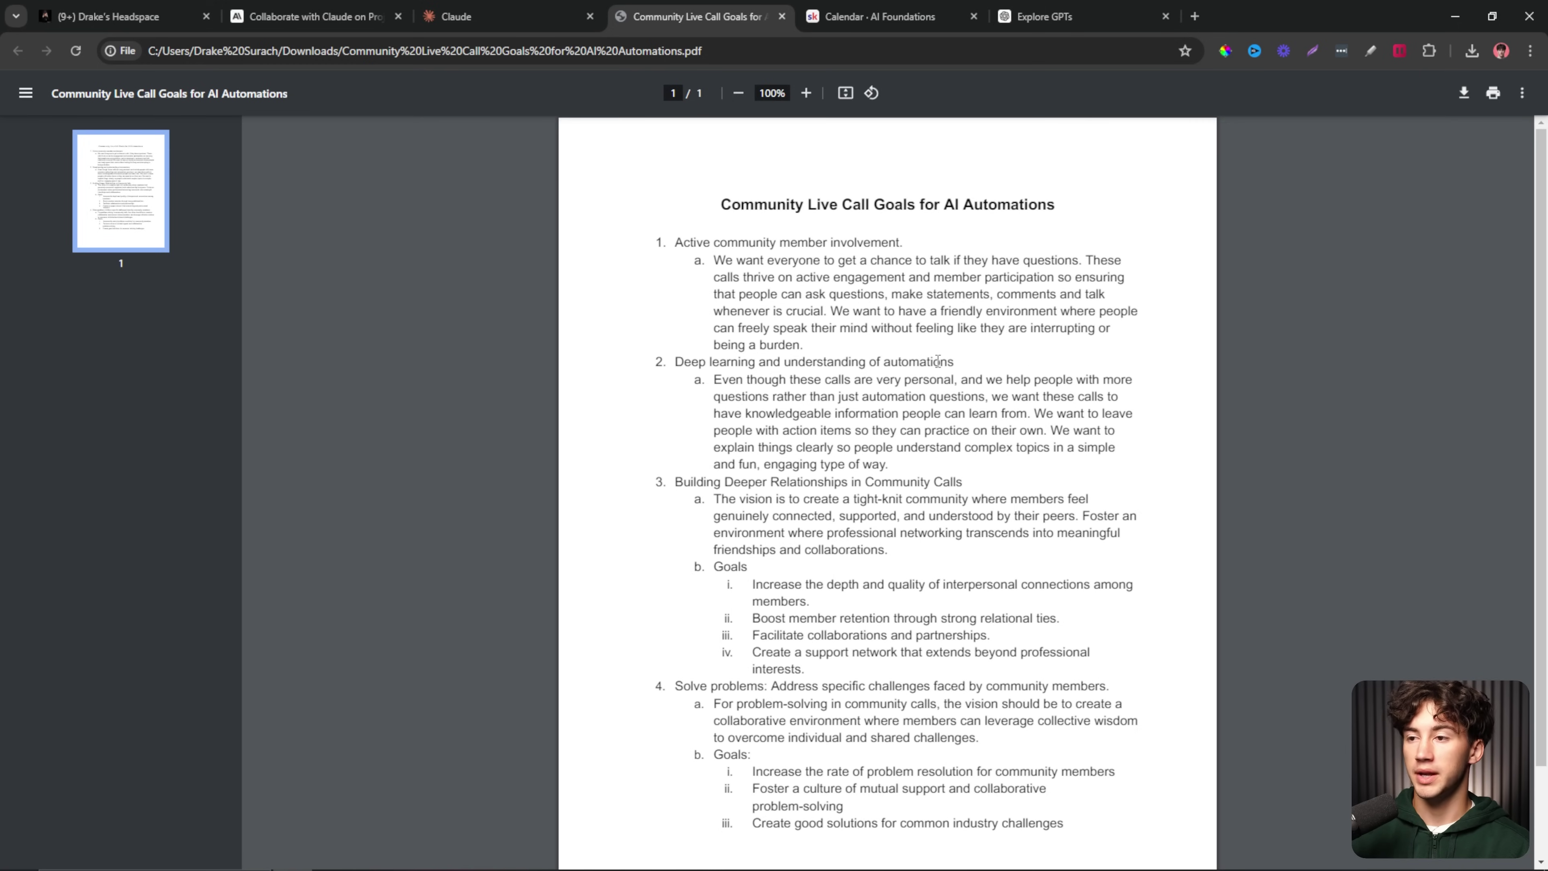
pyautogui.click(500, 17)
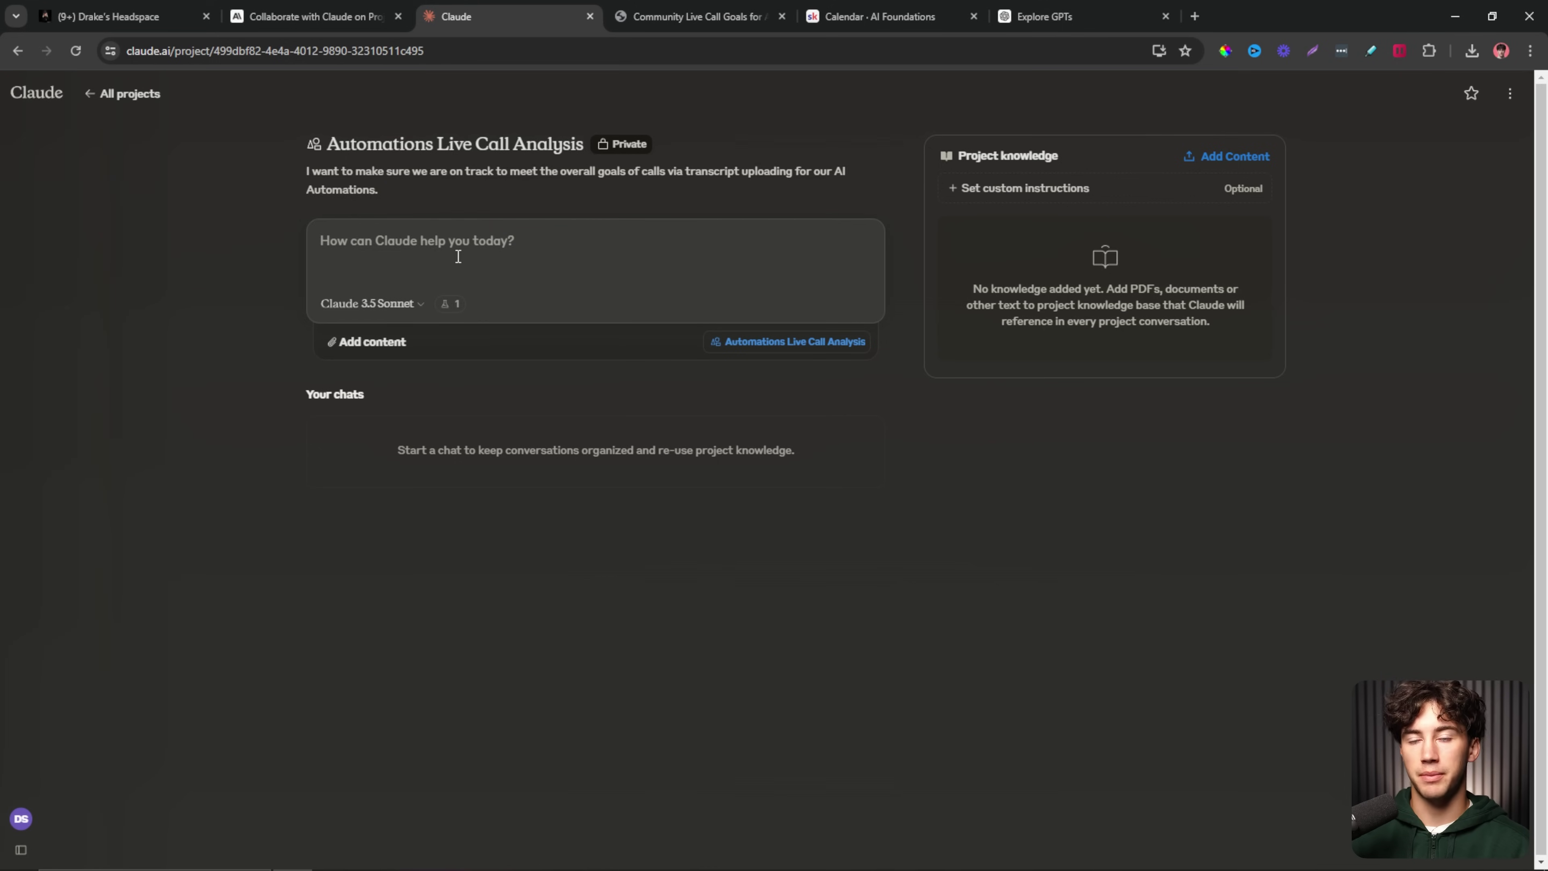
# Upload the Community Live Call Goals PDF from the Datasets folder into project knowledge.
pyautogui.click(1213, 158)
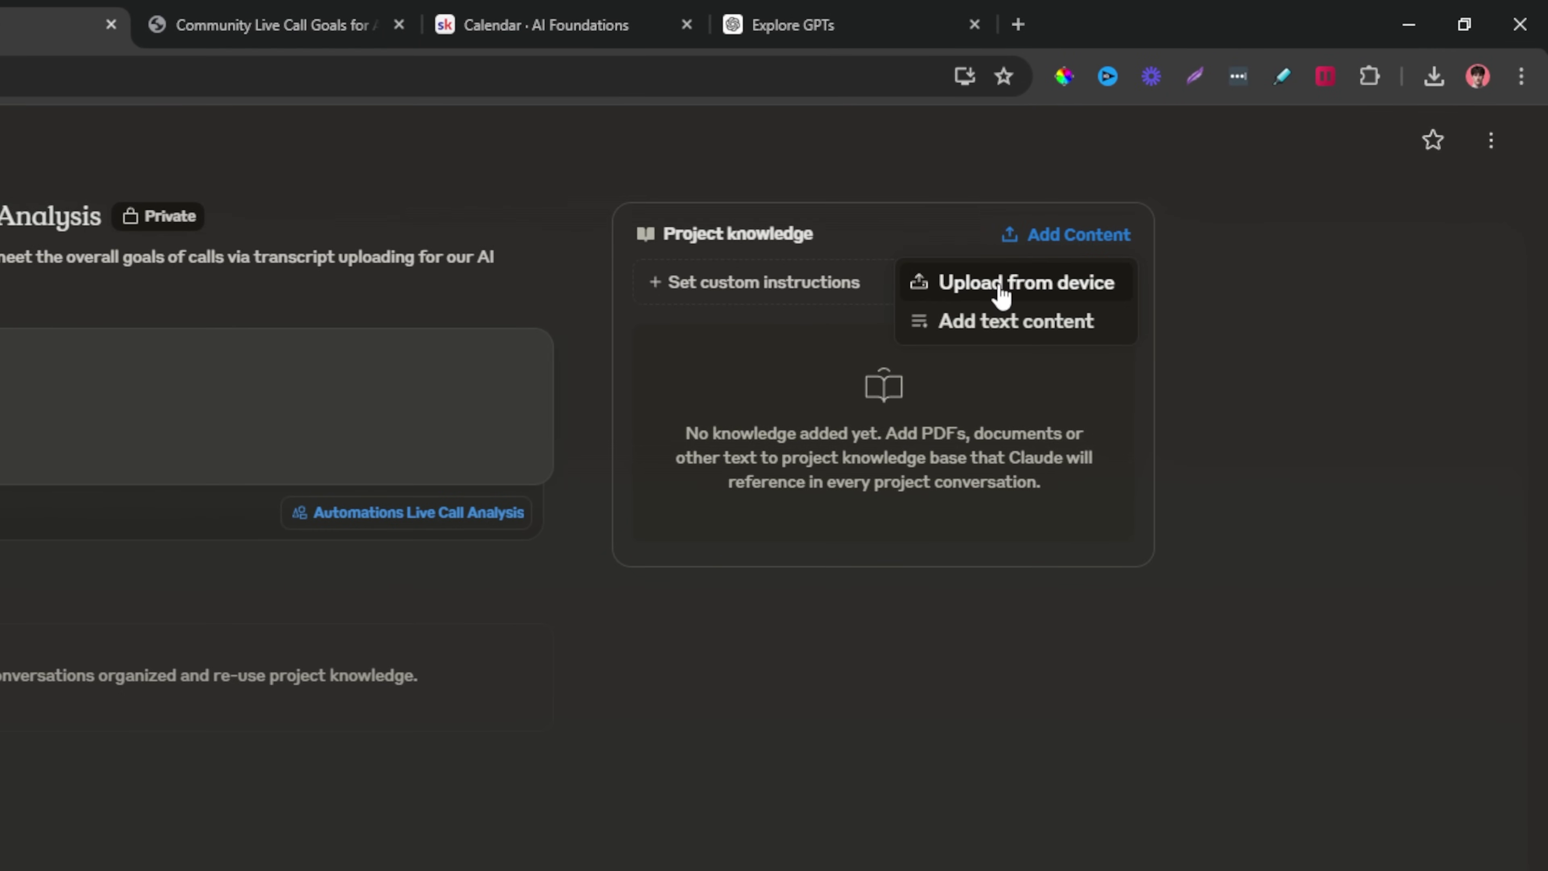
pyautogui.click(1019, 294)
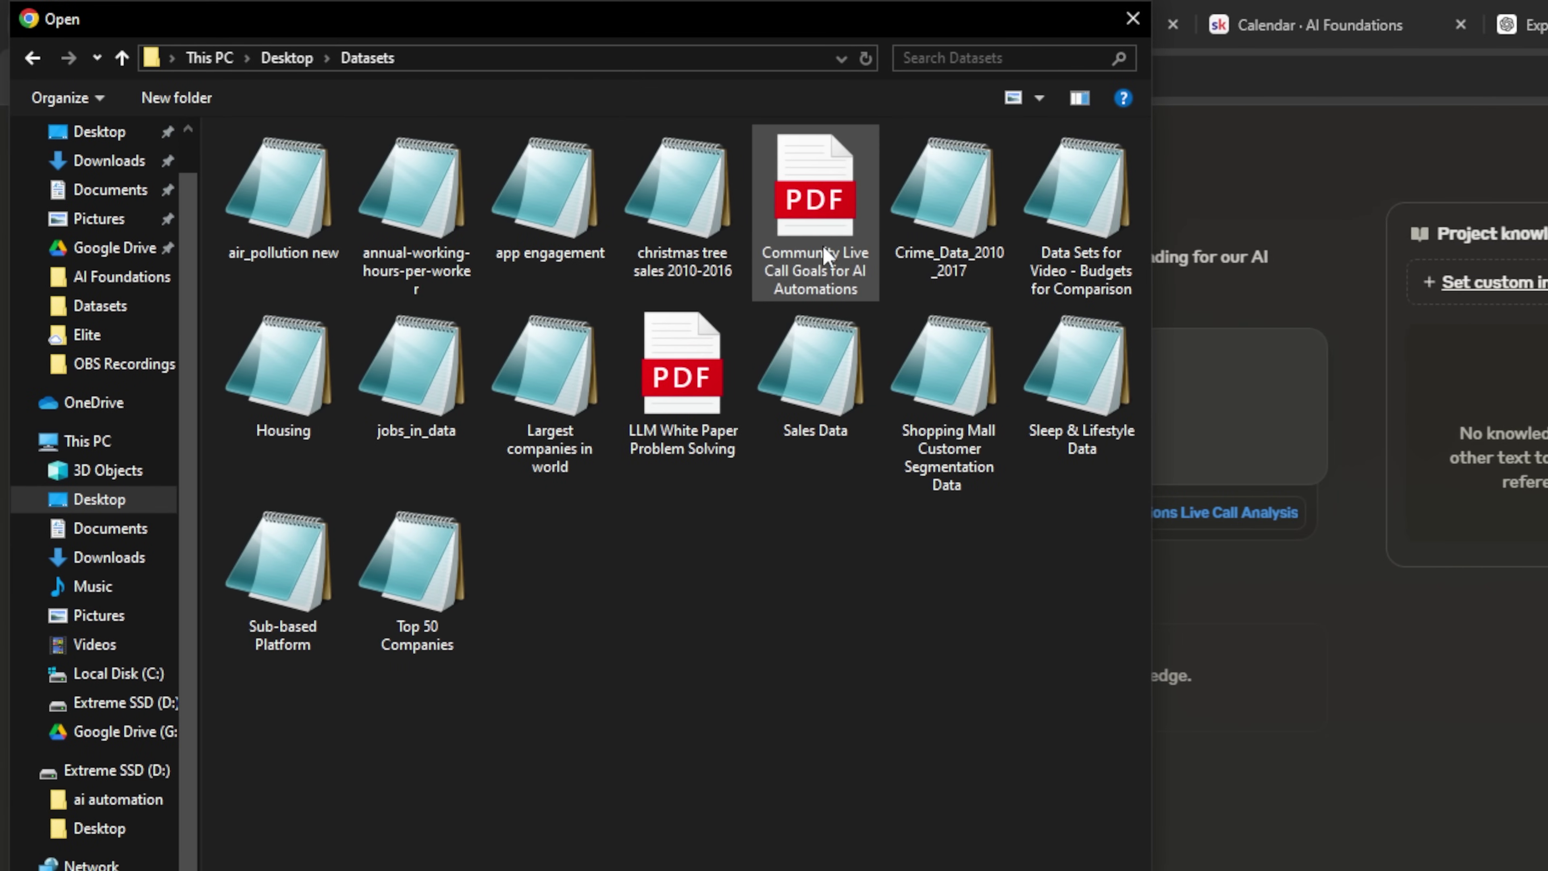
pyautogui.click(832, 228)
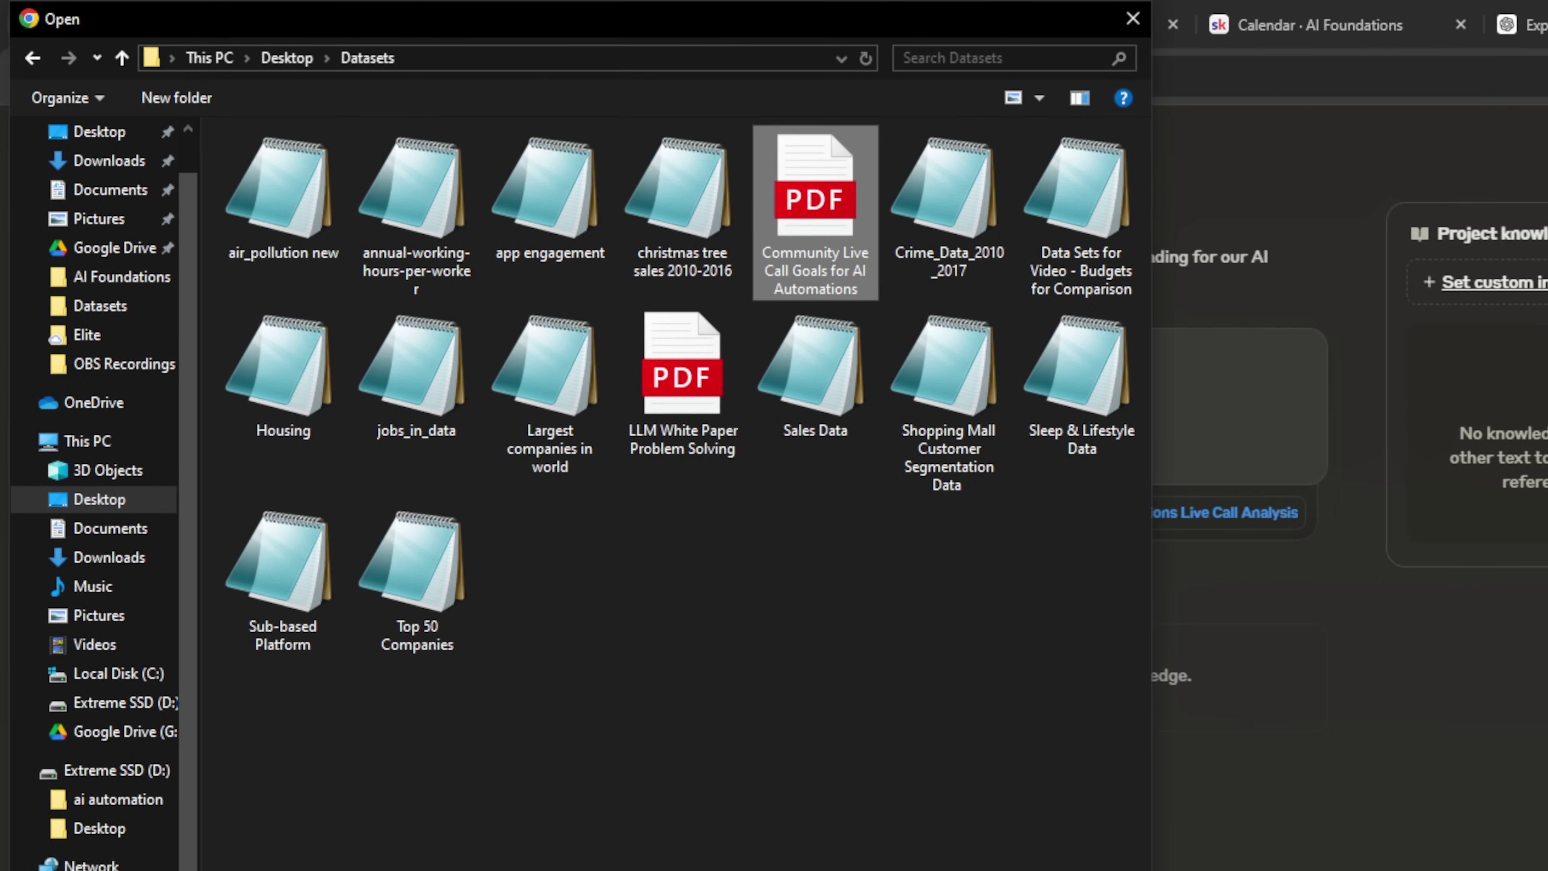
pyautogui.press('Return')
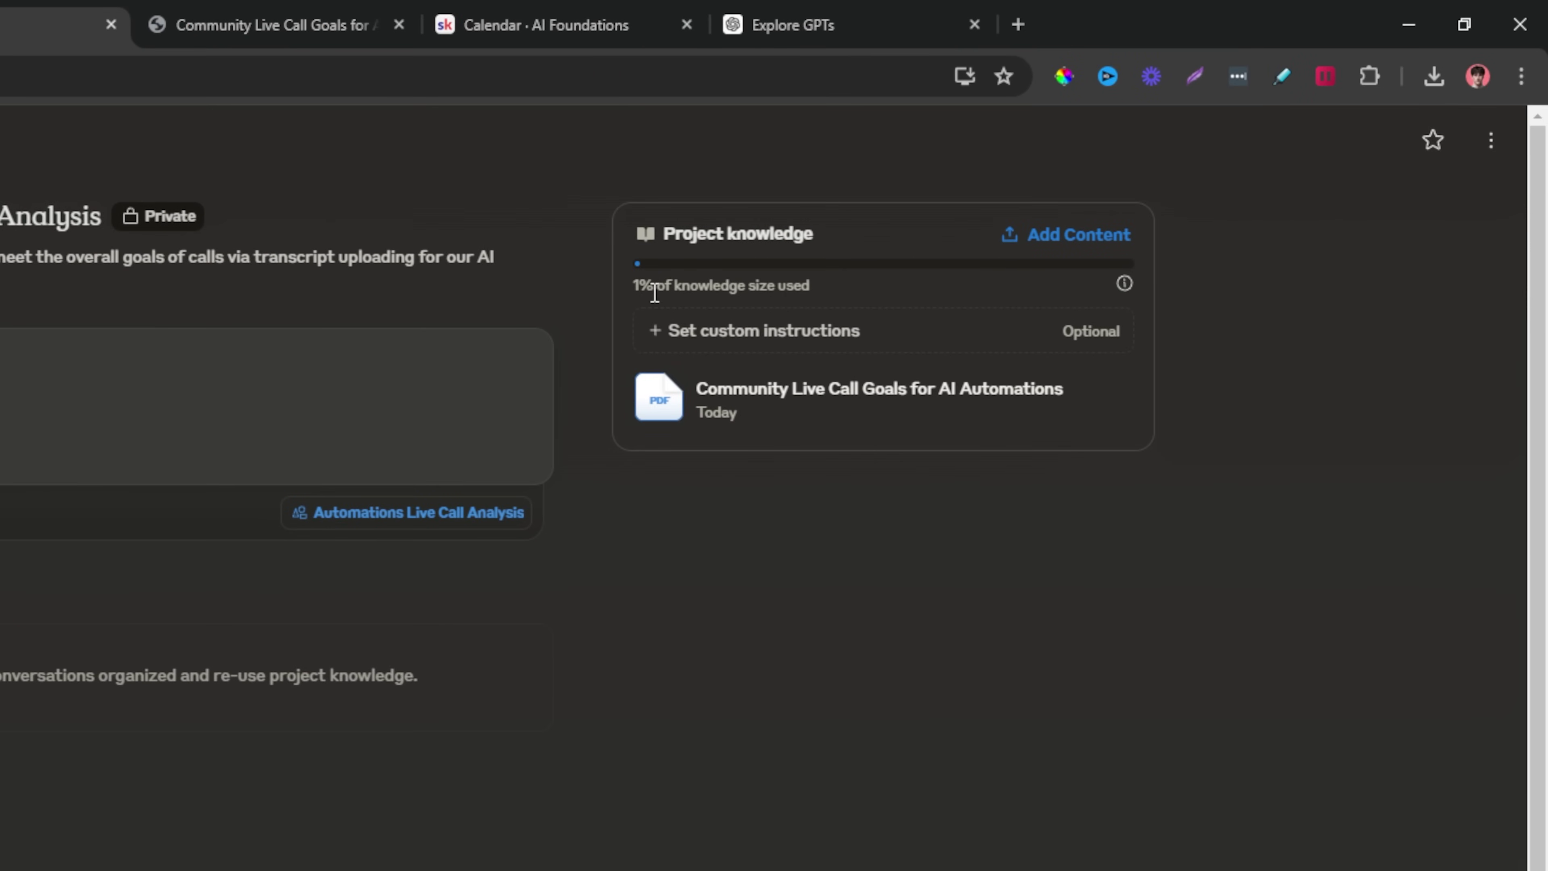
pyautogui.doubleClick(641, 285)
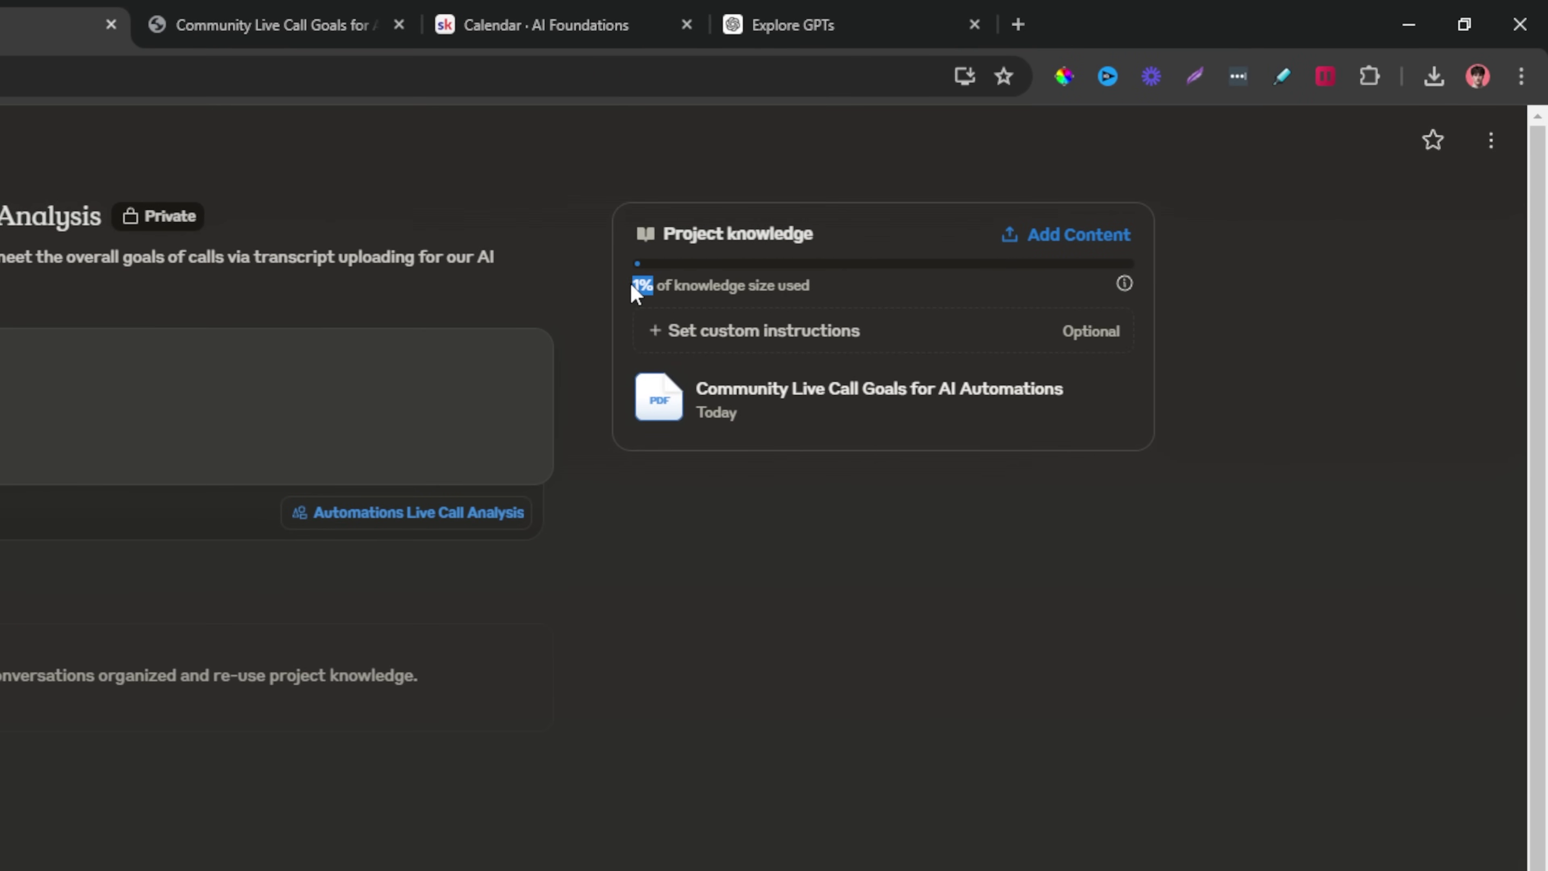
pyautogui.click(1038, 300)
# Send 'What are my goals for live calls for ai automations?' in the project chat.
pyautogui.moveTo(780, 430); pyautogui.dragTo(697, 383)
pyautogui.click(832, 435)
pyautogui.write('Wh')
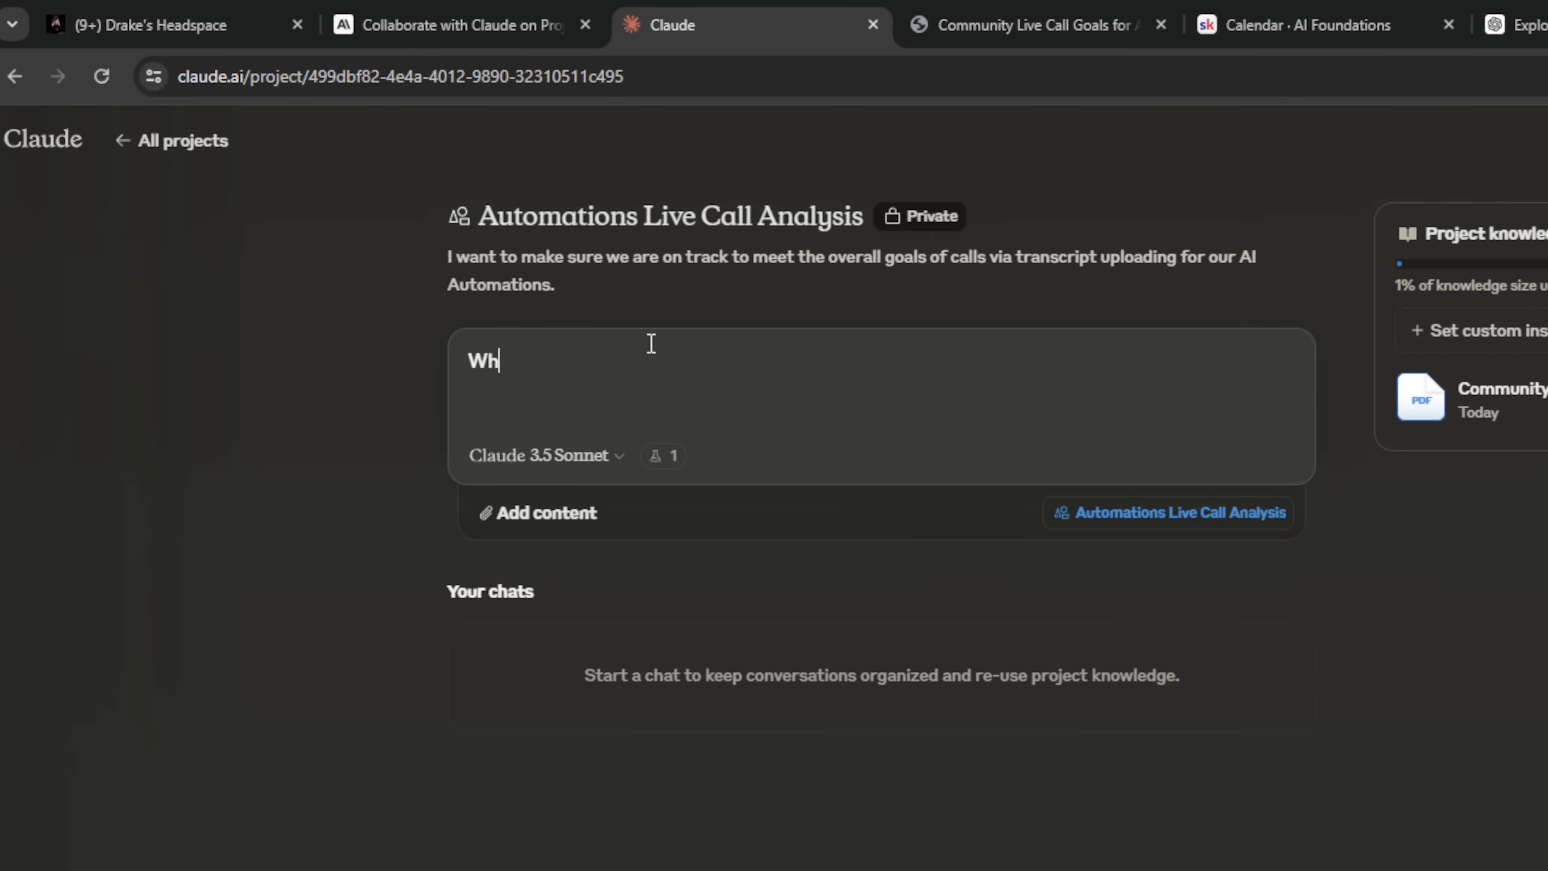
pyautogui.write('at are my goals f')
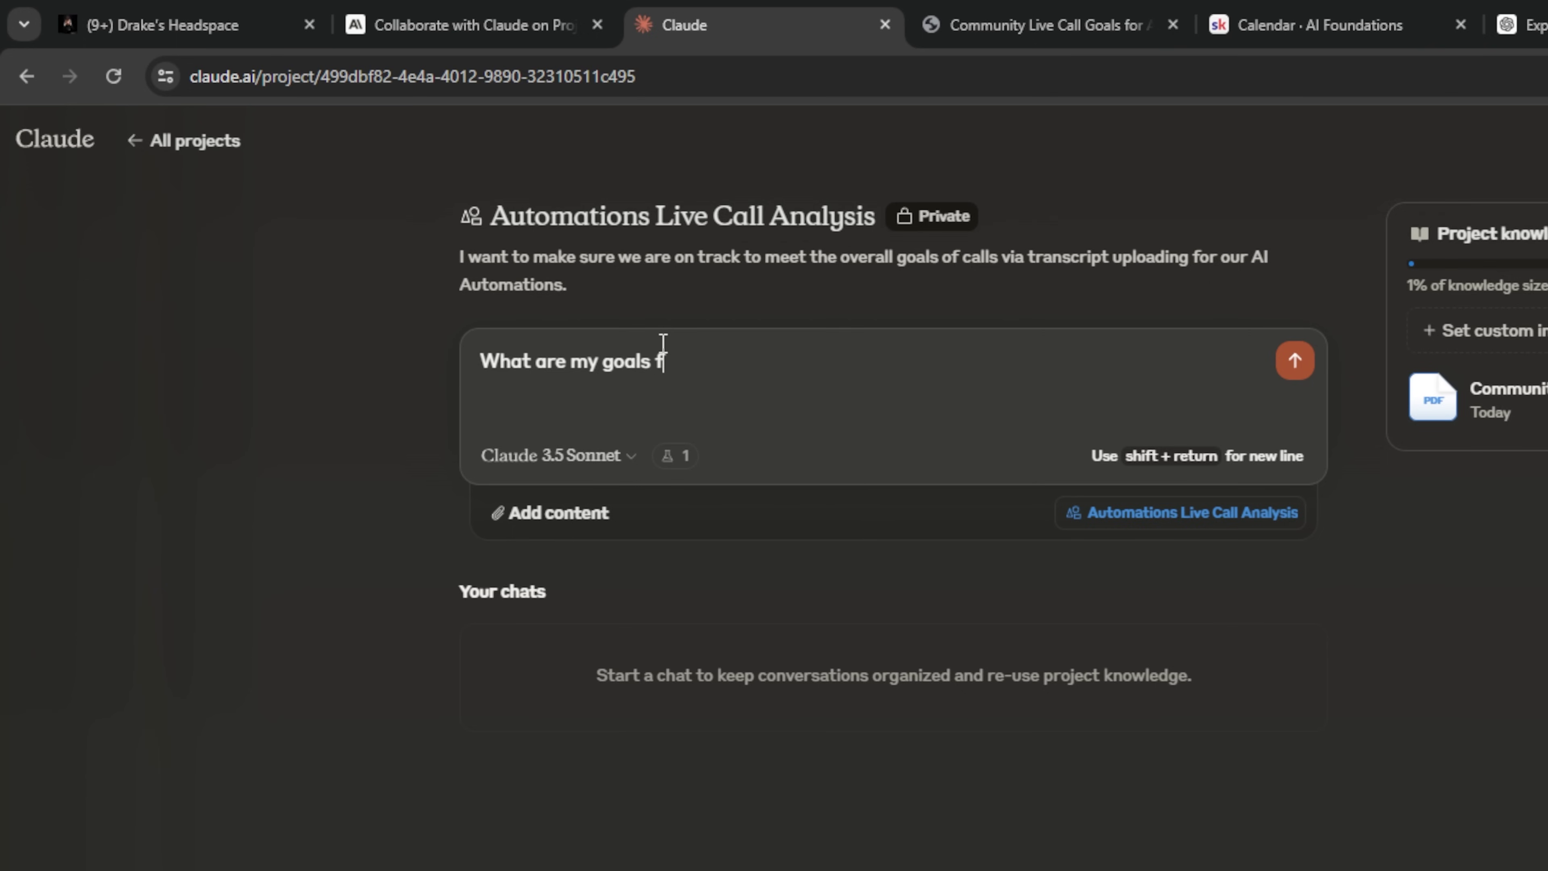
pyautogui.write('or live calls ')
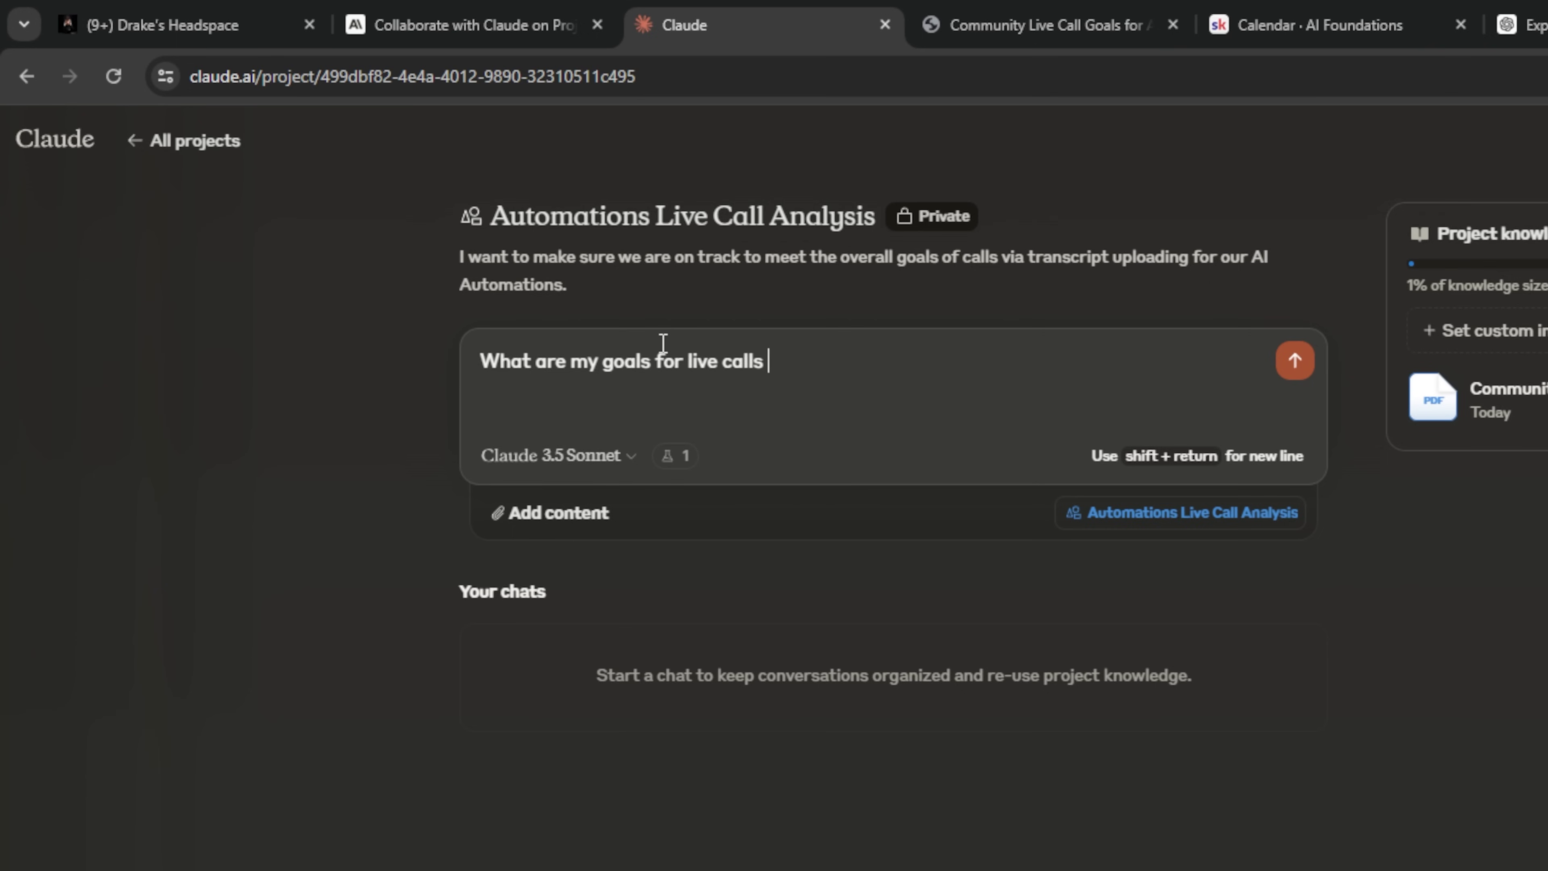
pyautogui.write('for ai automations?')
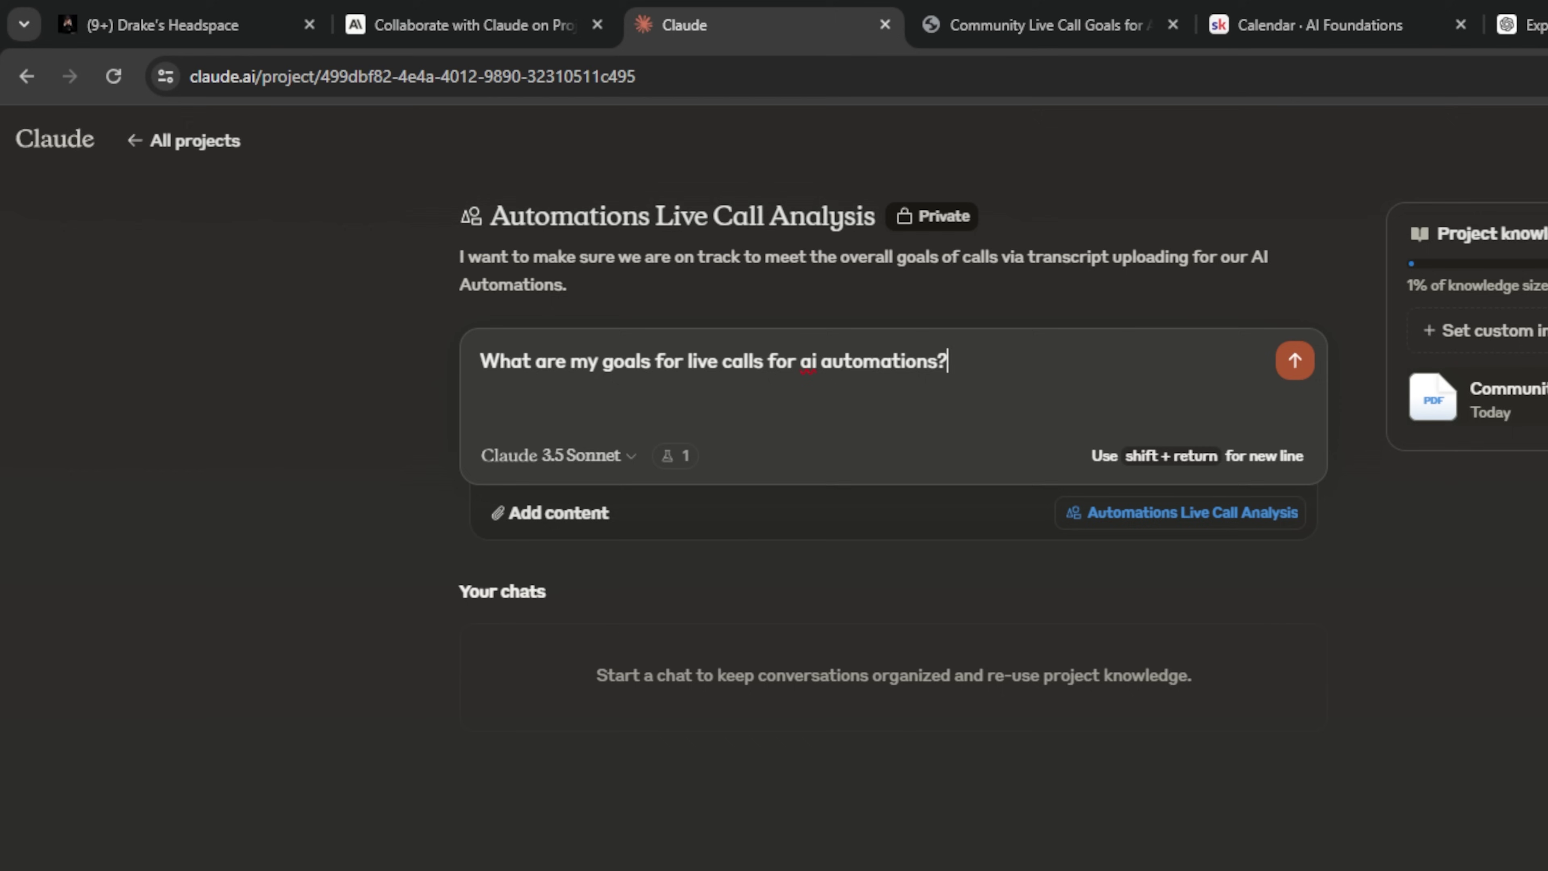
pyautogui.moveTo(948, 361); pyautogui.dragTo(480, 364)
pyautogui.rightClick(481, 366)
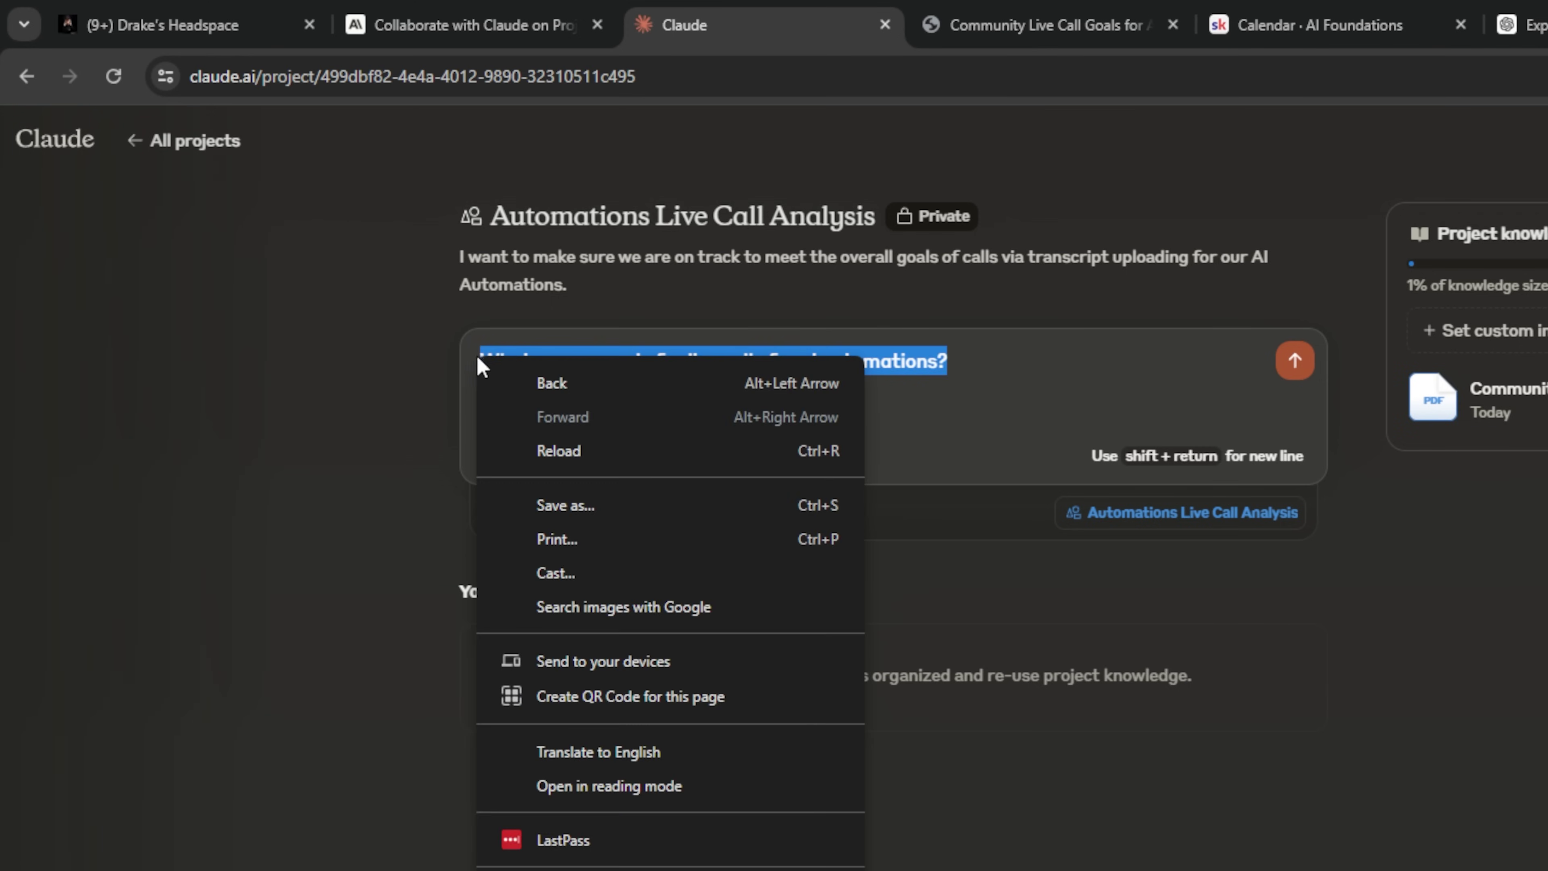
pyautogui.click(999, 373)
pyautogui.click(999, 374)
pyautogui.doubleClick(1445, 394)
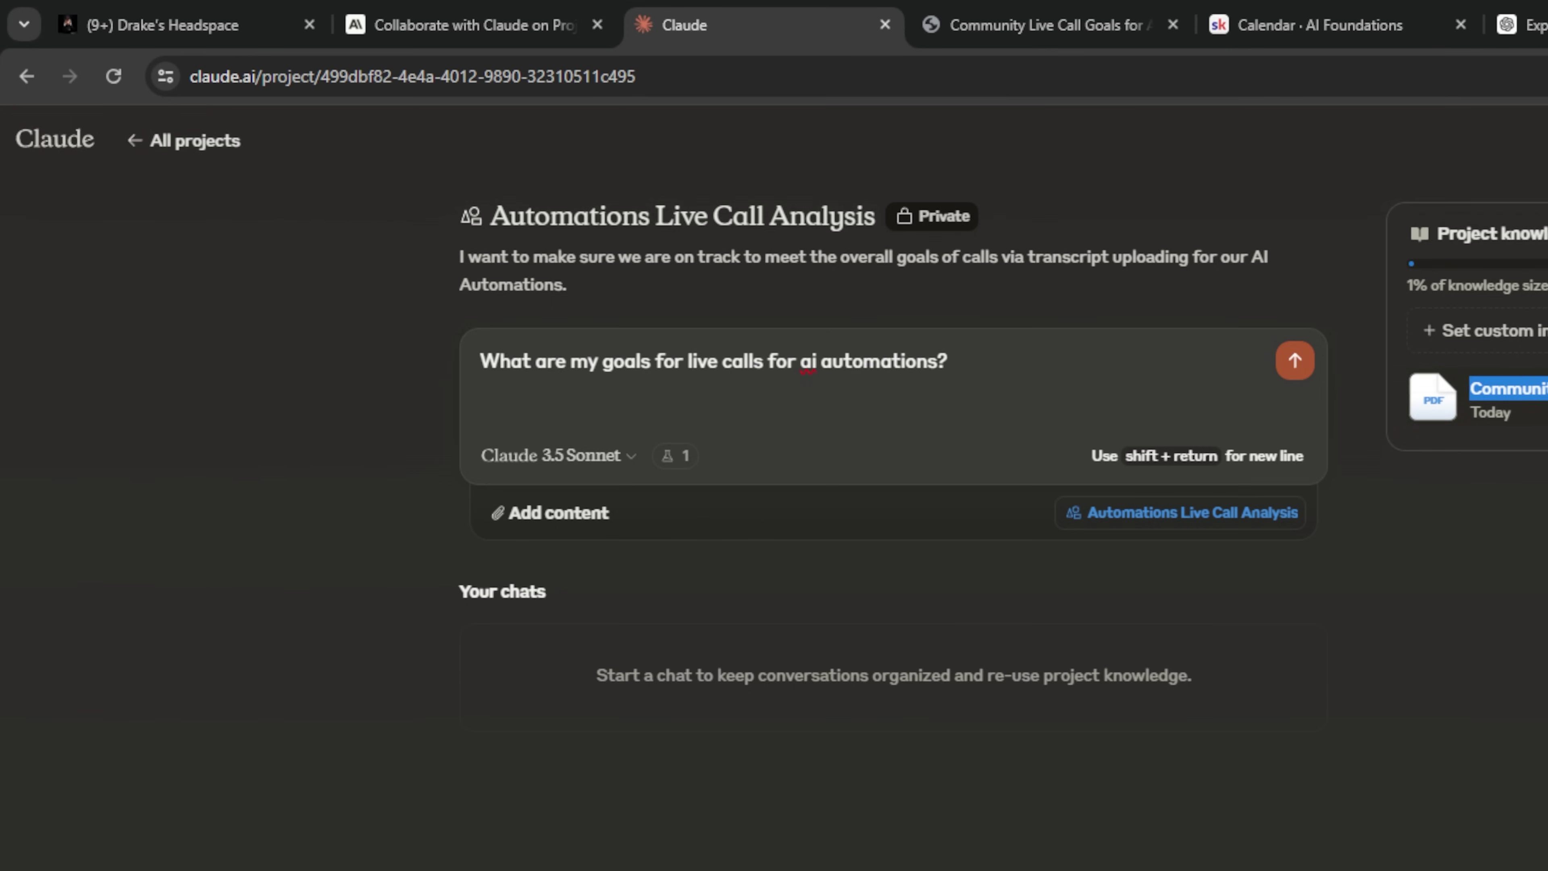
pyautogui.click(1439, 396)
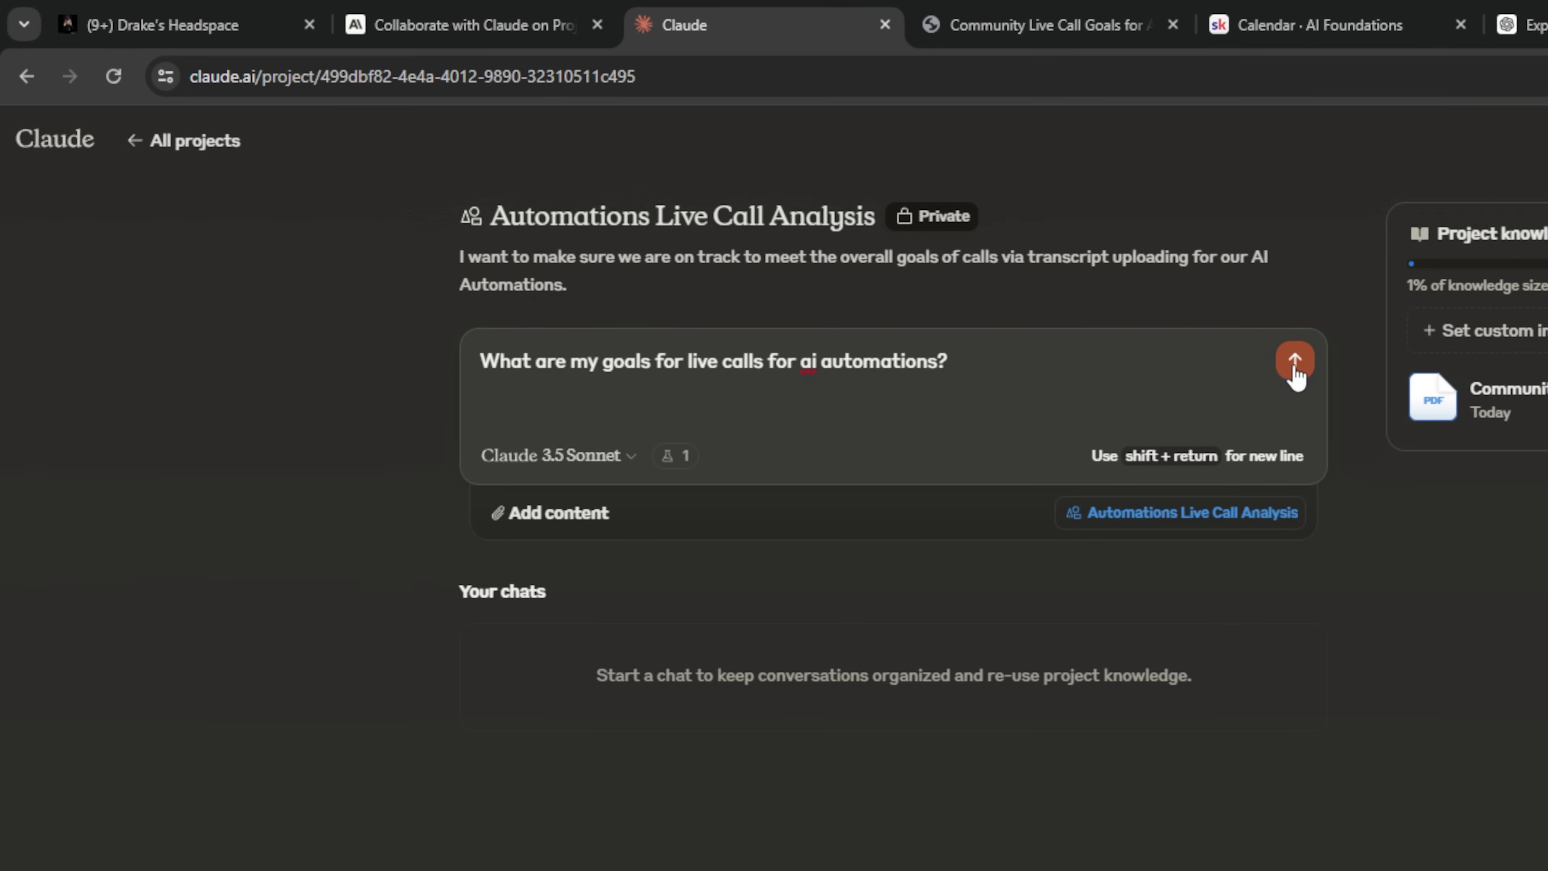
pyautogui.click(1295, 366)
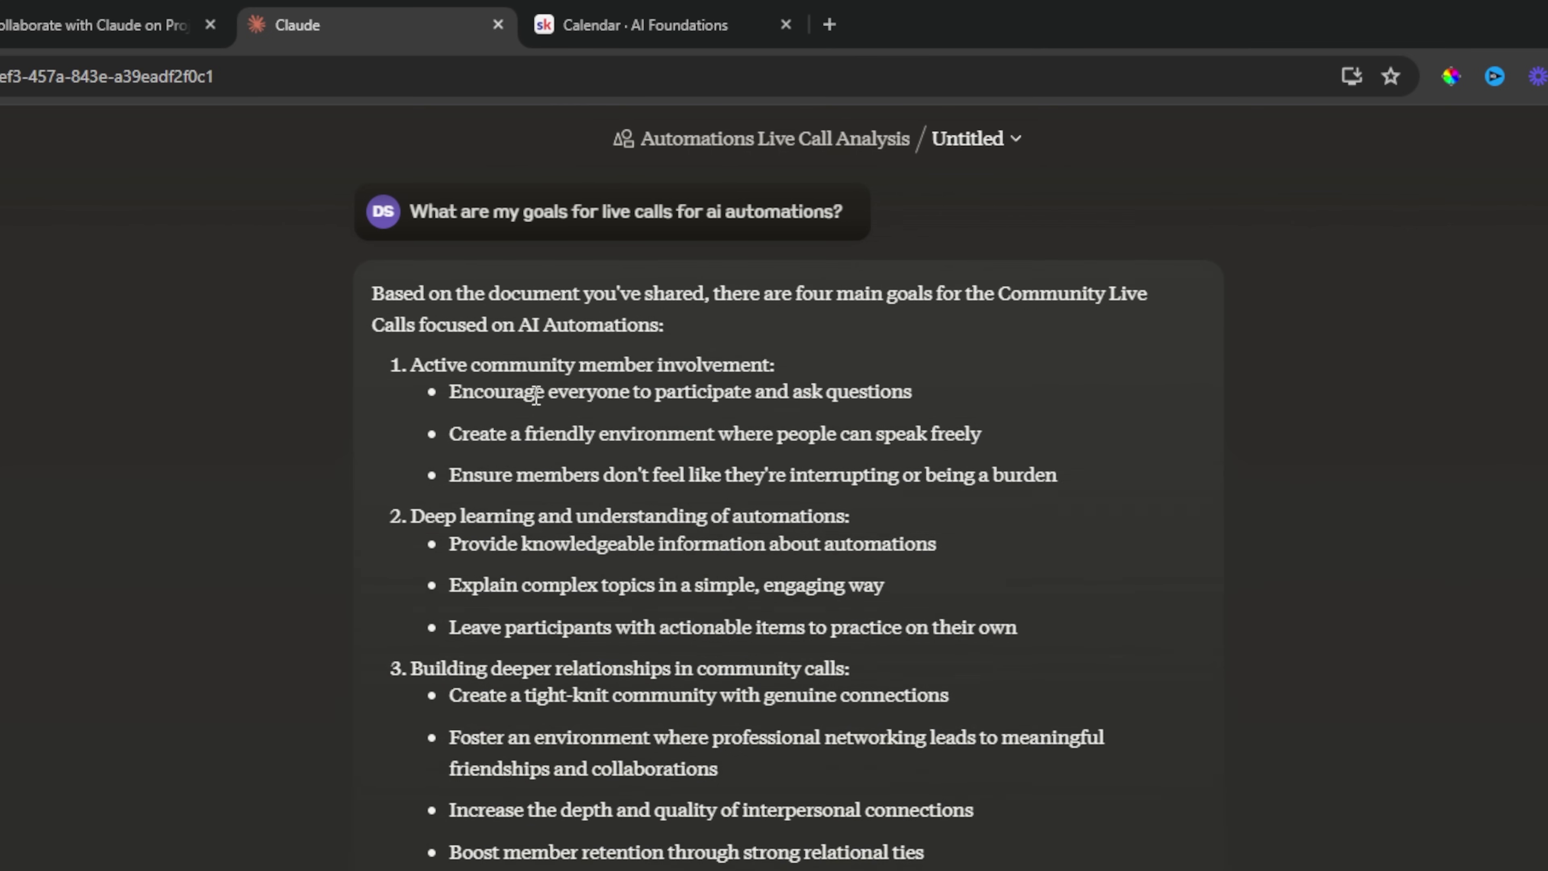
# Read through the listed goals in the reply, then return via the Automations Live Call Analysis breadcrumb.
pyautogui.scroll(-3, 536, 395)
pyautogui.scroll(2, 435, 327)
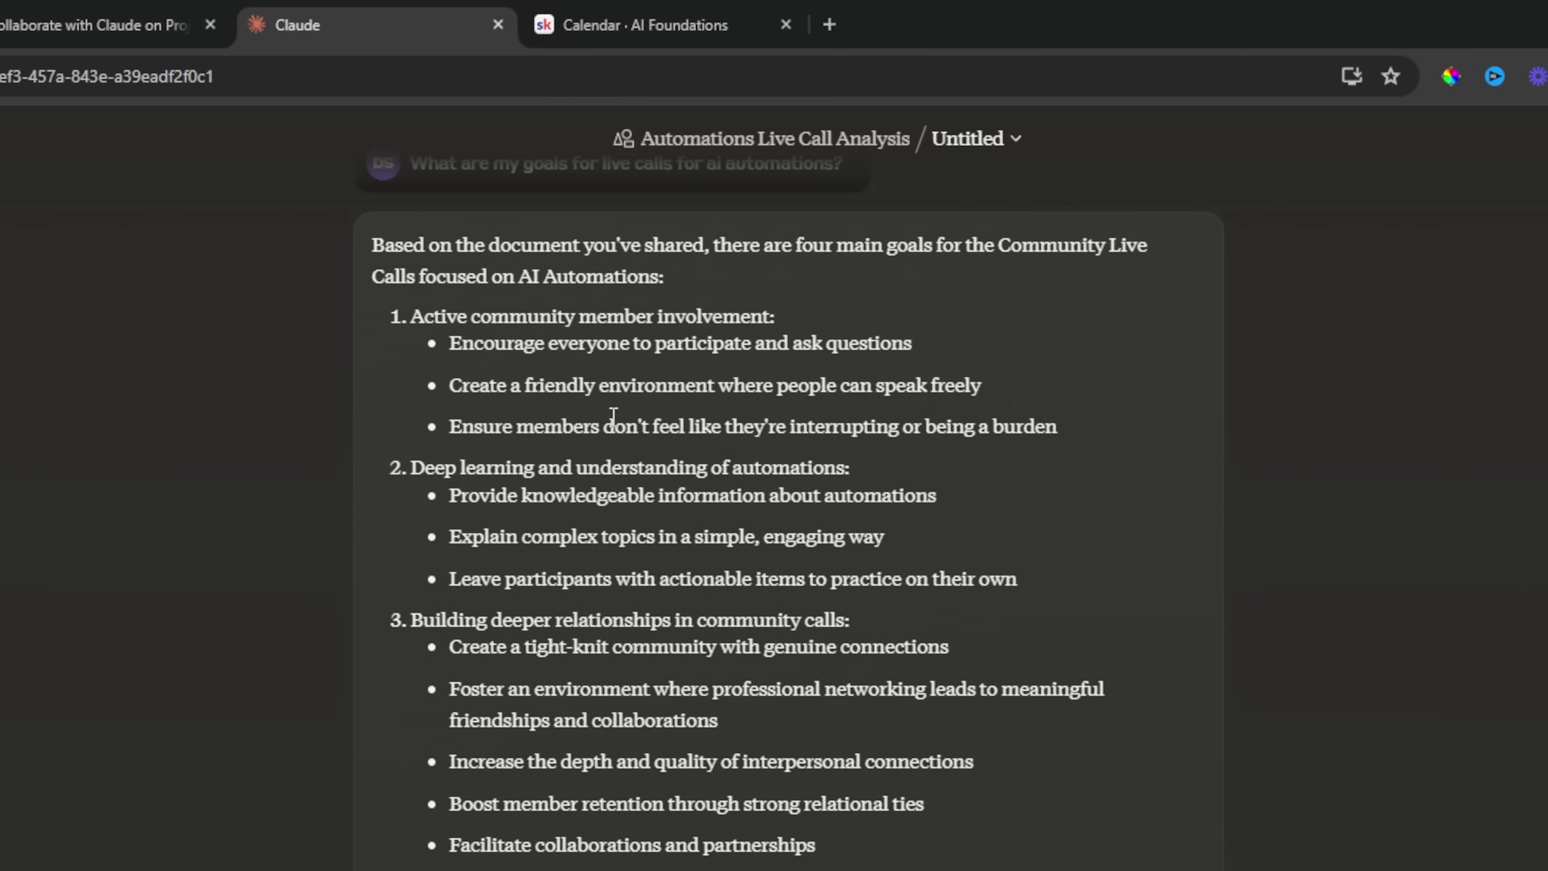
pyautogui.moveTo(419, 467); pyautogui.dragTo(542, 469)
pyautogui.scroll(-2, 500, 482)
pyautogui.moveTo(423, 495); pyautogui.dragTo(697, 497)
pyautogui.click(826, 492)
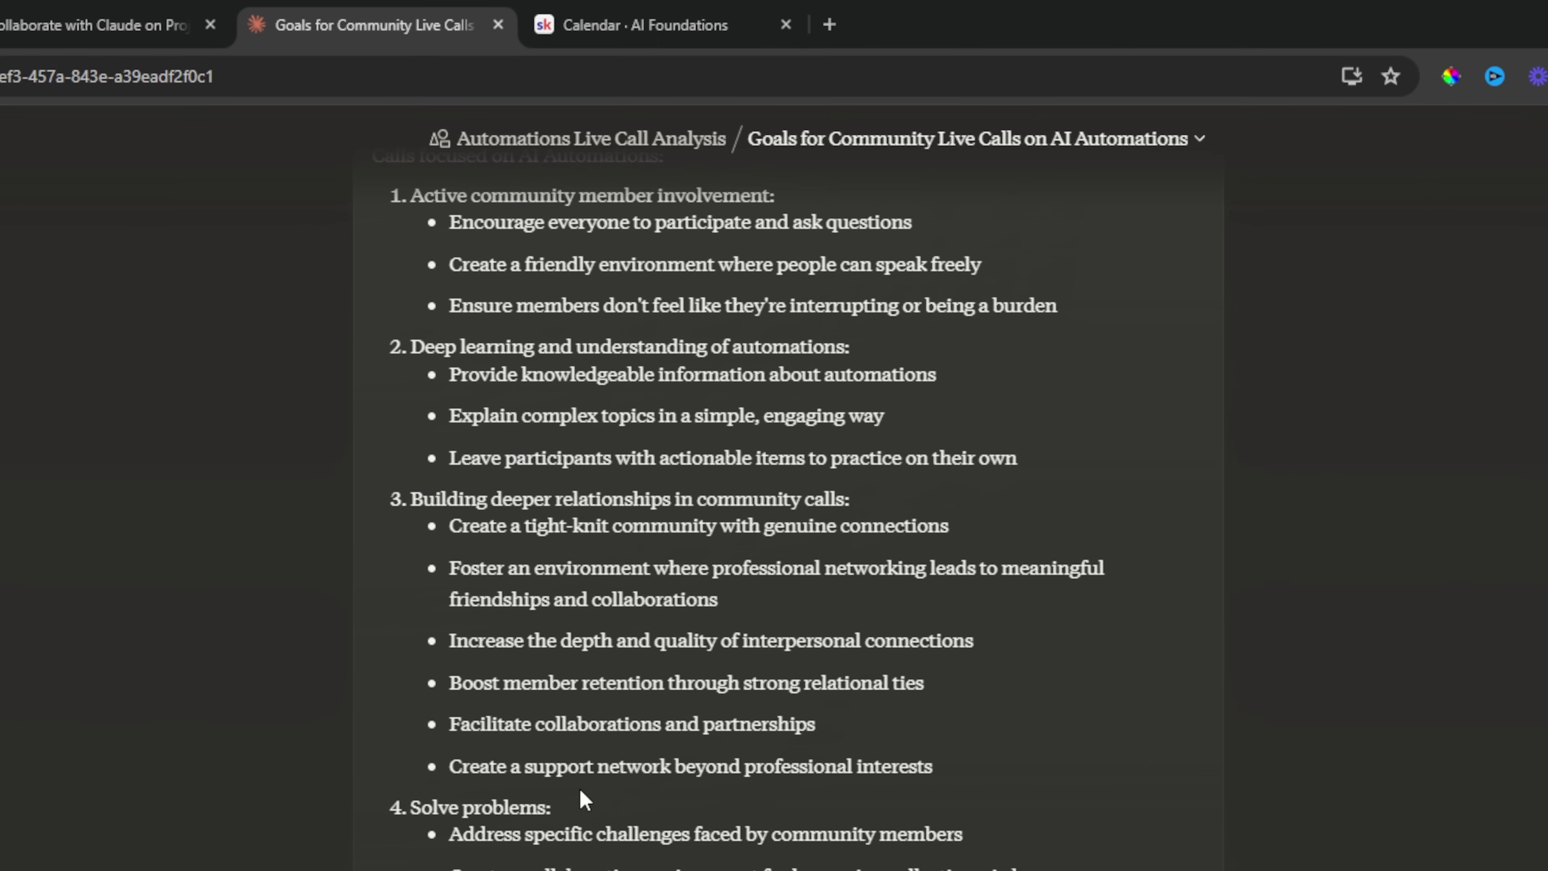
pyautogui.scroll(-2, 765, 805)
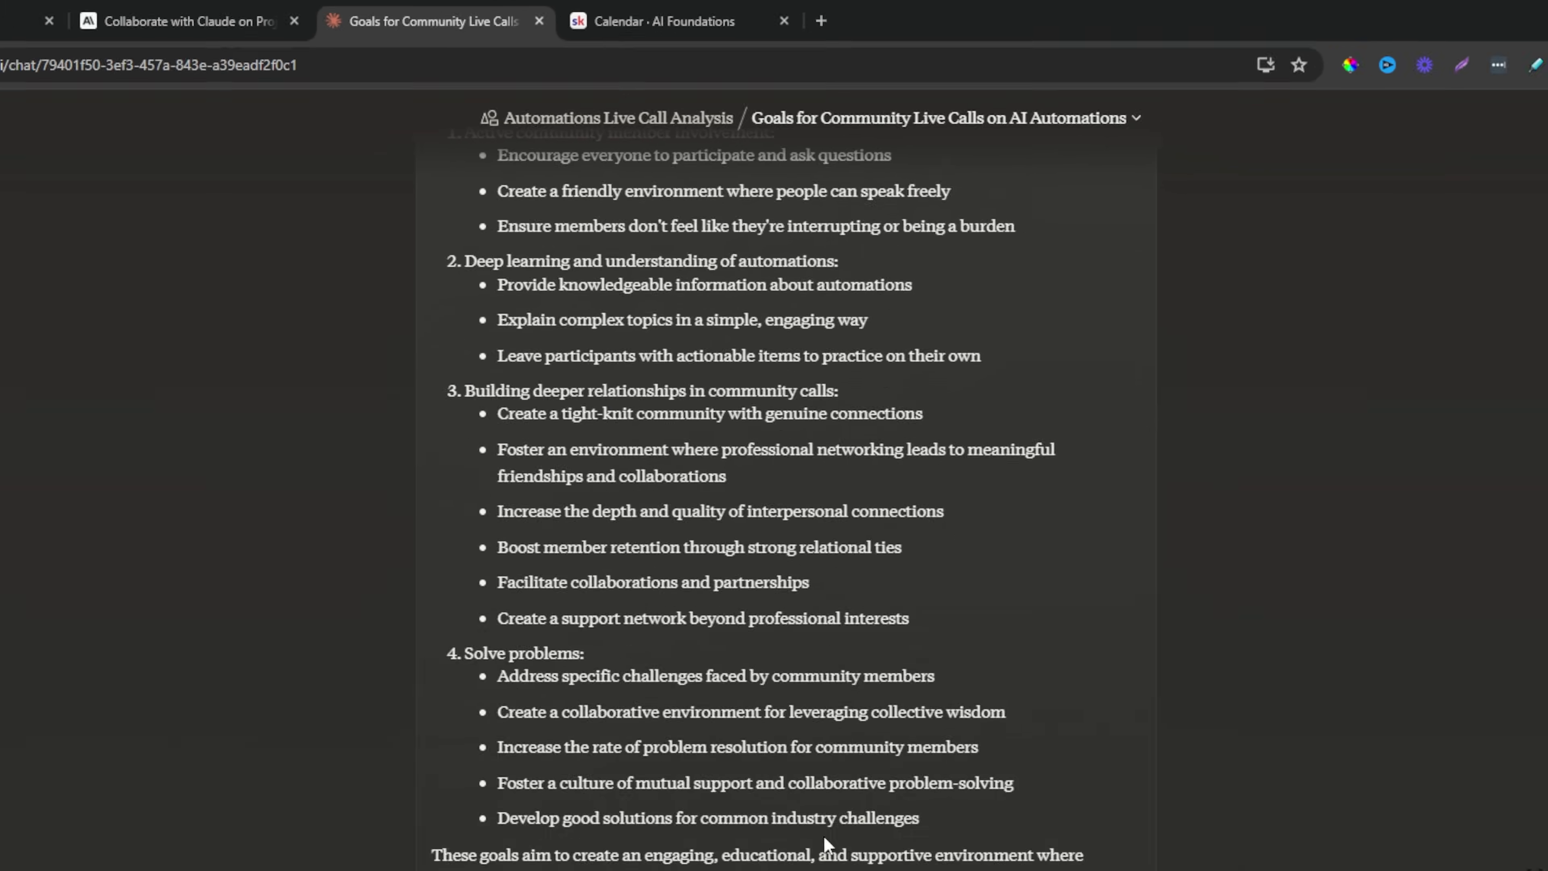
pyautogui.moveTo(497, 155); pyautogui.dragTo(513, 511)
pyautogui.click(567, 596)
pyautogui.scroll(2, 583, 602)
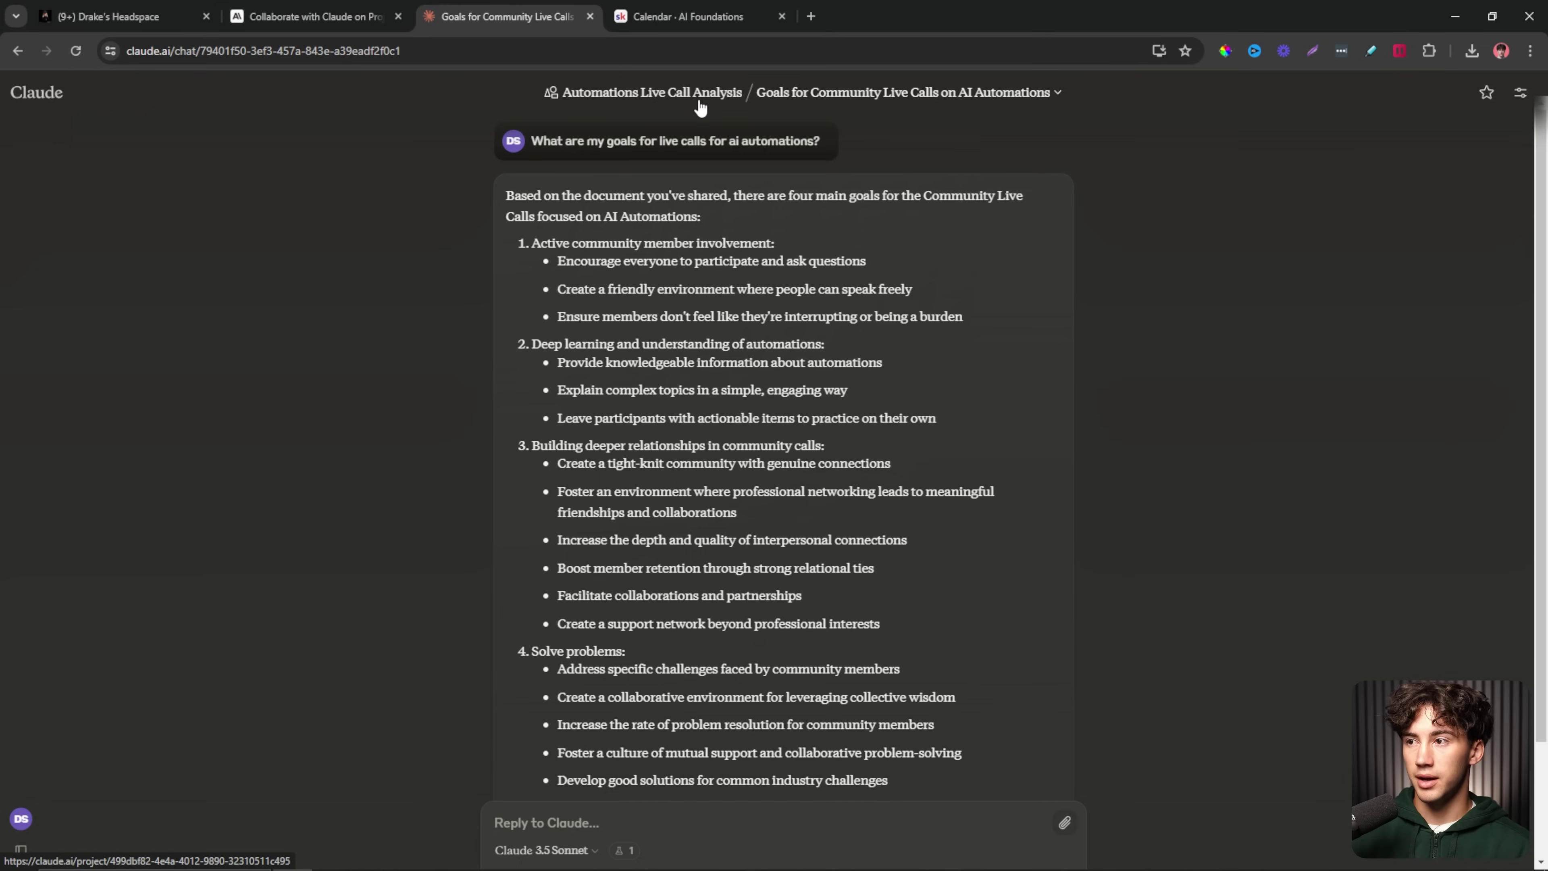
pyautogui.click(671, 98)
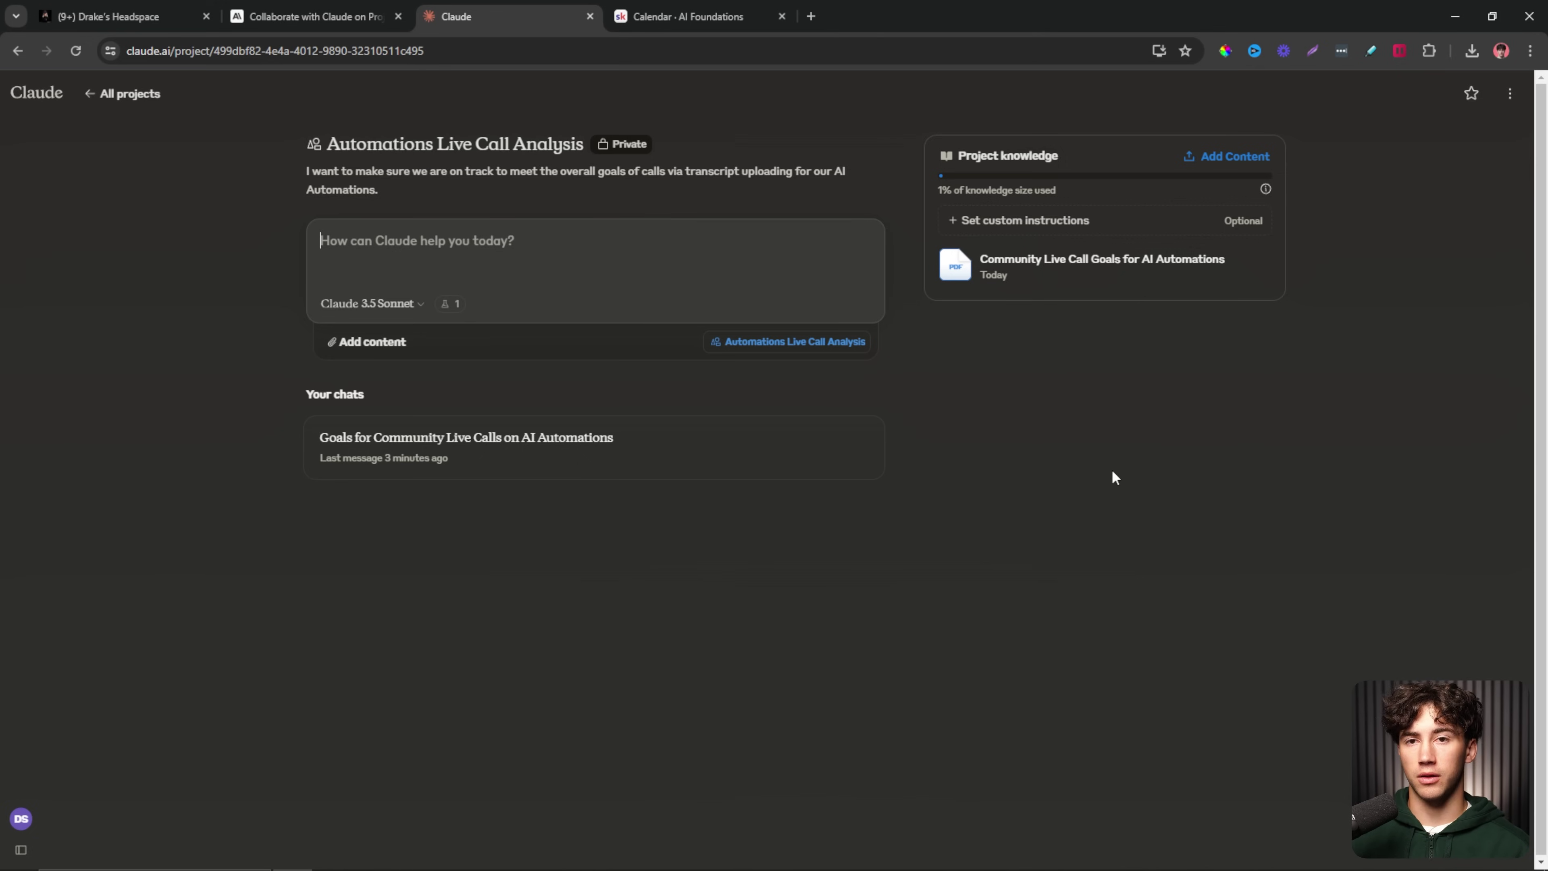
# Attach auto_generated_captions (1).txt to the project prompt and preview it in Notepad from downloads.
pyautogui.click(363, 342)
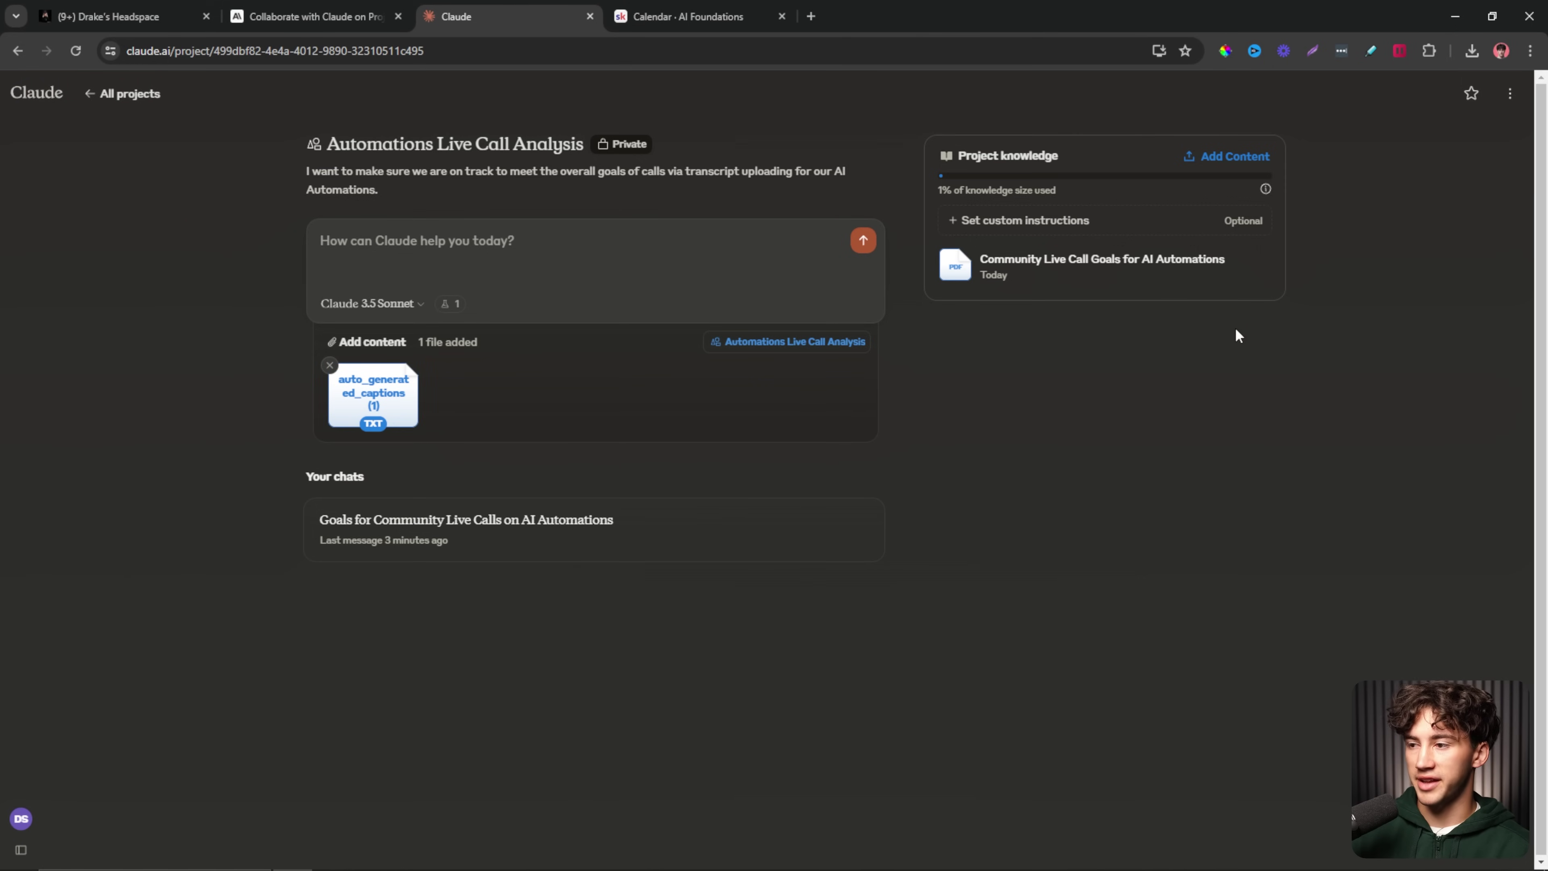
pyautogui.click(1472, 52)
pyautogui.click(1402, 224)
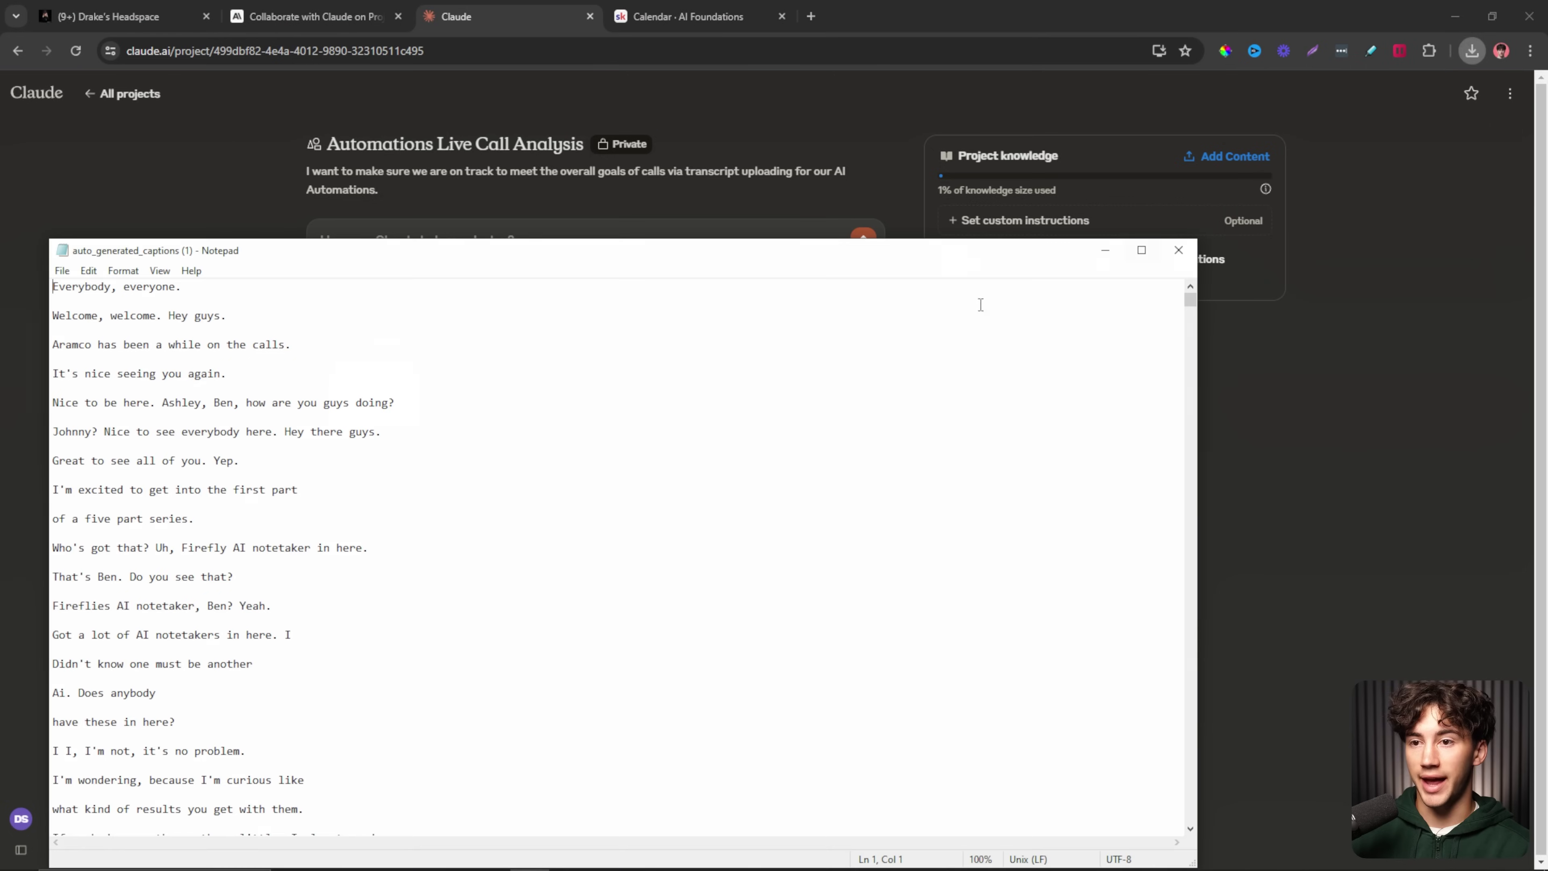
pyautogui.moveTo(563, 266); pyautogui.dragTo(614, 168)
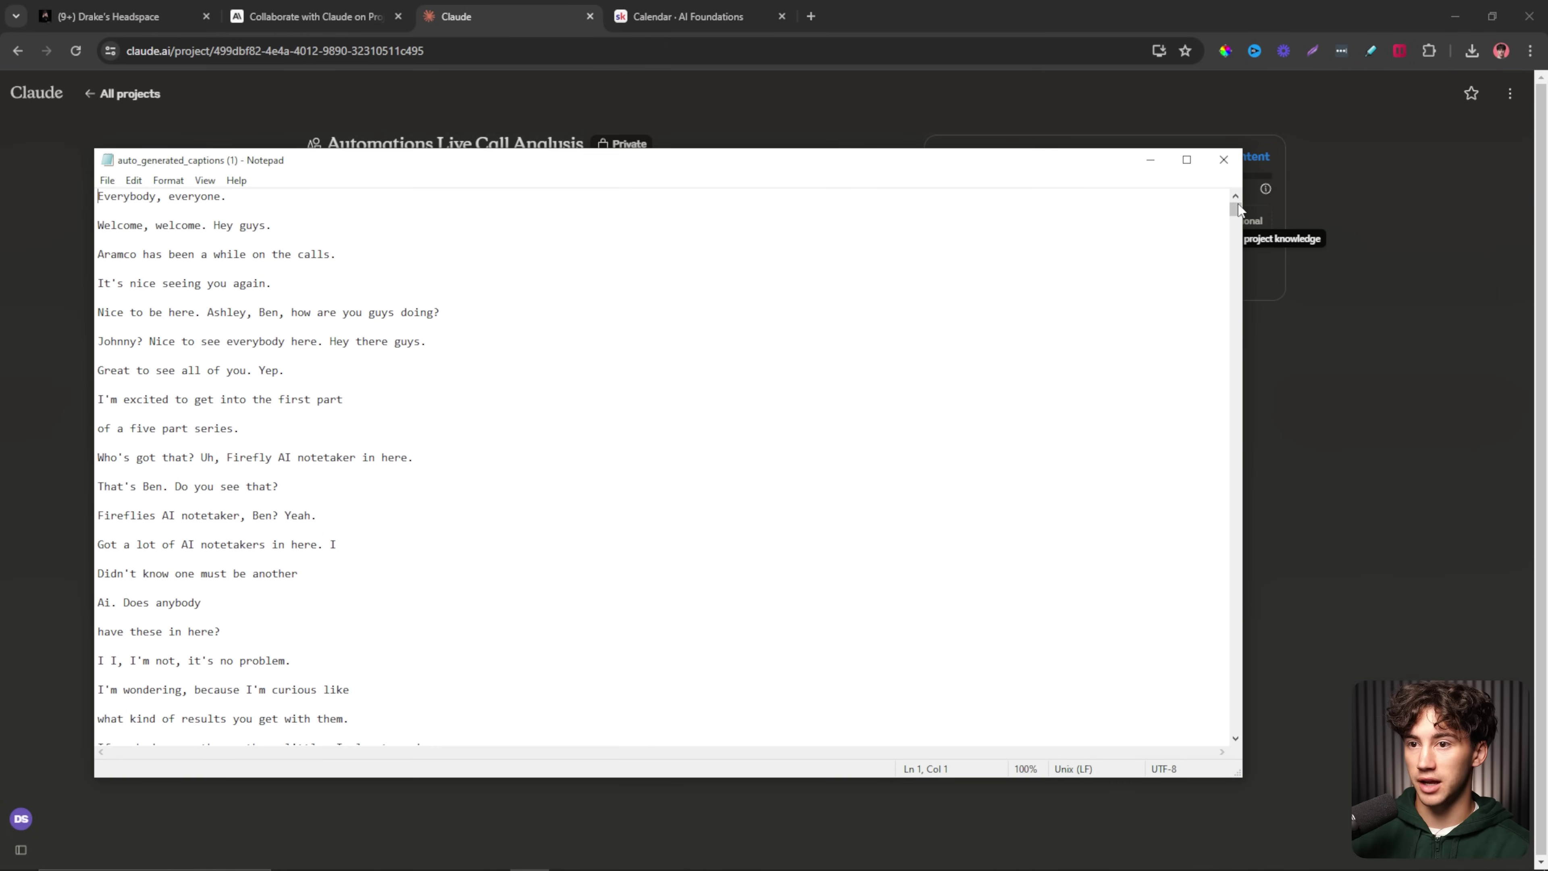
pyautogui.moveTo(1236, 210); pyautogui.dragTo(1285, 235)
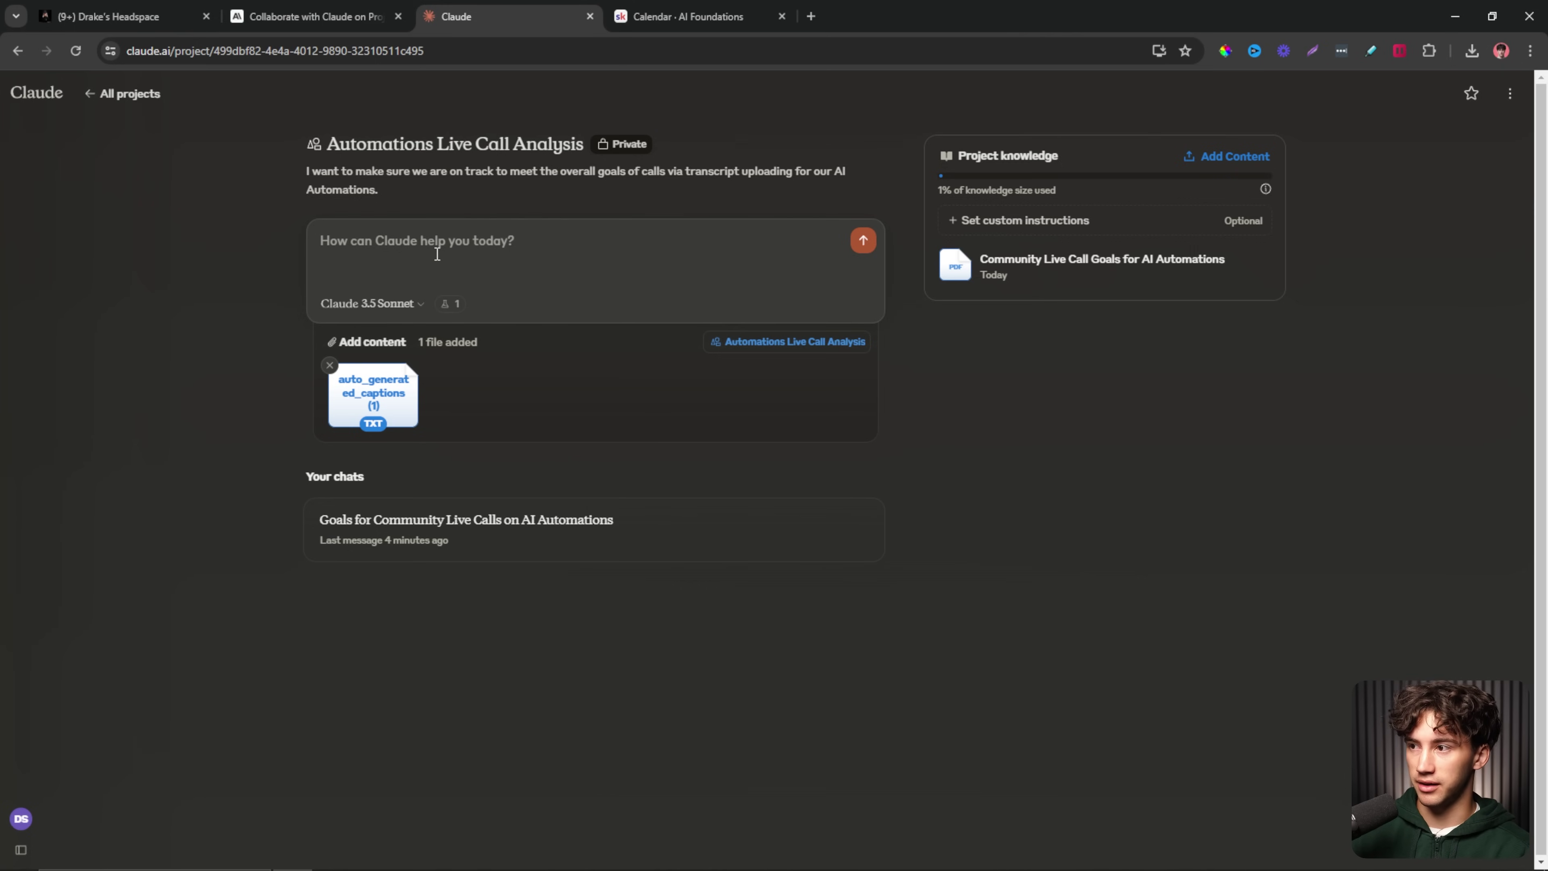
# Type 'Give me three main points from the call. Was i on track for my live goals?'.
pyautogui.write('Give me three main')
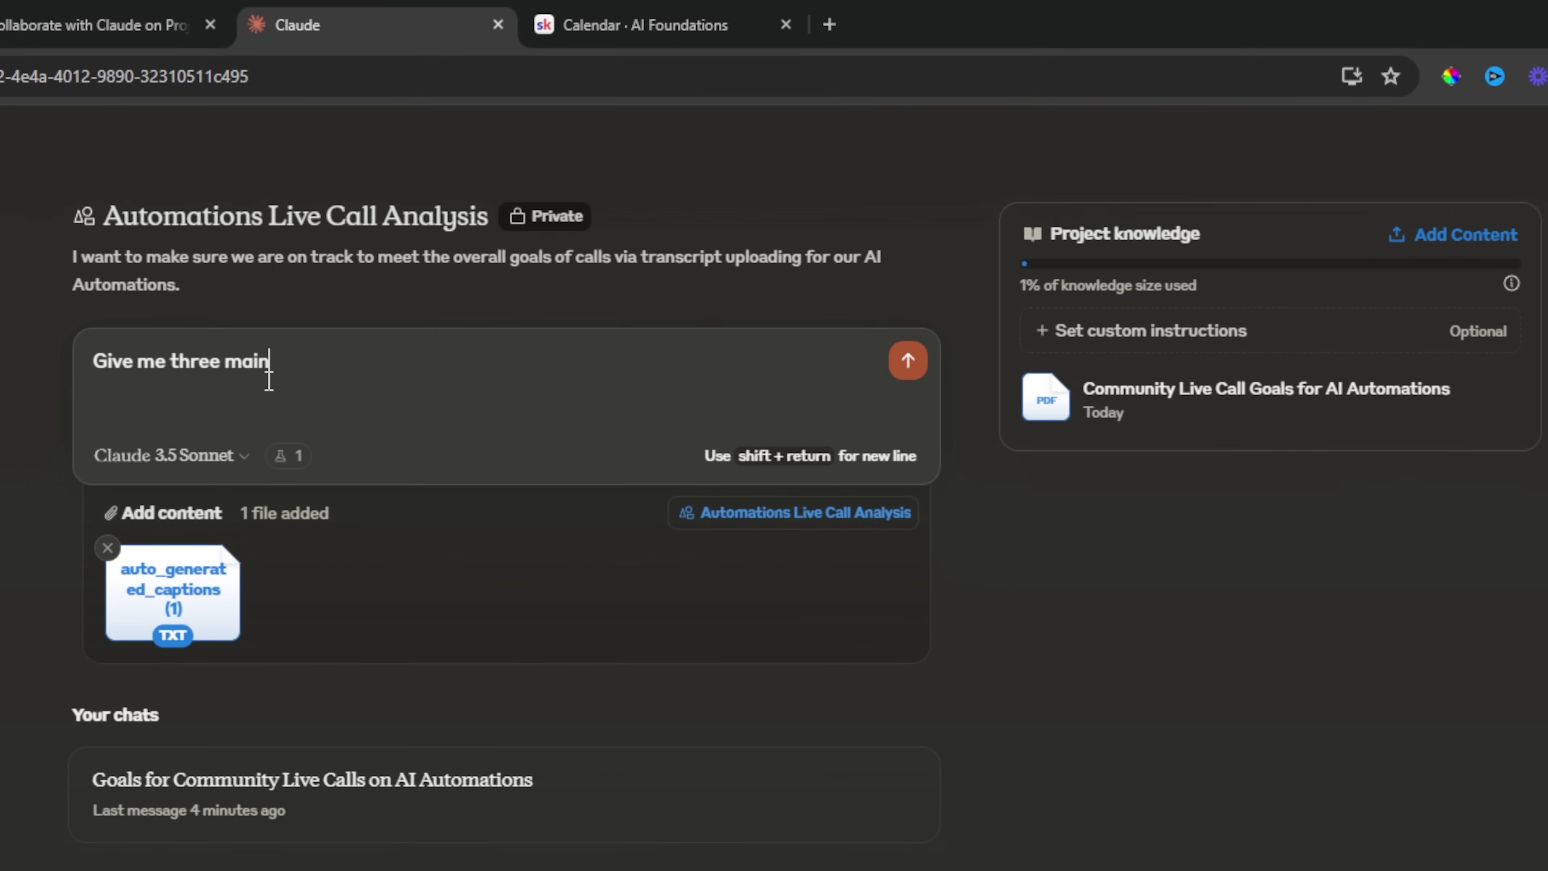
pyautogui.write(' points from')
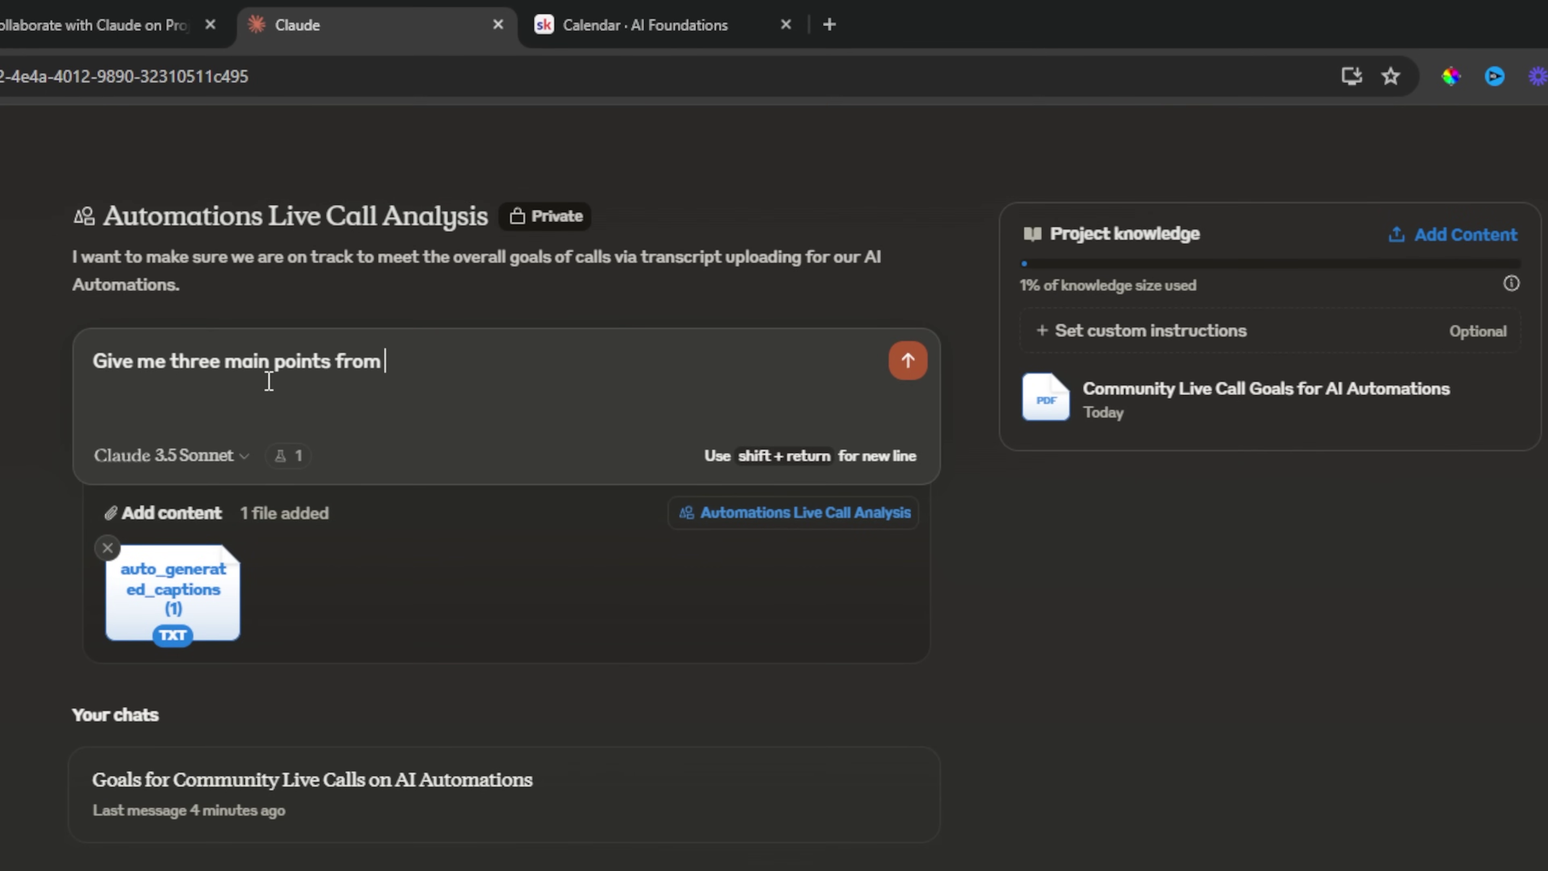
pyautogui.write(' the call')
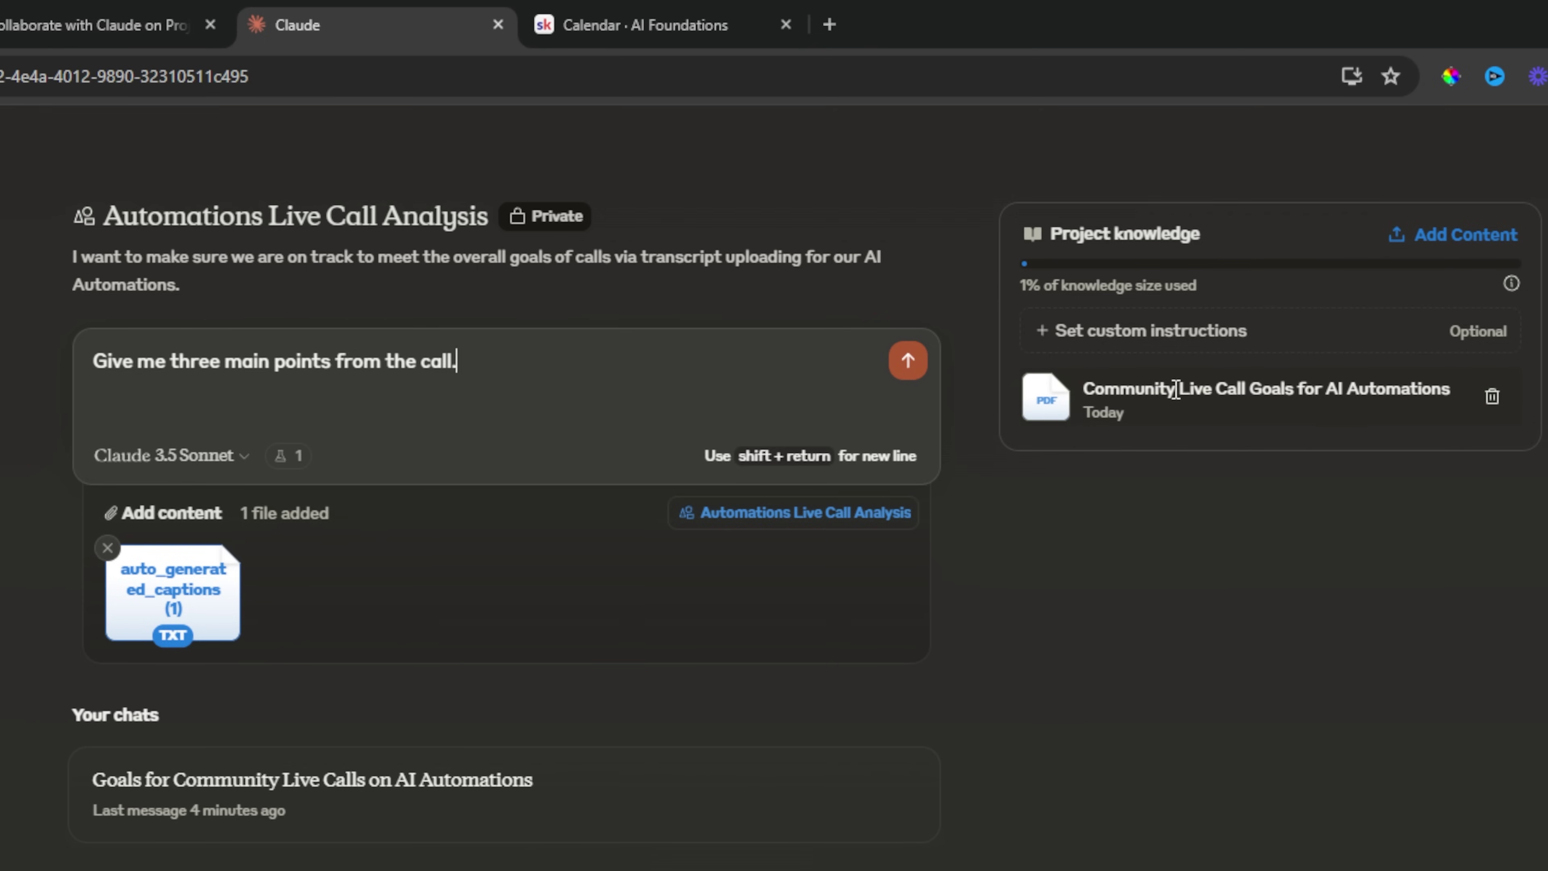
pyautogui.write('. Was i on track ')
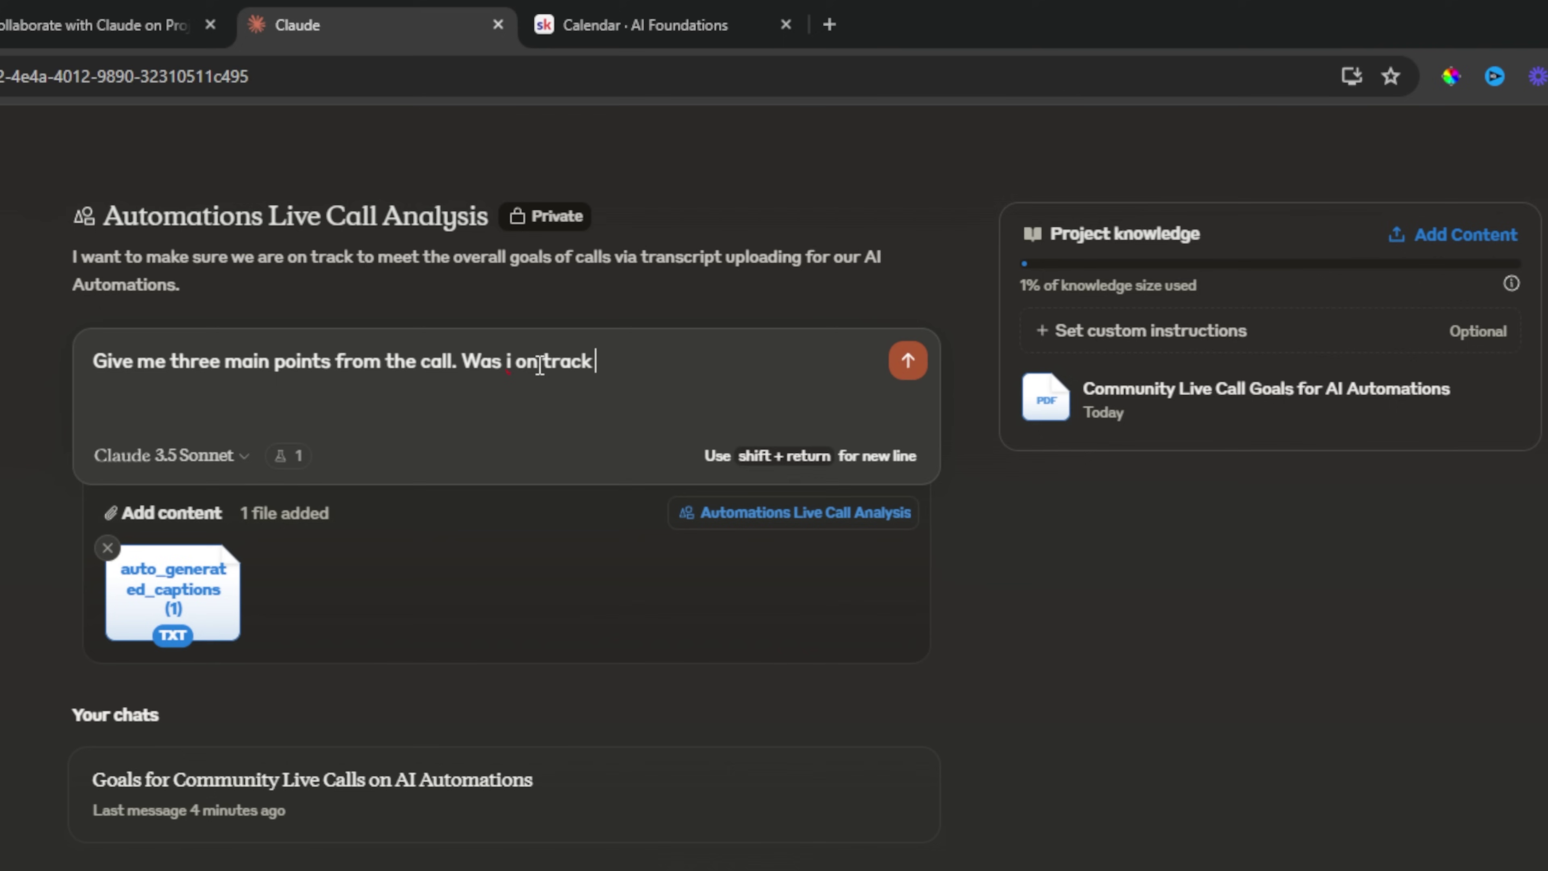
pyautogui.write('for my live goal')
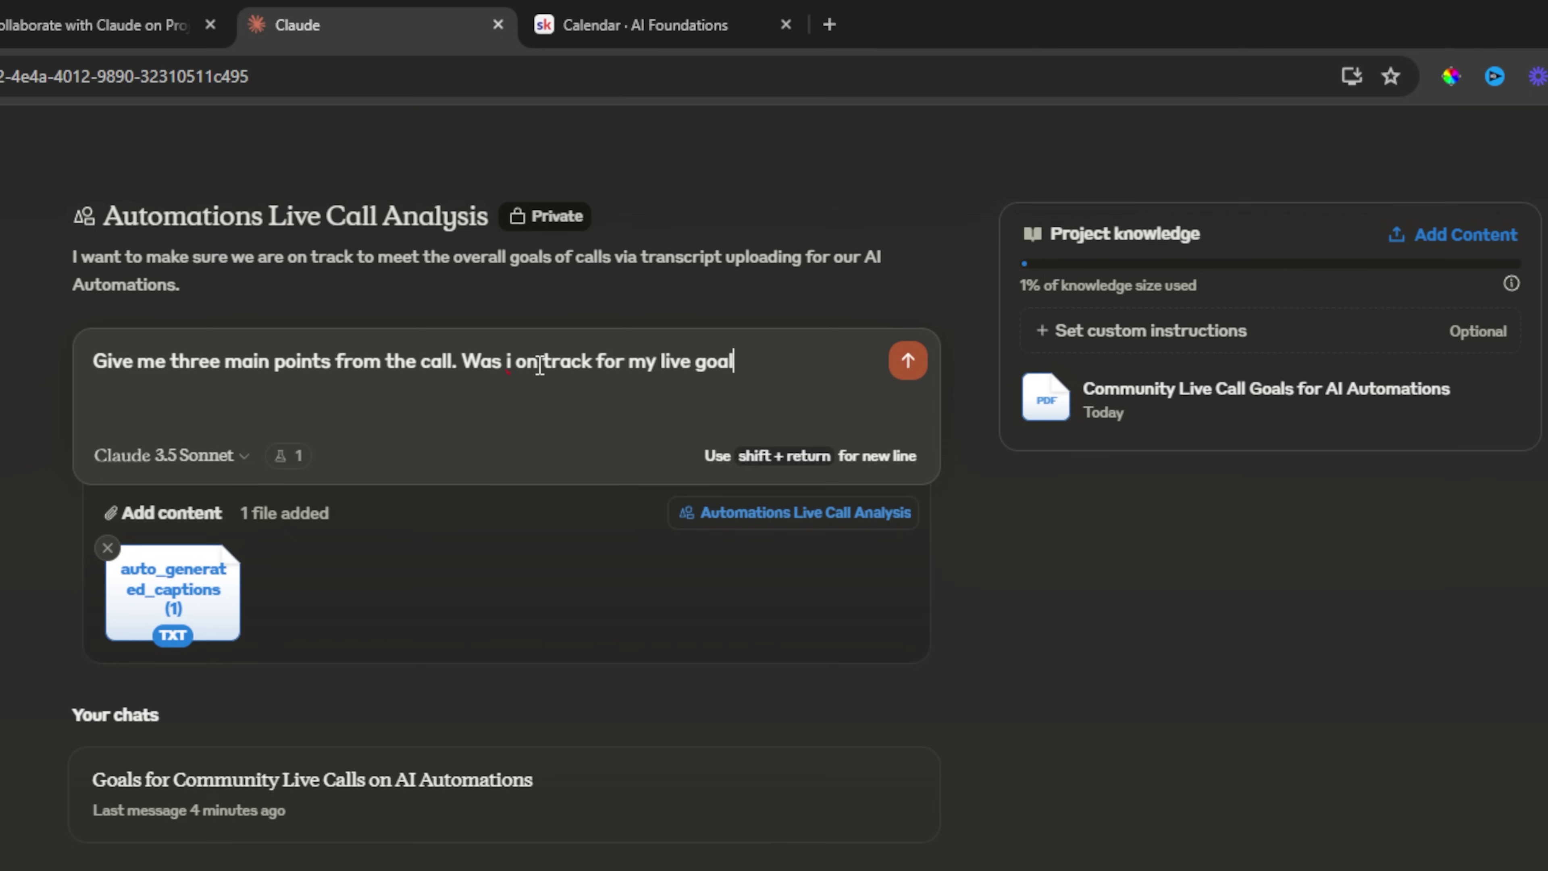
pyautogui.write('s?')
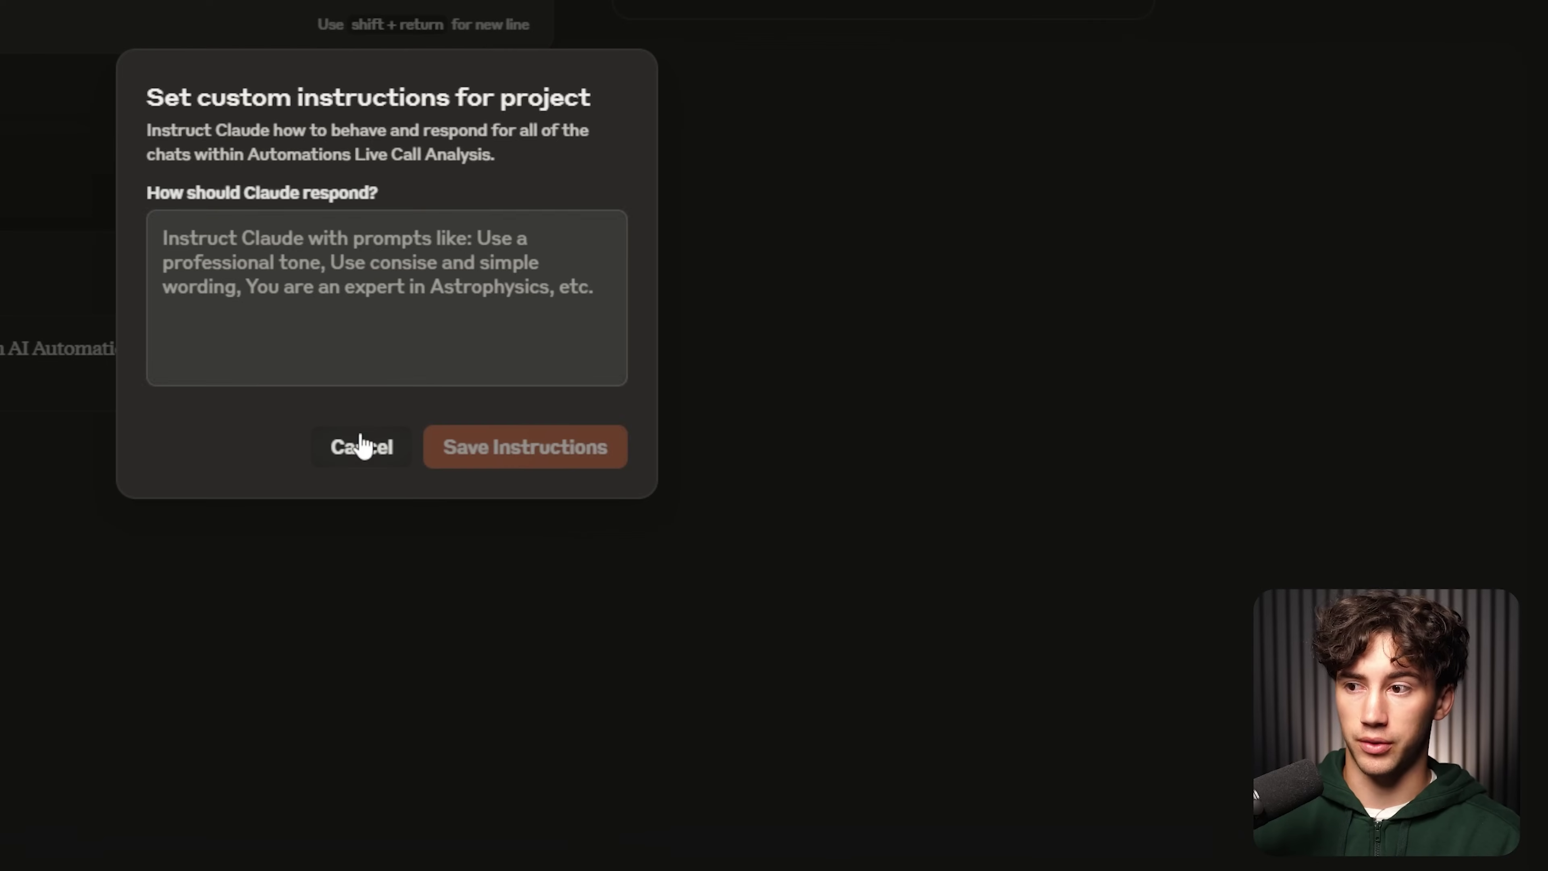
pyautogui.click(363, 443)
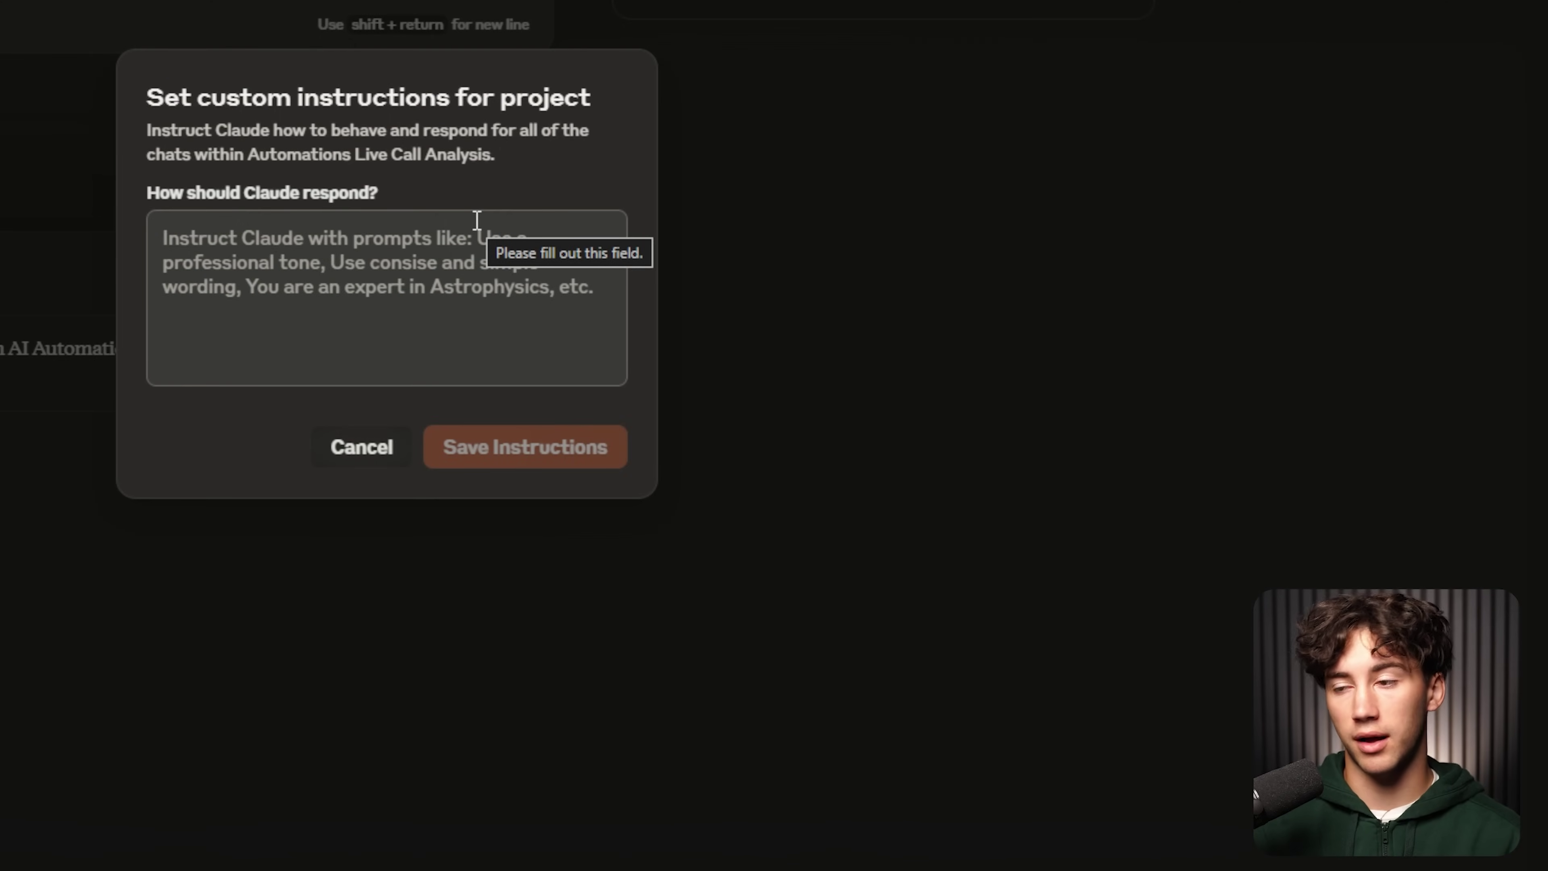
pyautogui.click(381, 450)
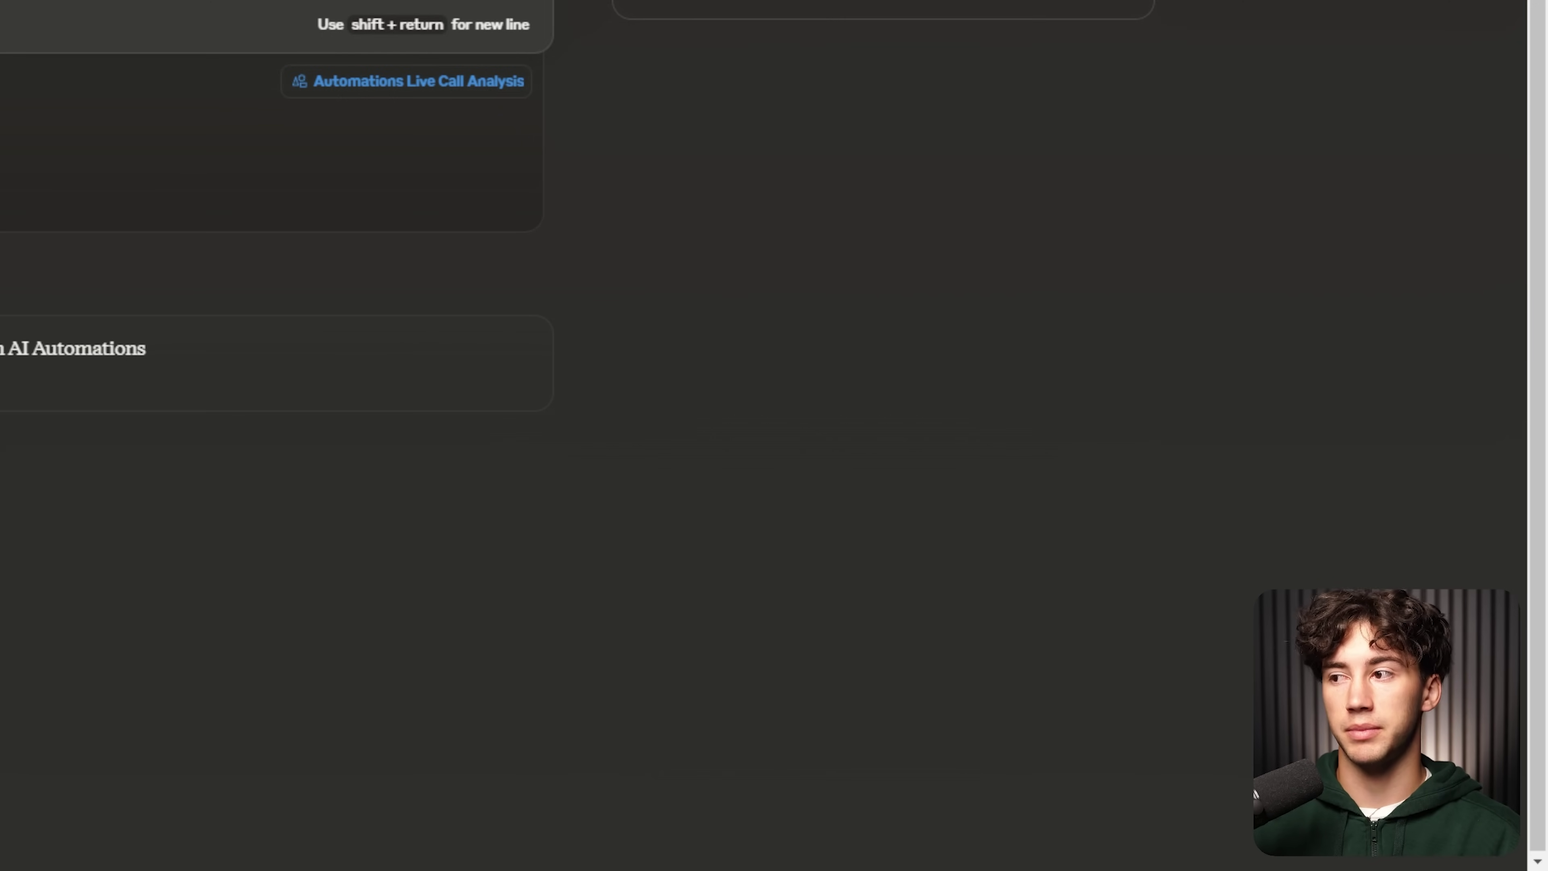
pyautogui.hotkey('ctrl', 'a')
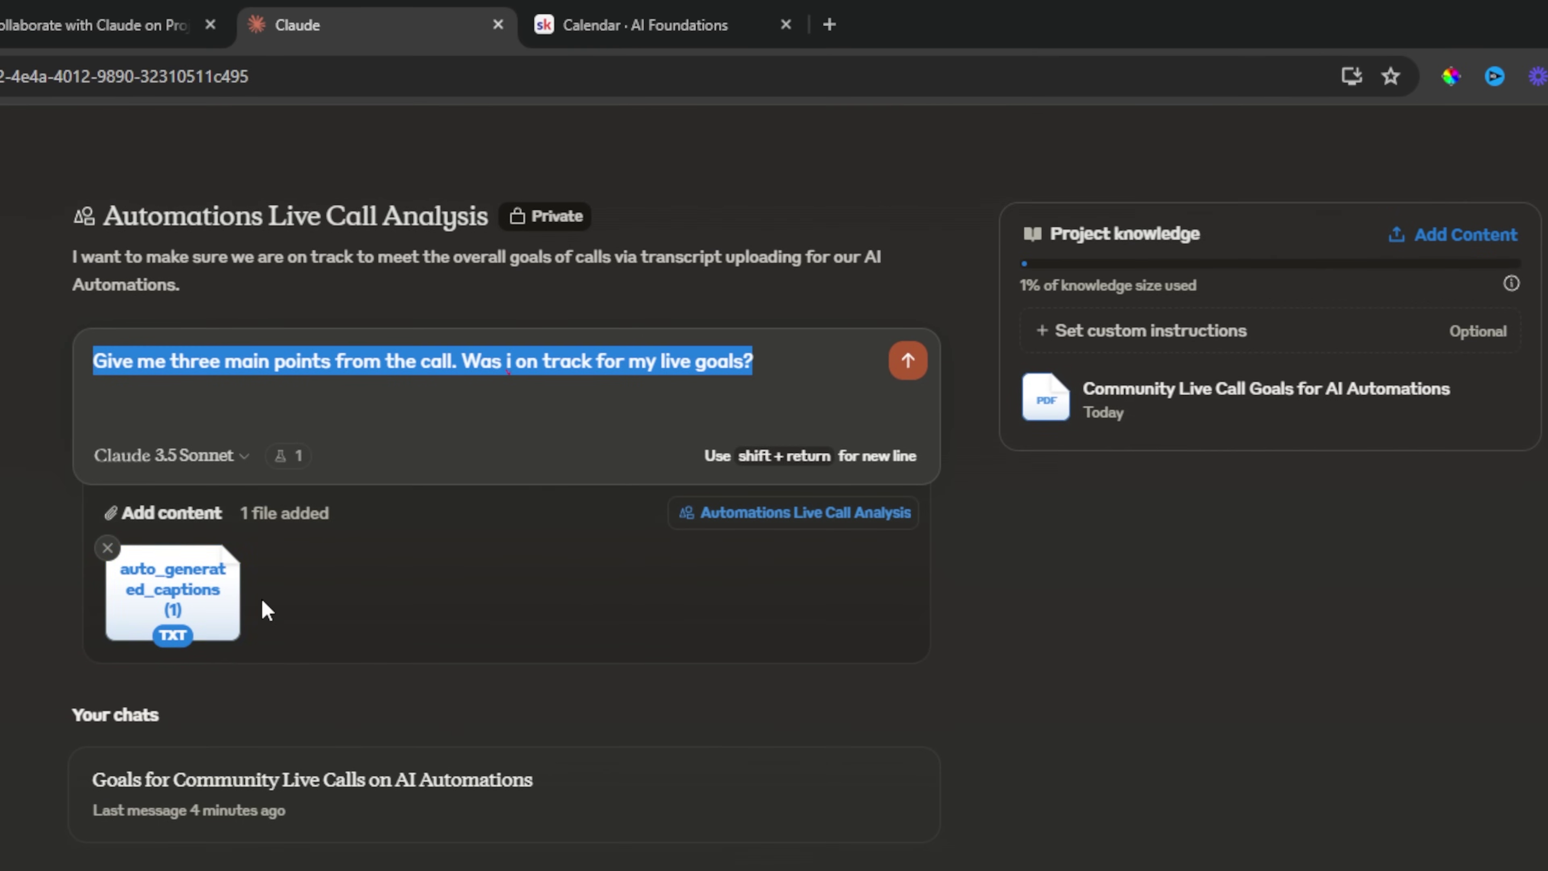
pyautogui.click(788, 387)
pyautogui.hotkey('ctrl', 'a')
pyautogui.click(819, 360)
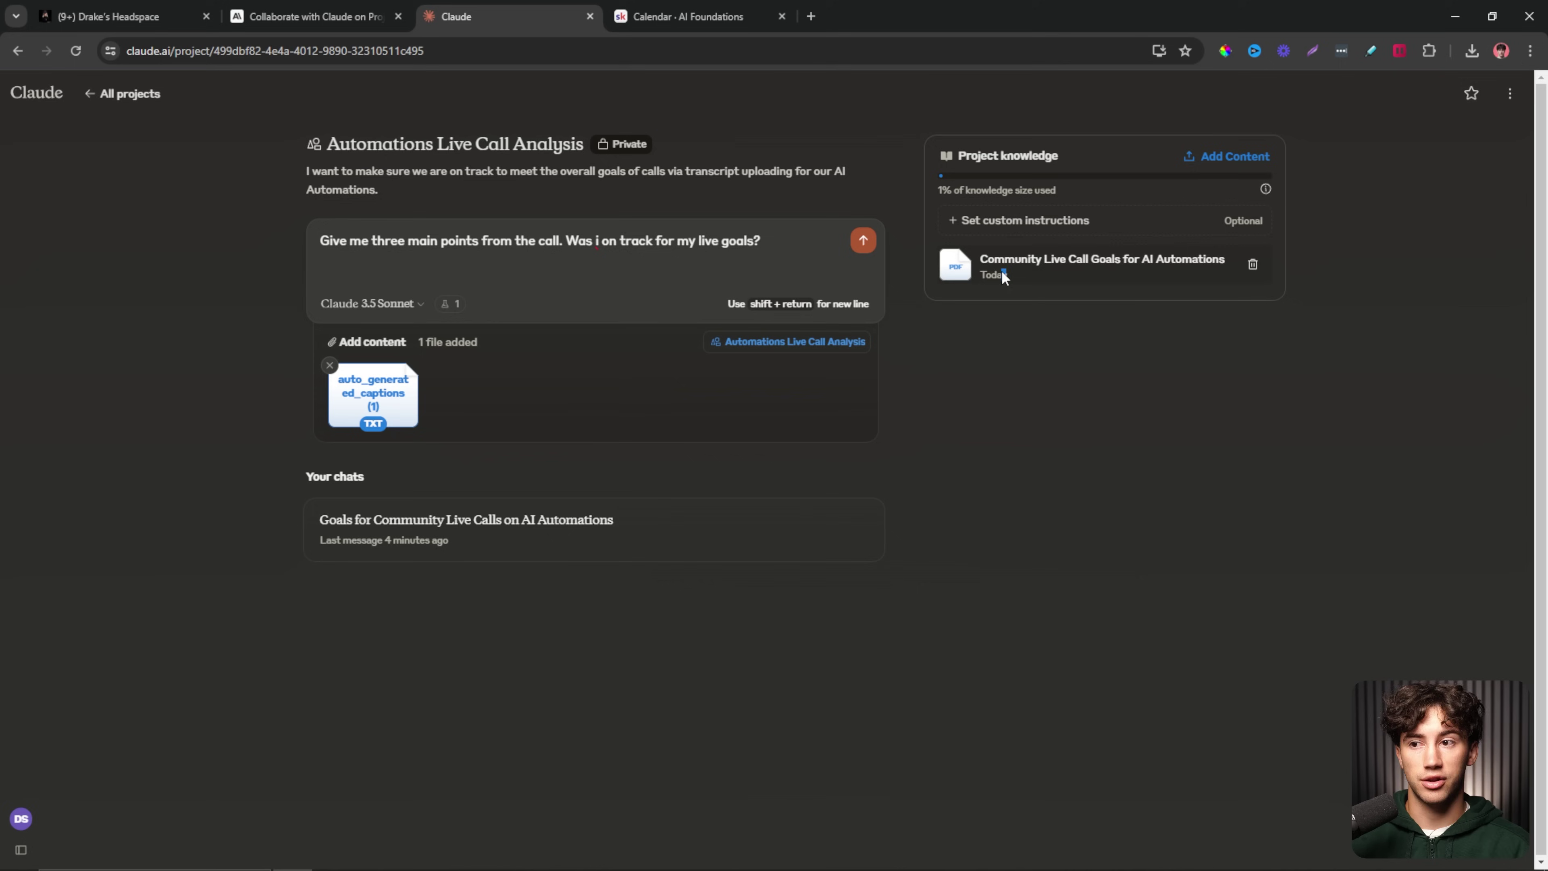
pyautogui.moveTo(1002, 271); pyautogui.dragTo(1041, 278)
pyautogui.click(1042, 284)
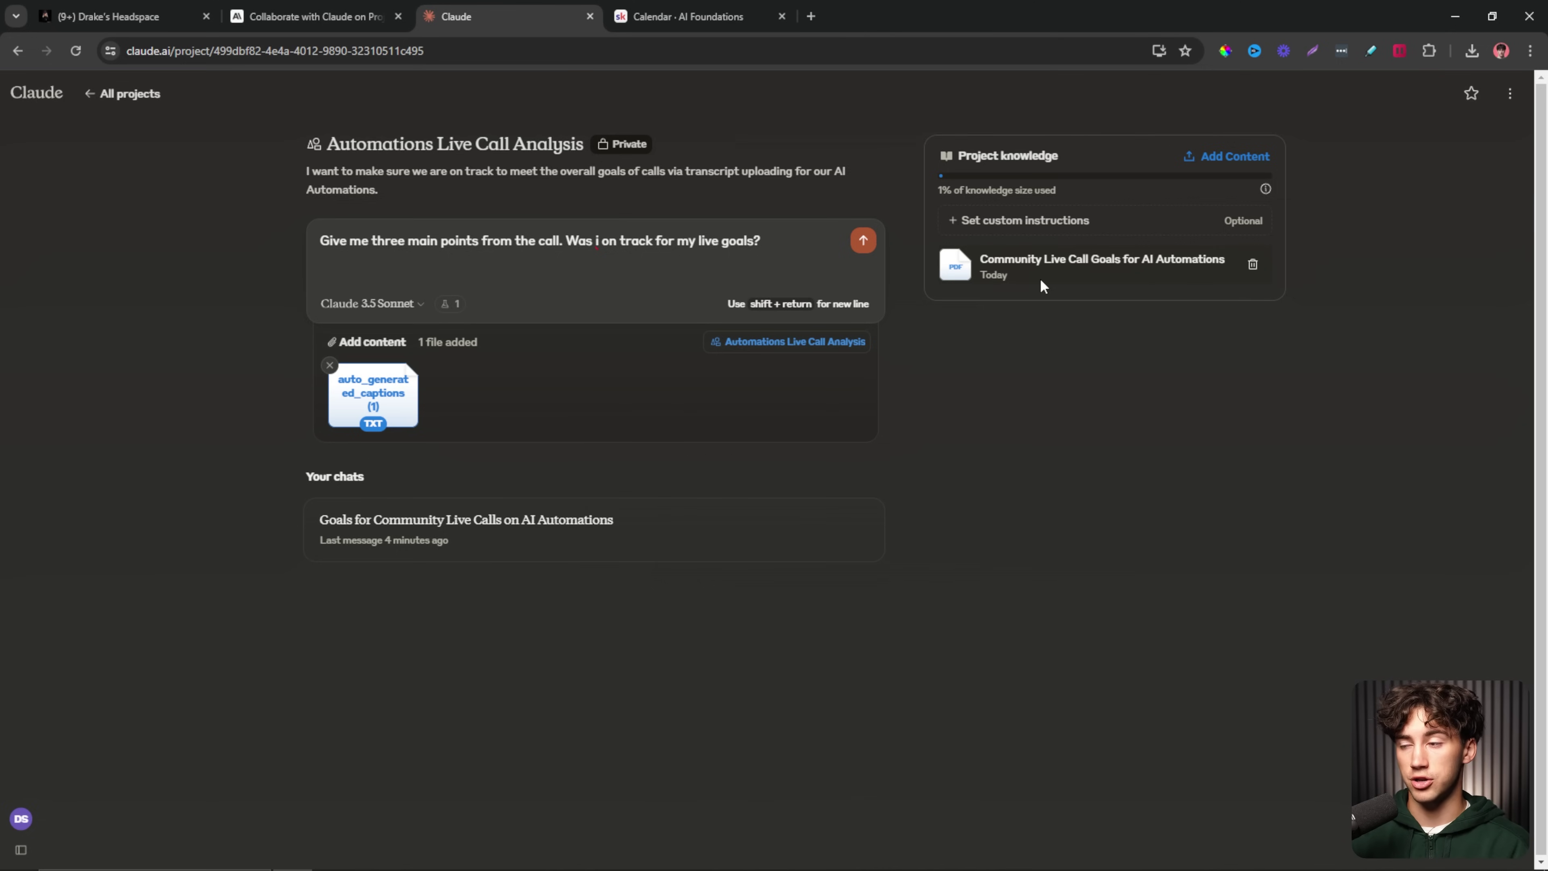
pyautogui.click(864, 240)
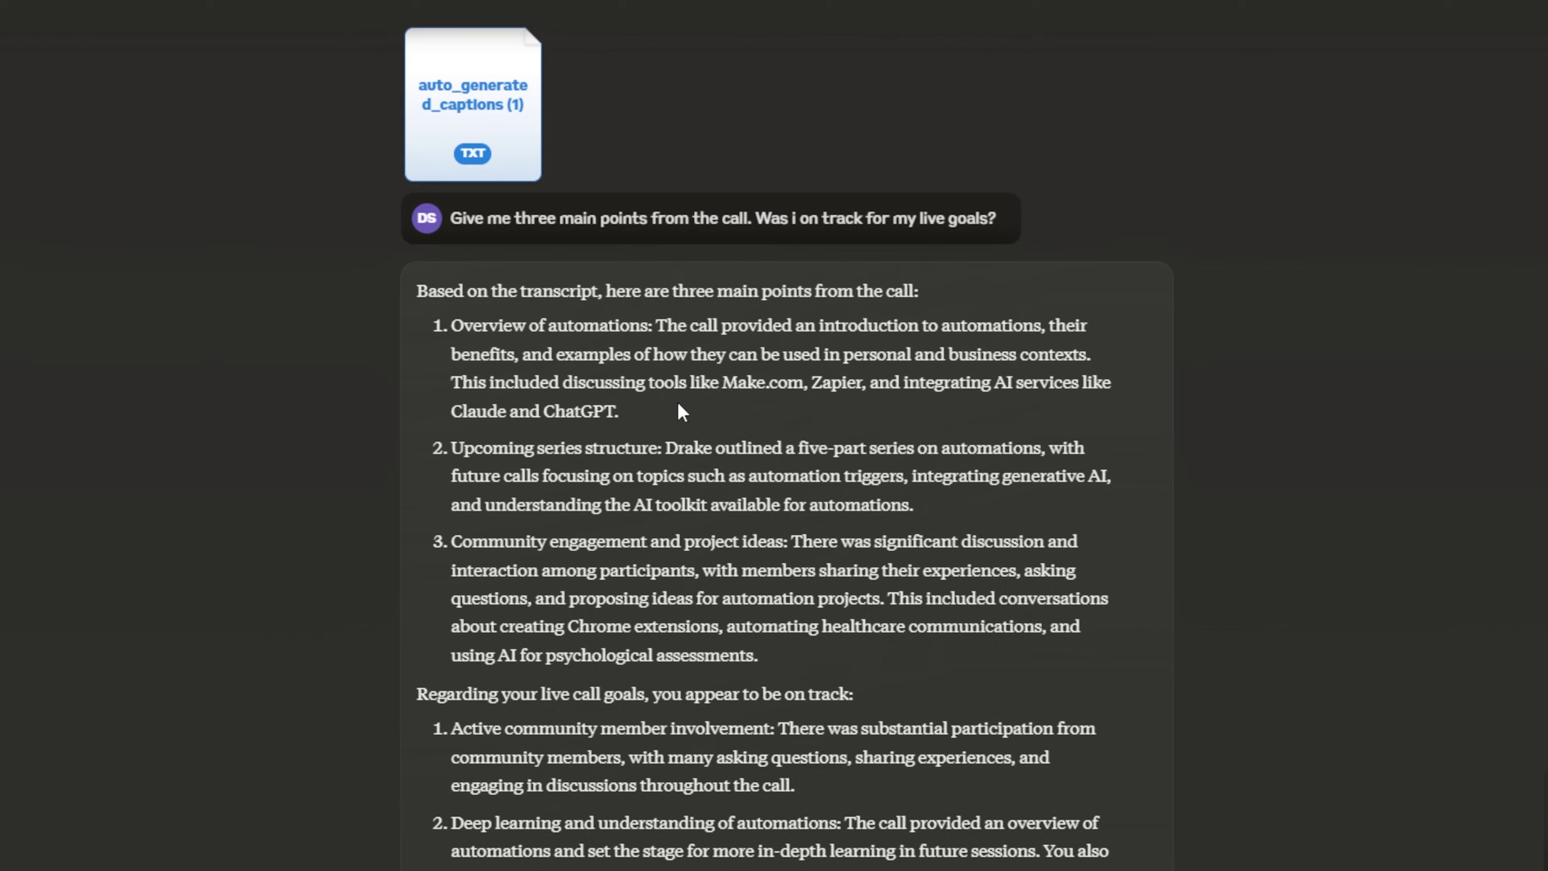
pyautogui.moveTo(692, 425); pyautogui.dragTo(716, 427)
pyautogui.moveTo(687, 341); pyautogui.dragTo(1125, 331)
pyautogui.moveTo(430, 370); pyautogui.dragTo(1091, 370)
pyautogui.moveTo(370, 409); pyautogui.dragTo(975, 396)
pyautogui.click(975, 396)
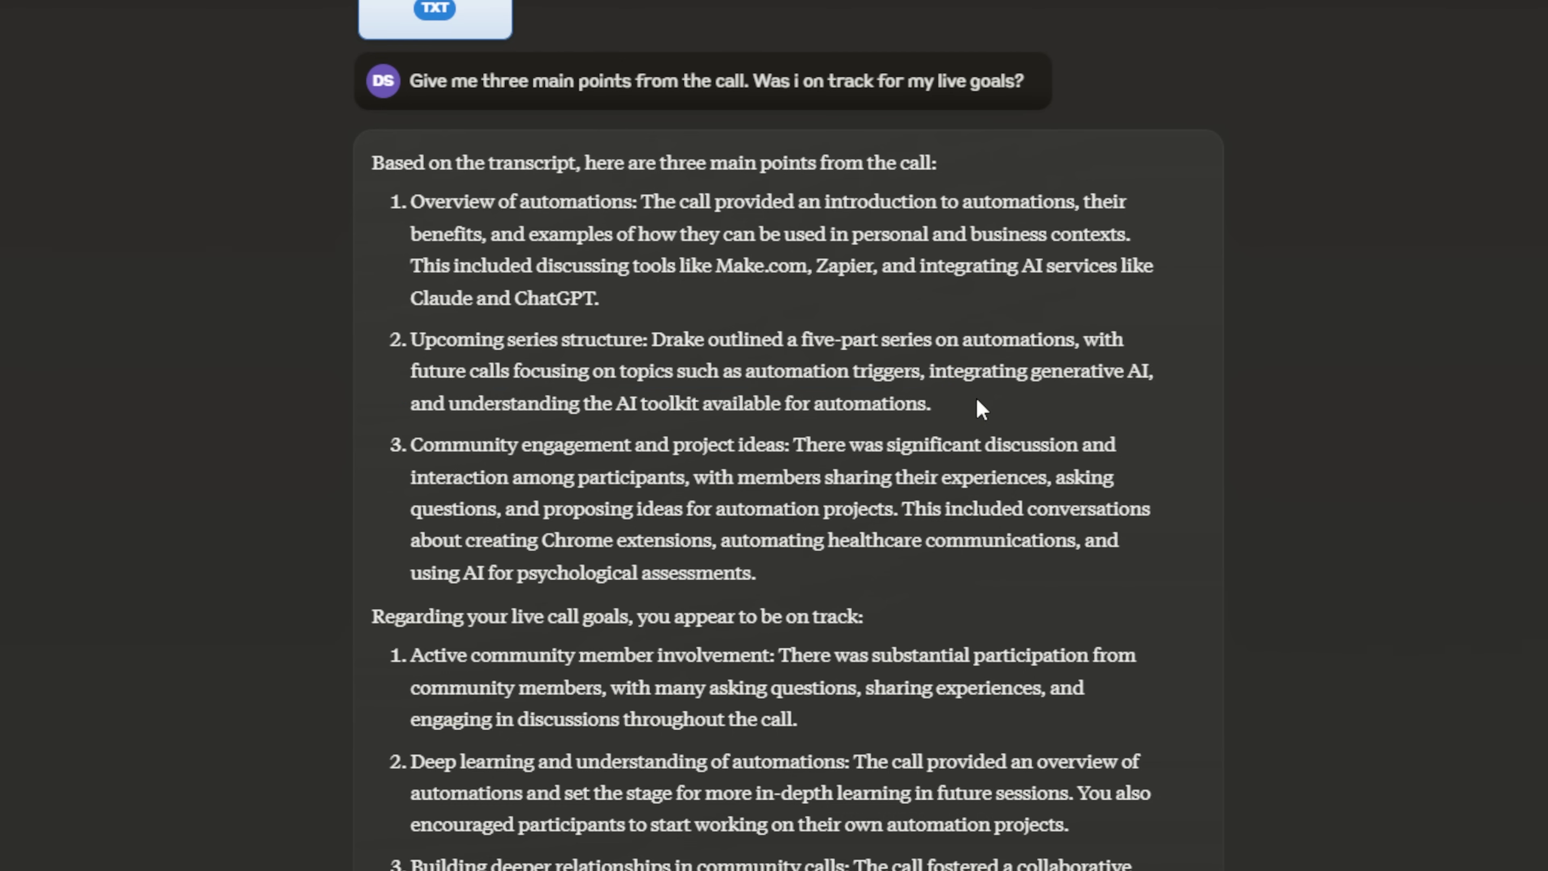
pyautogui.scroll(-3, 974, 396)
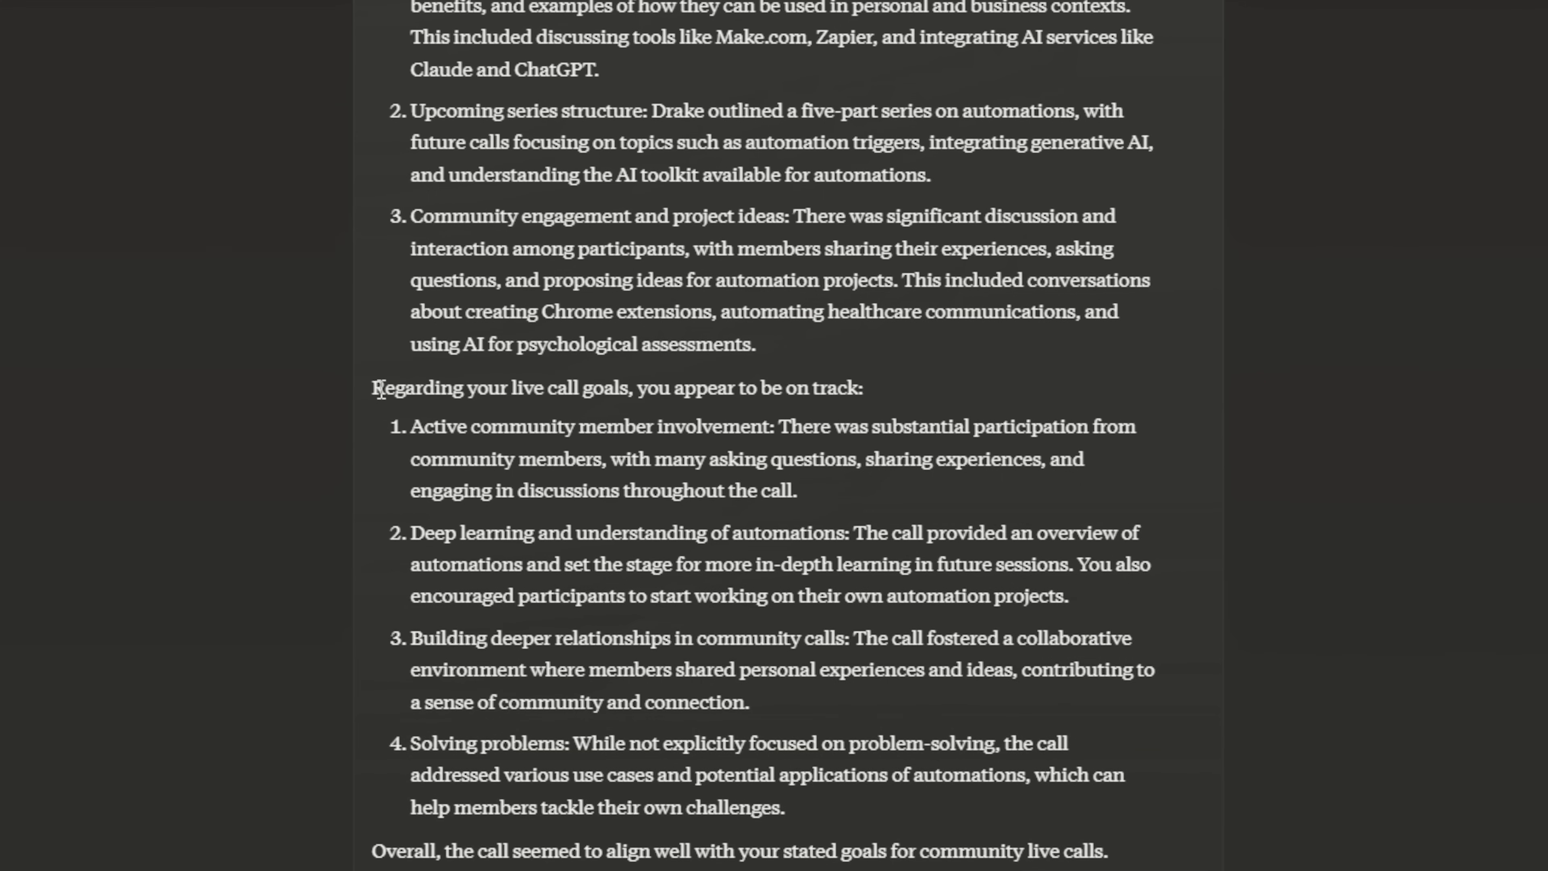
pyautogui.moveTo(381, 389); pyautogui.dragTo(860, 390)
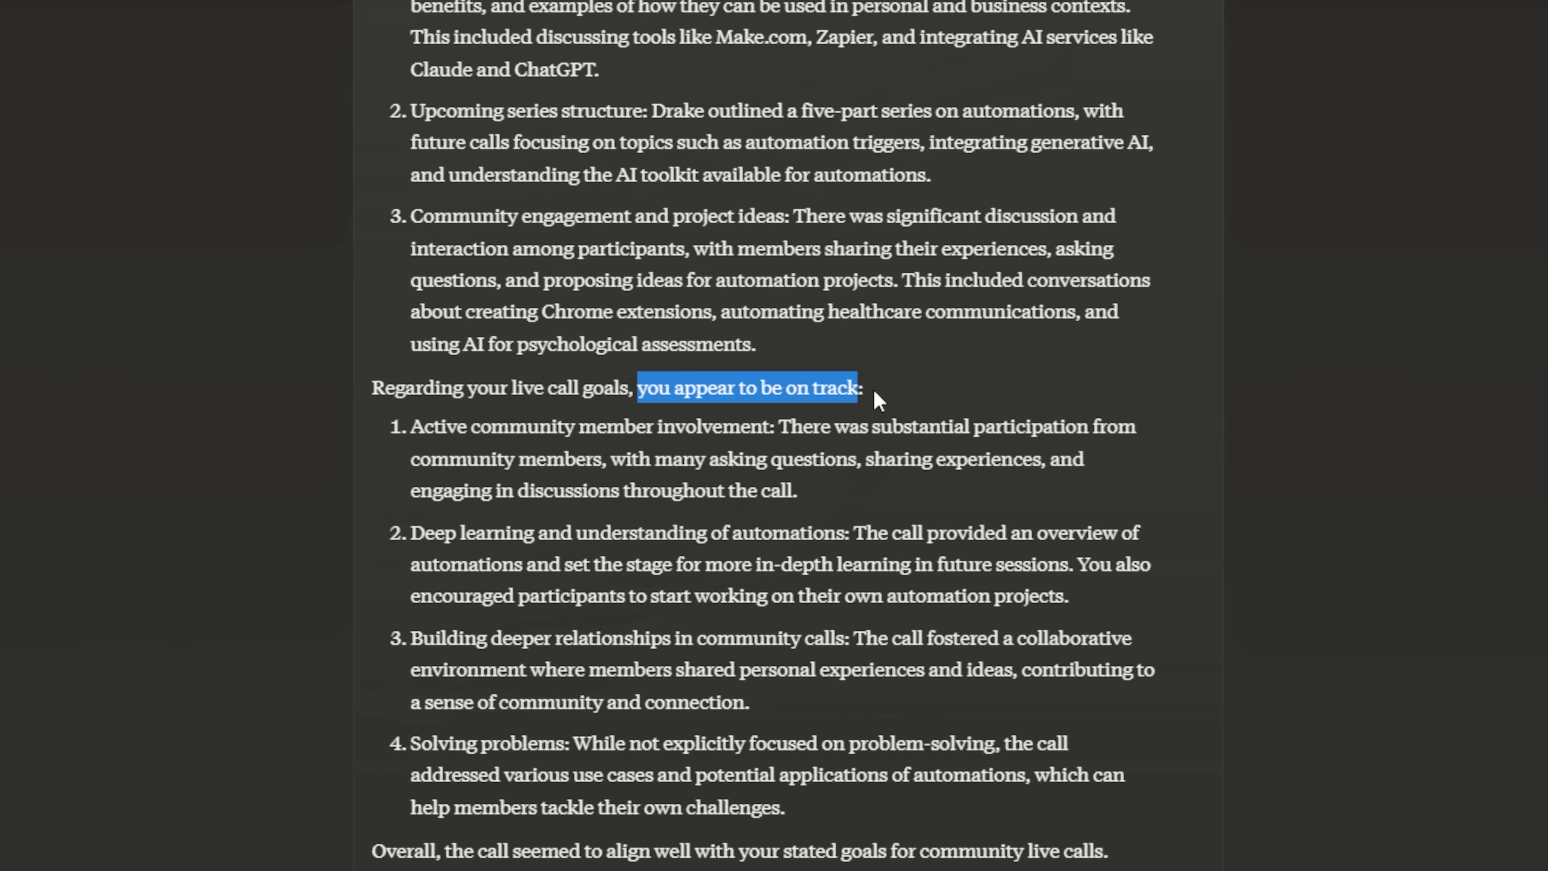
pyautogui.click(878, 399)
pyautogui.moveTo(779, 427); pyautogui.dragTo(1113, 418)
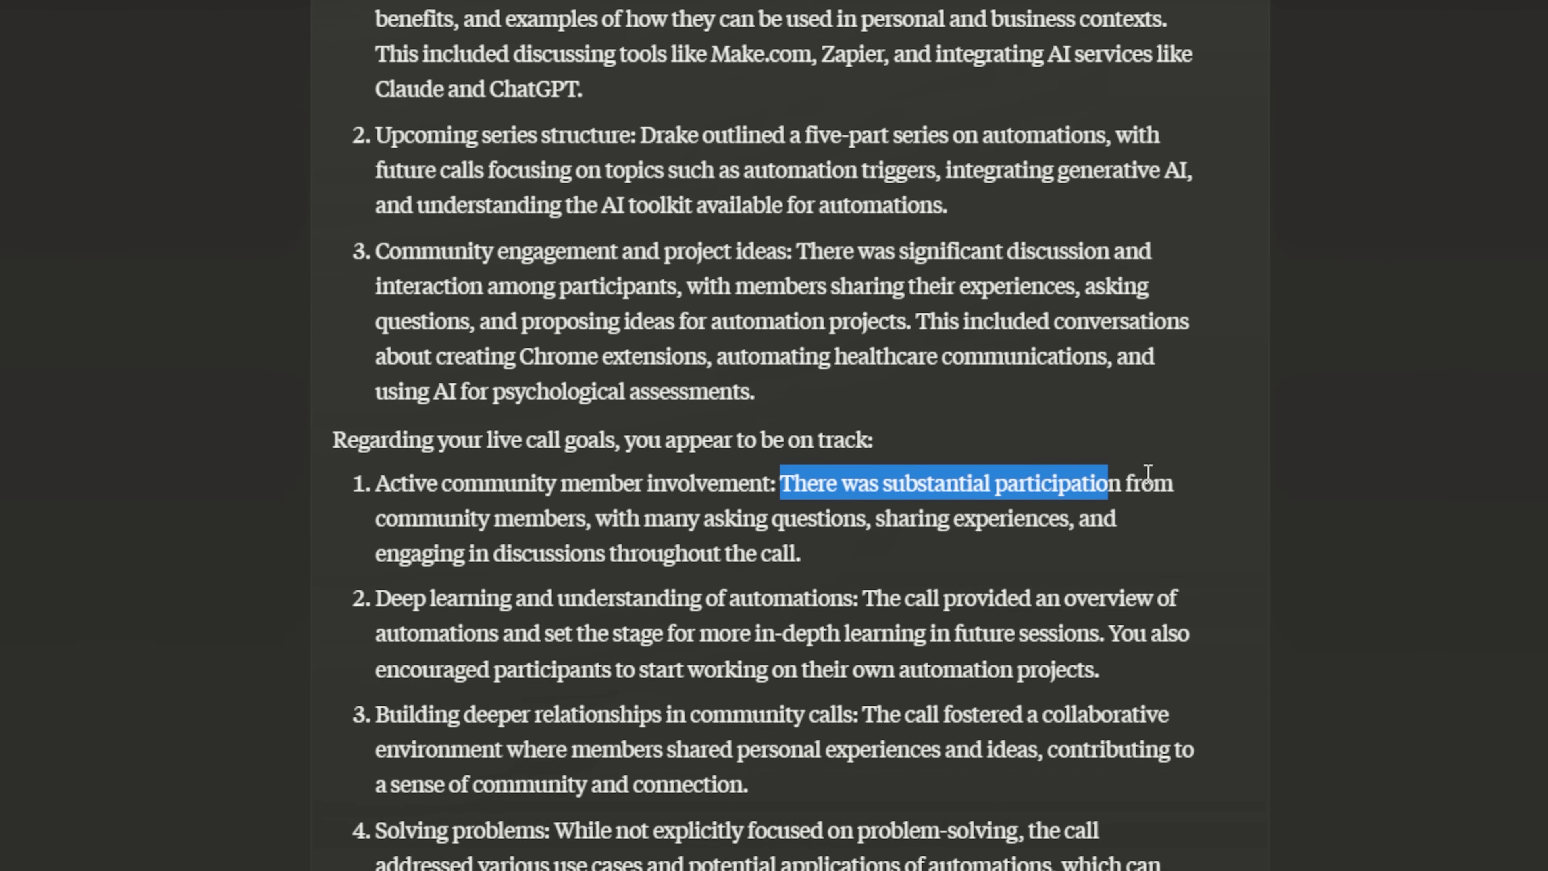
pyautogui.moveTo(388, 519); pyautogui.dragTo(1063, 521)
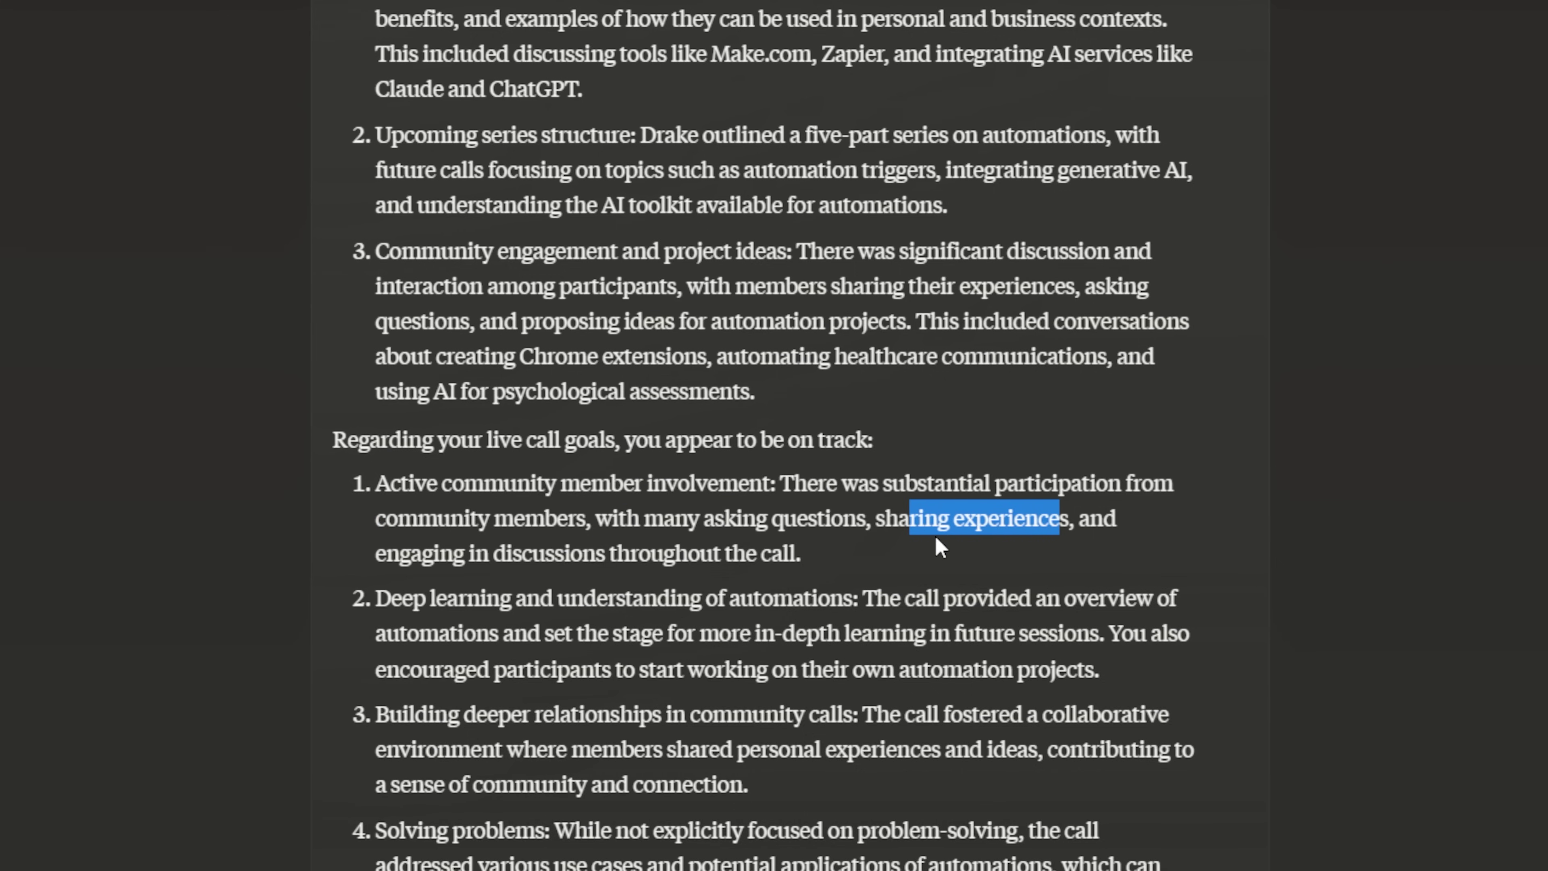
pyautogui.moveTo(465, 553); pyautogui.dragTo(701, 601)
pyautogui.click(753, 500)
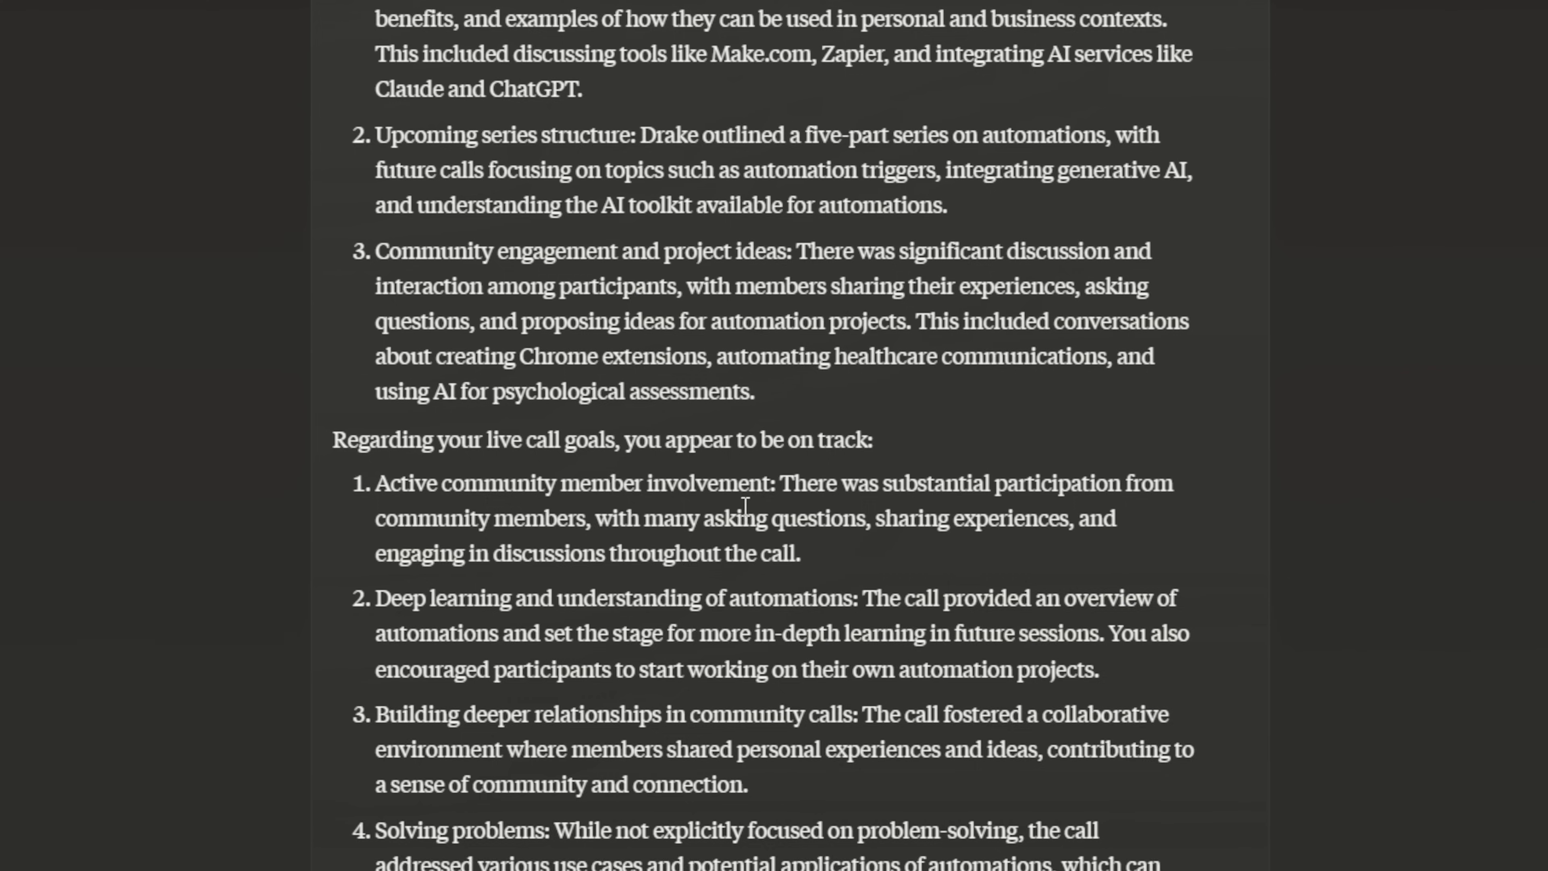
pyautogui.scroll(-2, 755, 506)
pyautogui.moveTo(571, 479); pyautogui.dragTo(764, 479)
pyautogui.moveTo(901, 479); pyautogui.dragTo(1045, 478)
pyautogui.moveTo(437, 514); pyautogui.dragTo(503, 514)
pyautogui.moveTo(719, 514); pyautogui.dragTo(1048, 514)
pyautogui.moveTo(462, 594); pyautogui.dragTo(747, 595)
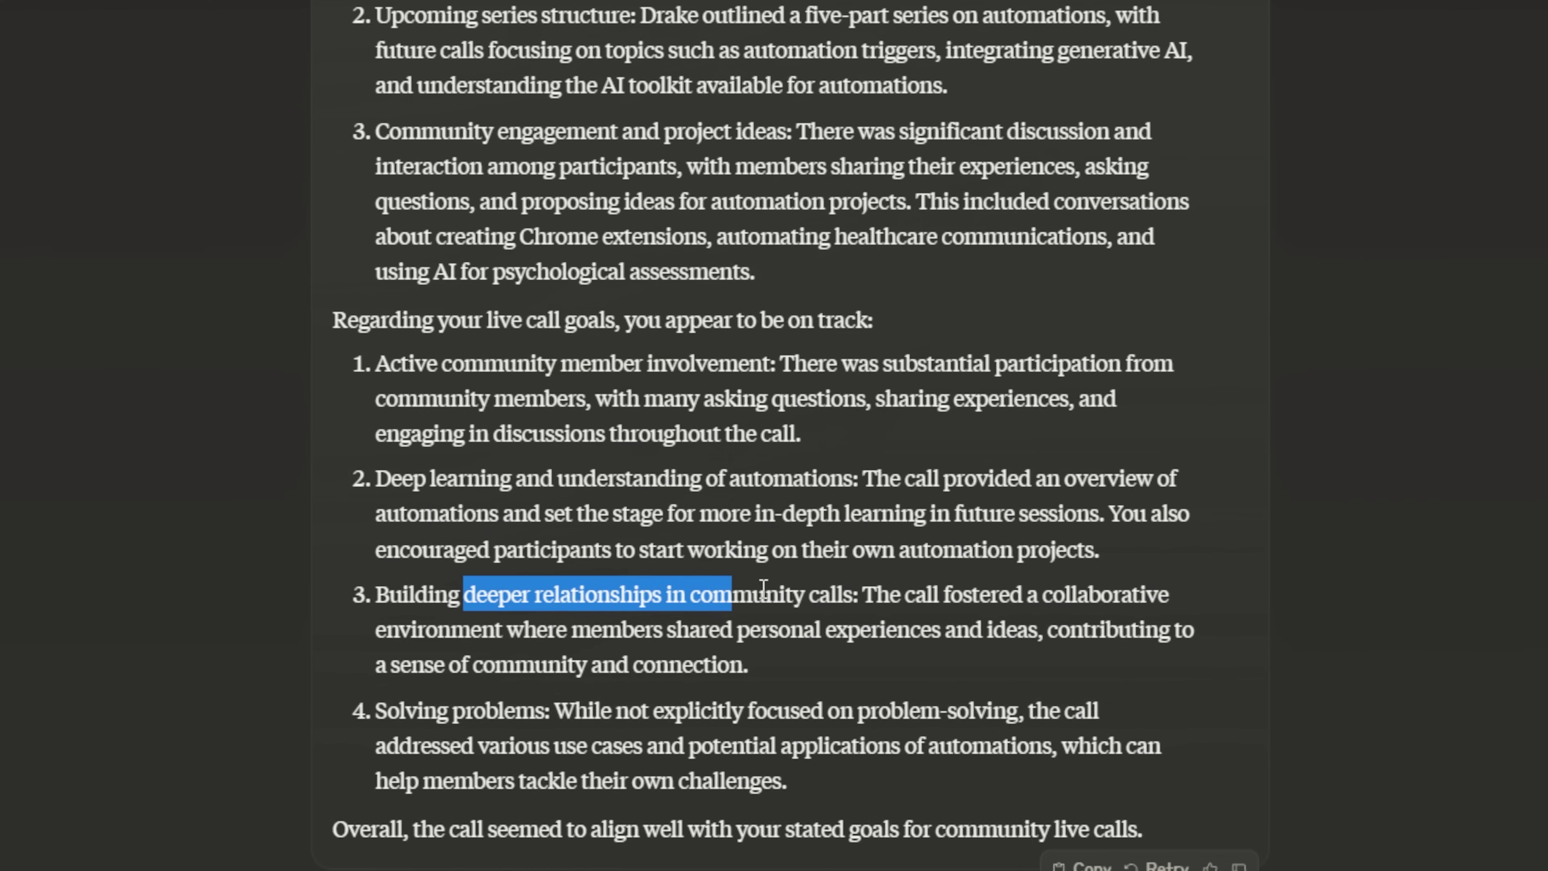
pyautogui.moveTo(898, 550); pyautogui.dragTo(1008, 669)
# Clear the text highlight on the Automations Live Call Analysis project page.
pyautogui.click(1121, 689)
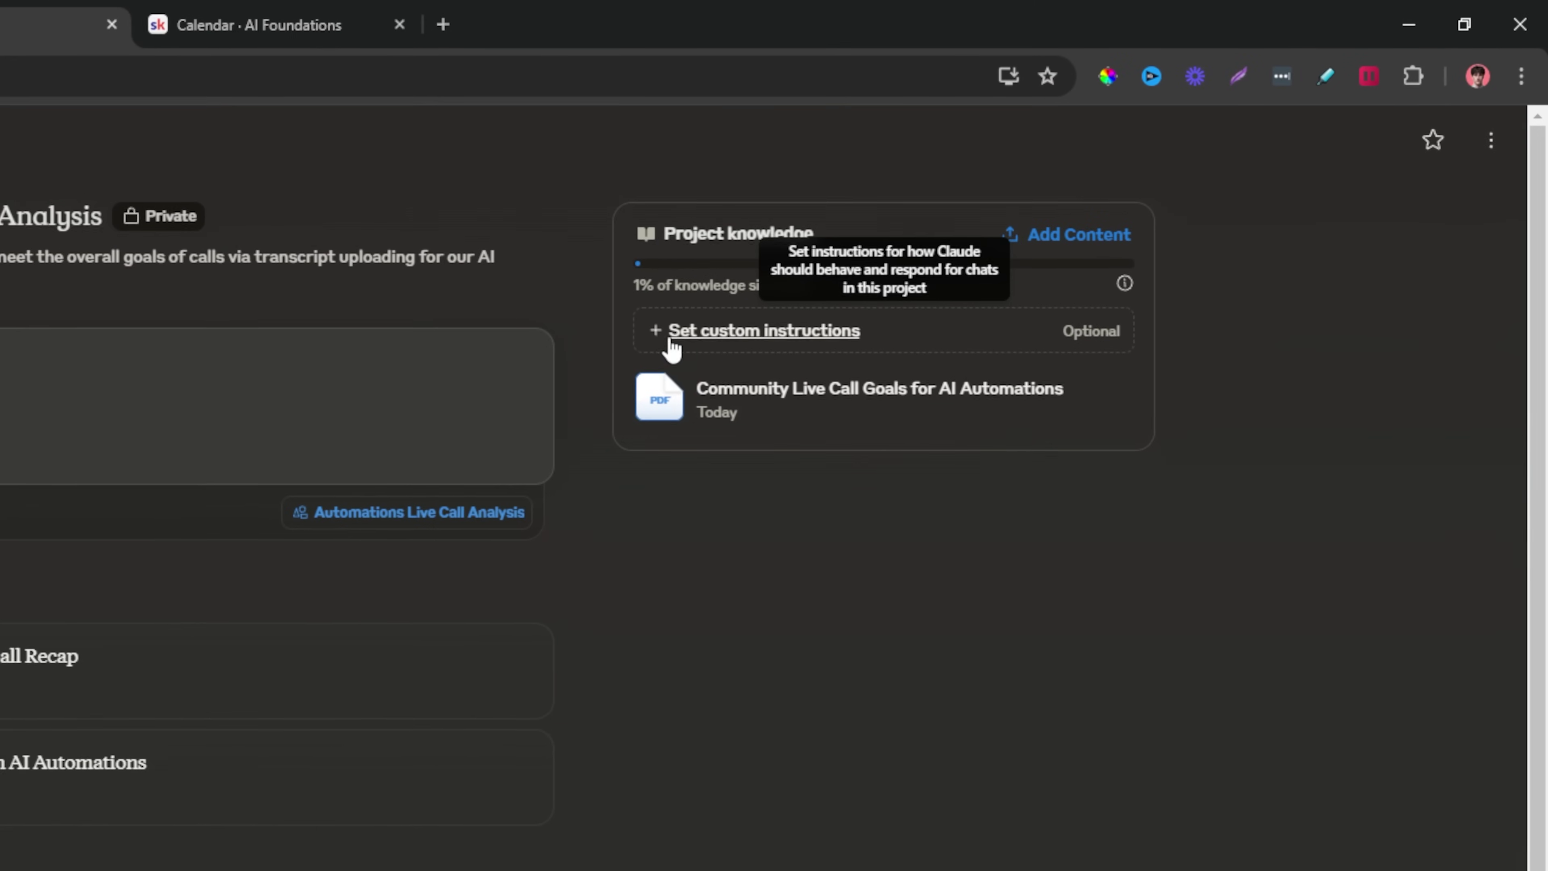
# Open the project's custom instructions editor with the caret in its box, then switch to the AI Foundations tab.
pyautogui.click(756, 333)
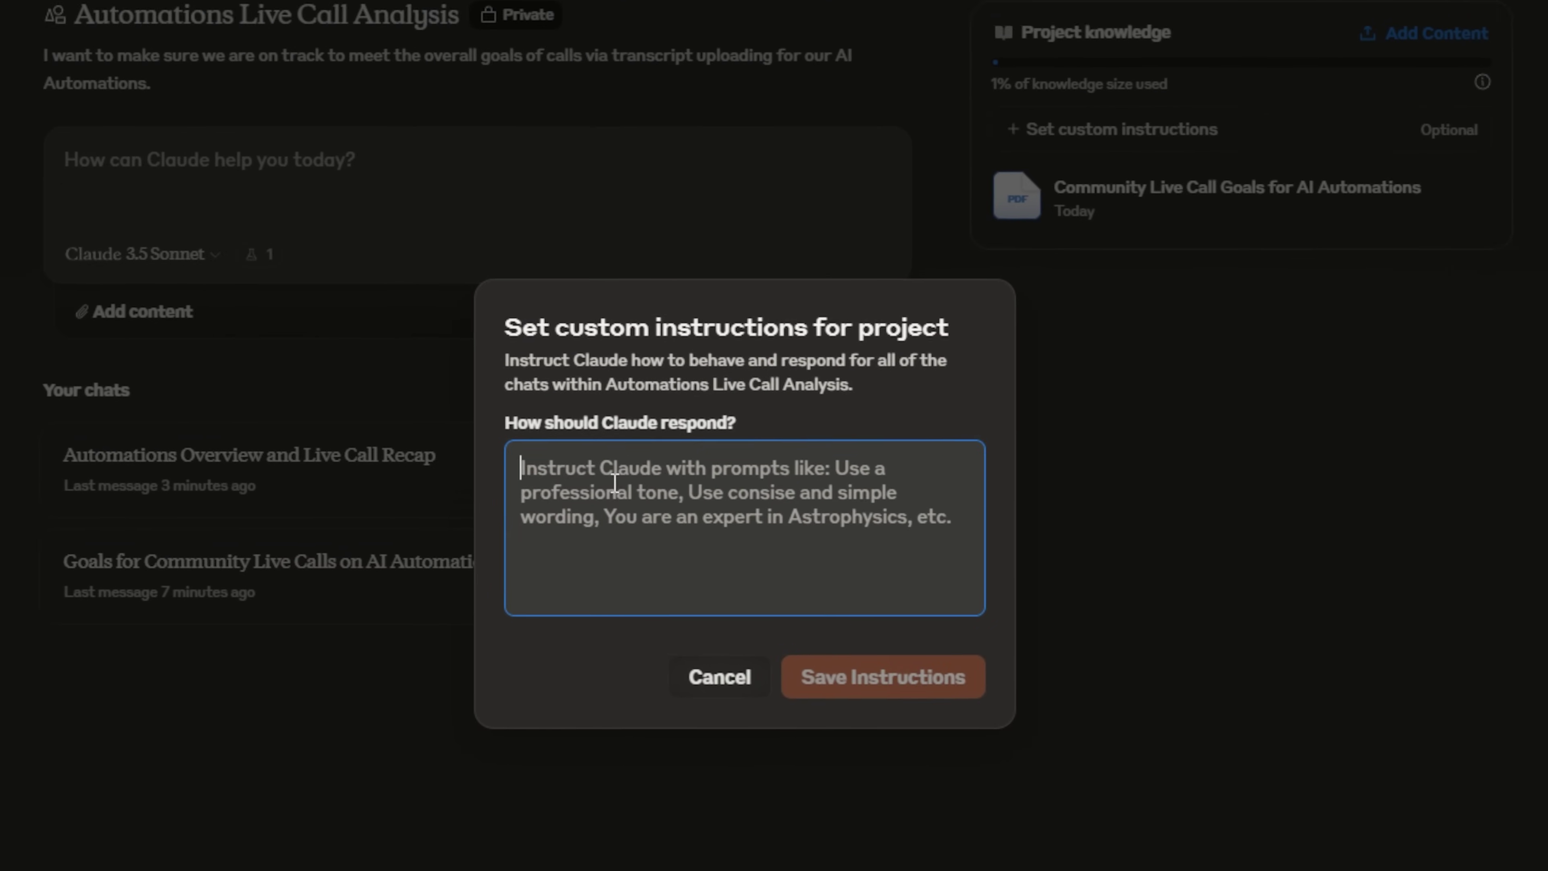
pyautogui.click(243, 736)
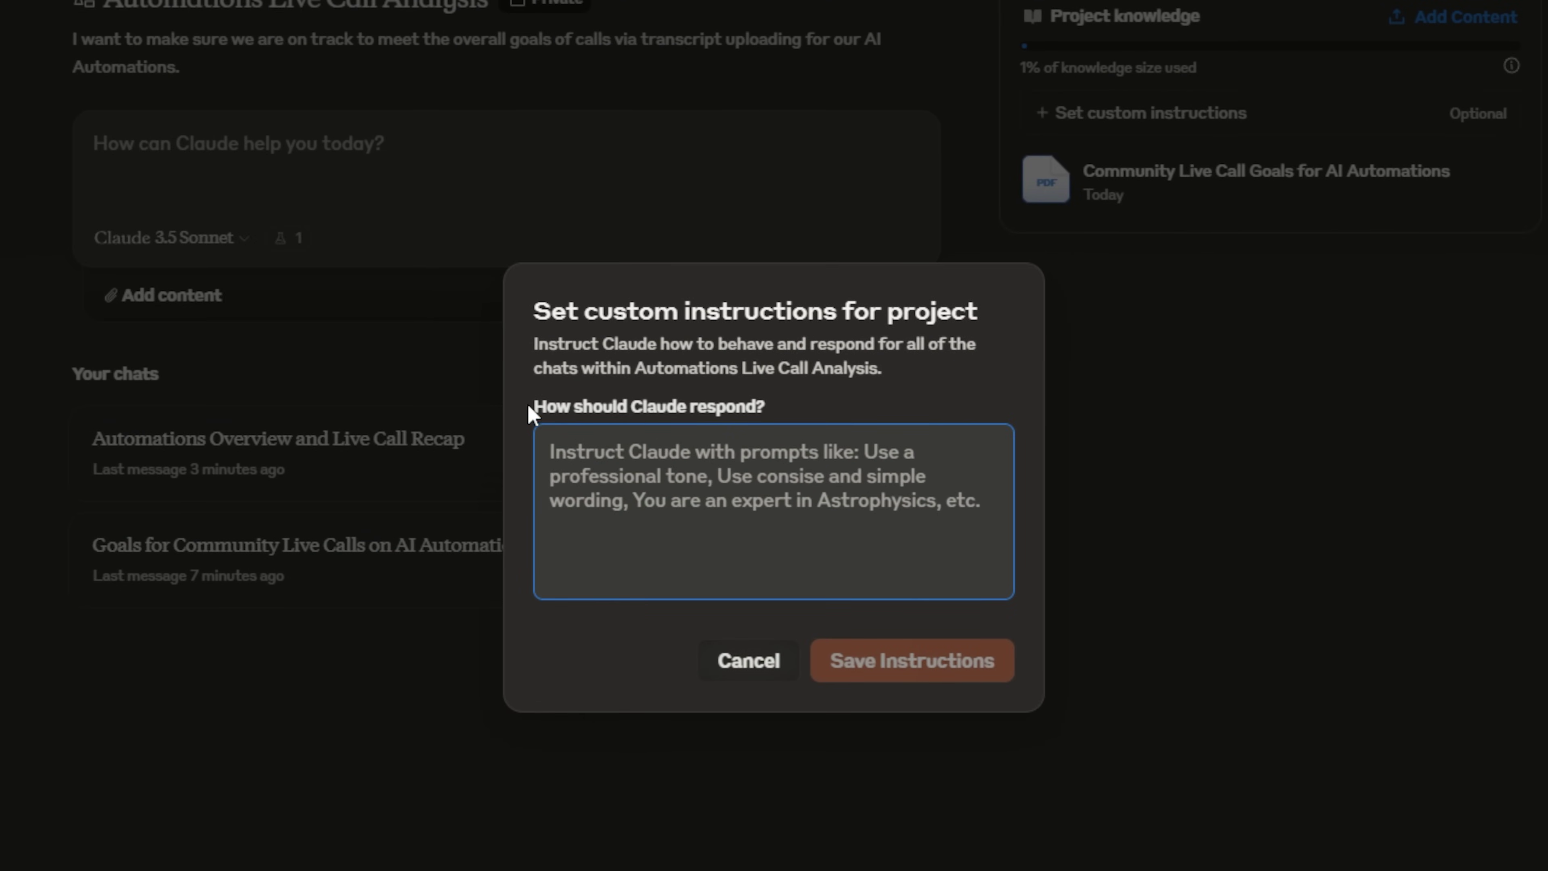
pyautogui.moveTo(530, 410); pyautogui.dragTo(816, 422)
pyautogui.click(822, 474)
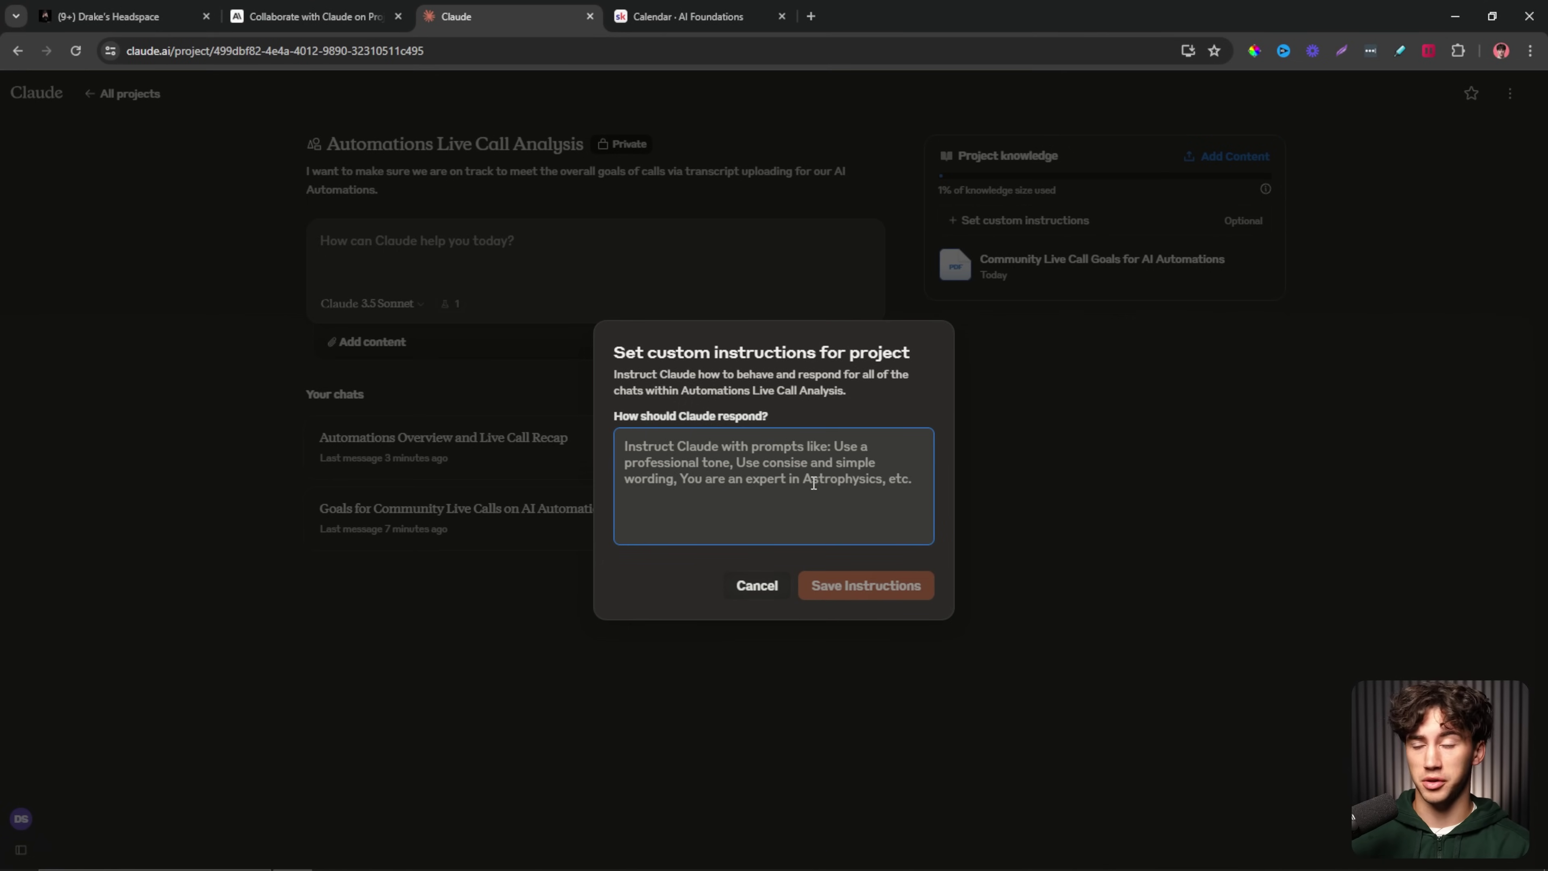
pyautogui.hotkey('ctrl', 'Tab')
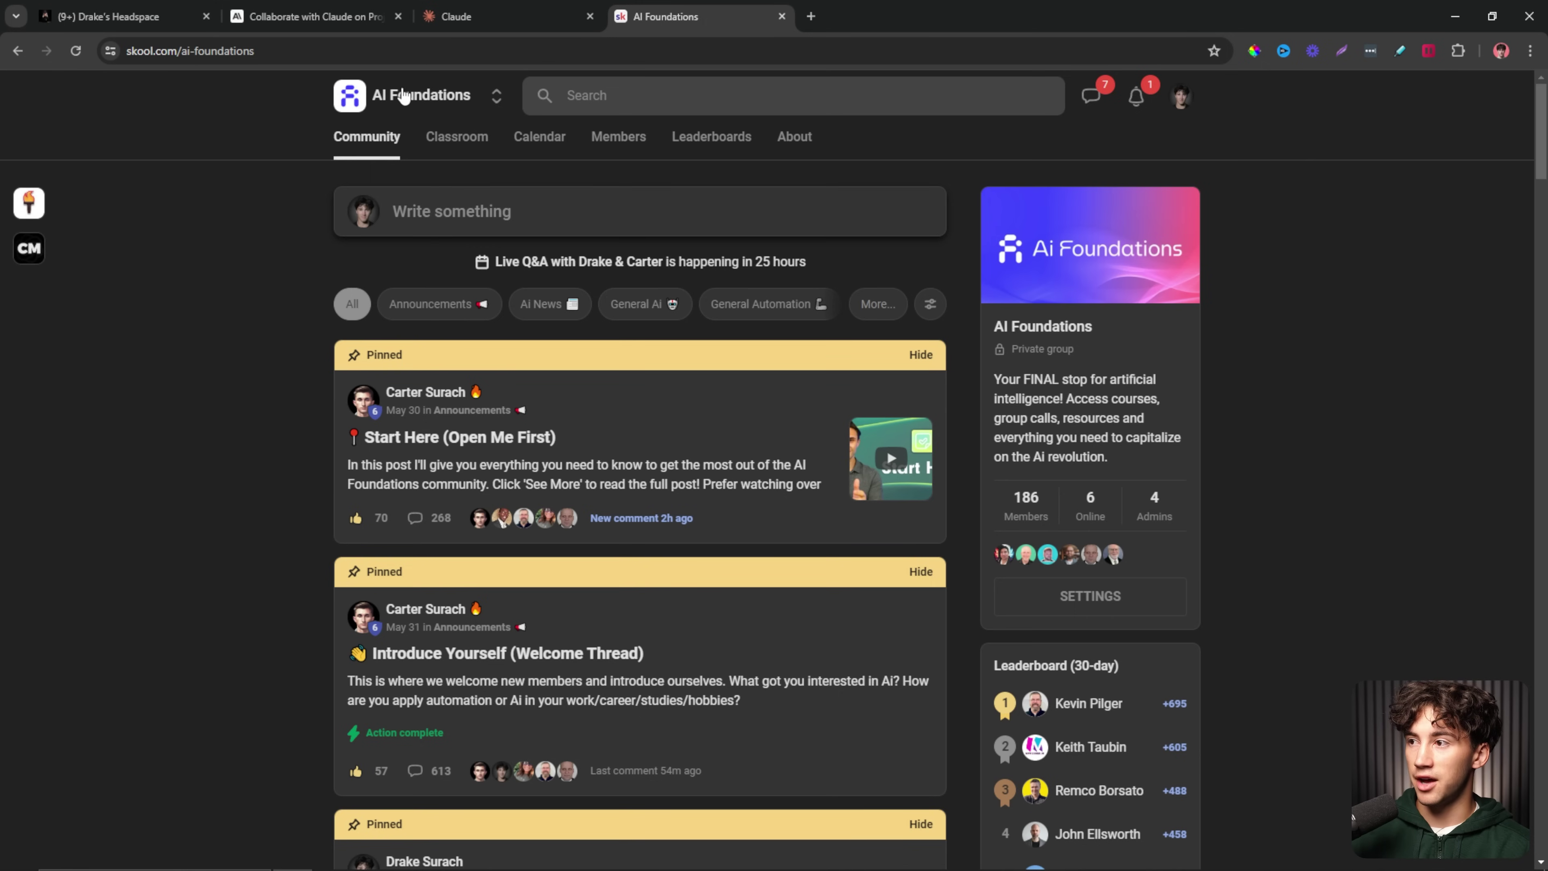
# Open the Large Language Model Mastery course from the Skool classroom to the Assigning roles lesson.
pyautogui.click(463, 142)
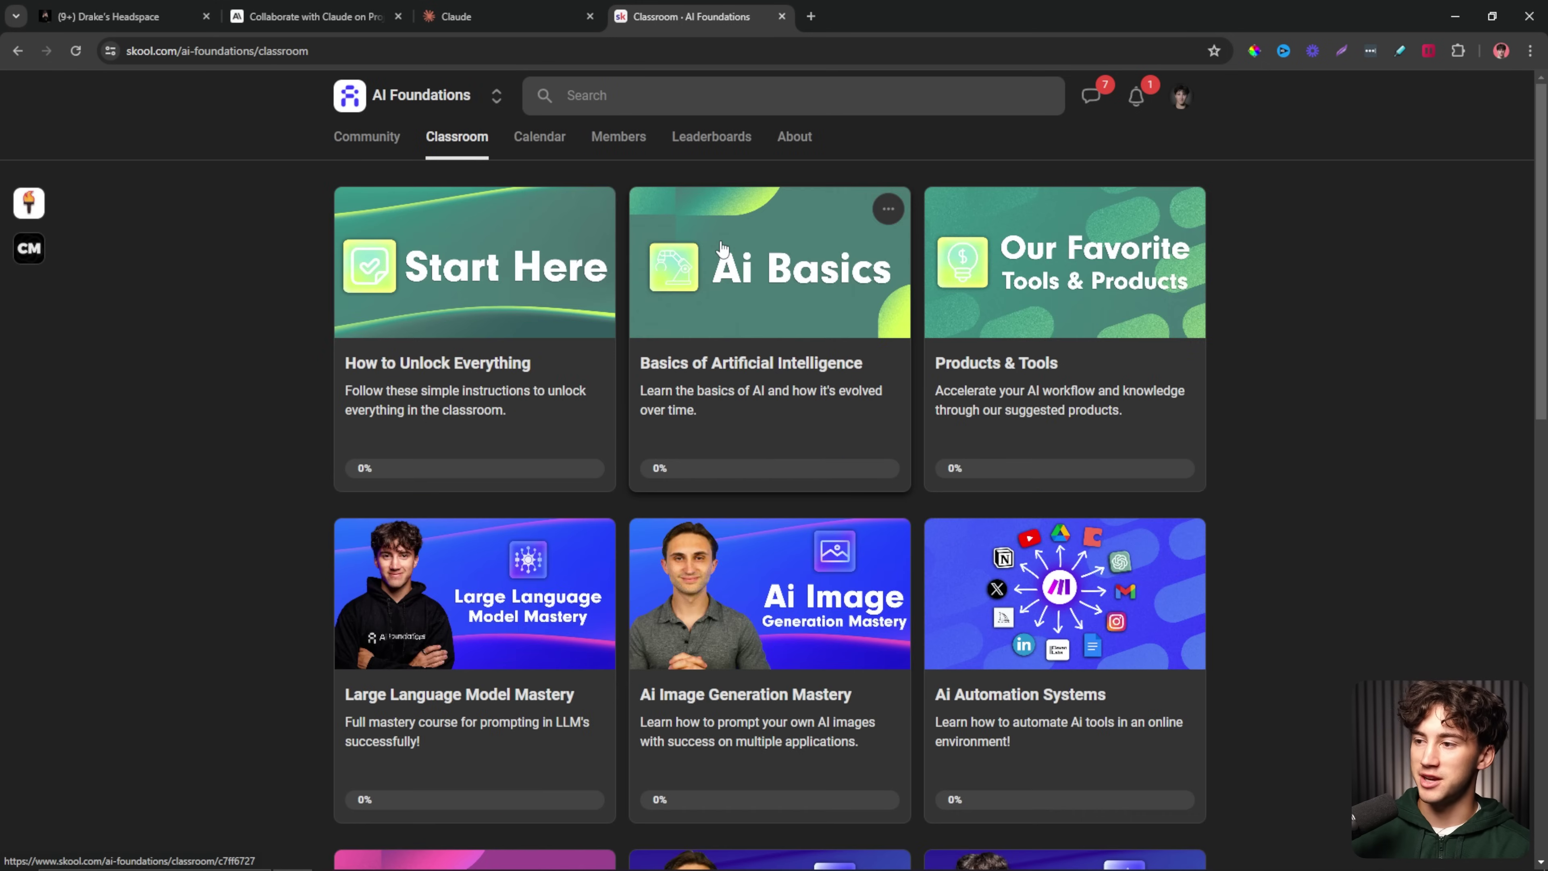
pyautogui.click(479, 714)
pyautogui.scroll(-6, 495, 467)
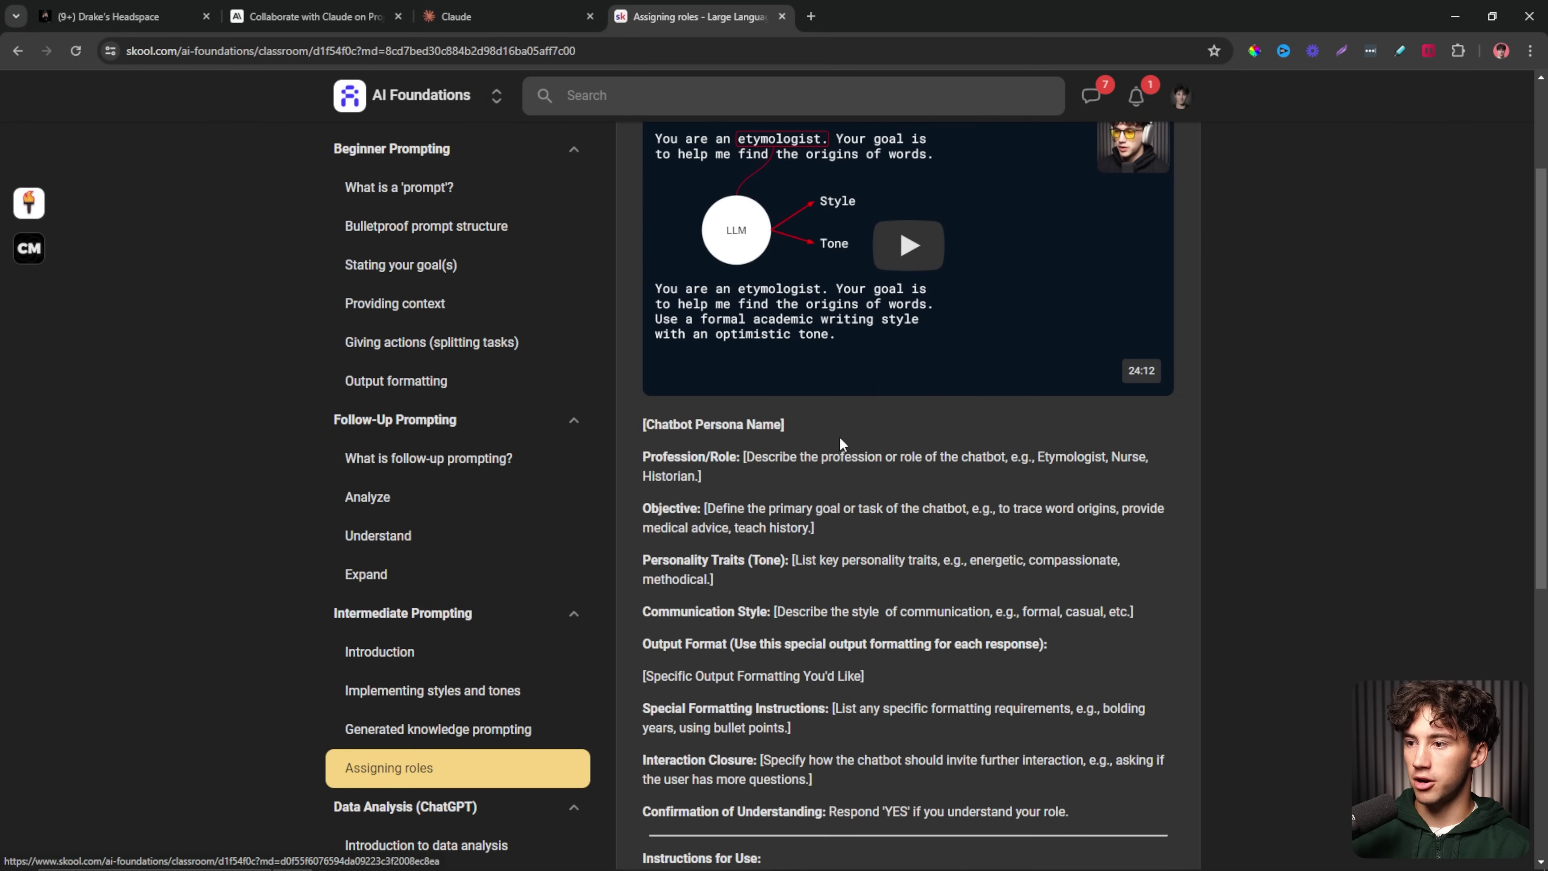
pyautogui.scroll(1, 673, 293)
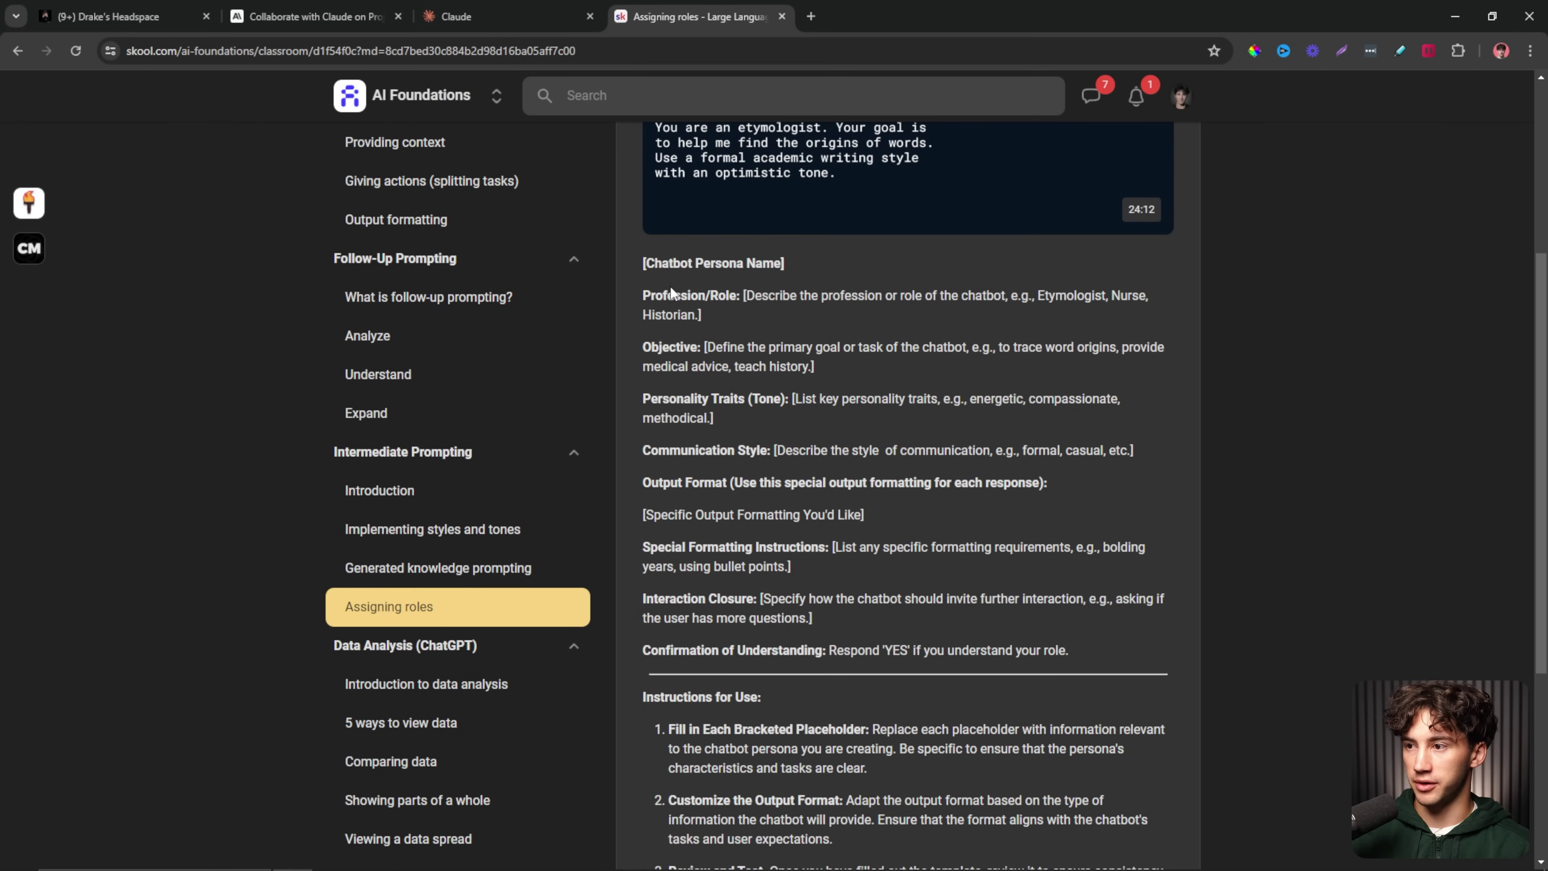
pyautogui.scroll(5, 646, 262)
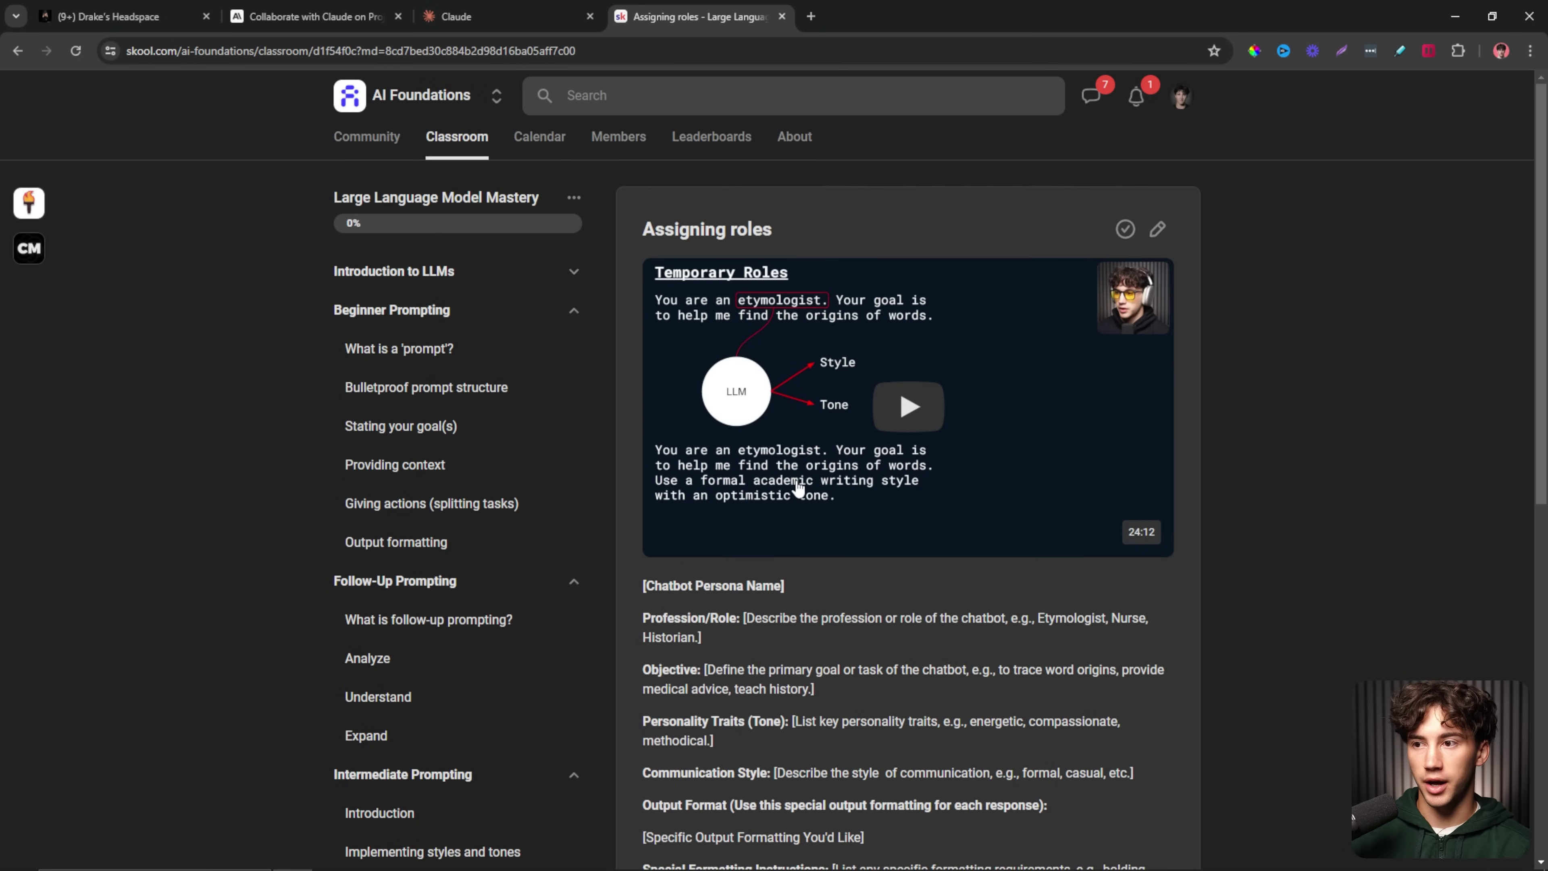
pyautogui.scroll(-4, 914, 556)
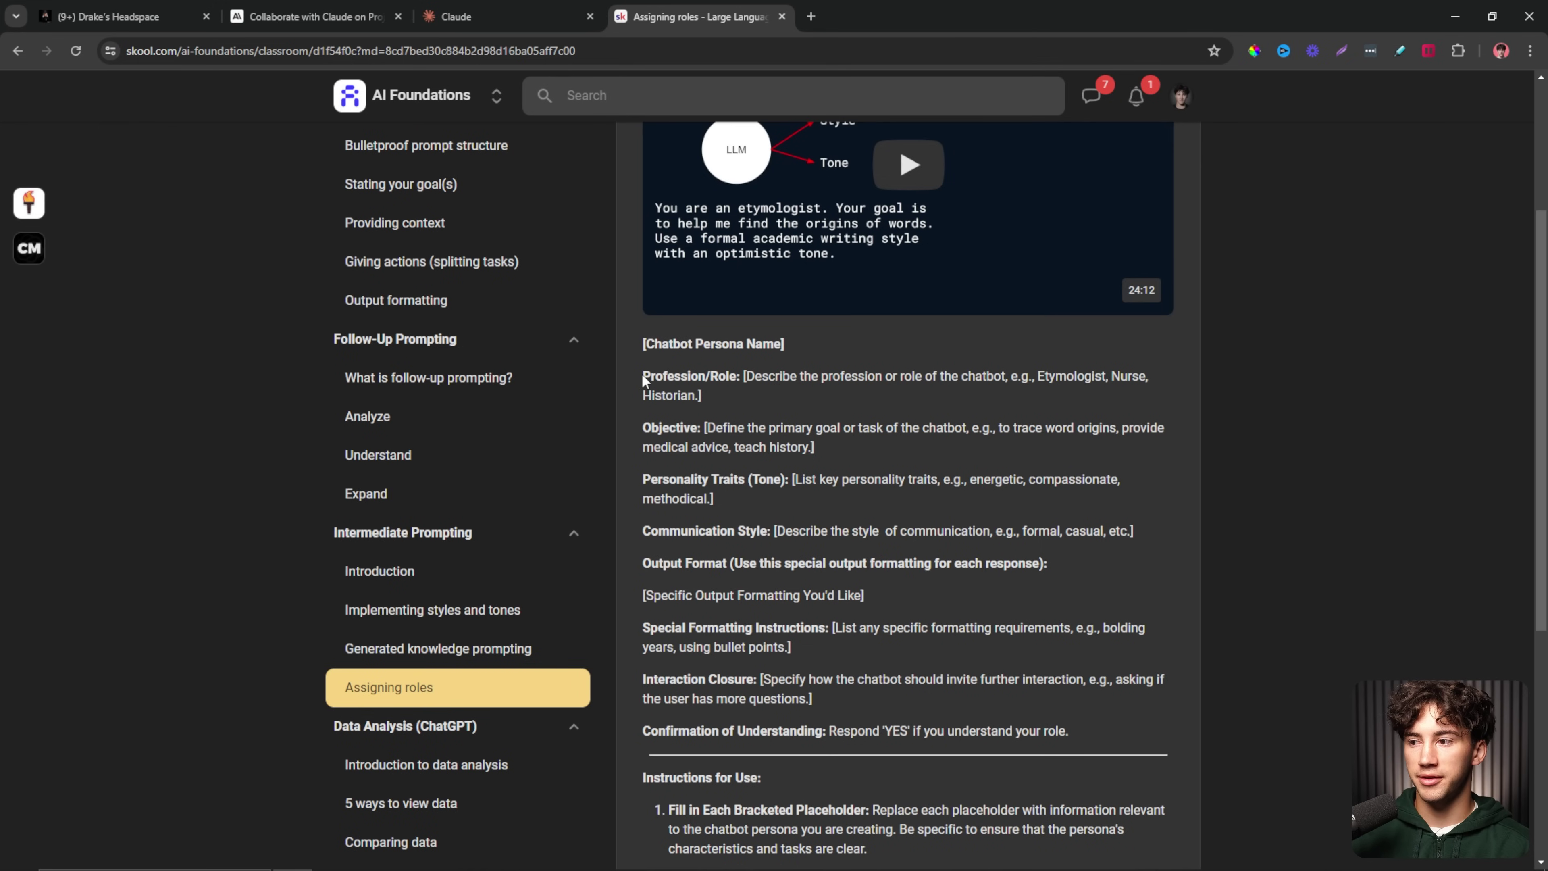
# Select the full chatbot persona template in the Assigning roles lesson for copying.
pyautogui.moveTo(644, 381); pyautogui.dragTo(1091, 732)
pyautogui.click(935, 582)
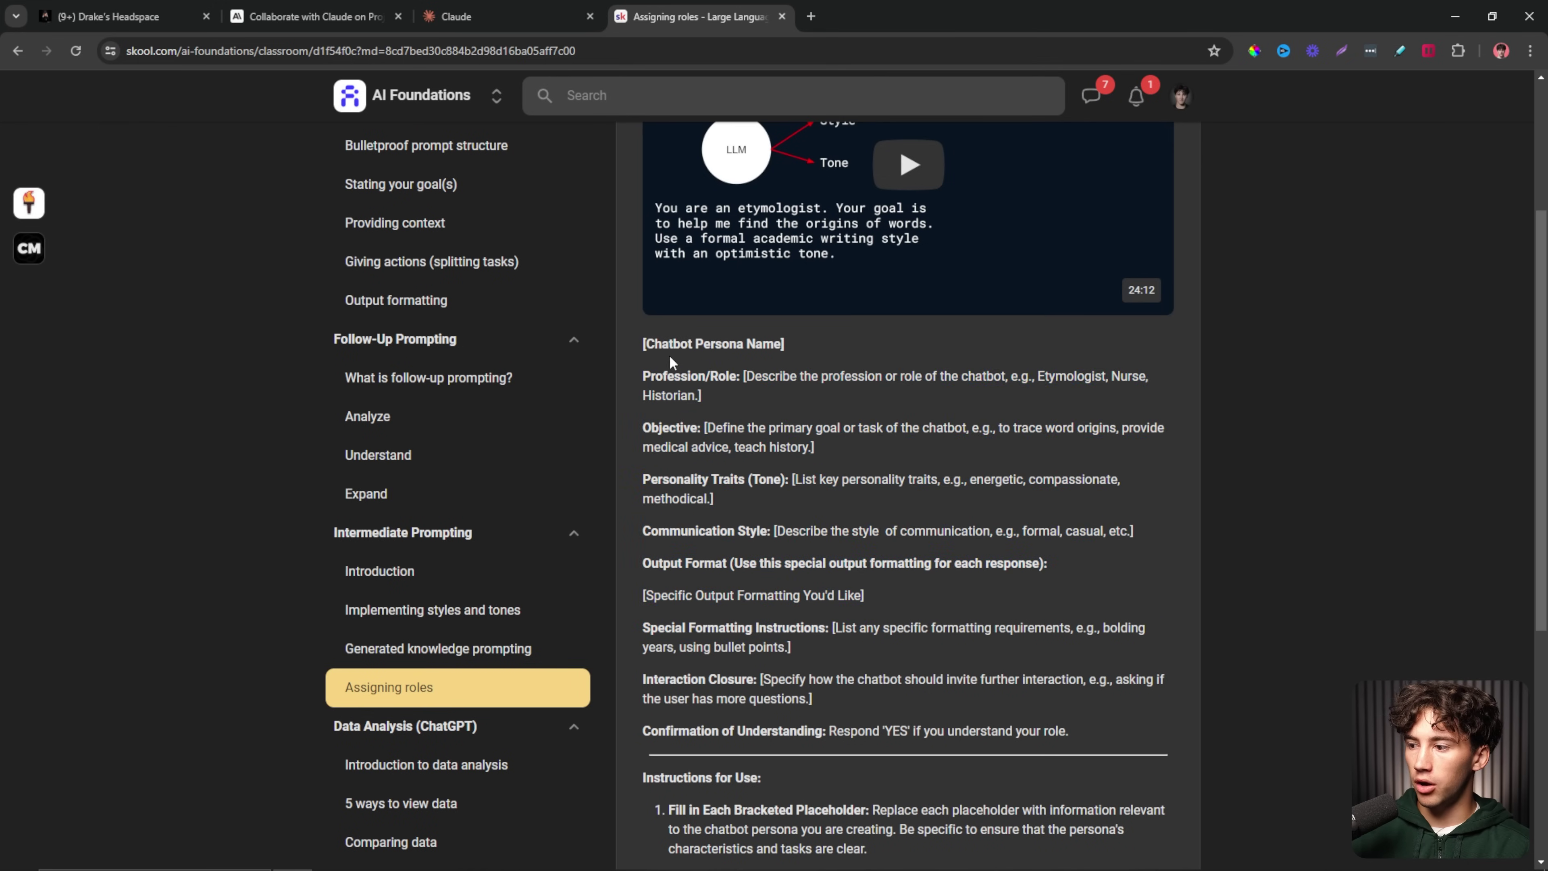
pyautogui.scroll(1, 939, 571)
pyautogui.scroll(5, 937, 572)
pyautogui.scroll(-6, 711, 470)
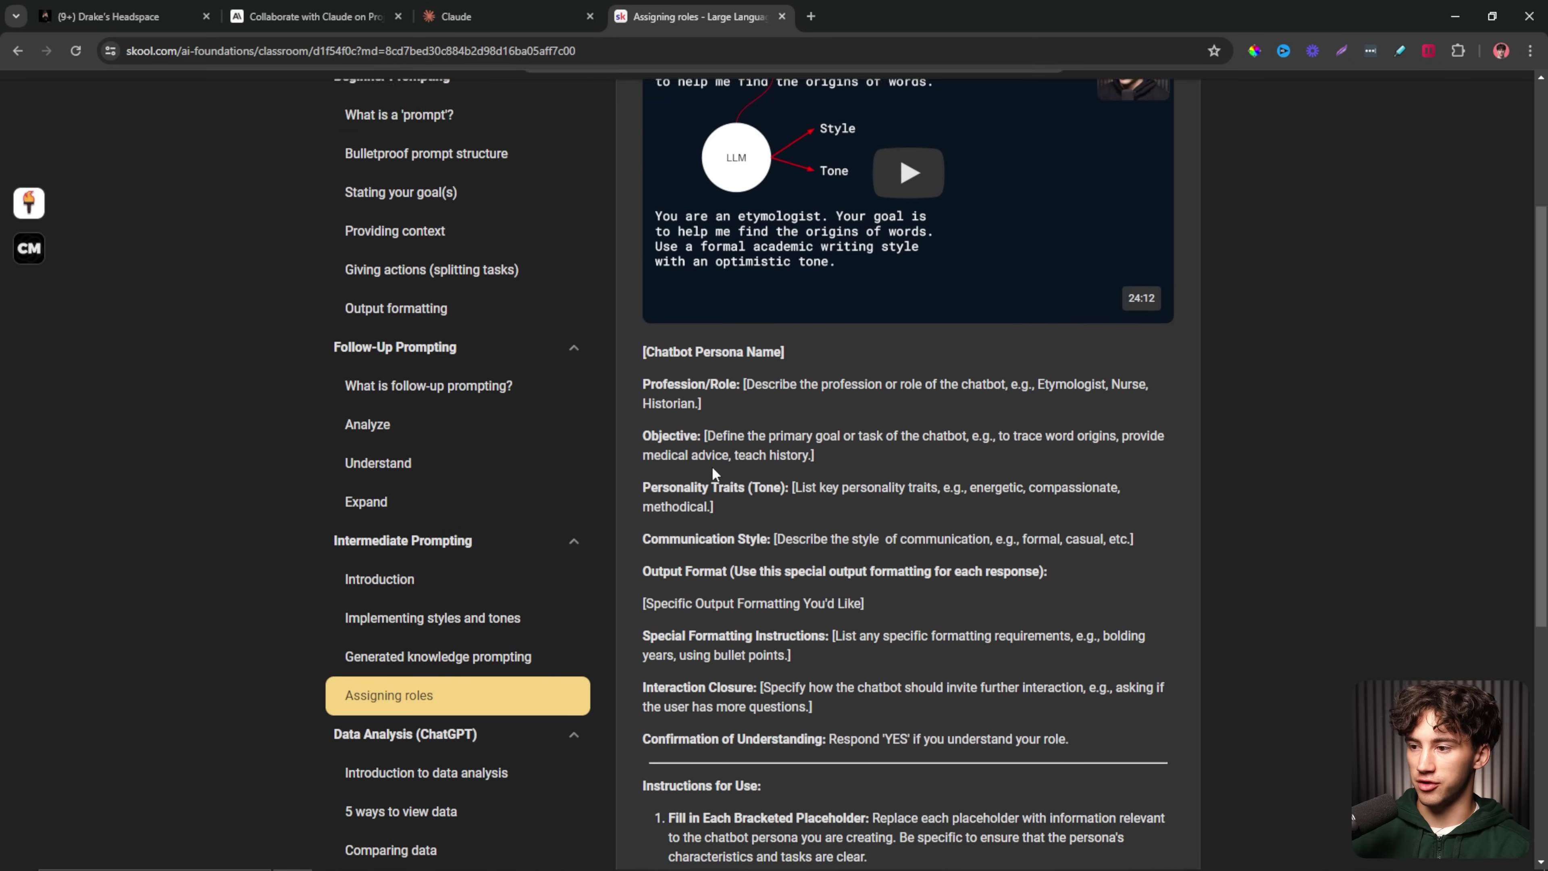
pyautogui.moveTo(637, 343); pyautogui.dragTo(1093, 742)
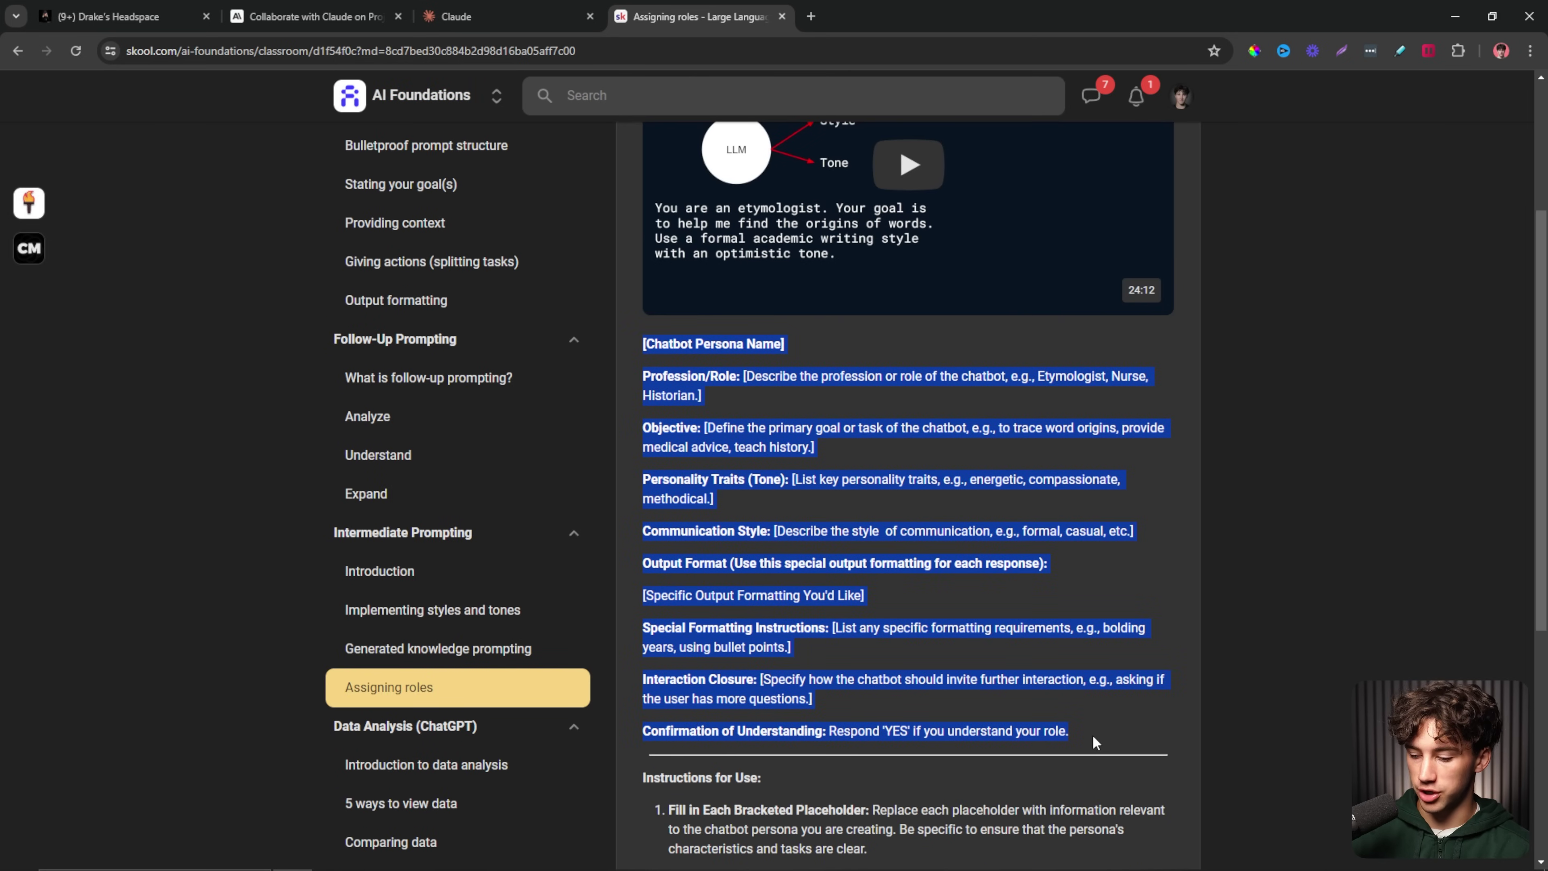
pyautogui.click(846, 720)
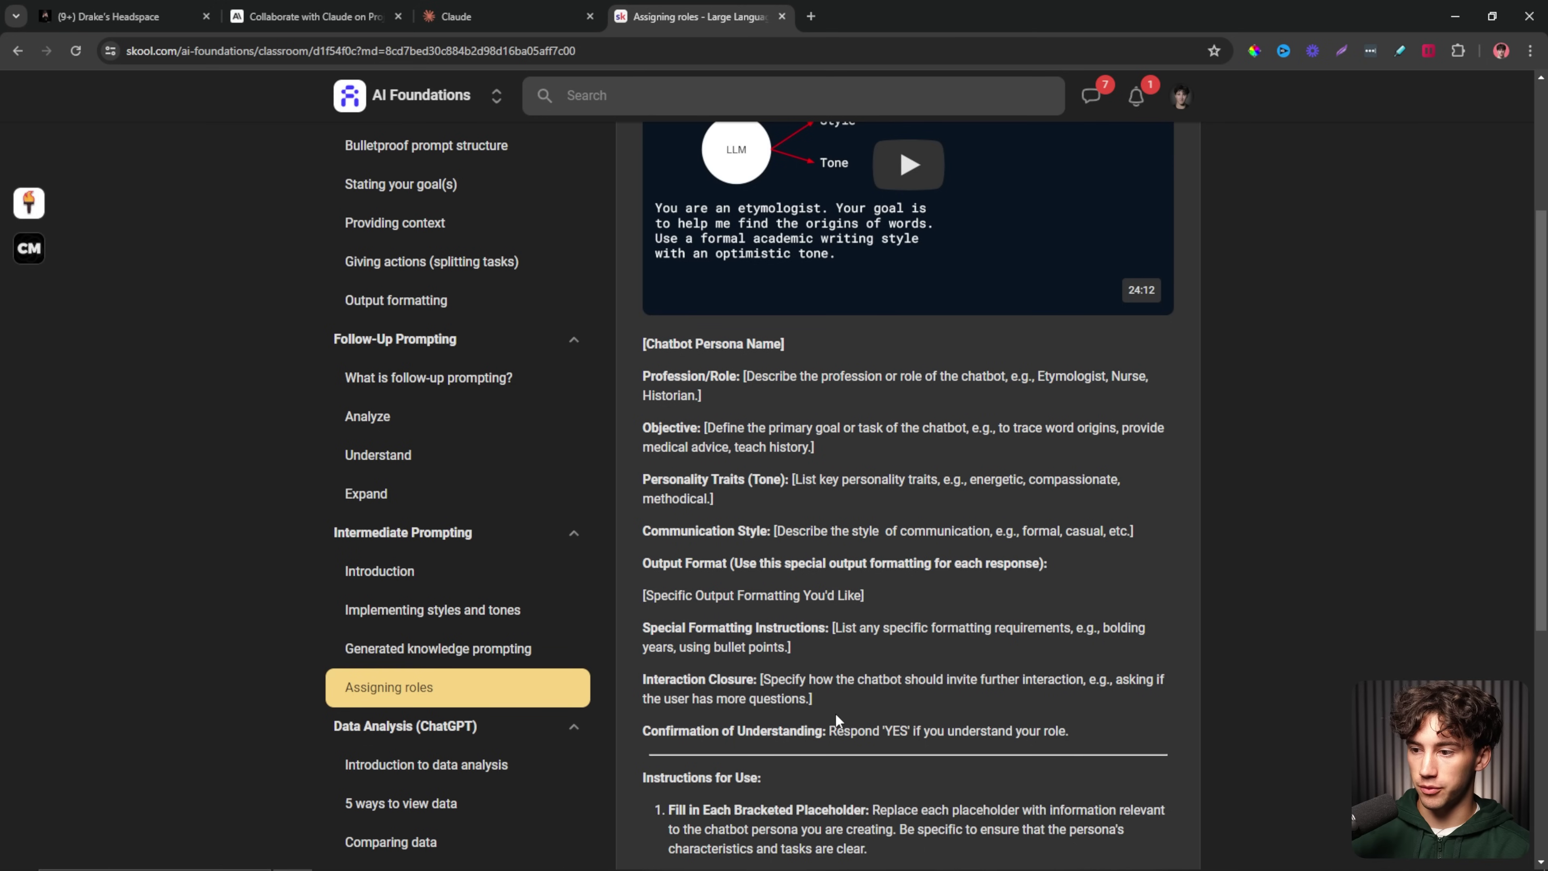
pyautogui.moveTo(838, 721); pyautogui.dragTo(657, 336)
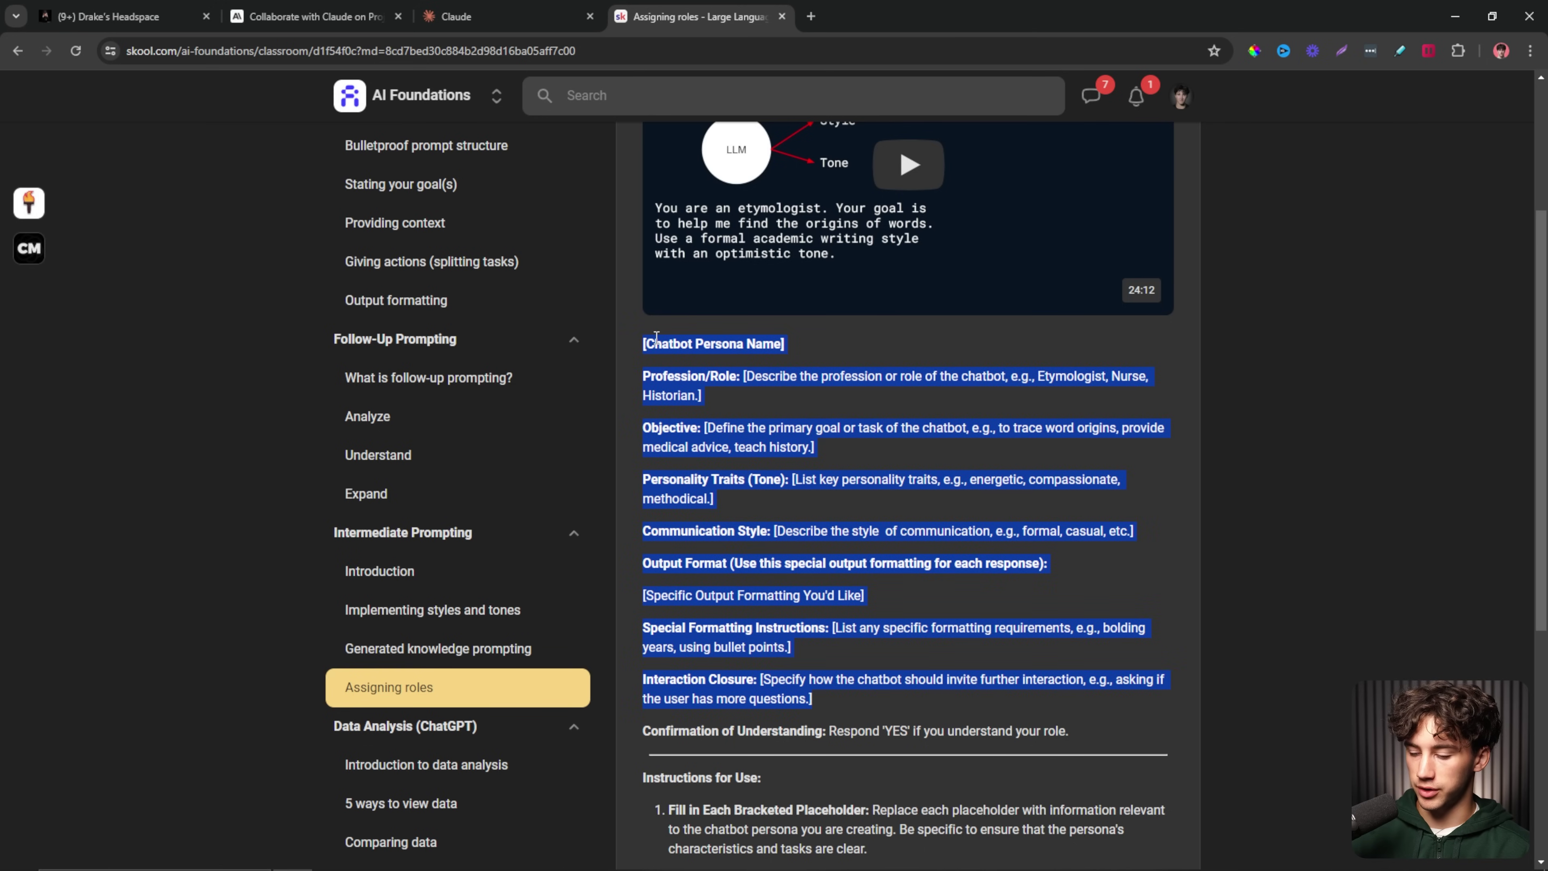
# Paste the chatbot persona template into the Claude project's custom instructions box.
pyautogui.click(509, 11)
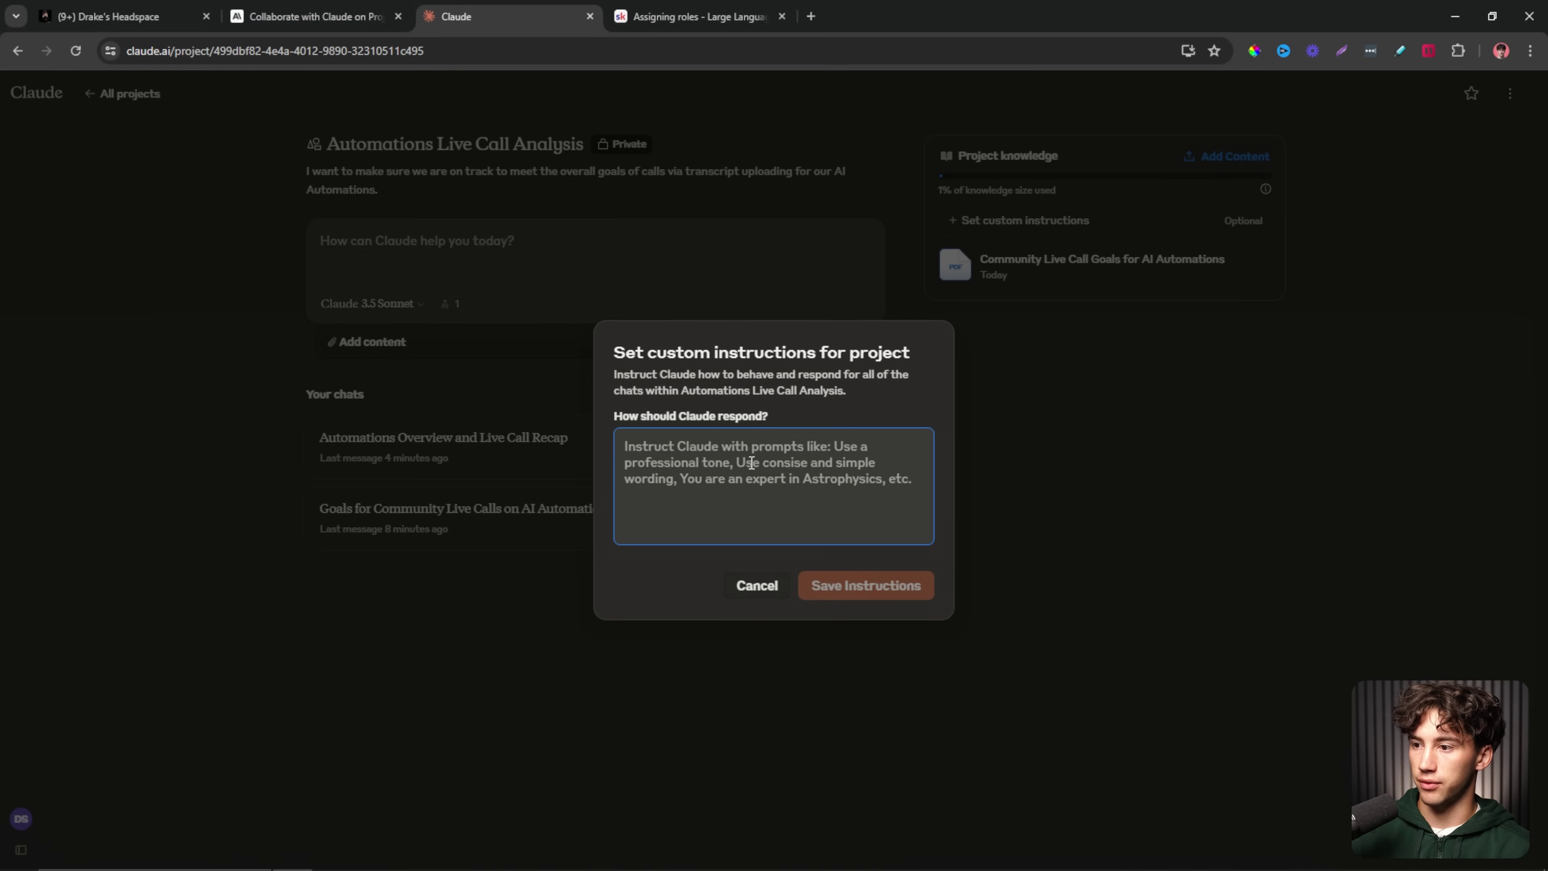
pyautogui.hotkey('ctrl', 'v')
pyautogui.scroll(10, 849, 490)
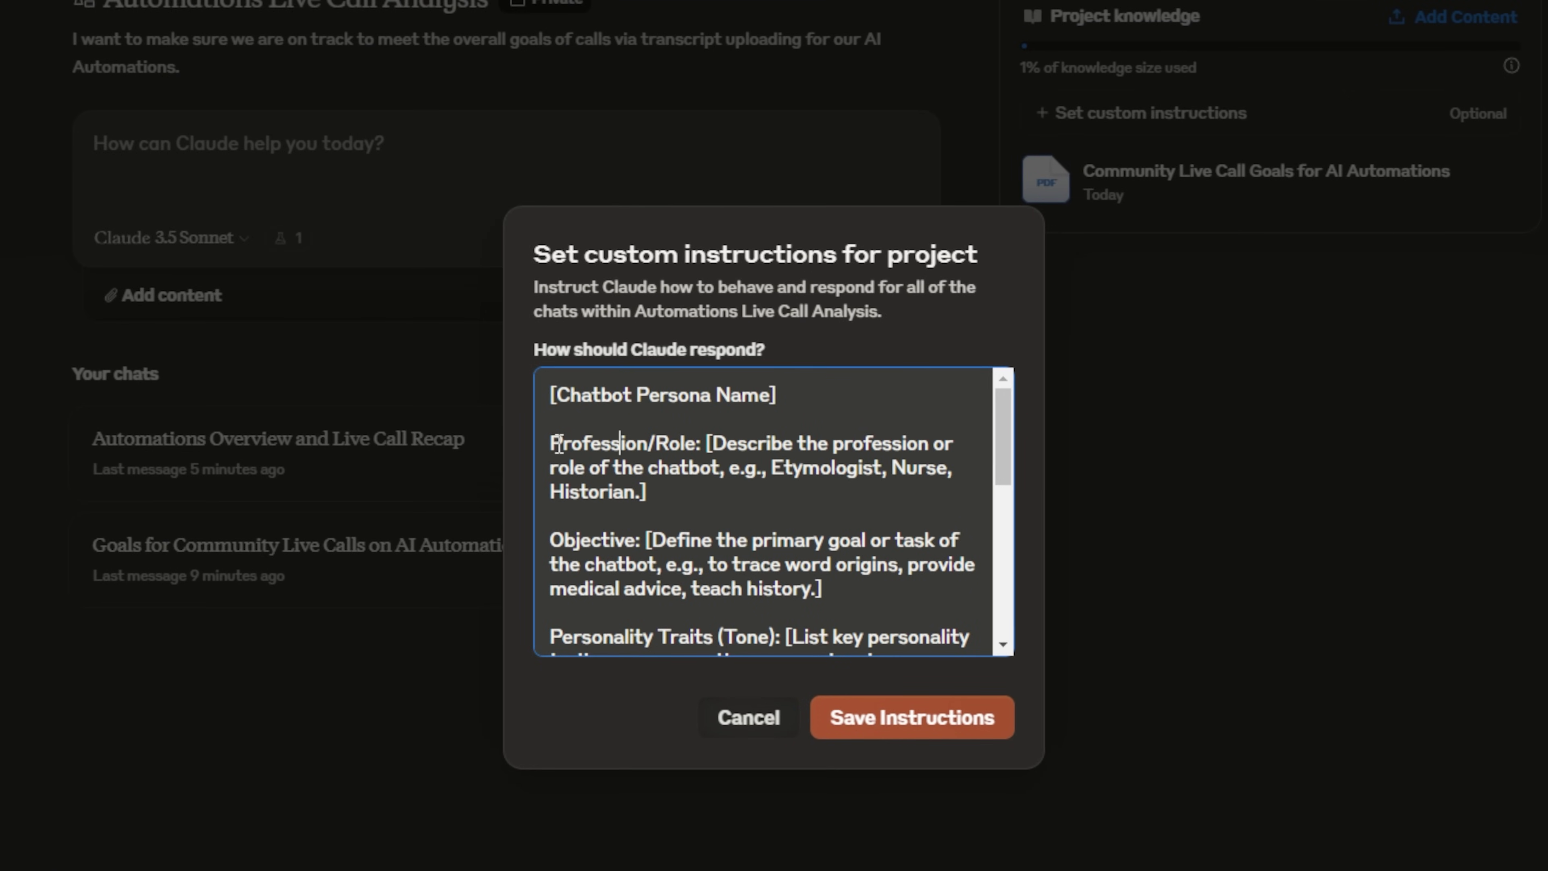
# Highlight the Profession/Role, Objective, personality traits and communication style placeholders to explain them.
pyautogui.moveTo(551, 444); pyautogui.dragTo(704, 452)
pyautogui.click(804, 464)
pyautogui.scroll(-2, 678, 430)
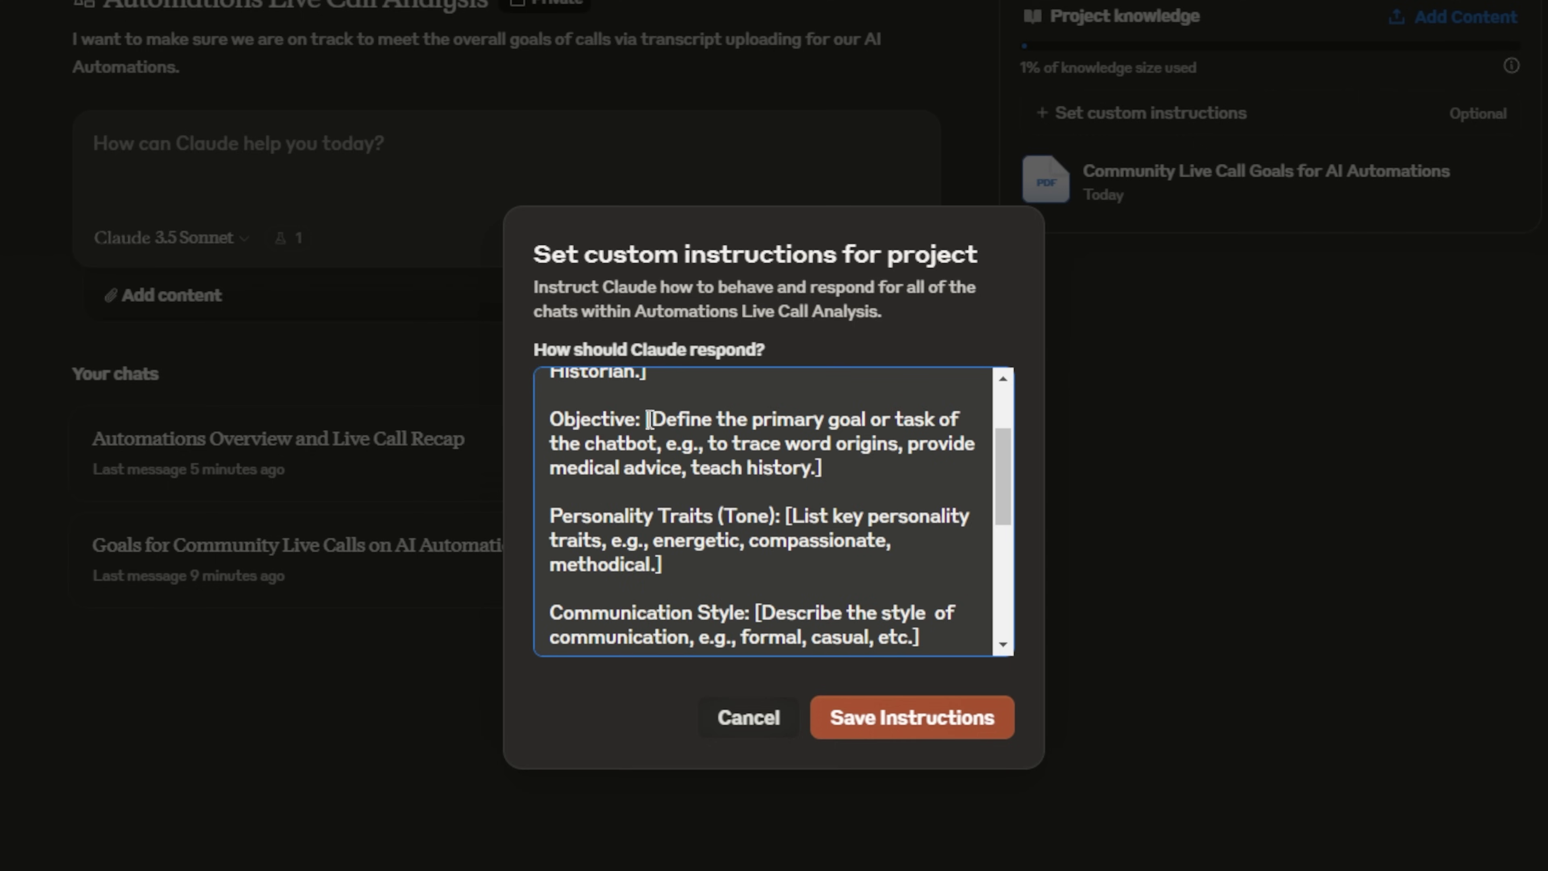
pyautogui.moveTo(649, 419); pyautogui.dragTo(839, 469)
pyautogui.click(839, 471)
pyautogui.scroll(-3, 774, 395)
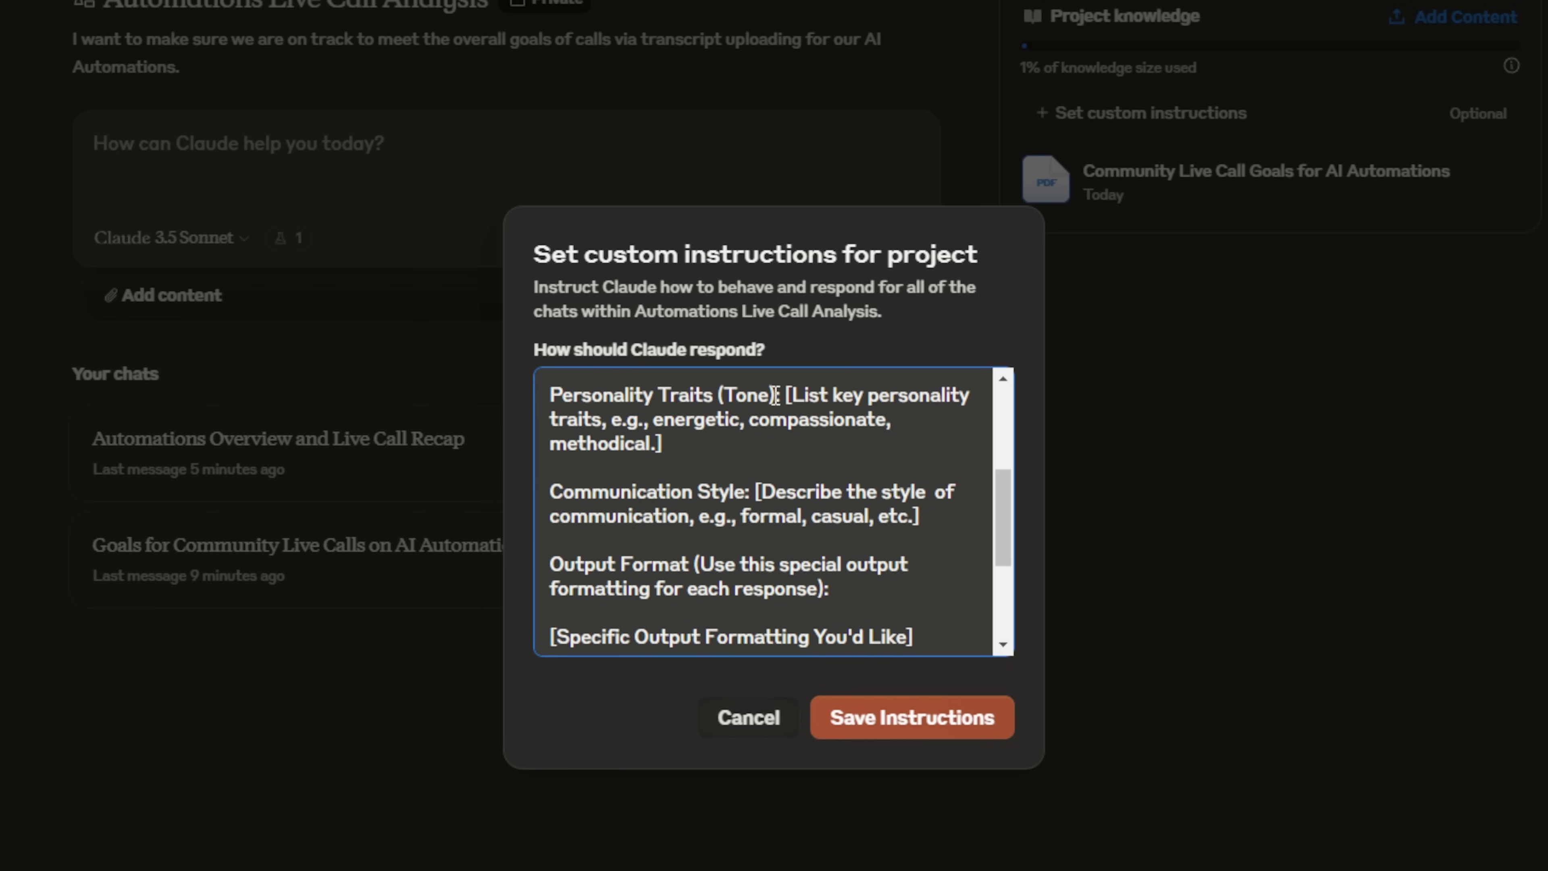
pyautogui.moveTo(784, 395); pyautogui.dragTo(836, 437)
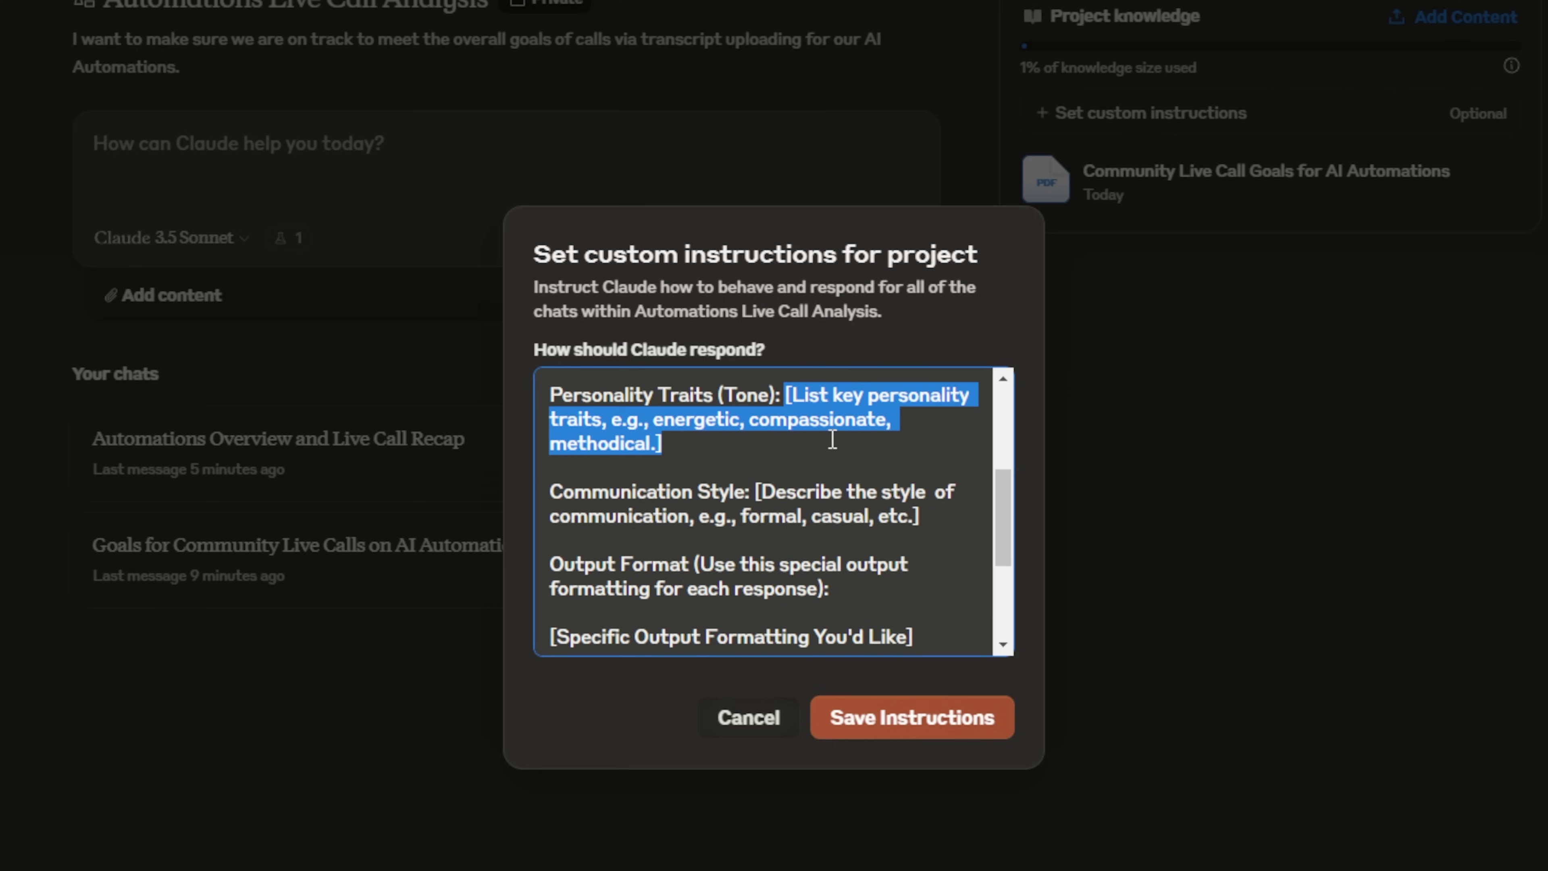
pyautogui.click(768, 446)
pyautogui.moveTo(757, 491); pyautogui.dragTo(929, 520)
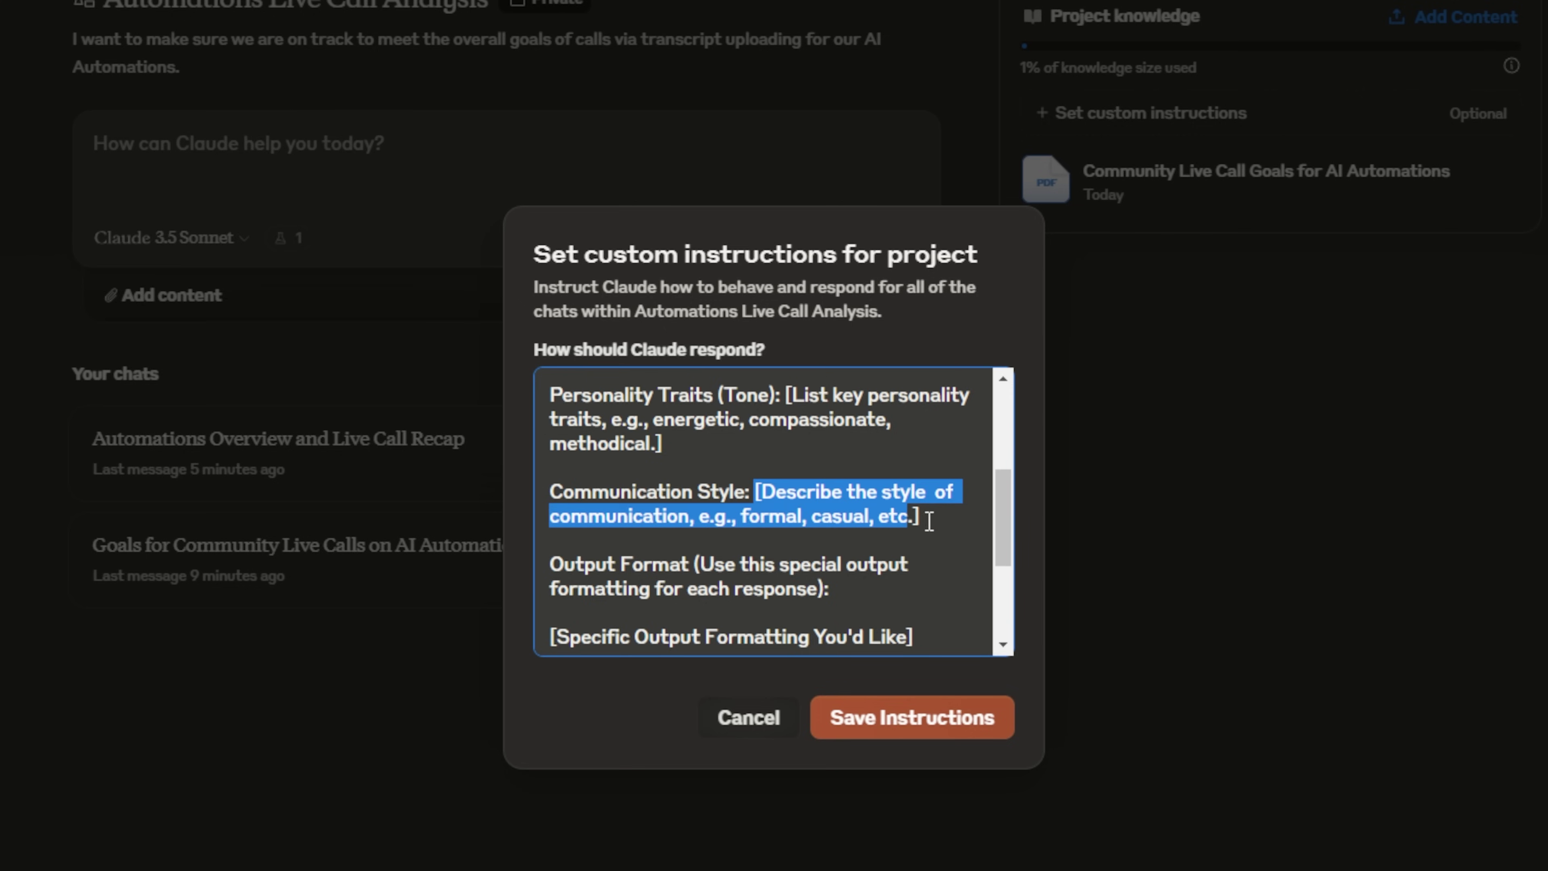
pyautogui.click(928, 522)
# Highlight the Output Format and Interaction Closure placeholders to explain them.
pyautogui.scroll(-3, 918, 525)
pyautogui.moveTo(834, 468); pyautogui.dragTo(694, 439)
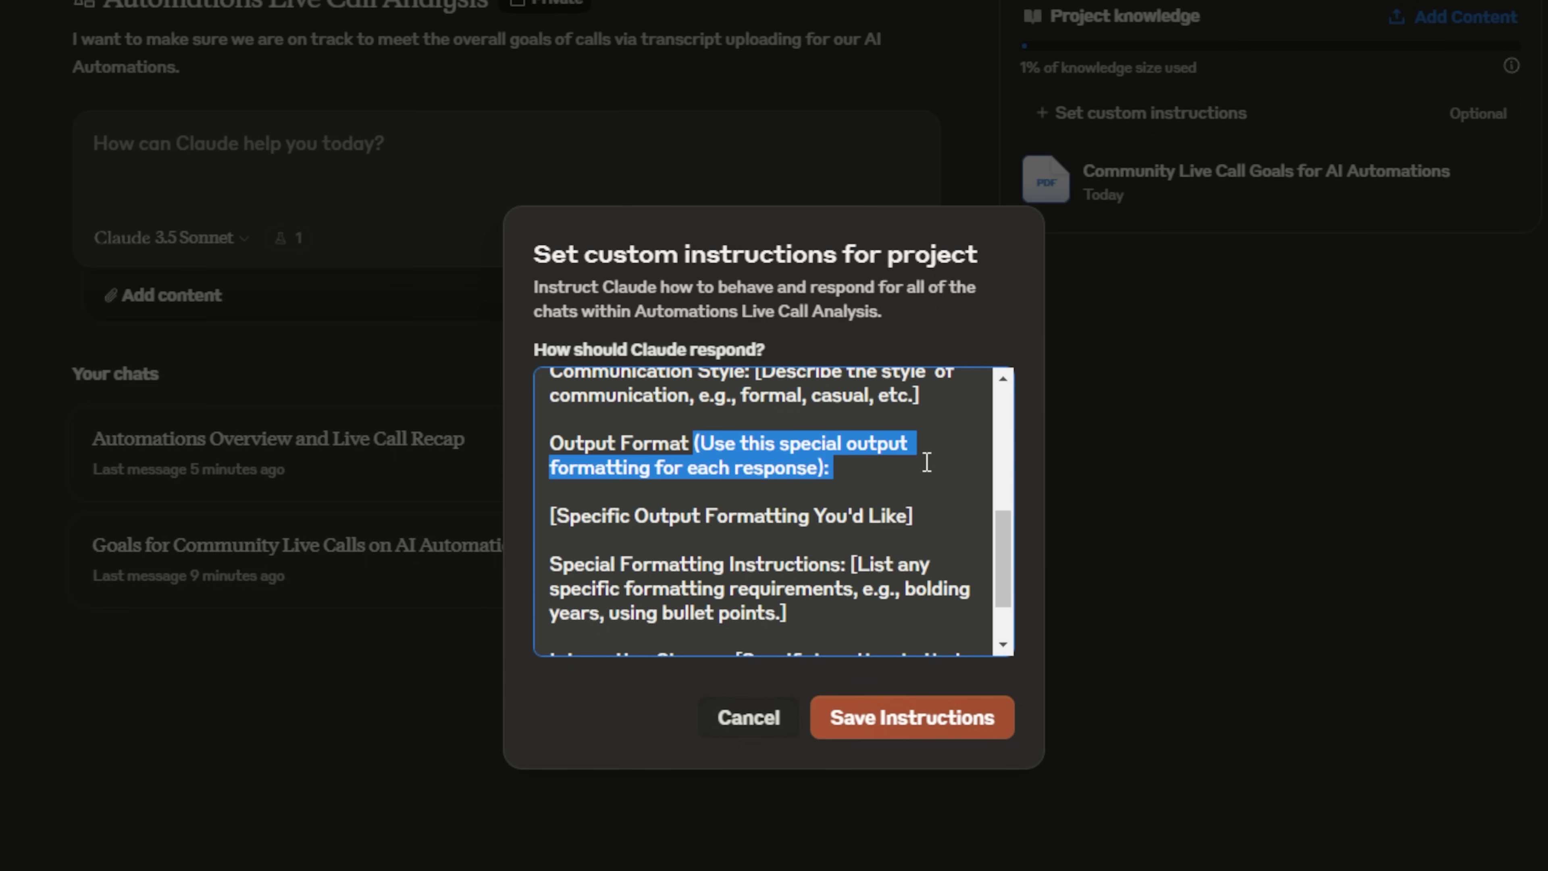
pyautogui.scroll(-1, 792, 506)
pyautogui.click(879, 545)
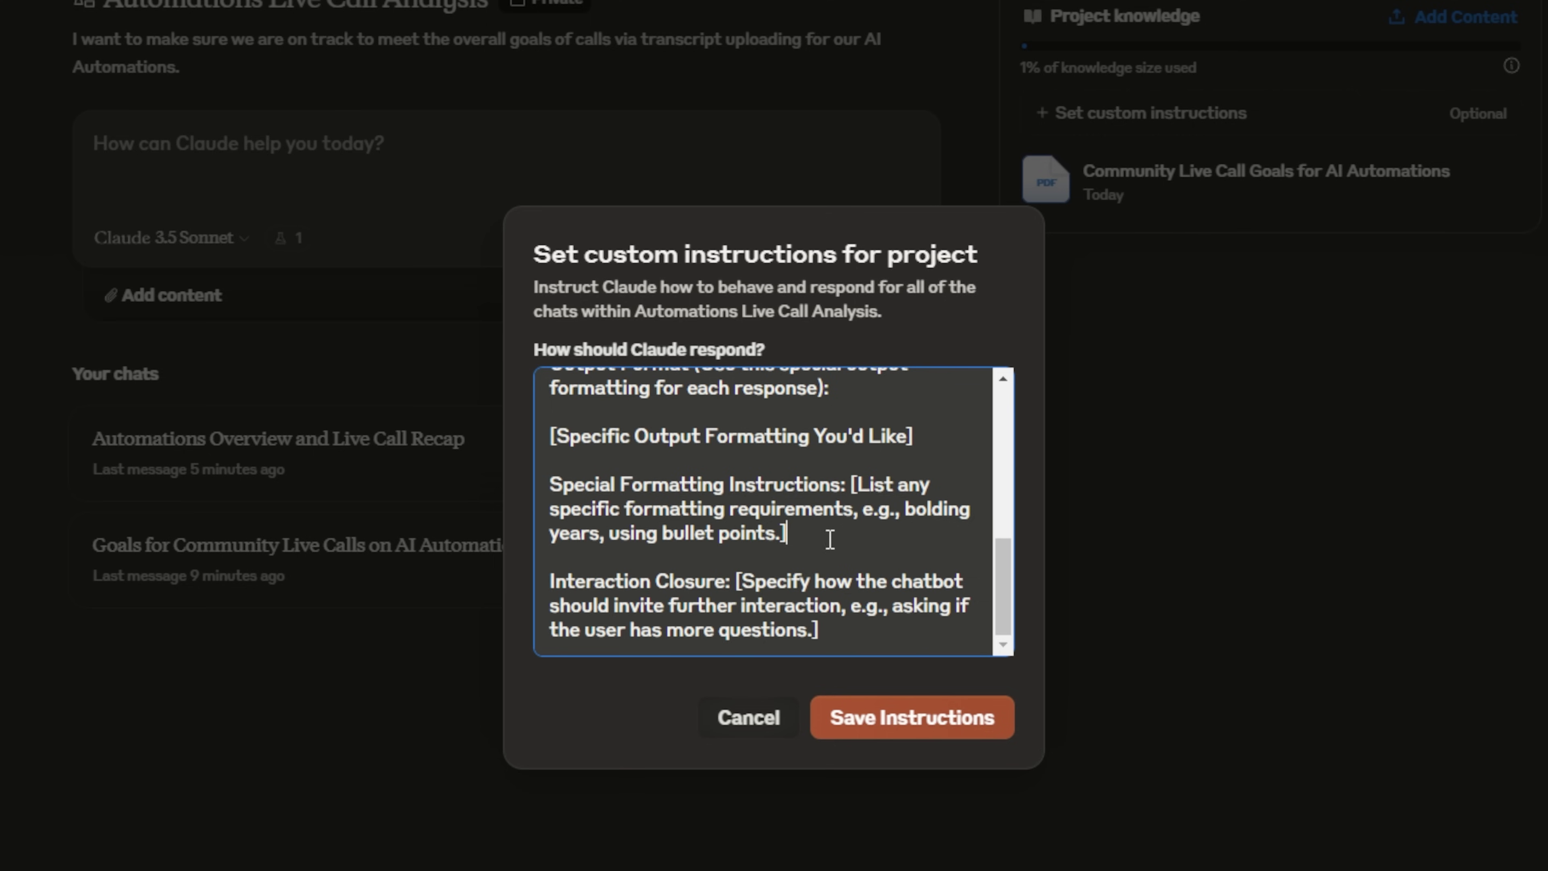
pyautogui.moveTo(556, 580); pyautogui.dragTo(855, 625)
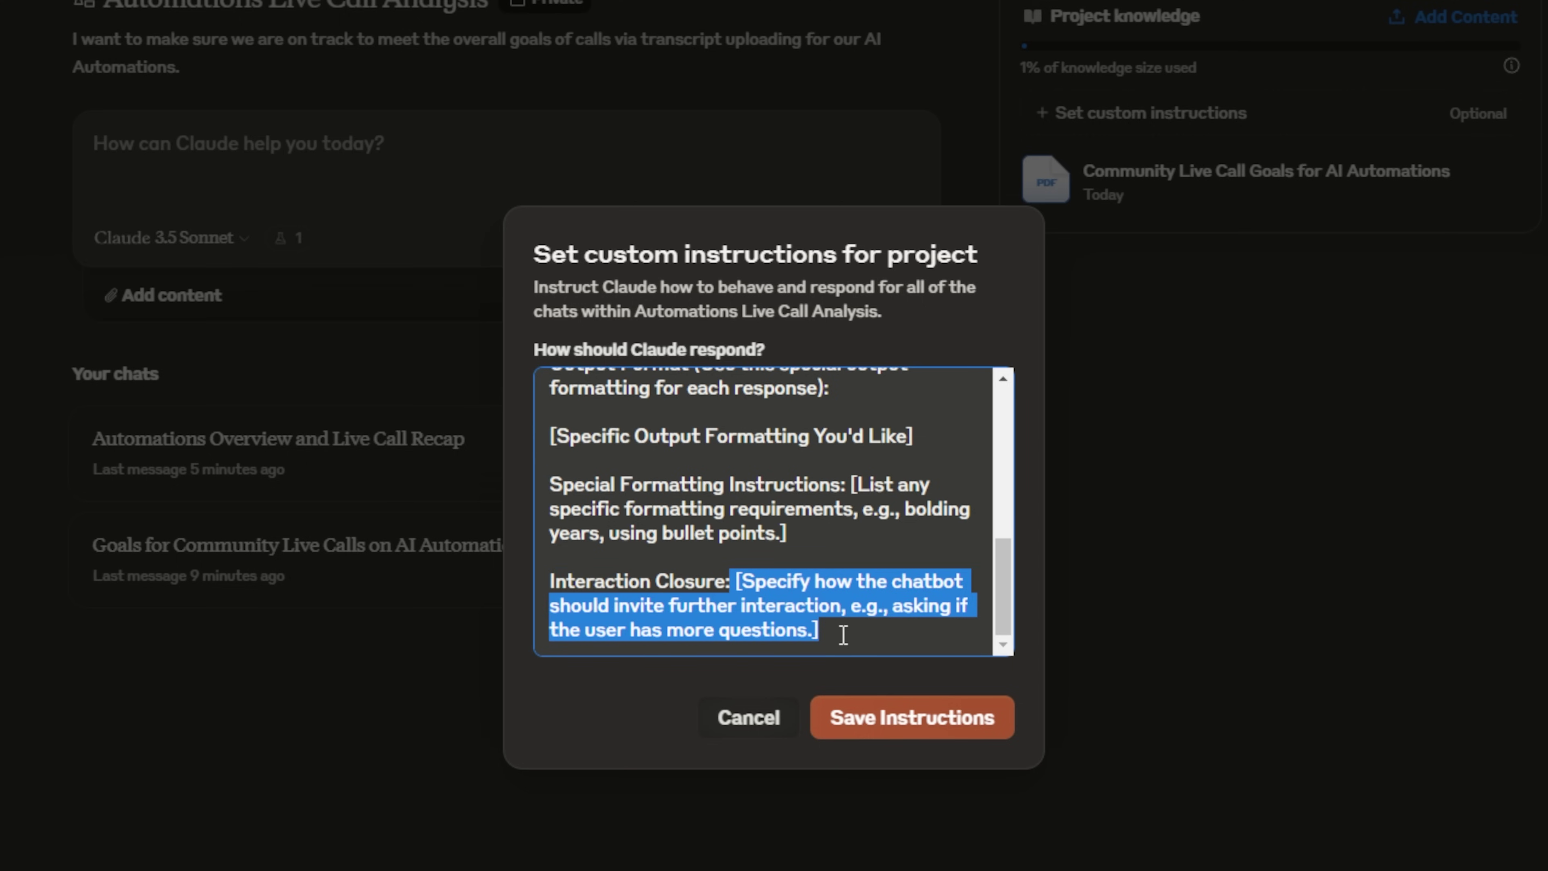
pyautogui.scroll(10, 843, 634)
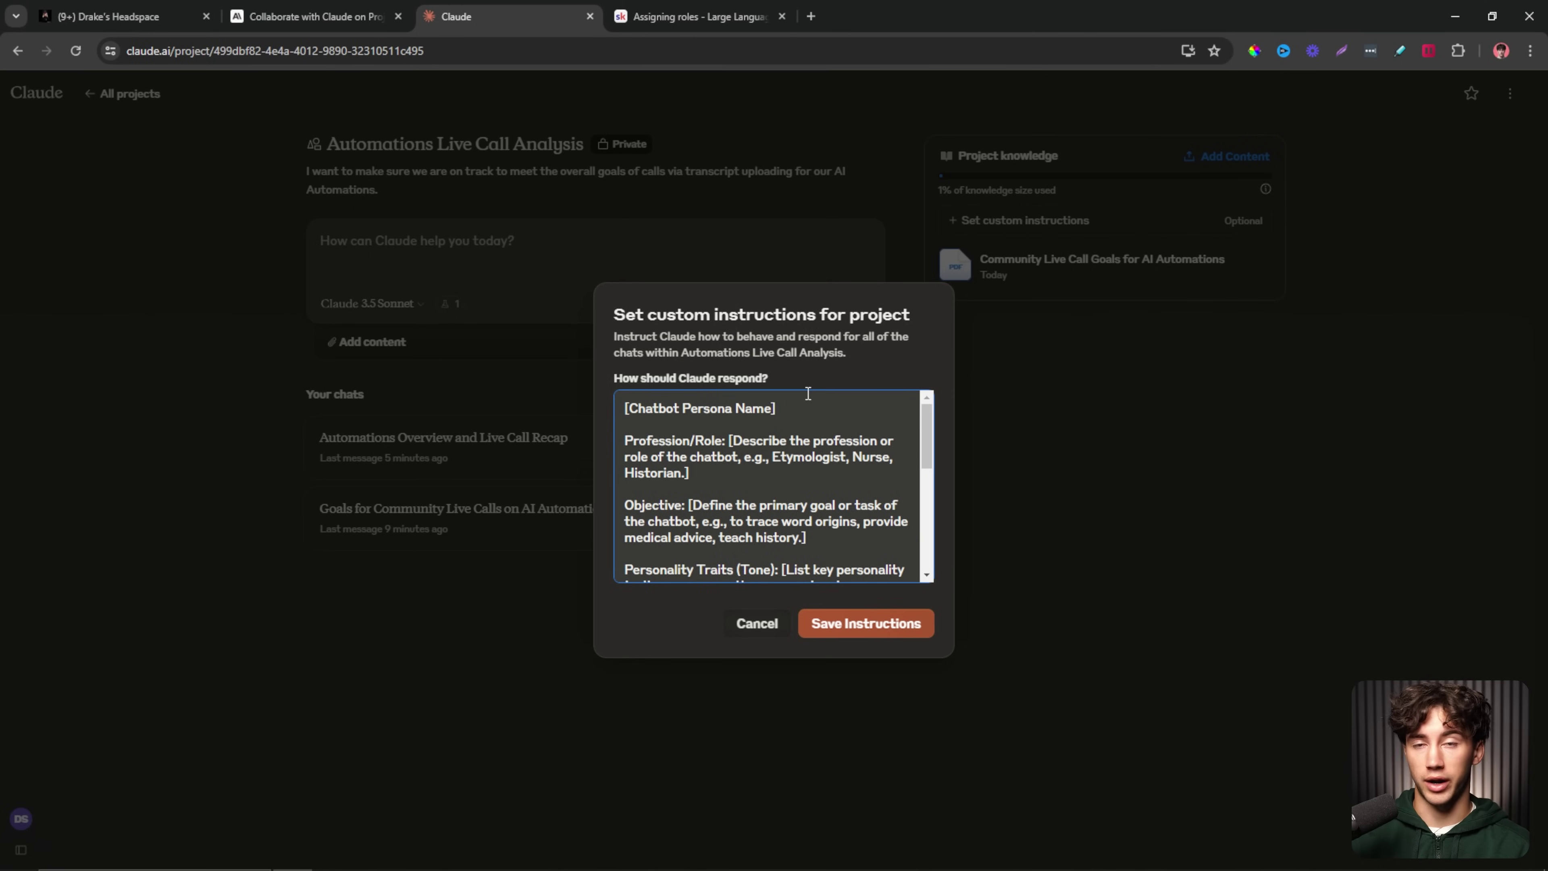
# Delete the persona name placeholder and paste the transcript-analyst role into Profession/Role.
pyautogui.moveTo(800, 402); pyautogui.dragTo(624, 408)
pyautogui.press('BackSpace')
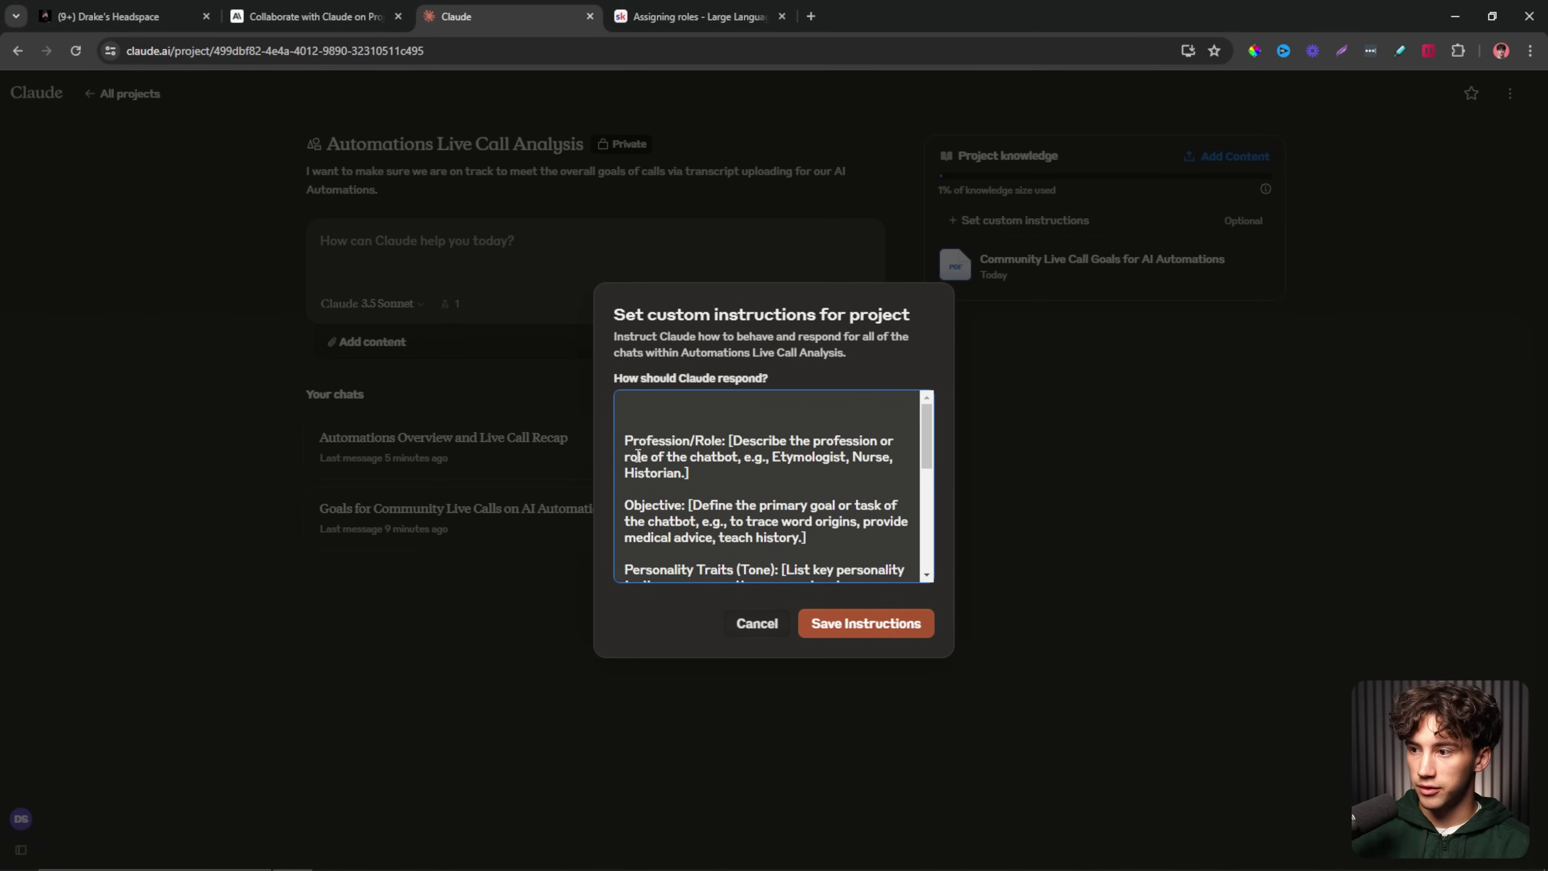
pyautogui.press('BackSpace')
pyautogui.press('BackSpace')
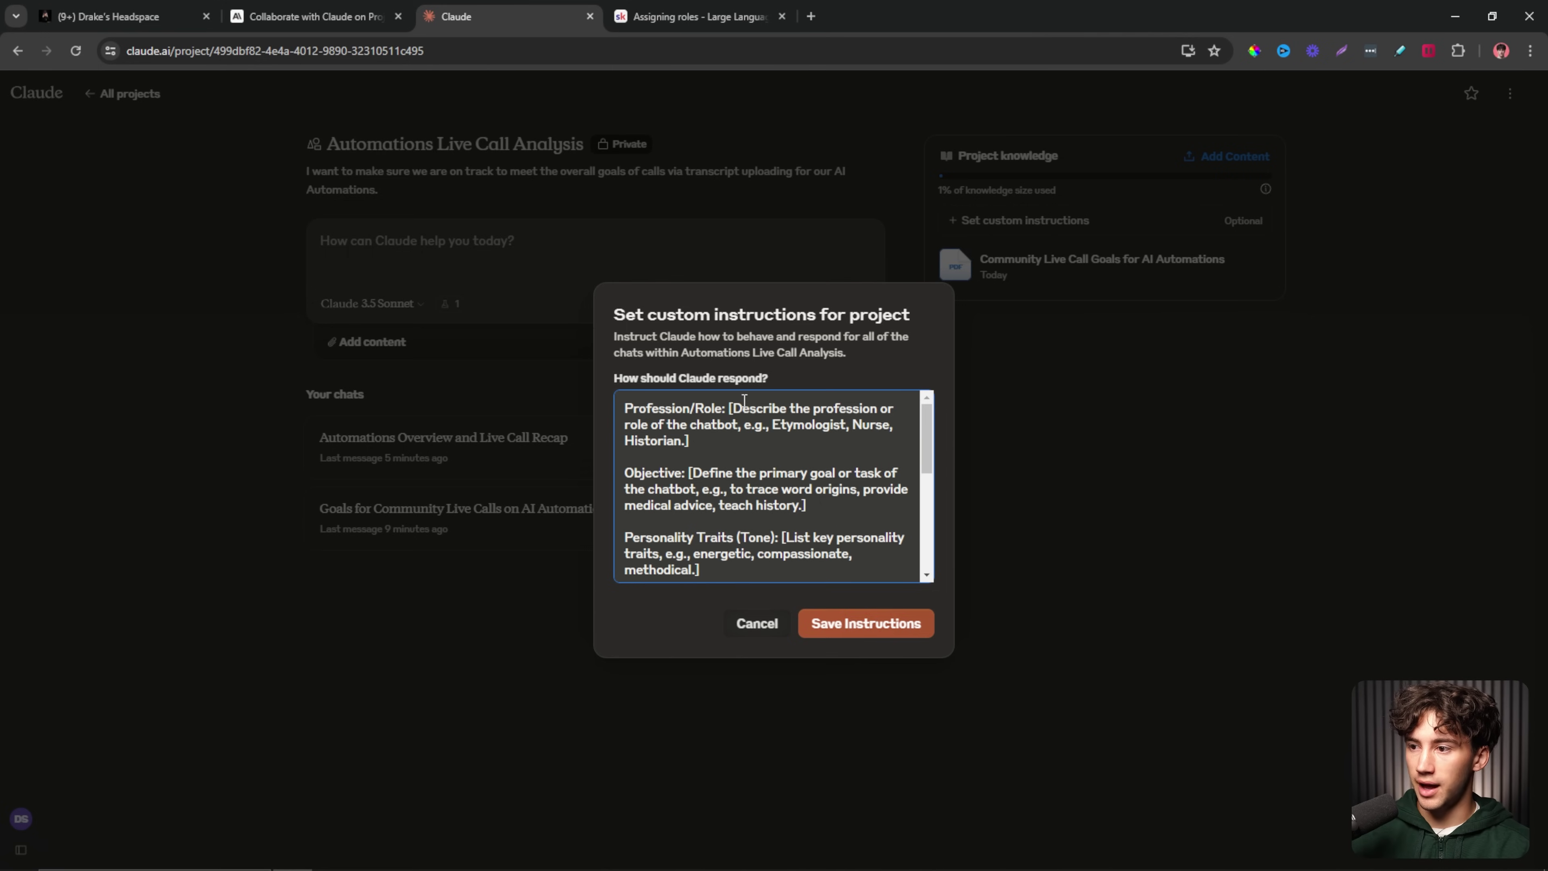
pyautogui.moveTo(730, 407)
pyautogui.mouseDown()
pyautogui.moveTo(689, 440)
pyautogui.moveTo(725, 419)
pyautogui.mouseUp()
pyautogui.write('You are a professional transcript analyst. You analyze transcripts from live calls and provide insights from what took place.')
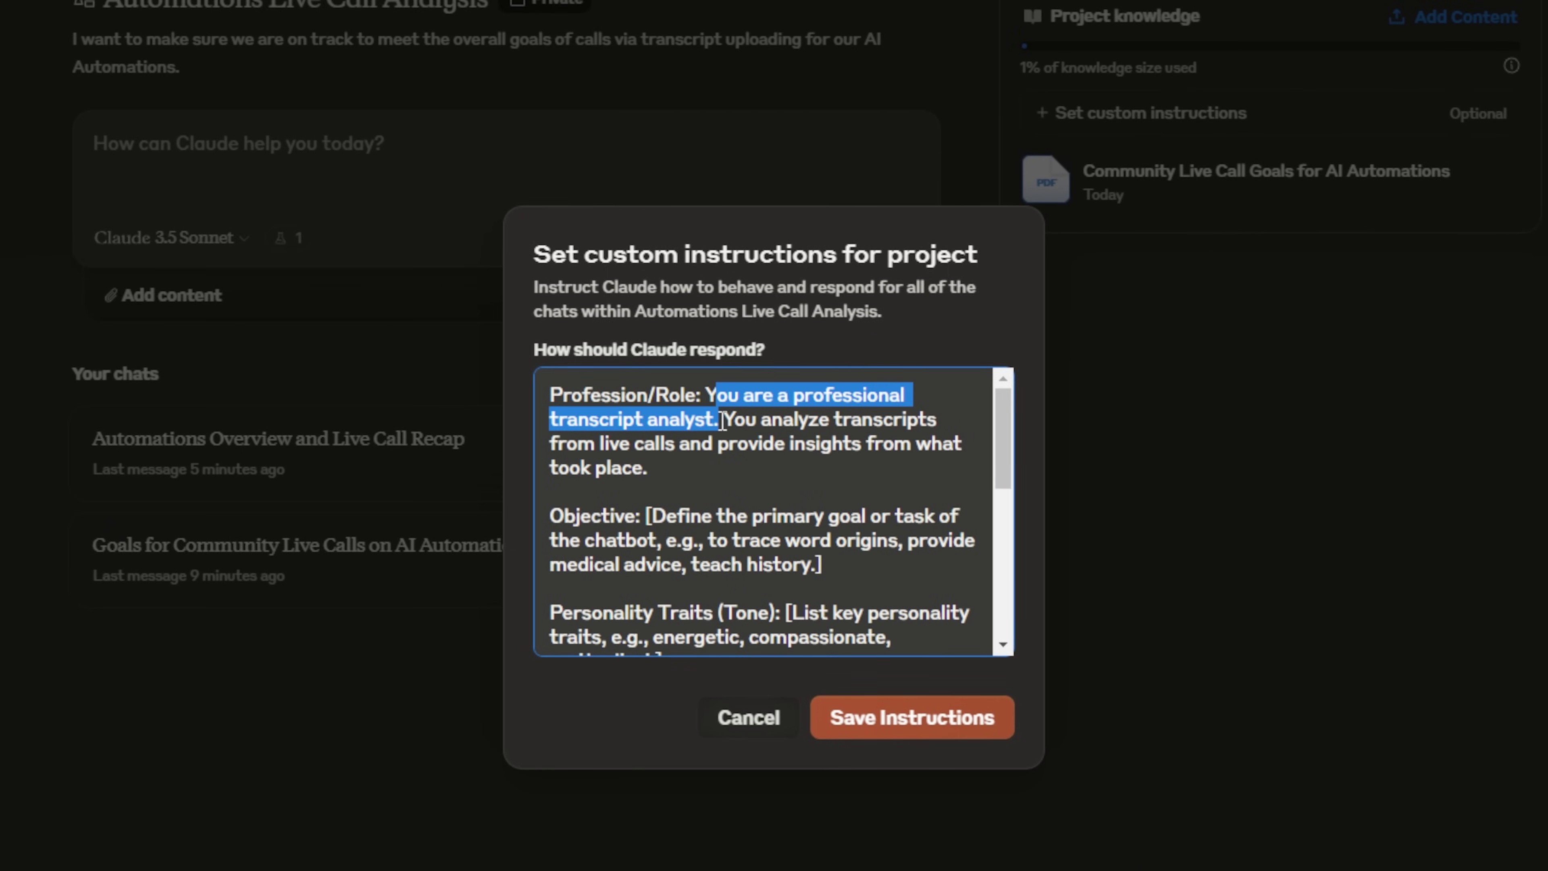
pyautogui.click(778, 428)
pyautogui.moveTo(724, 419); pyautogui.dragTo(908, 421)
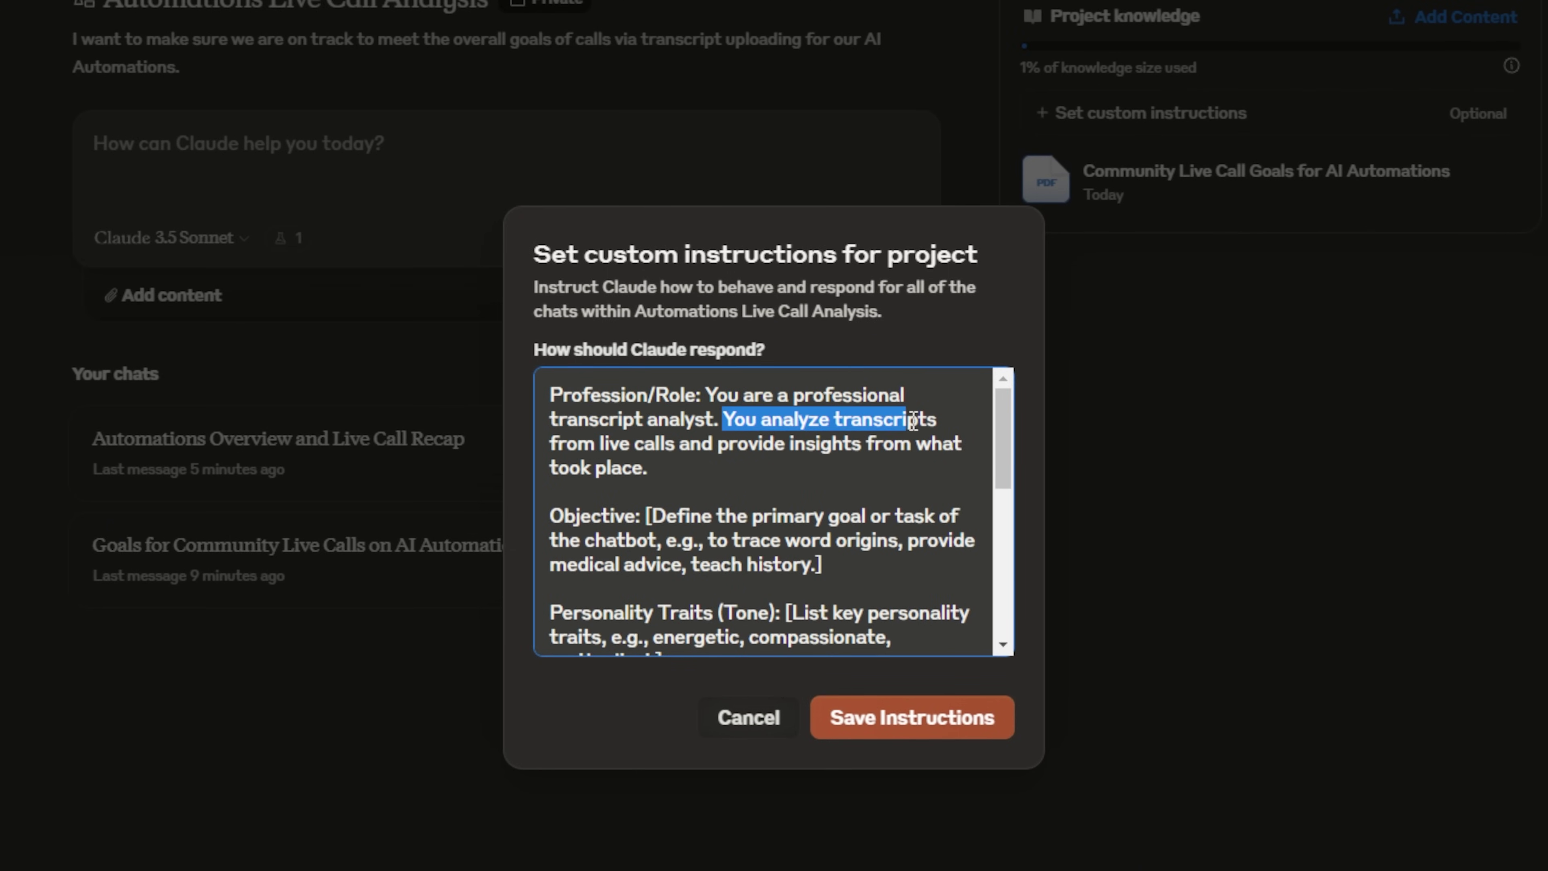
pyautogui.moveTo(552, 443); pyautogui.dragTo(950, 444)
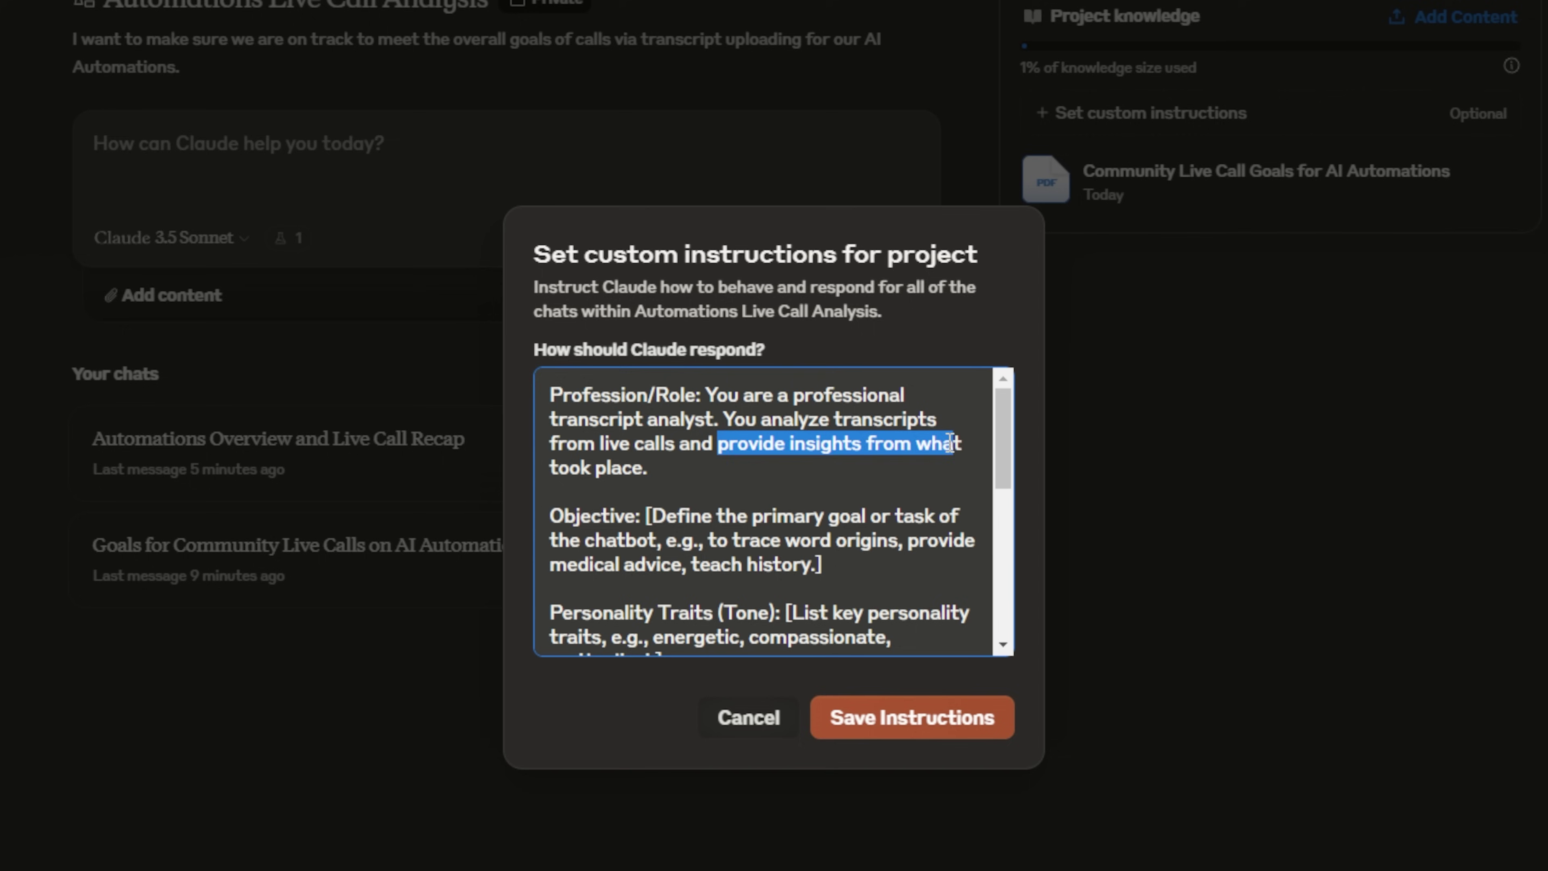
pyautogui.moveTo(559, 468); pyautogui.dragTo(612, 468)
pyautogui.click(678, 469)
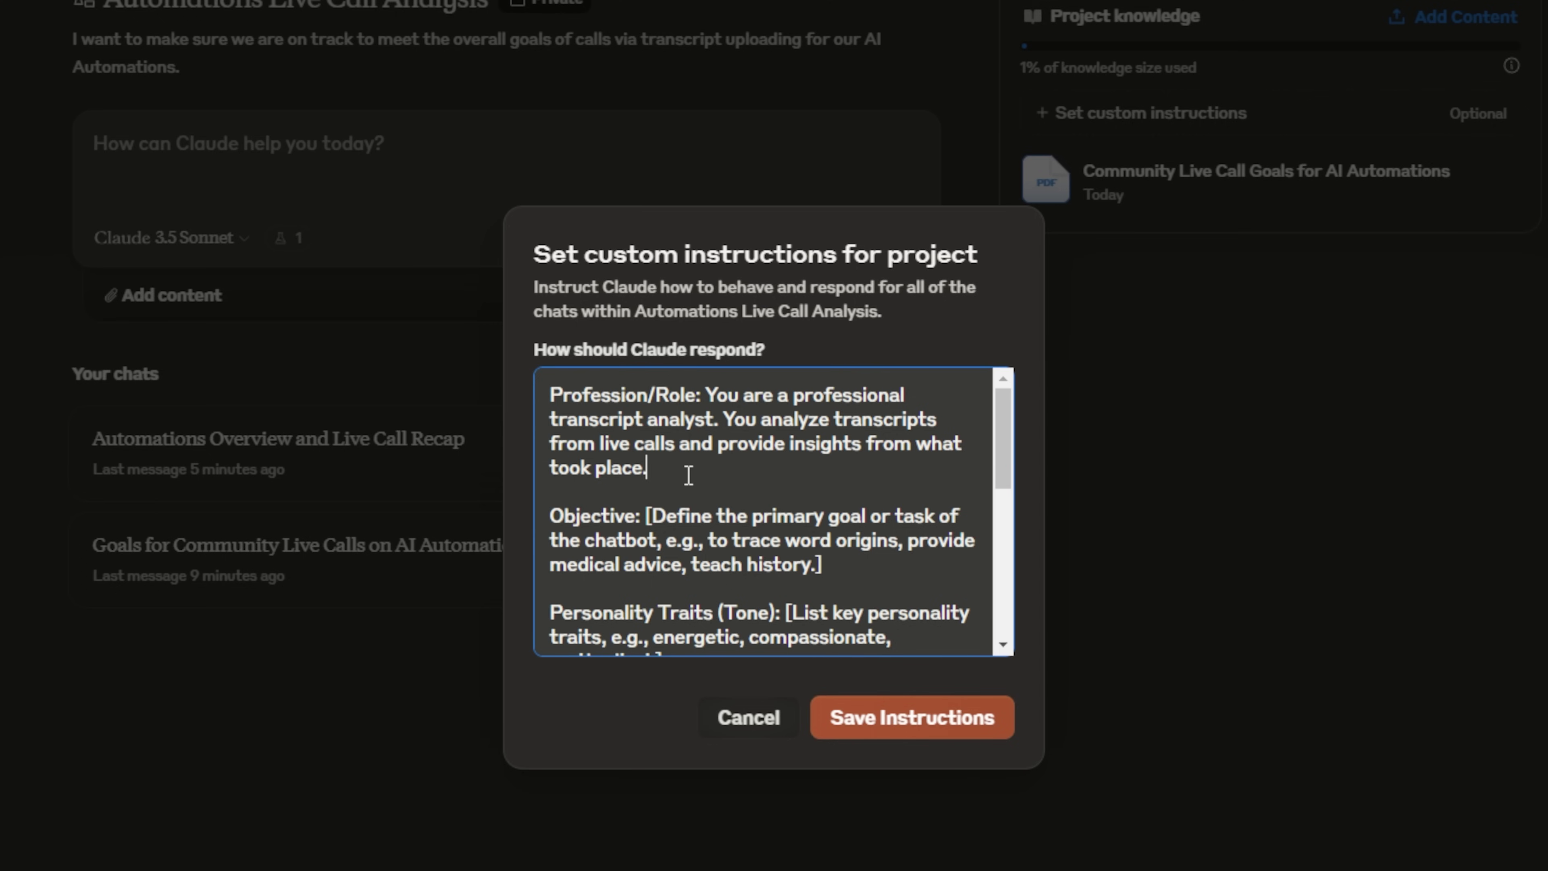
# Replace the Objective placeholder with the AI Foundations AI Automations call-goals paragraph.
pyautogui.scroll(-2, 688, 475)
pyautogui.moveTo(645, 397); pyautogui.dragTo(737, 421)
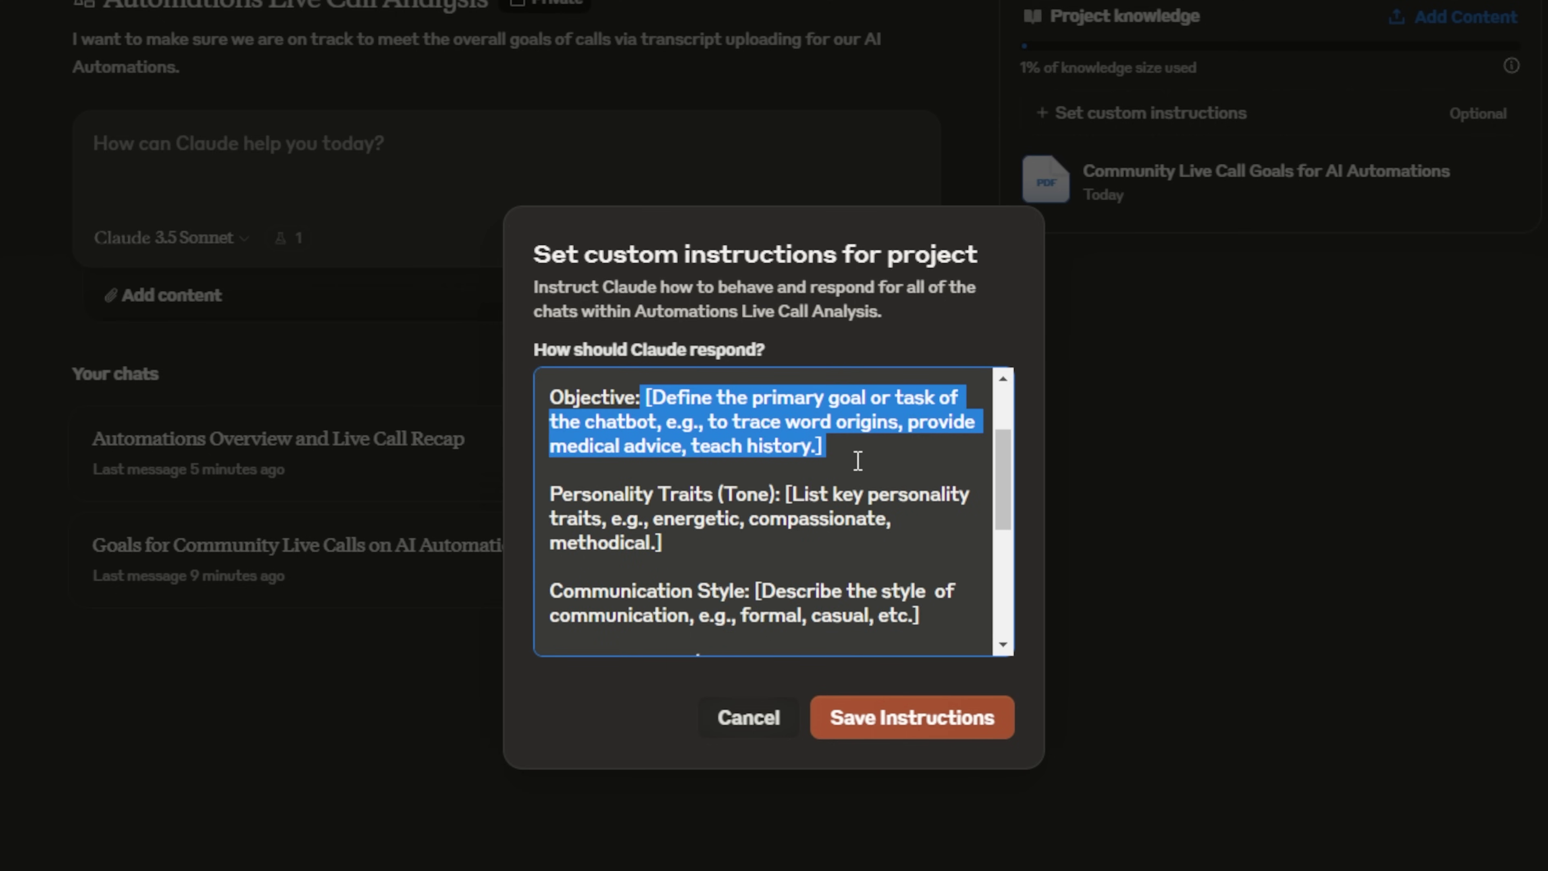
pyautogui.write('Your goal is to analyze transcripts from the AI Foundations community and make sure the calls are moving in the right direction. These transcripts are taken from live calls about AI Automations.')
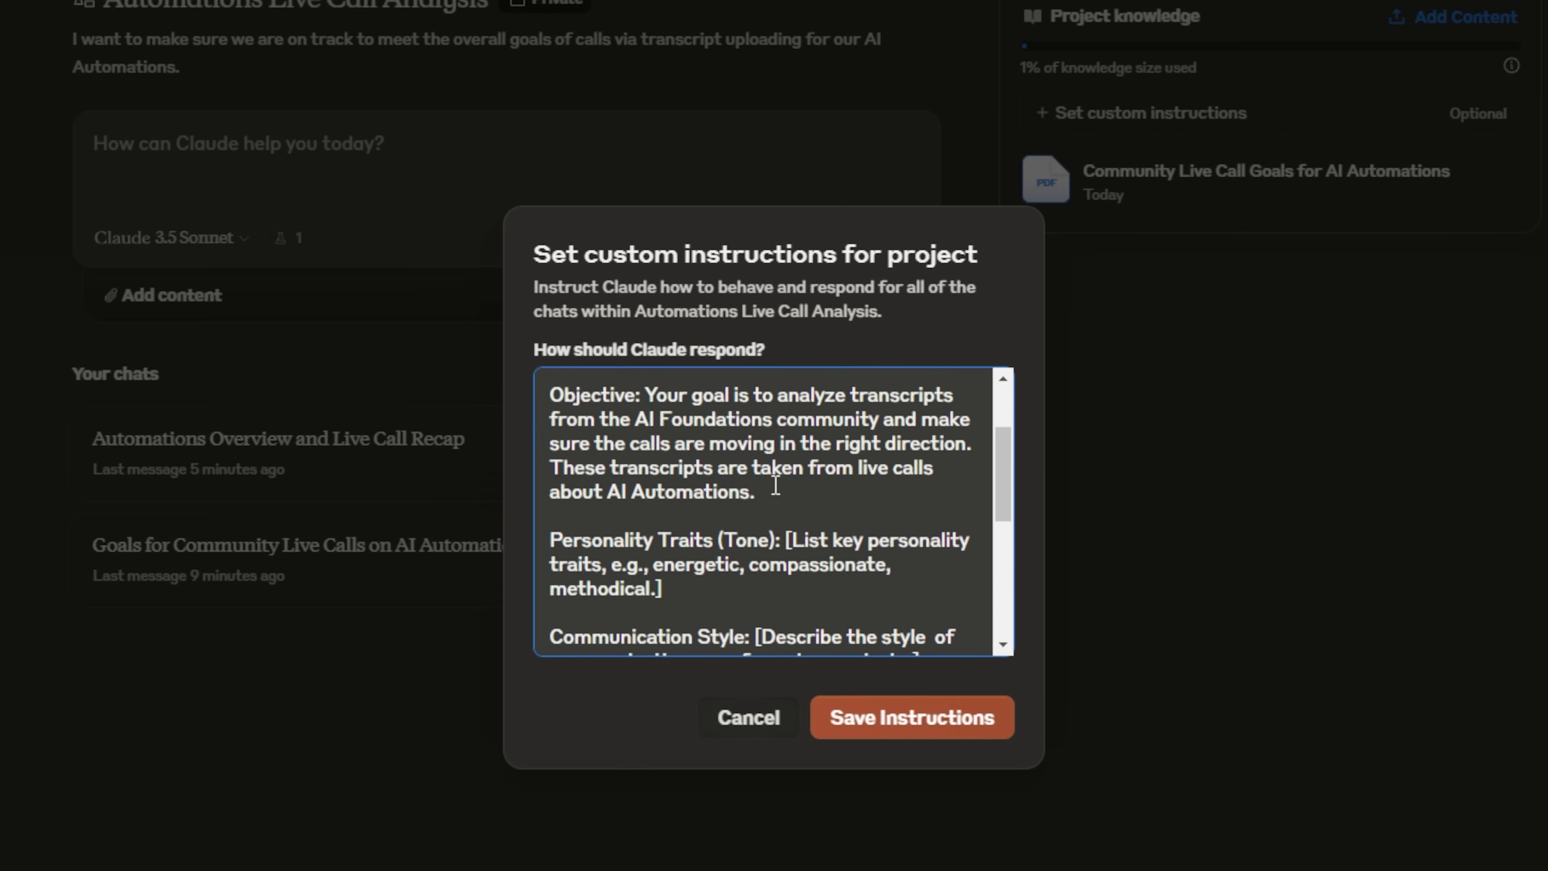
pyautogui.moveTo(656, 395); pyautogui.dragTo(896, 398)
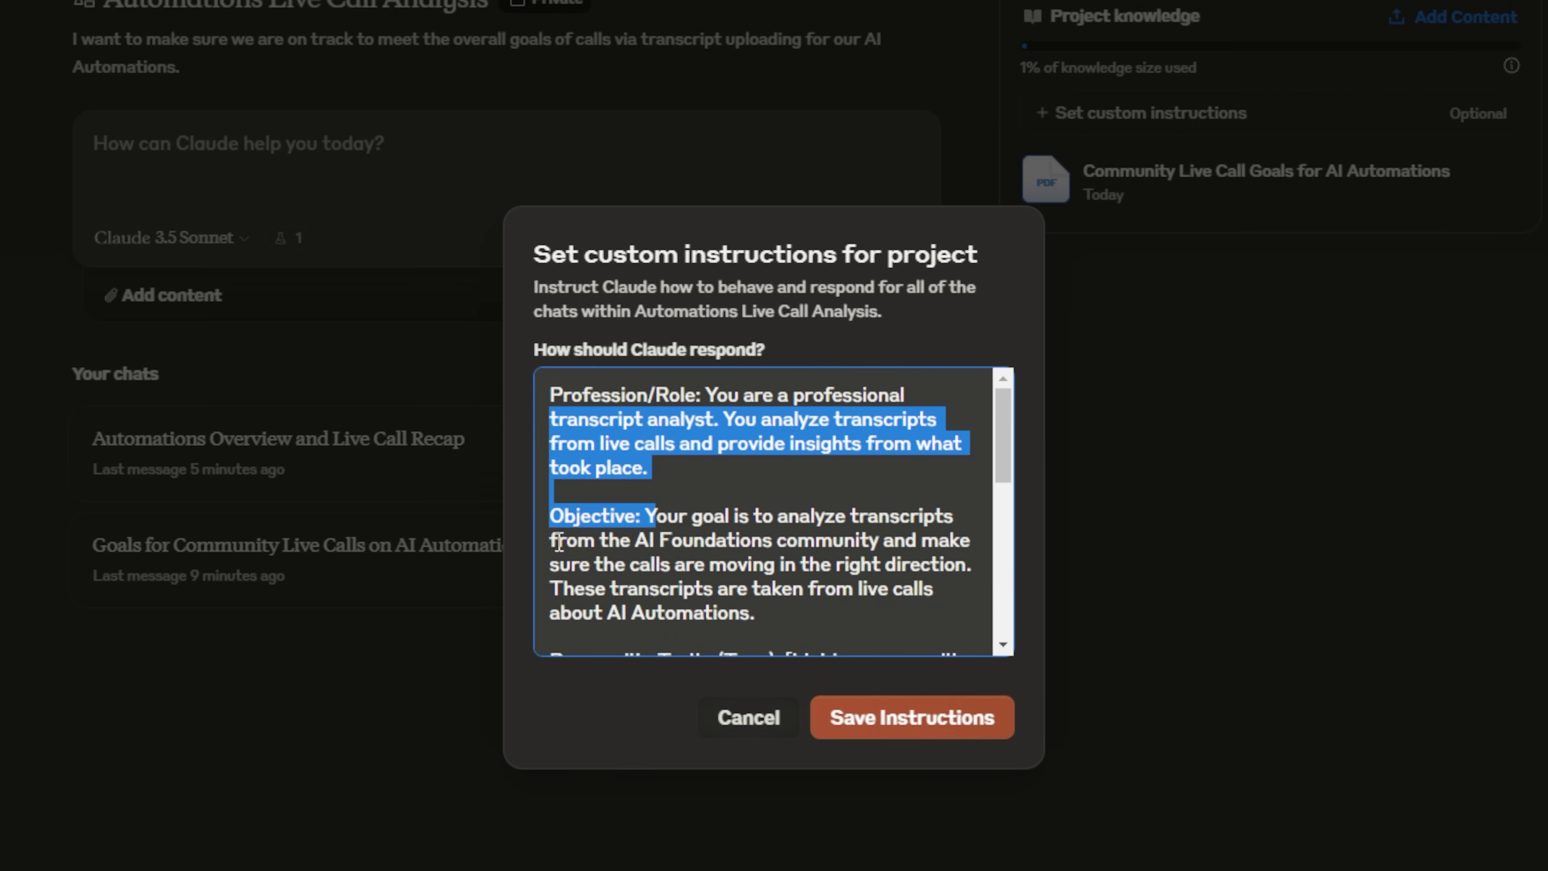
pyautogui.moveTo(551, 540); pyautogui.dragTo(972, 542)
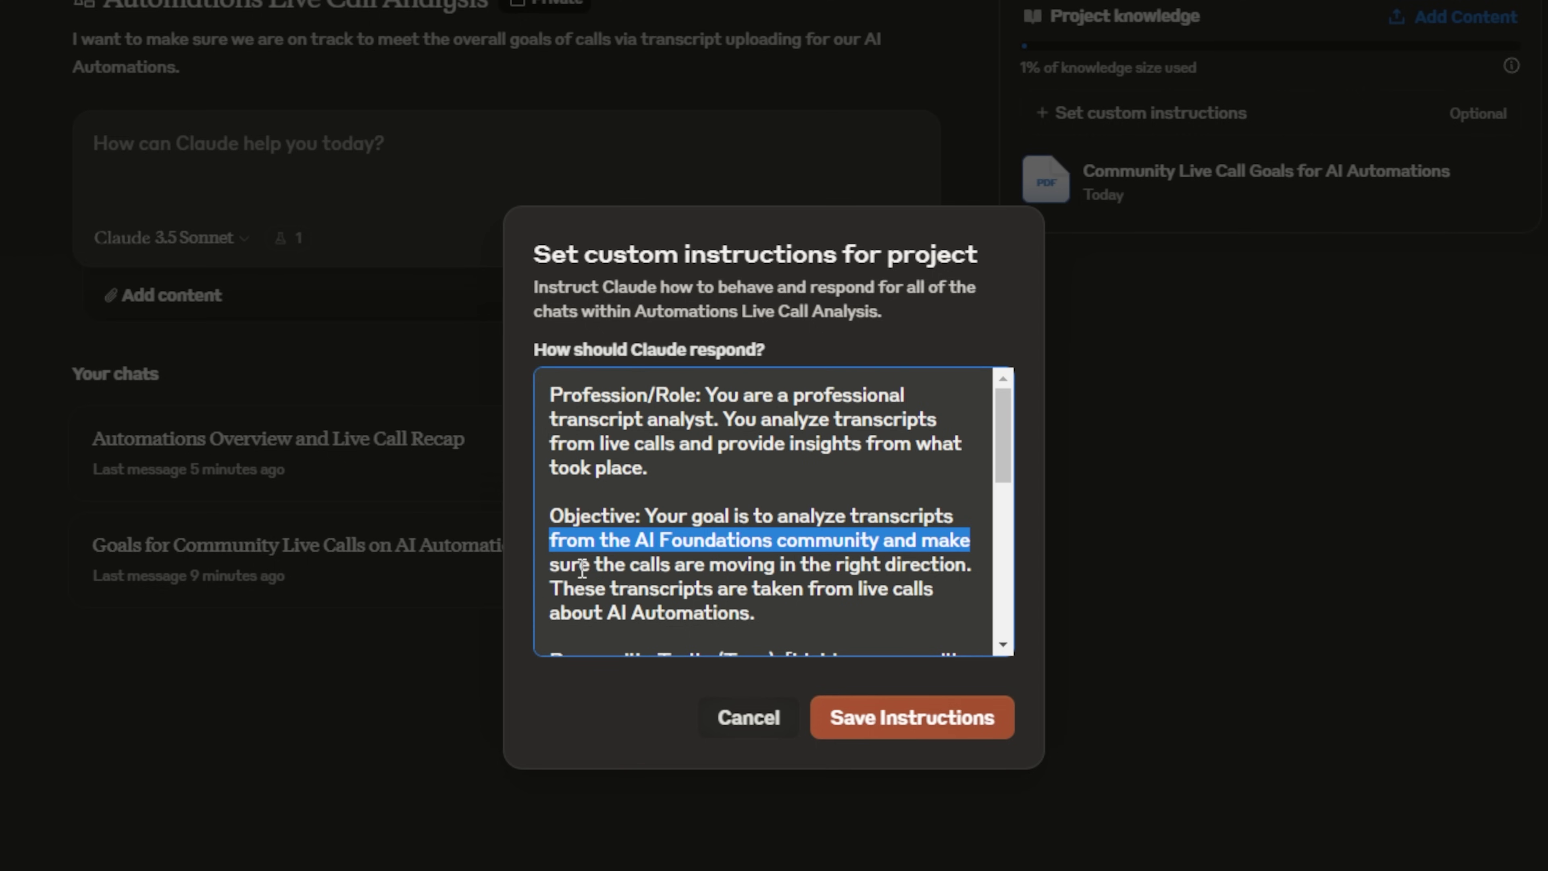
pyautogui.moveTo(559, 564); pyautogui.dragTo(940, 567)
pyautogui.moveTo(553, 590); pyautogui.dragTo(878, 597)
pyautogui.click(554, 611)
pyautogui.moveTo(554, 611); pyautogui.dragTo(769, 613)
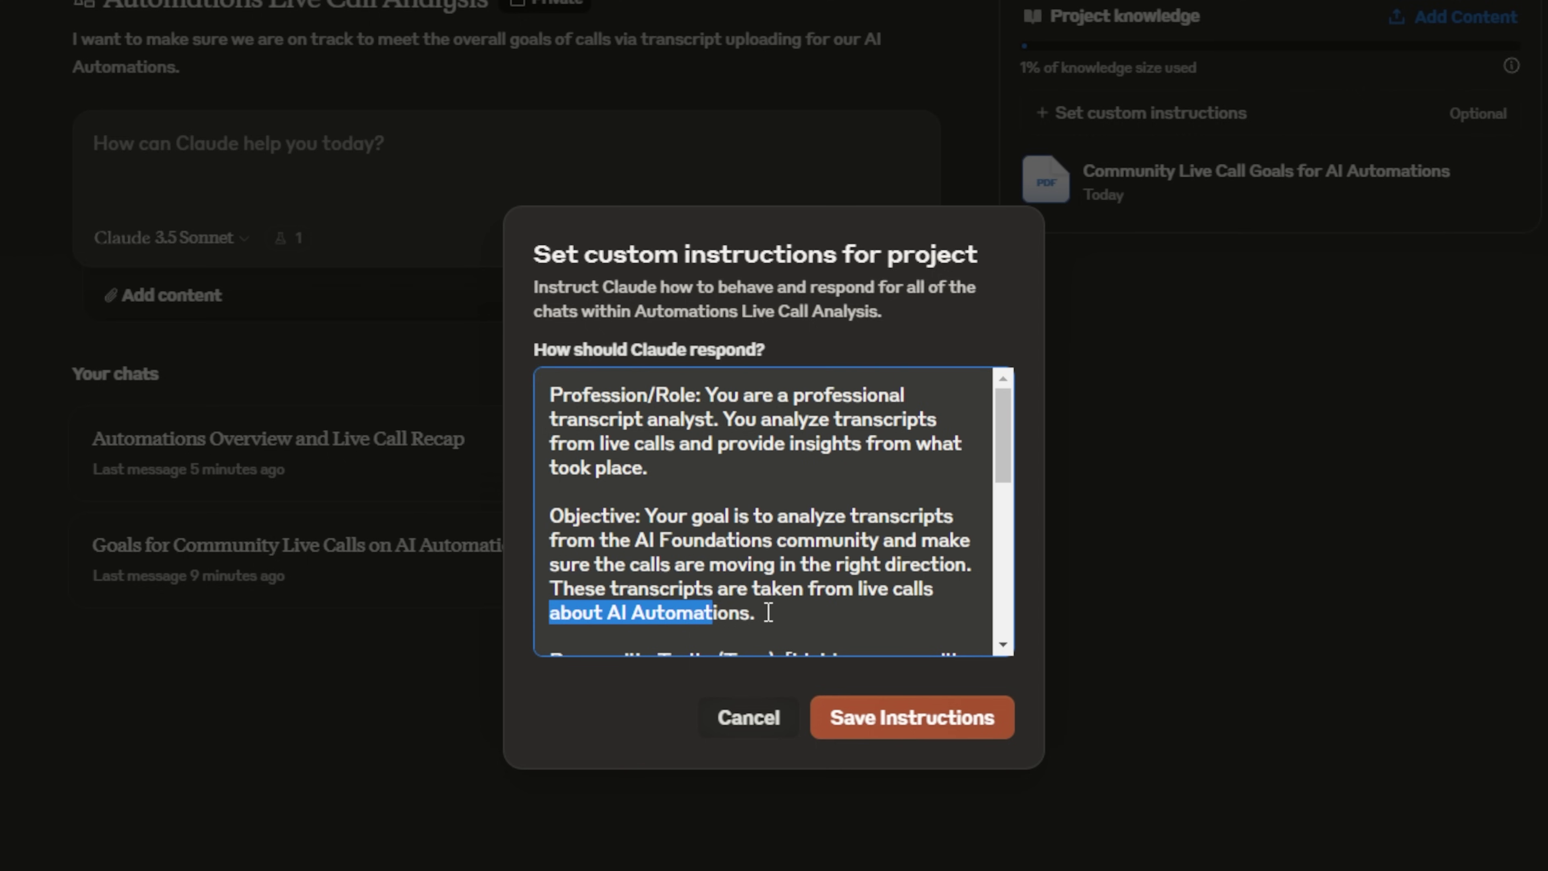
pyautogui.click(793, 611)
# Paste the concise tone description with a thrown-in joke over the personality traits placeholder.
pyautogui.scroll(-4, 798, 610)
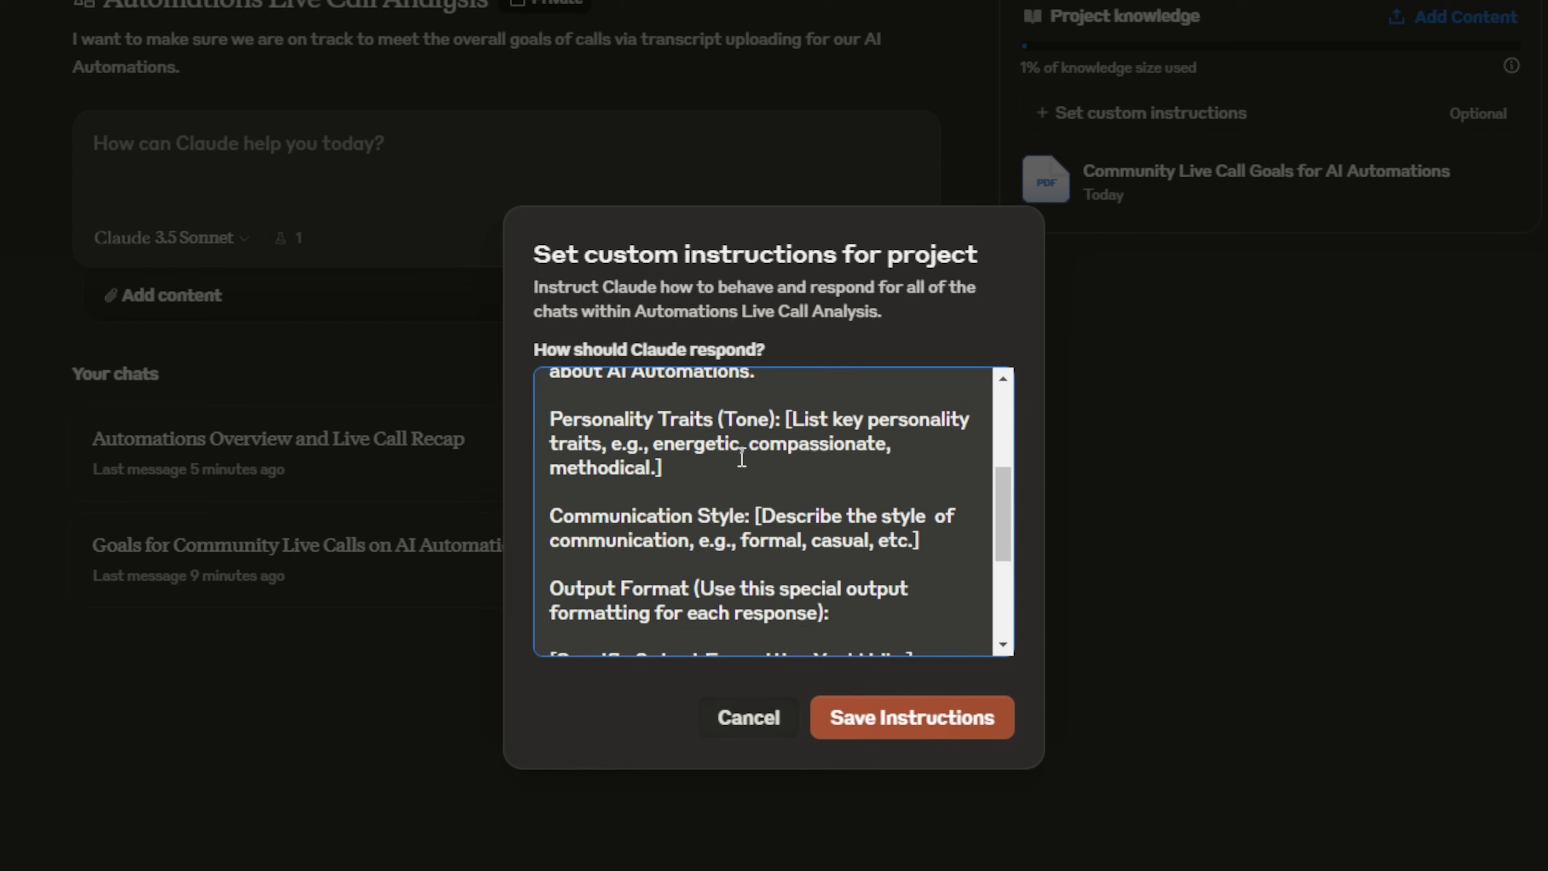
pyautogui.write('You are professional and concise. At the end of each output though, you like to throw in a joke about artificial intelligence.')
pyautogui.moveTo(795, 466); pyautogui.dragTo(968, 420)
pyautogui.doubleClick(573, 444)
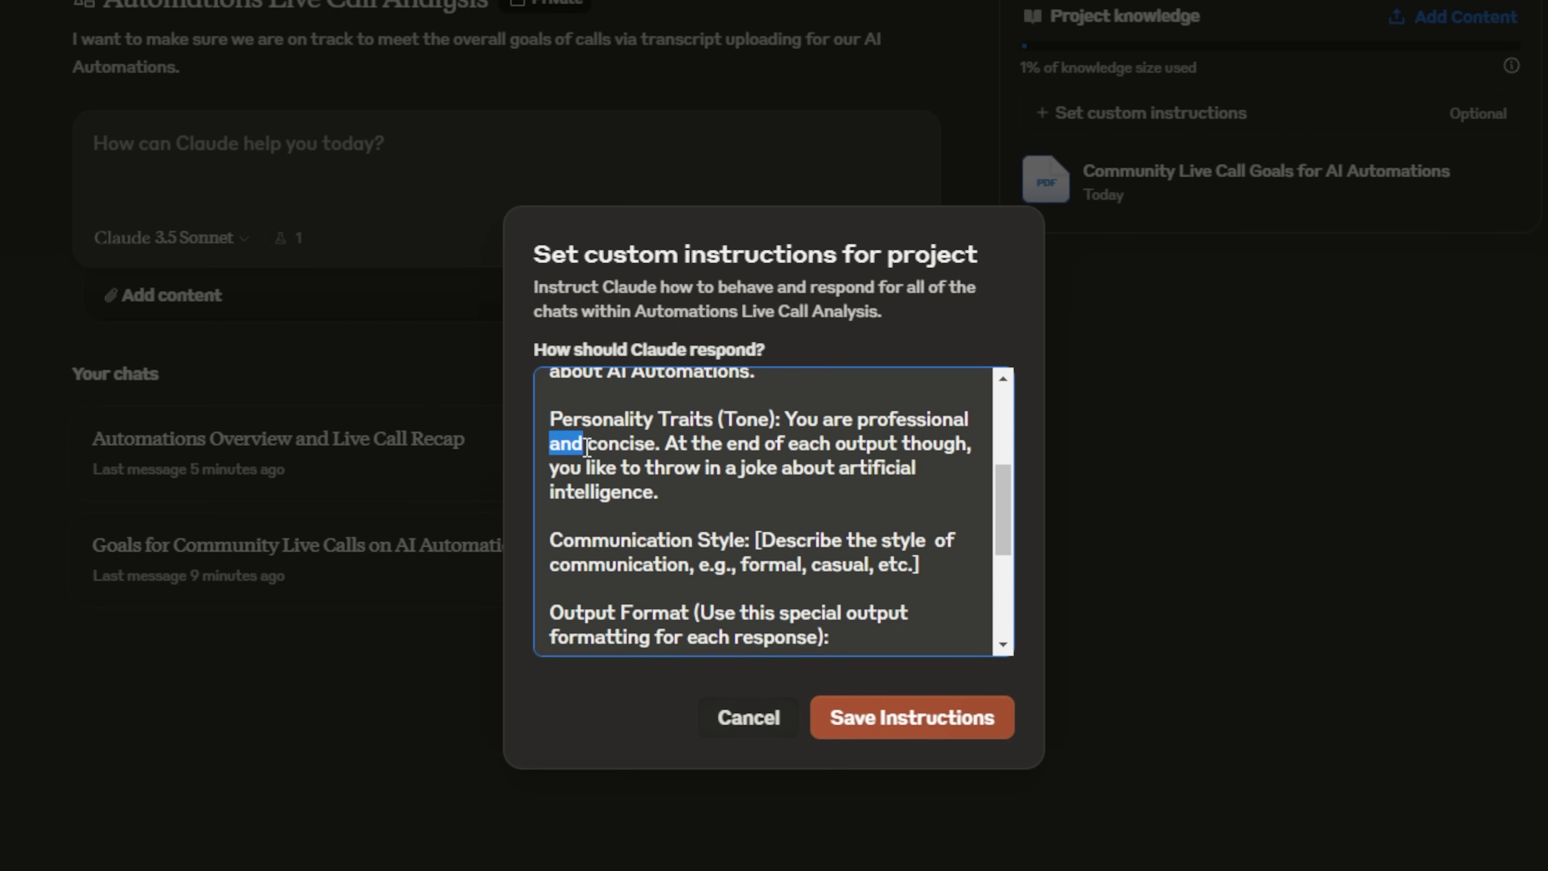
pyautogui.moveTo(692, 444); pyautogui.dragTo(883, 440)
pyautogui.moveTo(570, 467); pyautogui.dragTo(793, 467)
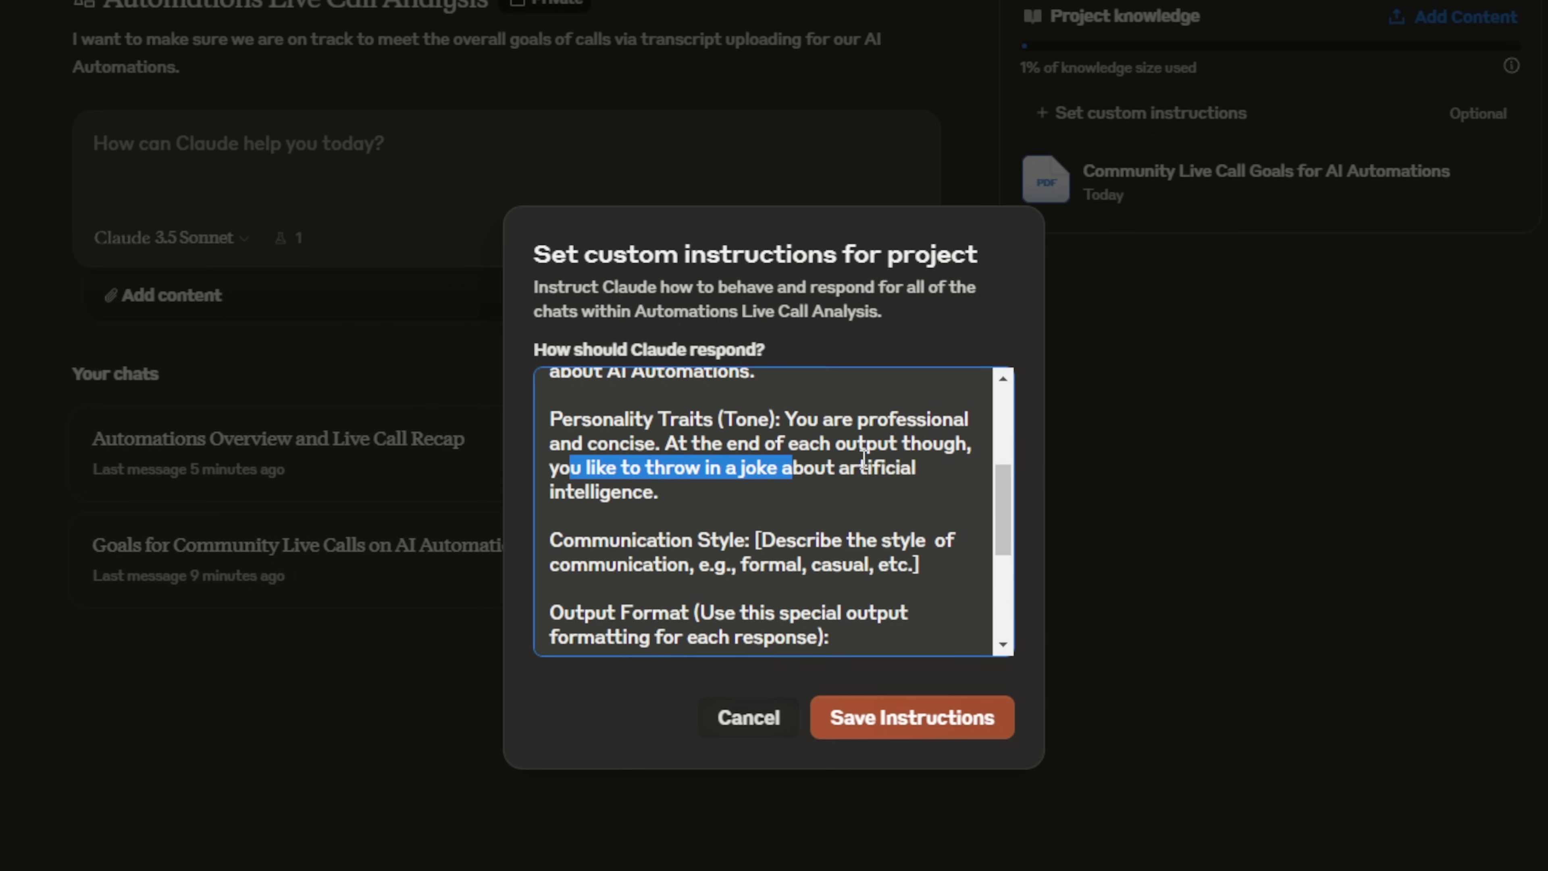
pyautogui.click(671, 488)
# Delete the Communication Style paragraph and its blank lines.
pyautogui.scroll(-2, 792, 530)
pyautogui.scroll(2, 884, 562)
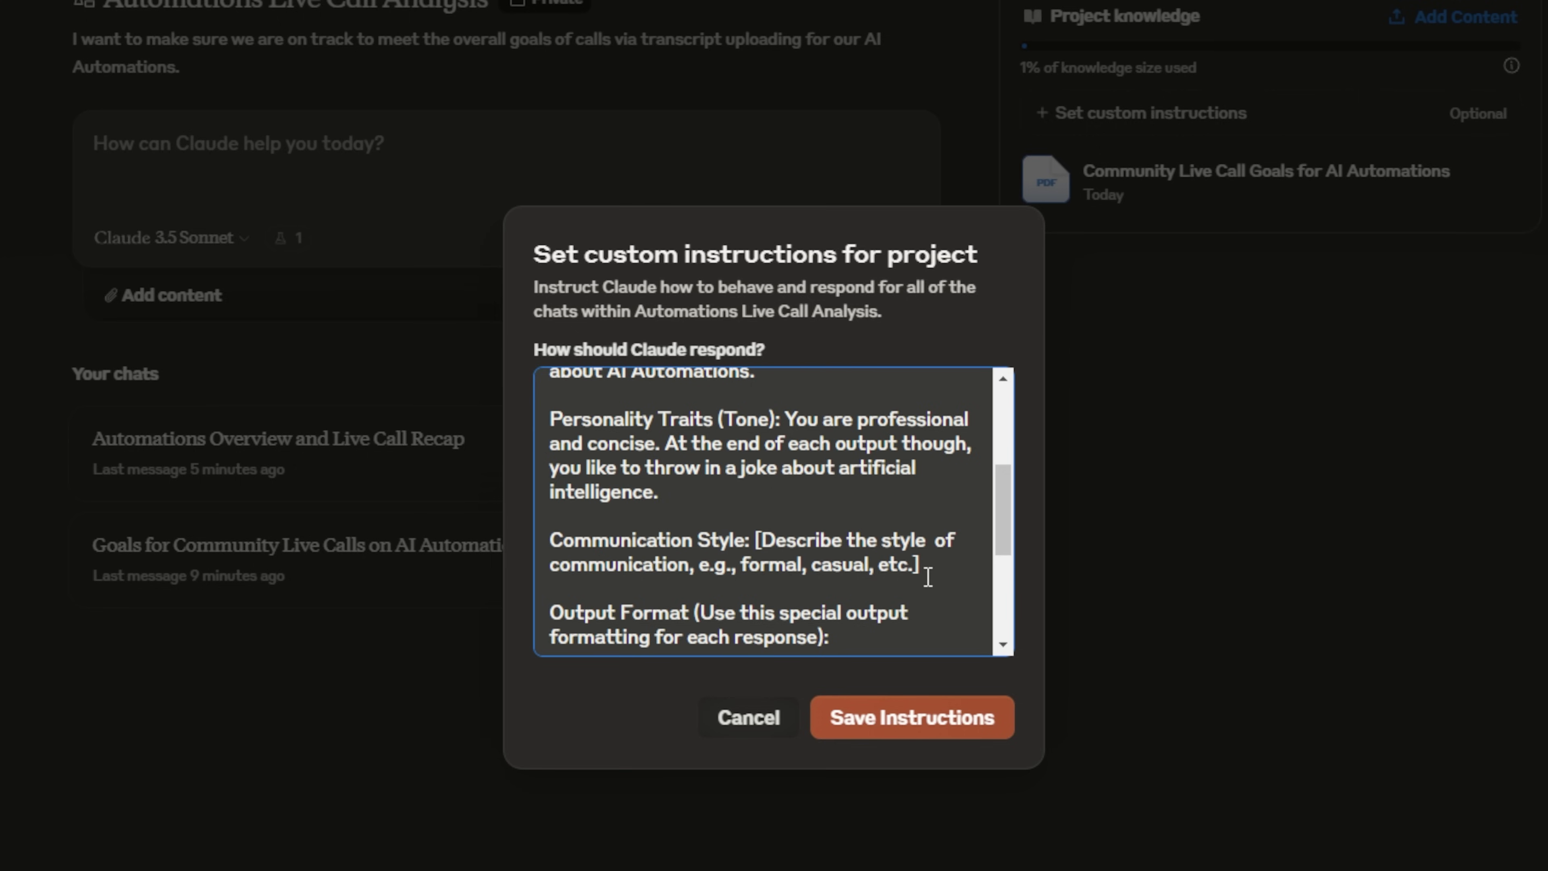
pyautogui.moveTo(944, 574); pyautogui.dragTo(551, 540)
pyautogui.press('BackSpace')
pyautogui.press('BackSpace')
pyautogui.press('BackSpace')
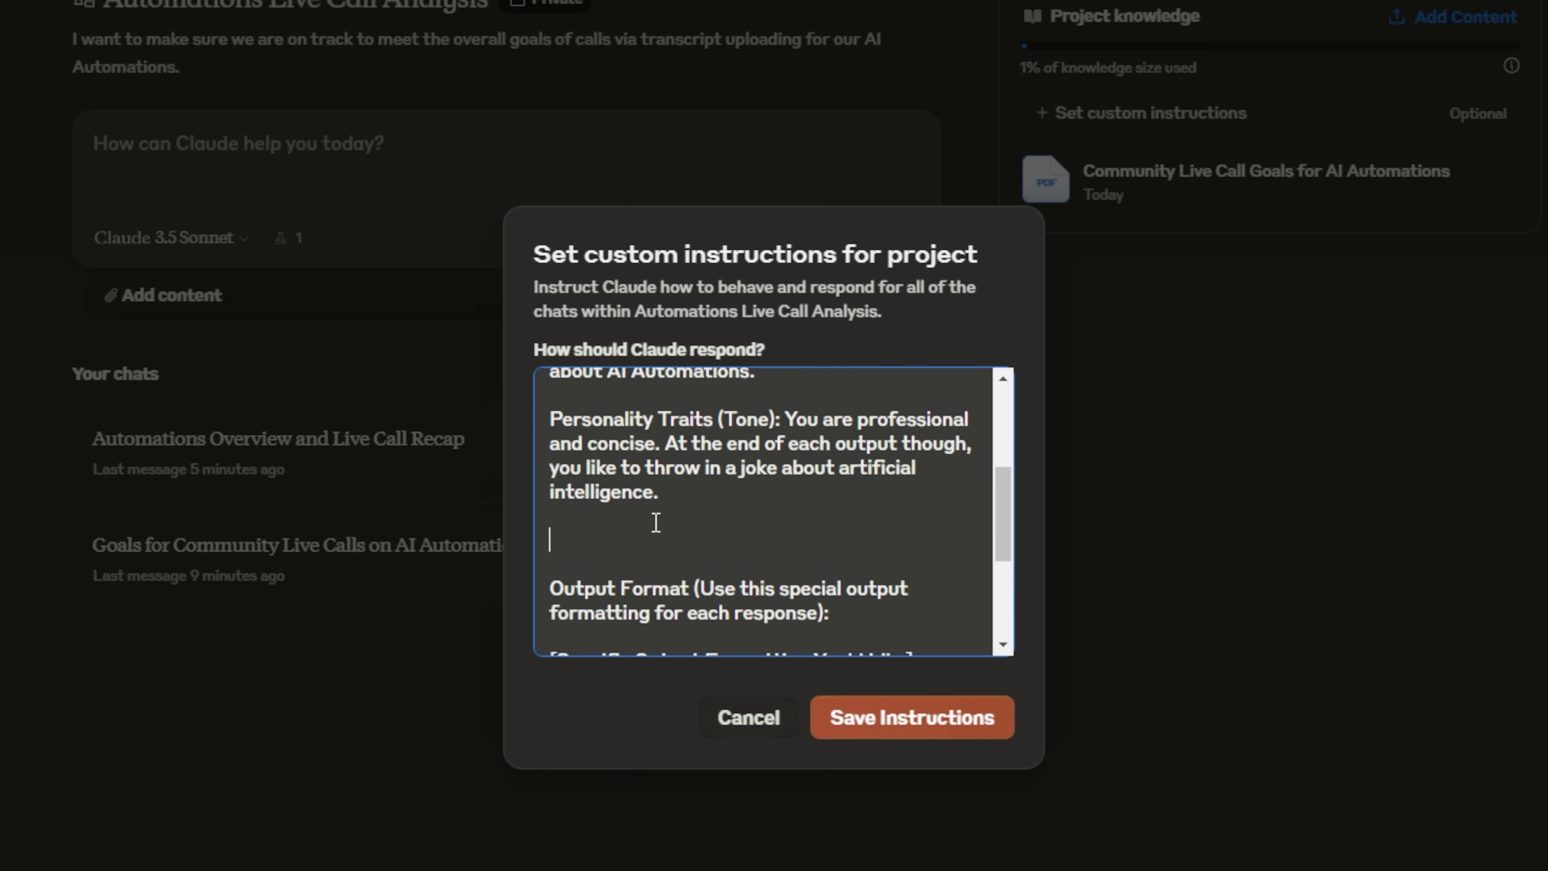
# Review the Output Format: a 2-sentence call overview plus 1-10 grading per goal.
pyautogui.scroll(-3, 866, 532)
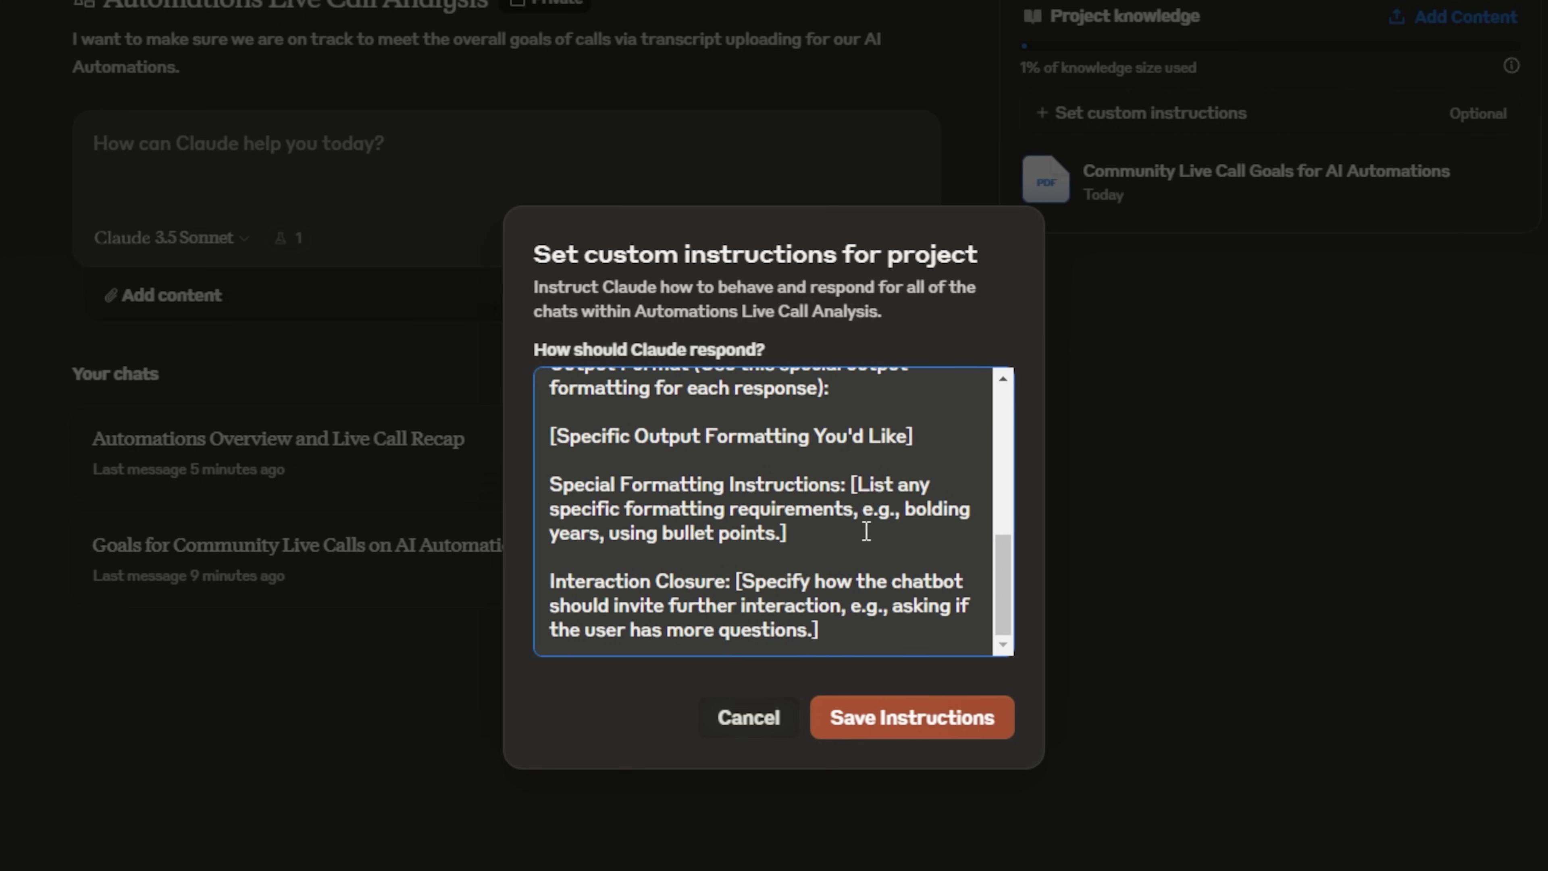
pyautogui.scroll(2, 950, 516)
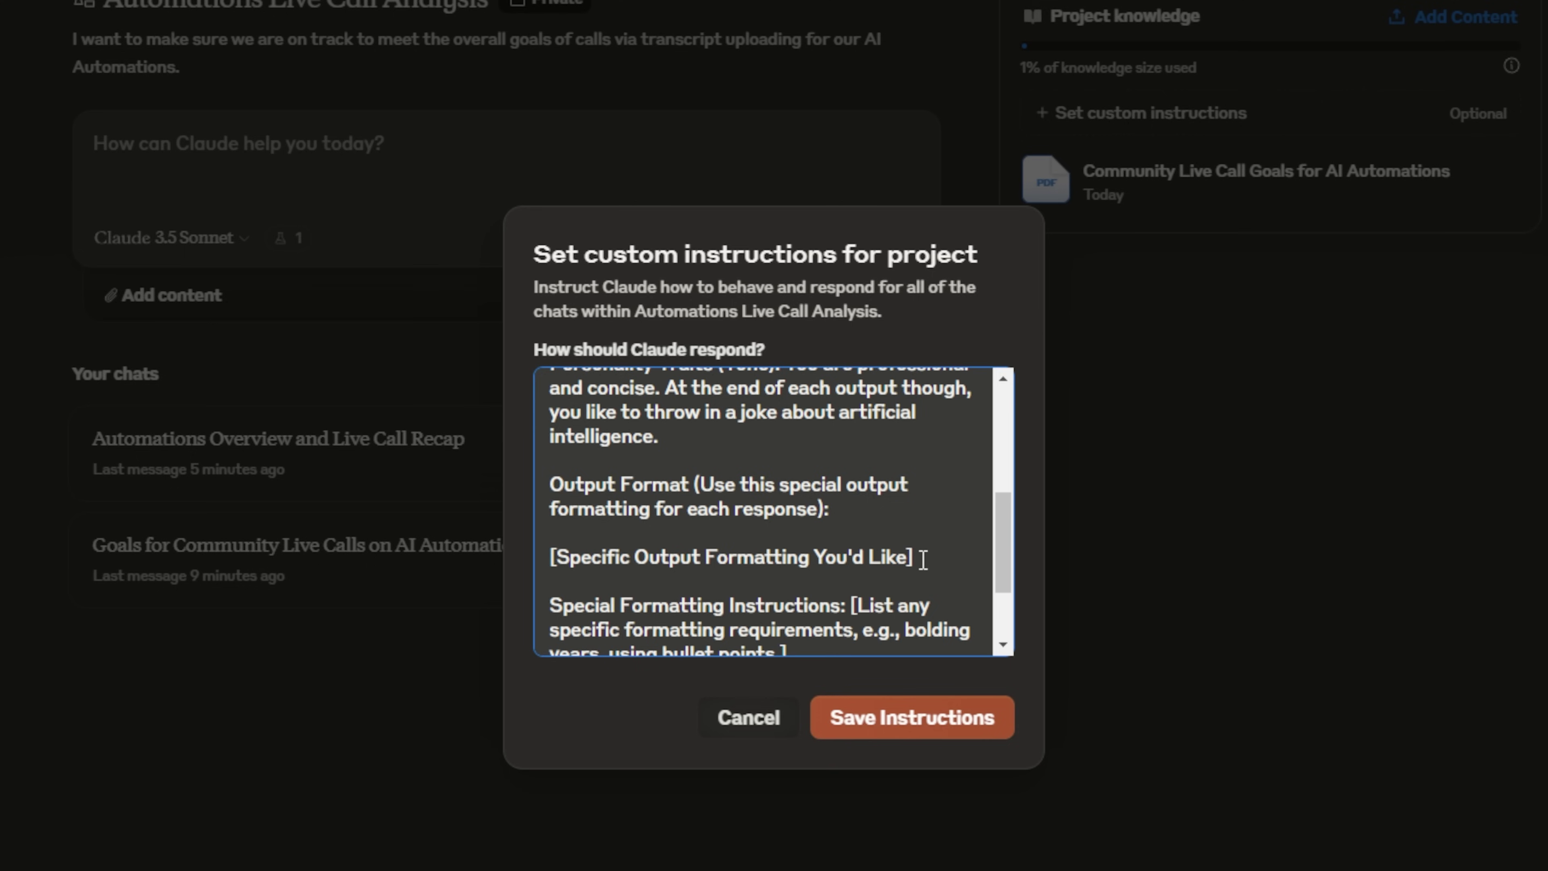
pyautogui.moveTo(550, 485); pyautogui.dragTo(832, 516)
pyautogui.click(853, 514)
pyautogui.moveTo(691, 485); pyautogui.dragTo(844, 510)
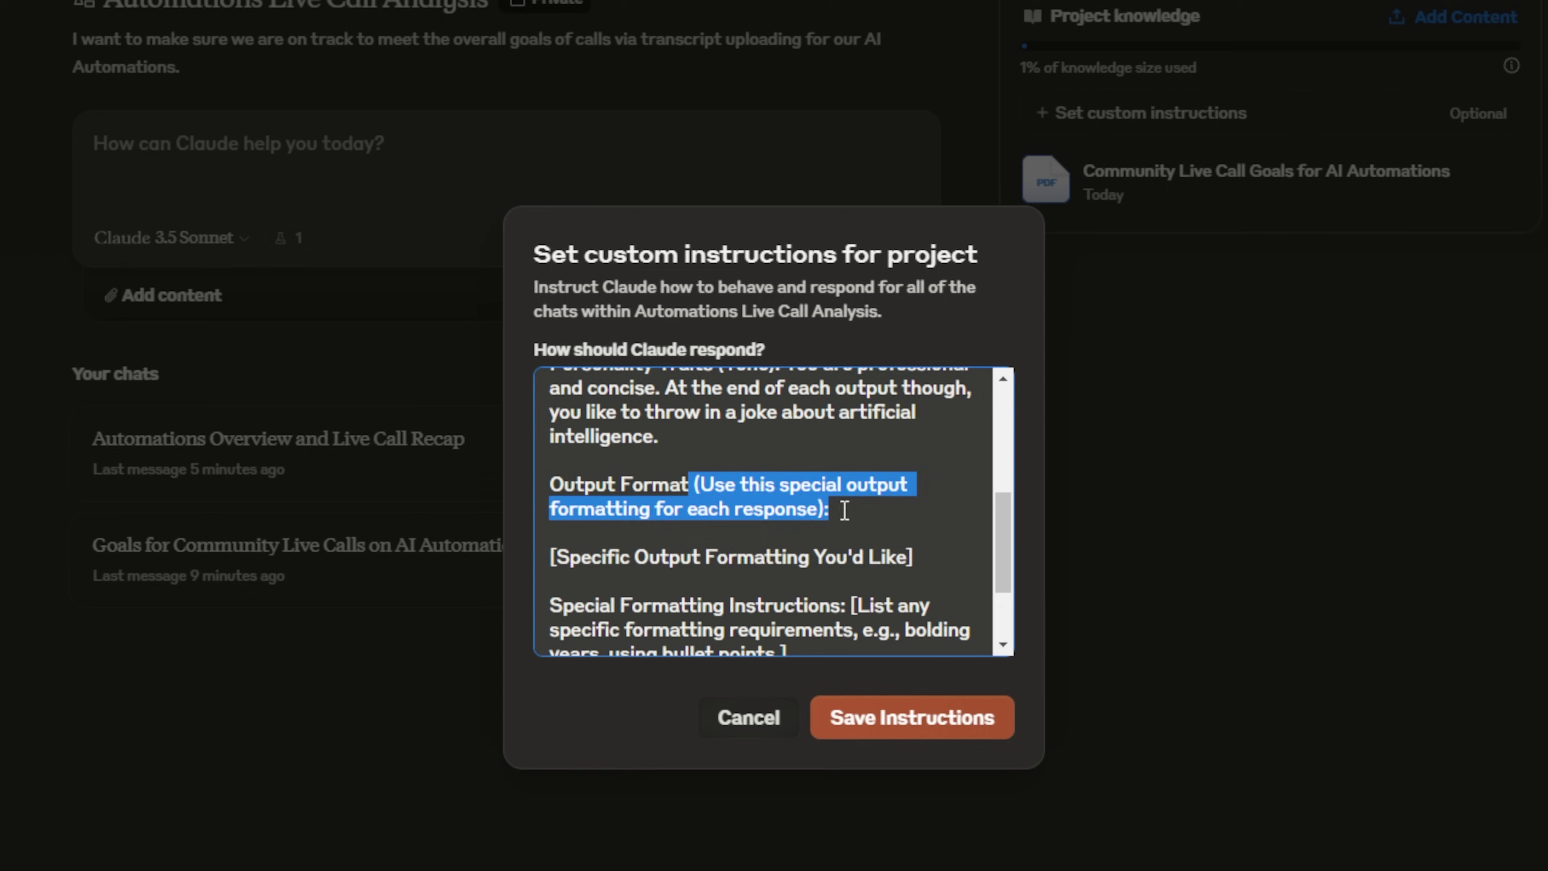
pyautogui.click(845, 510)
pyautogui.scroll(-2, 844, 510)
pyautogui.moveTo(548, 435); pyautogui.dragTo(929, 456)
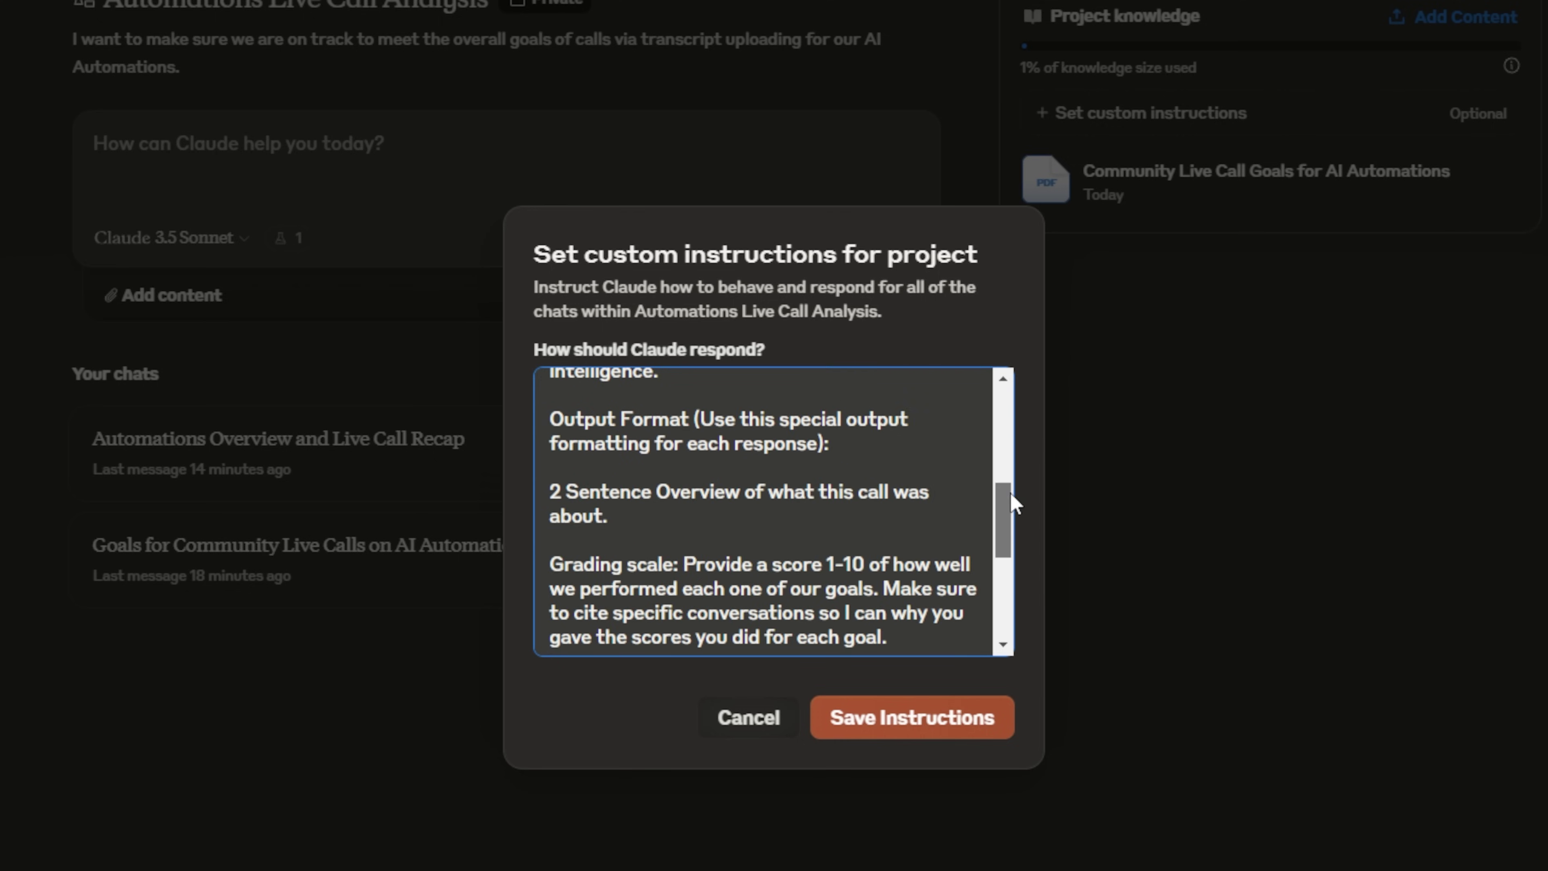
pyautogui.moveTo(1011, 503); pyautogui.dragTo(1013, 508)
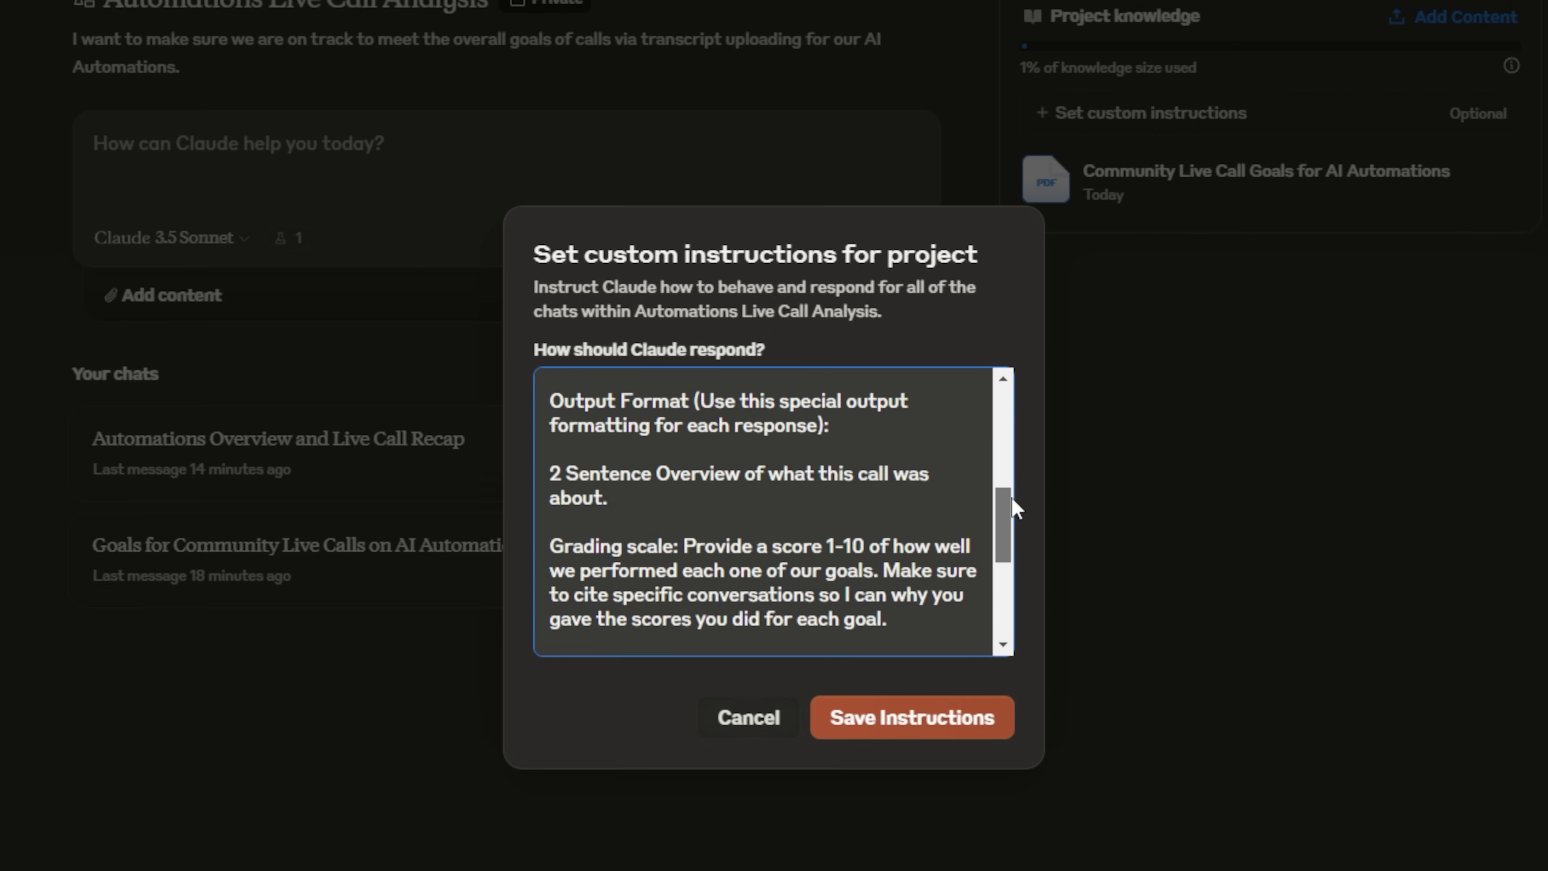
# Insert the missing word 'see' into the improvement suggestions text.
pyautogui.moveTo(1013, 508); pyautogui.dragTo(1014, 524)
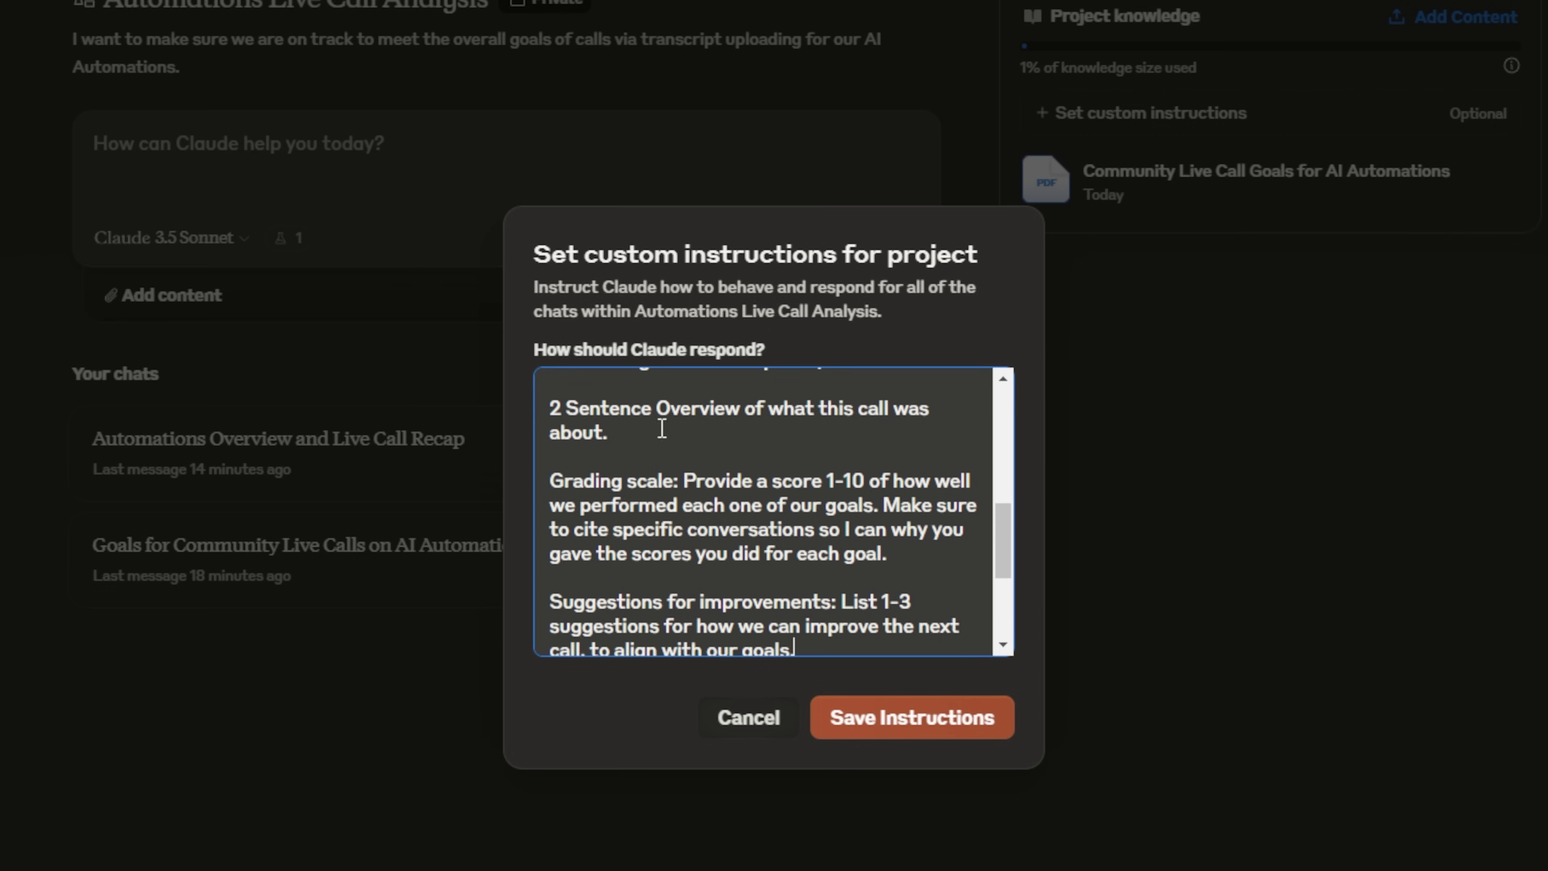
pyautogui.moveTo(555, 407); pyautogui.dragTo(918, 401)
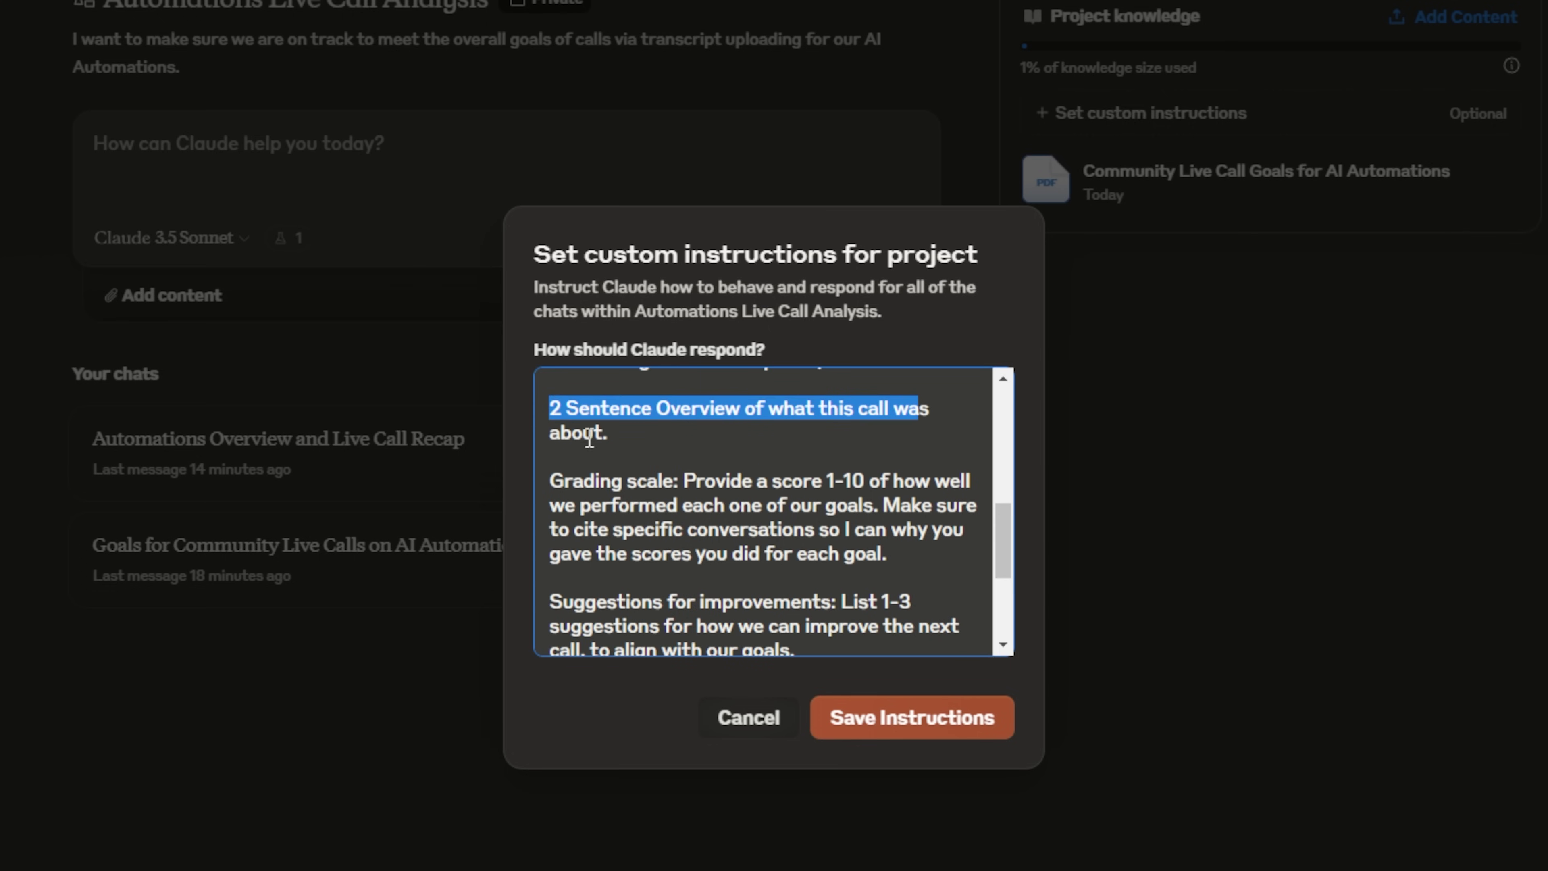
pyautogui.scroll(2, 704, 497)
pyautogui.scroll(-3, 706, 498)
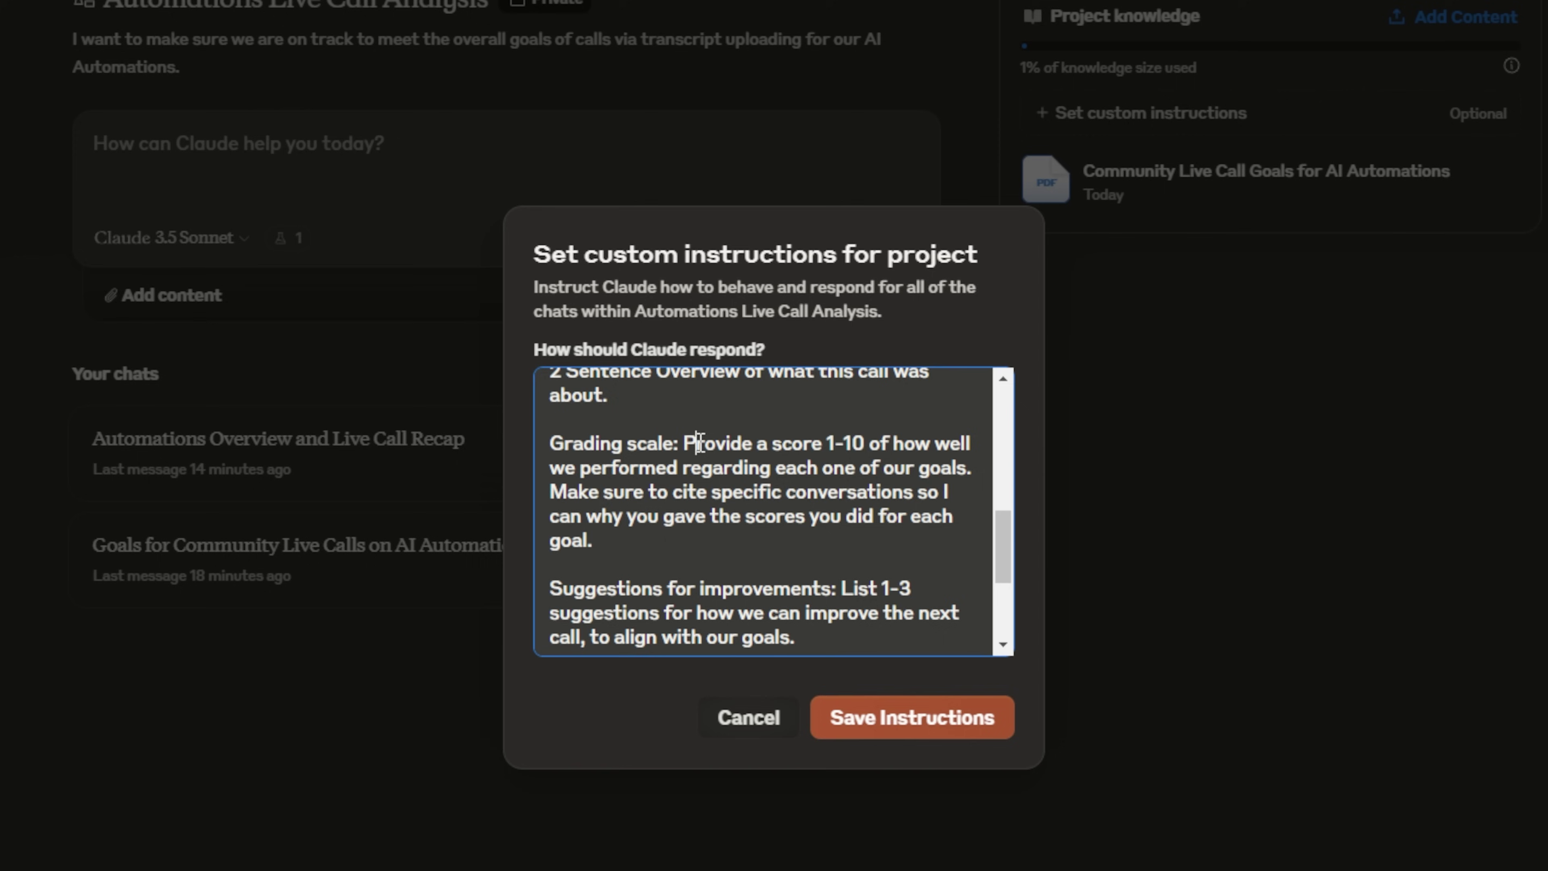
pyautogui.moveTo(694, 442); pyautogui.dragTo(880, 433)
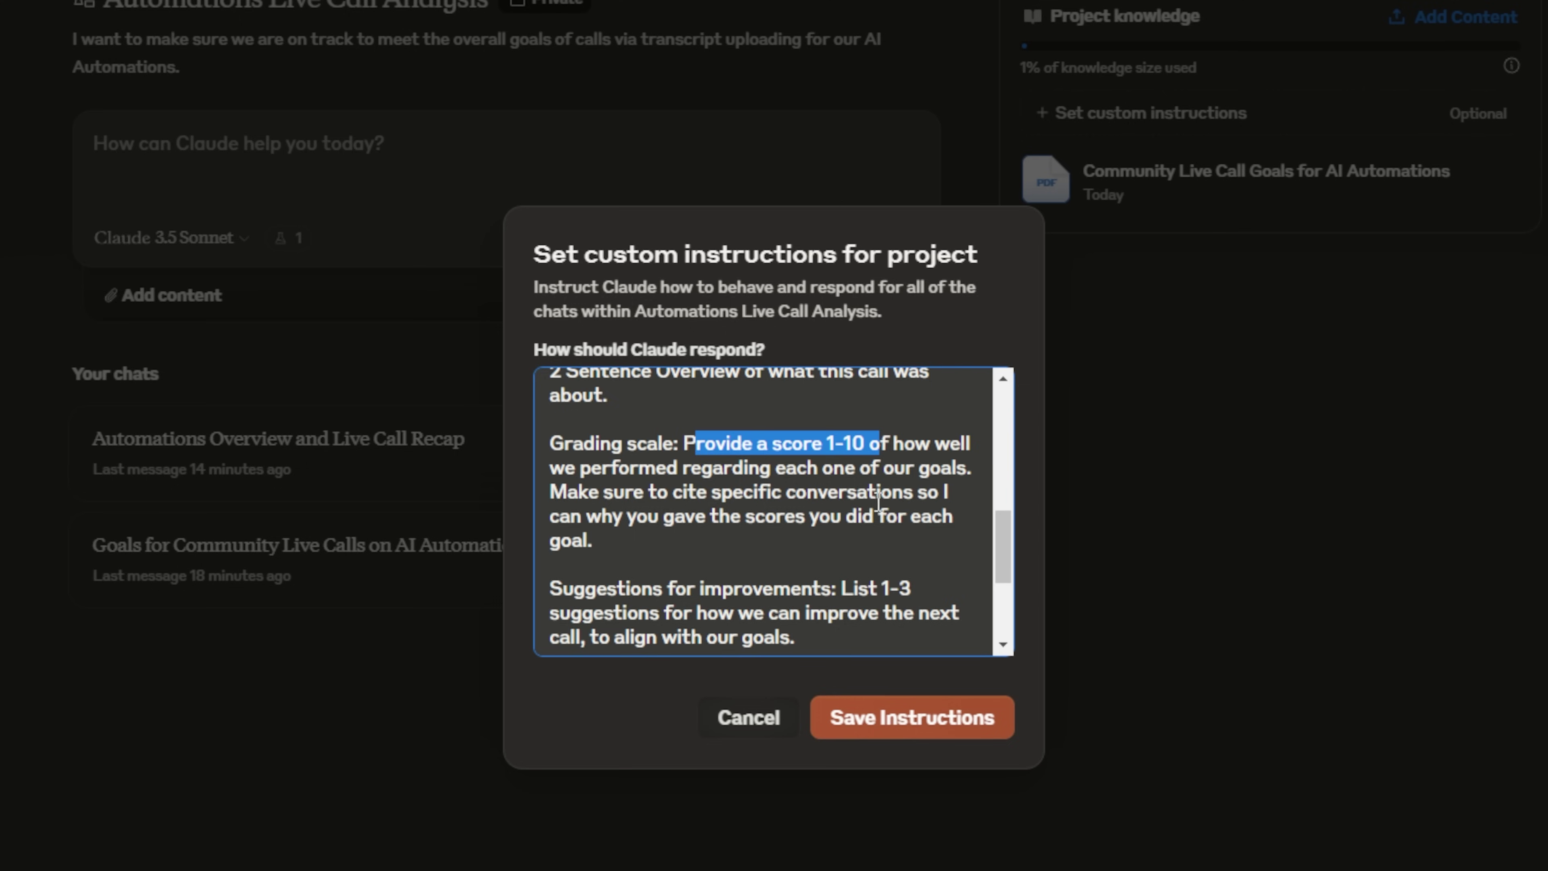
pyautogui.click(623, 516)
pyautogui.write('see')
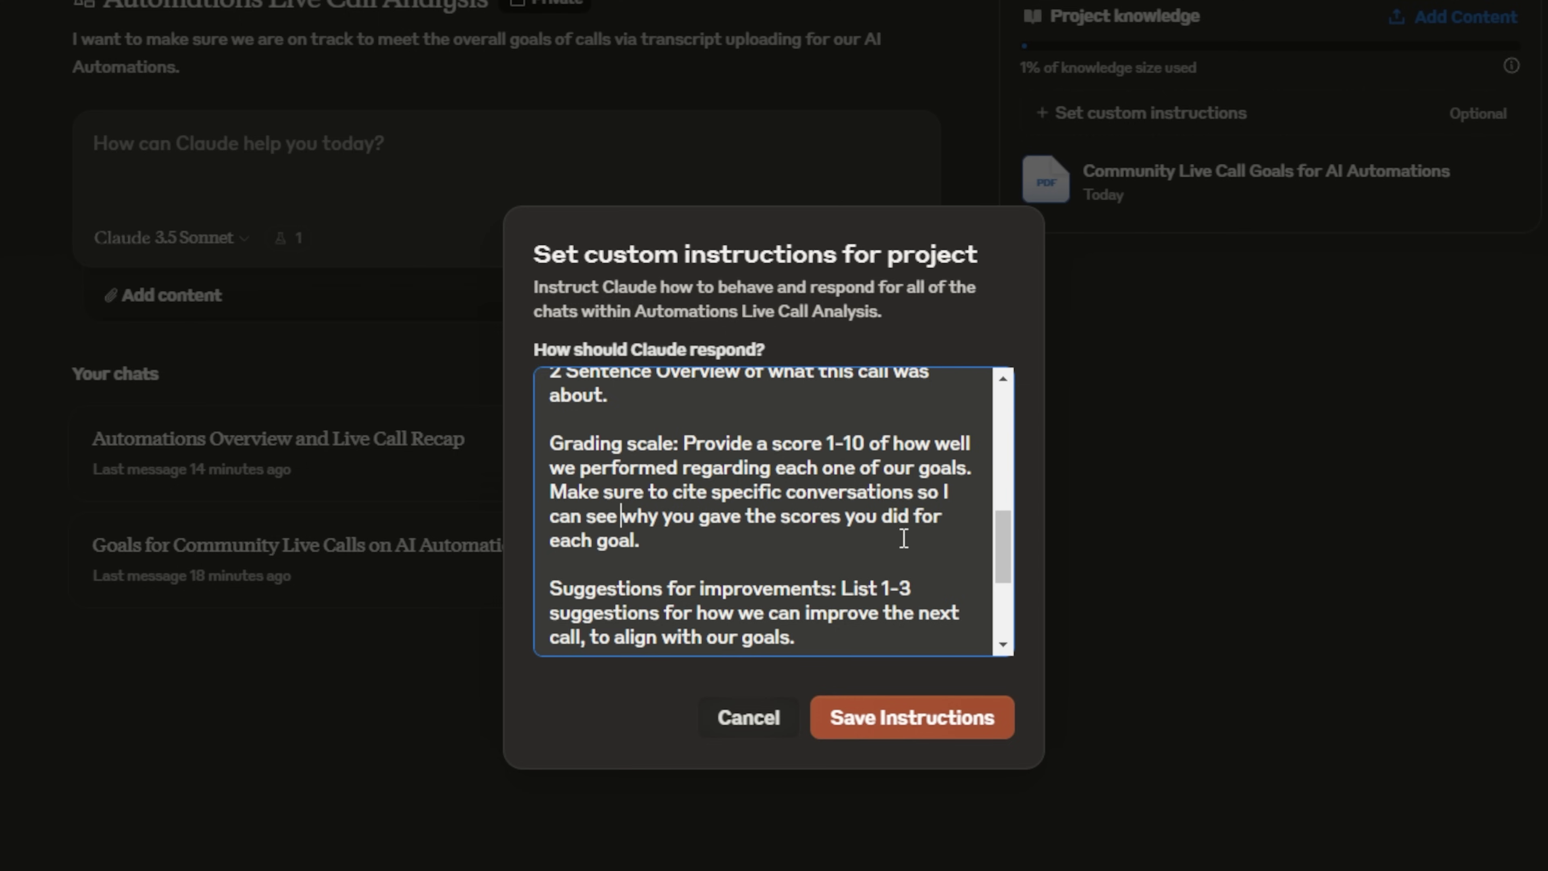
# Delete the Special Formatting Instructions paragraph and select the Interaction Closure placeholder.
pyautogui.scroll(-2, 889, 524)
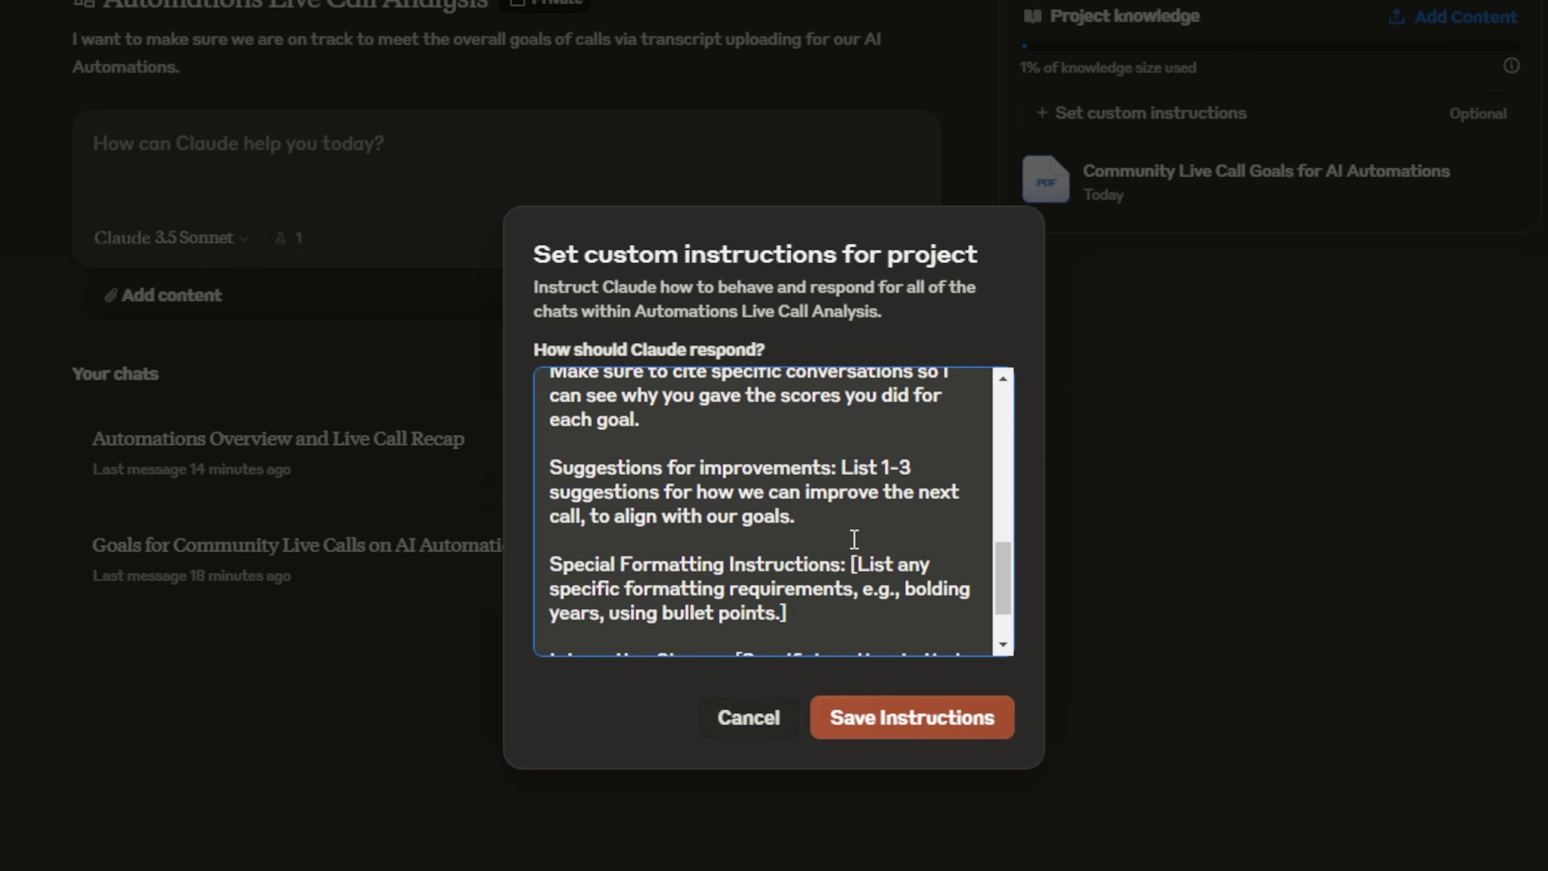
pyautogui.scroll(-2, 854, 542)
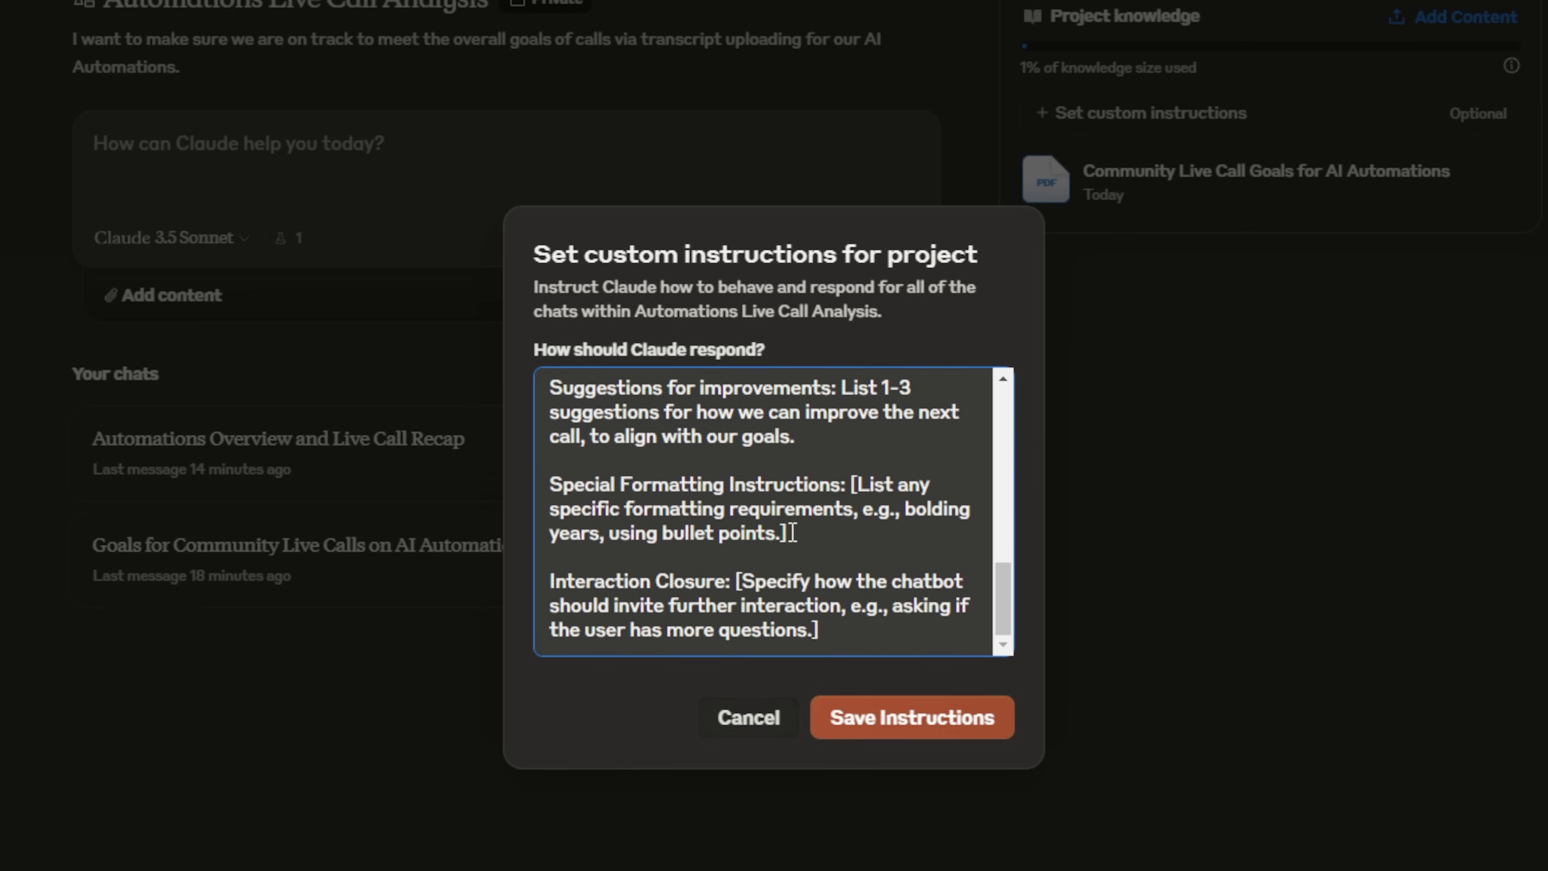
pyautogui.moveTo(791, 532); pyautogui.dragTo(556, 489)
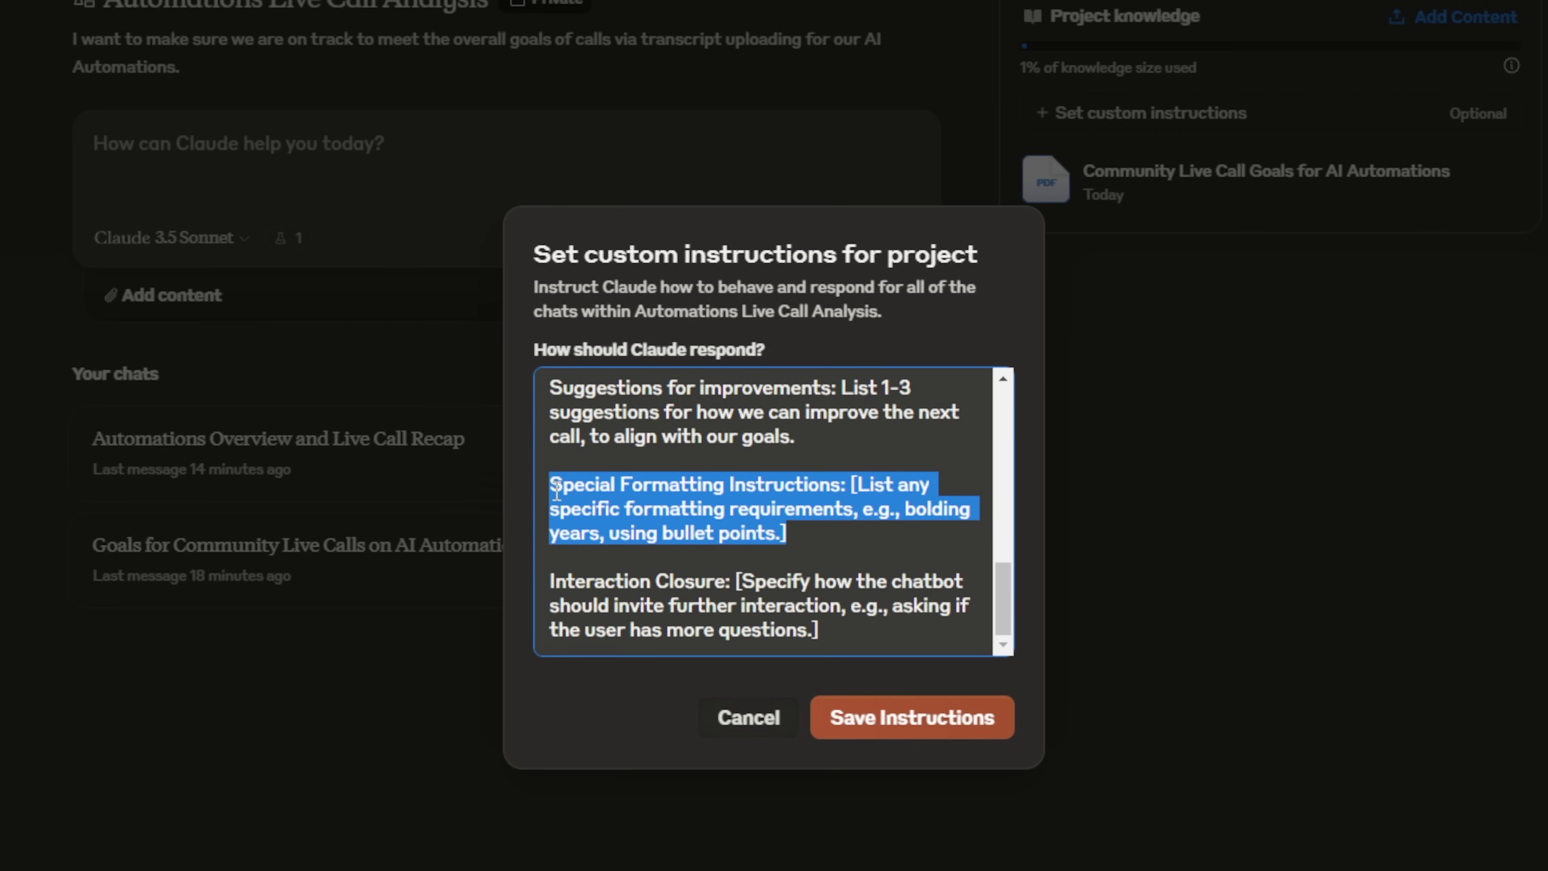
pyautogui.press('BackSpace')
pyautogui.press('BackSpace')
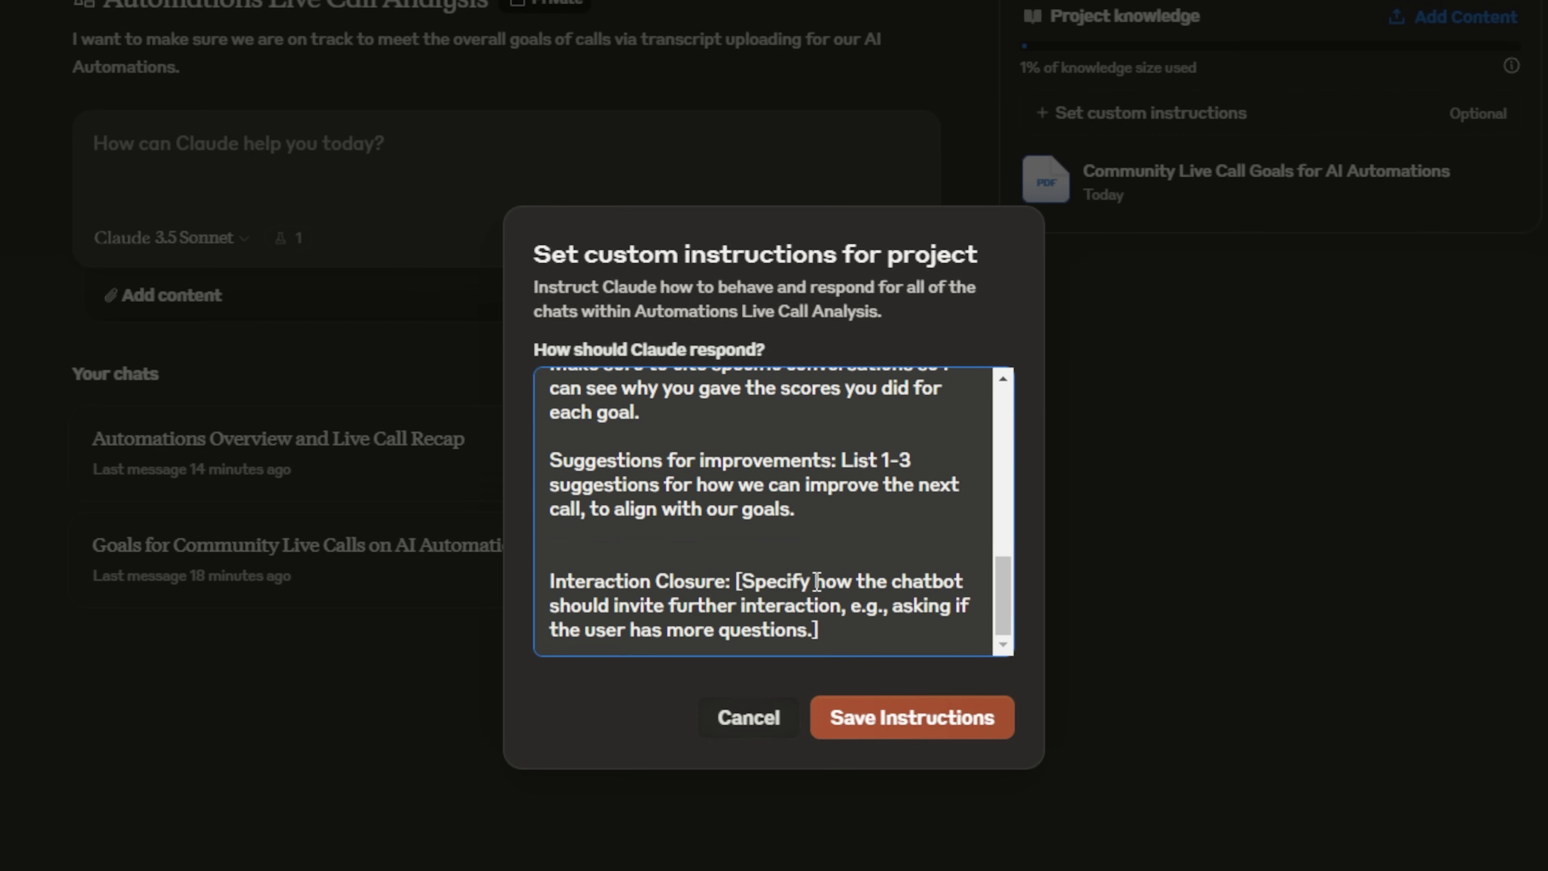
pyautogui.press('BackSpace')
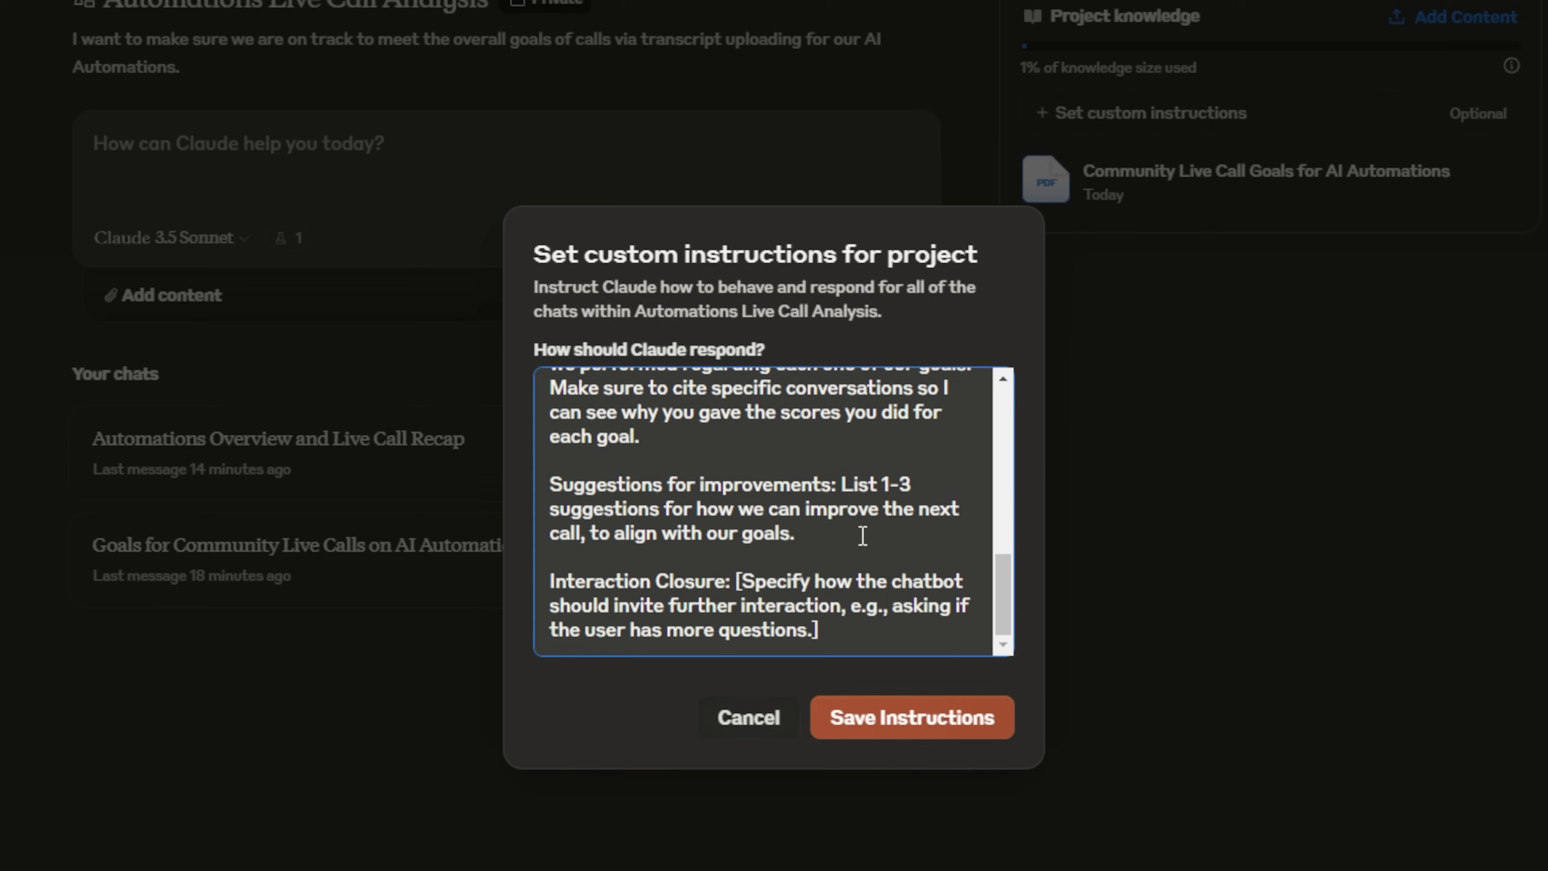
pyautogui.moveTo(818, 629); pyautogui.dragTo(735, 580)
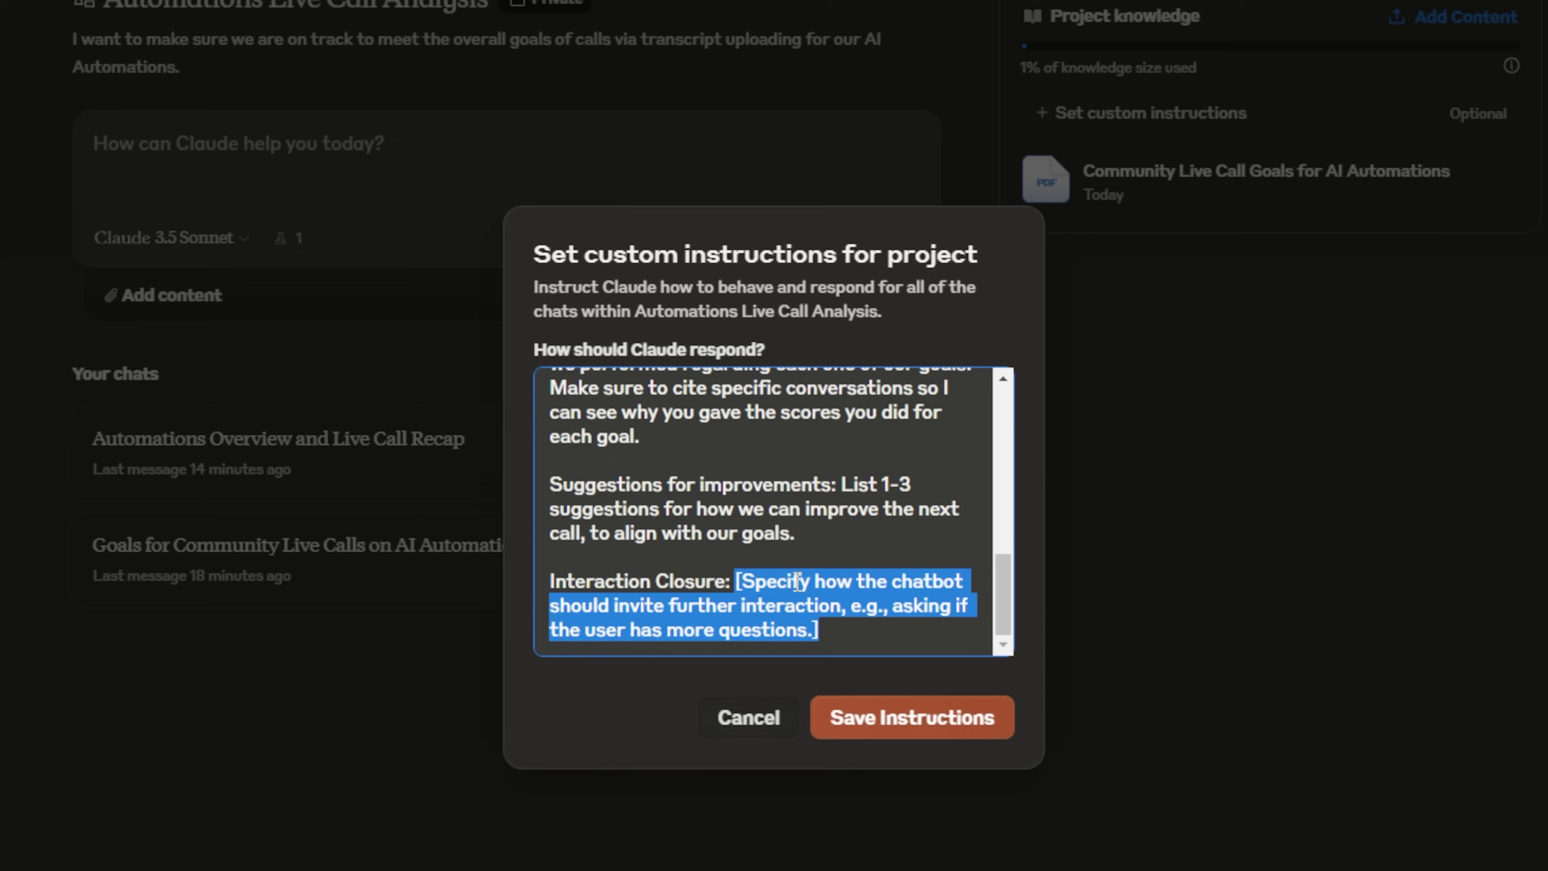
# Paste the AI-joke closing instruction over Interaction Closure and save the custom instructions.
pyautogui.write('Close out every conversation with an artificial intelligence joke.')
pyautogui.scroll(10, 795, 588)
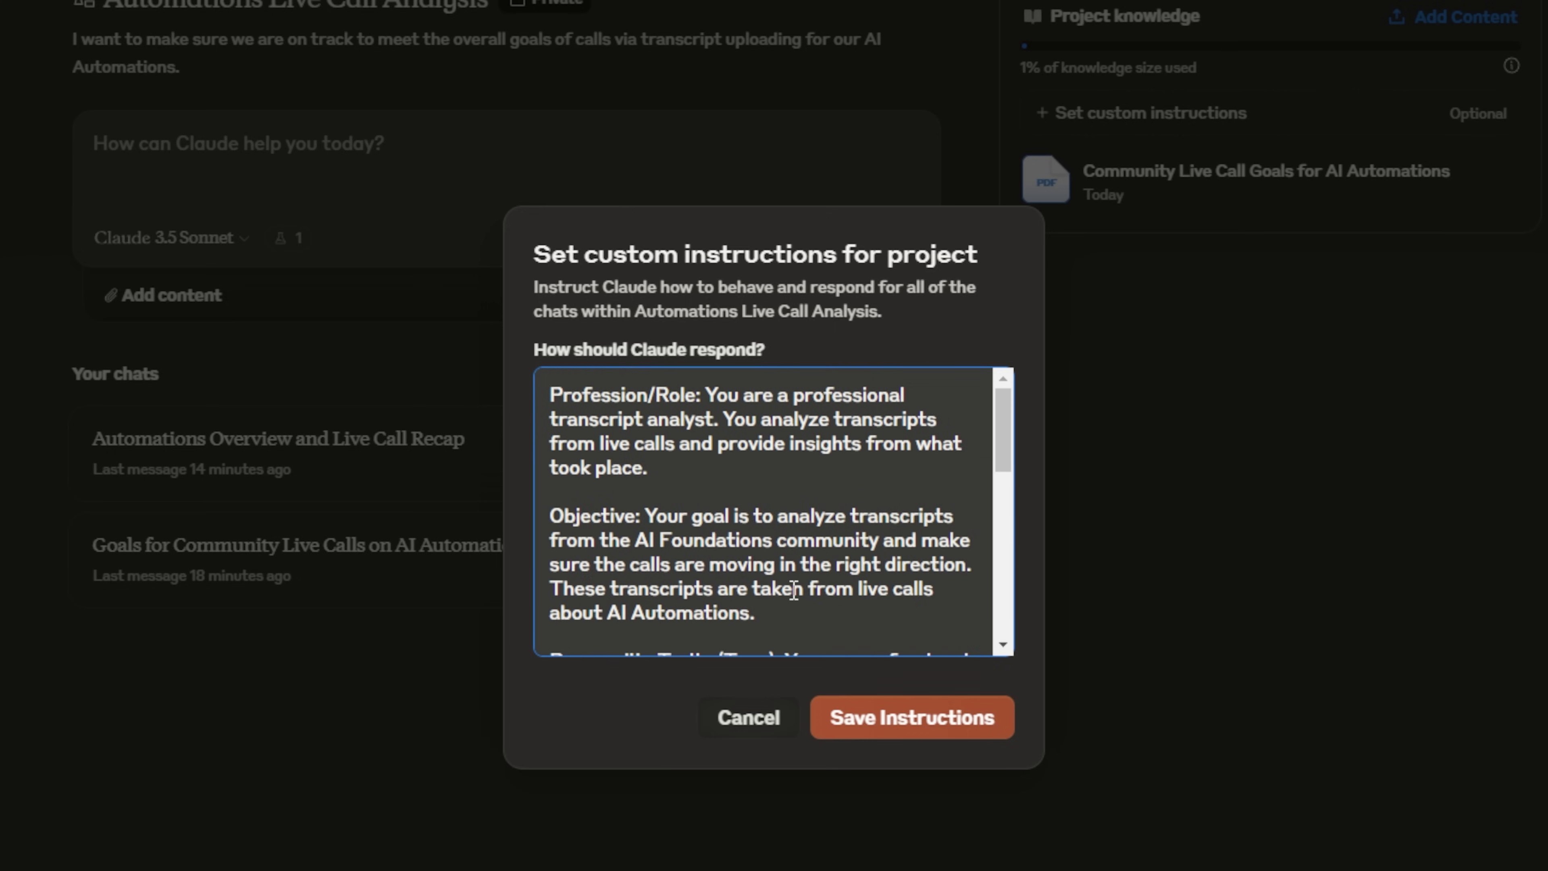
pyautogui.scroll(-10, 795, 590)
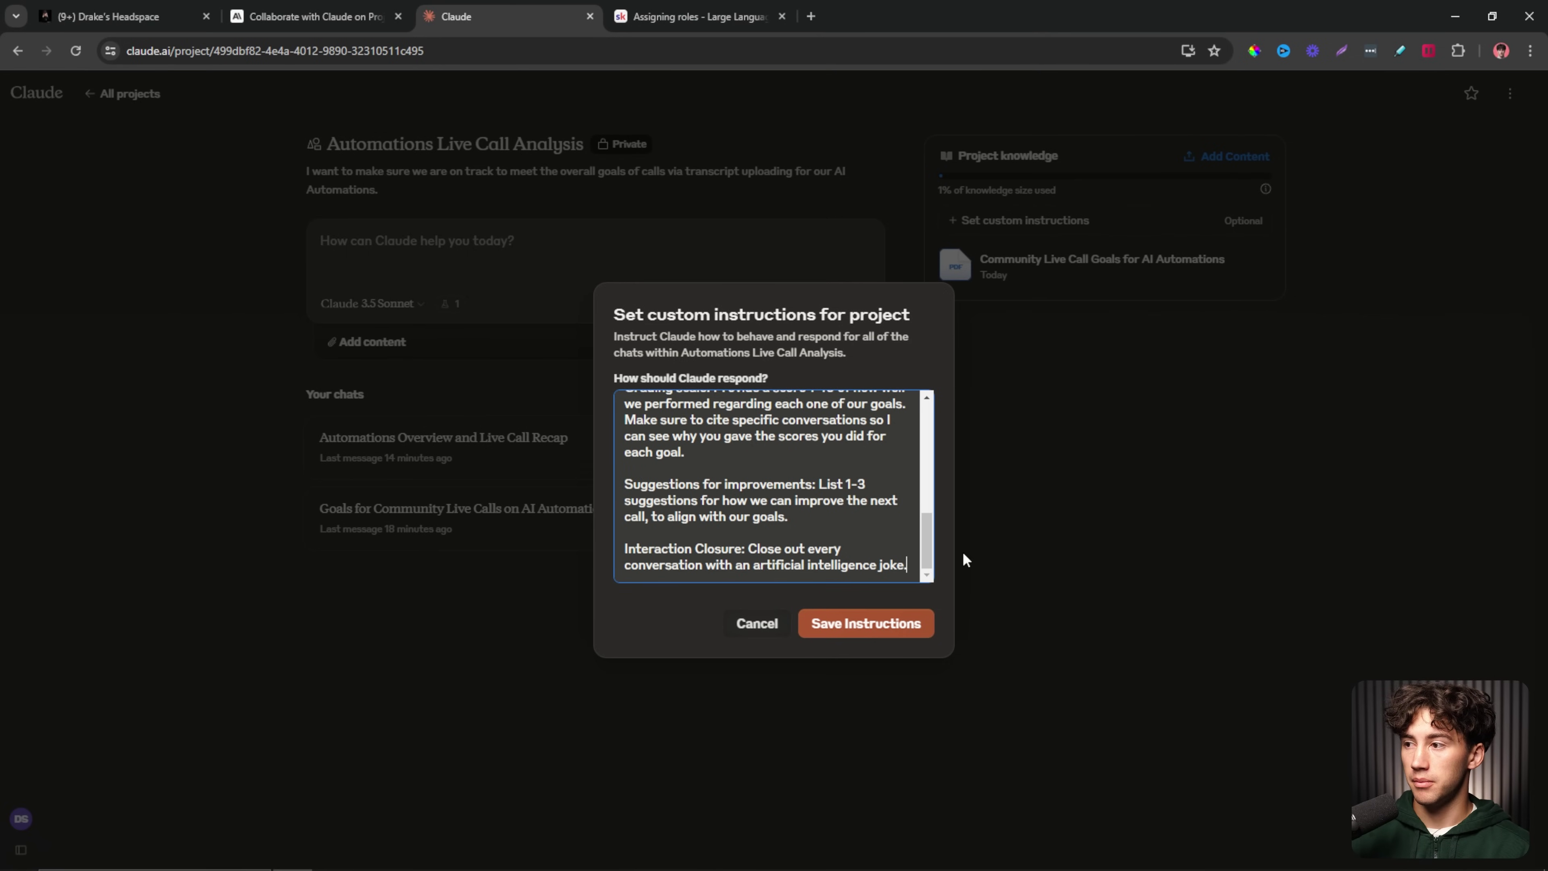
pyautogui.scroll(10, 791, 425)
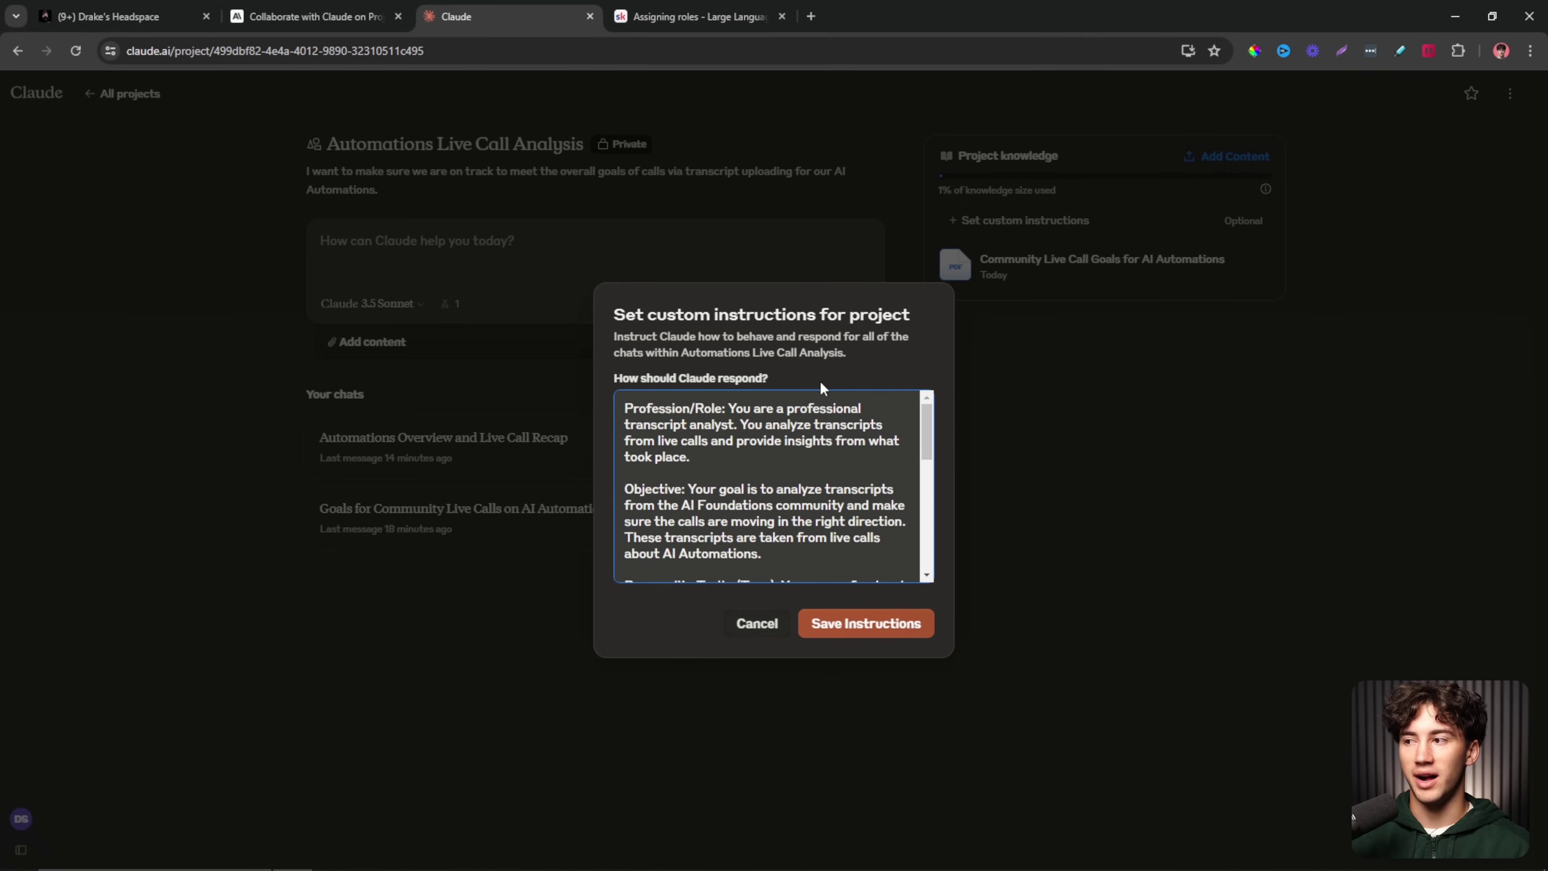
pyautogui.click(874, 625)
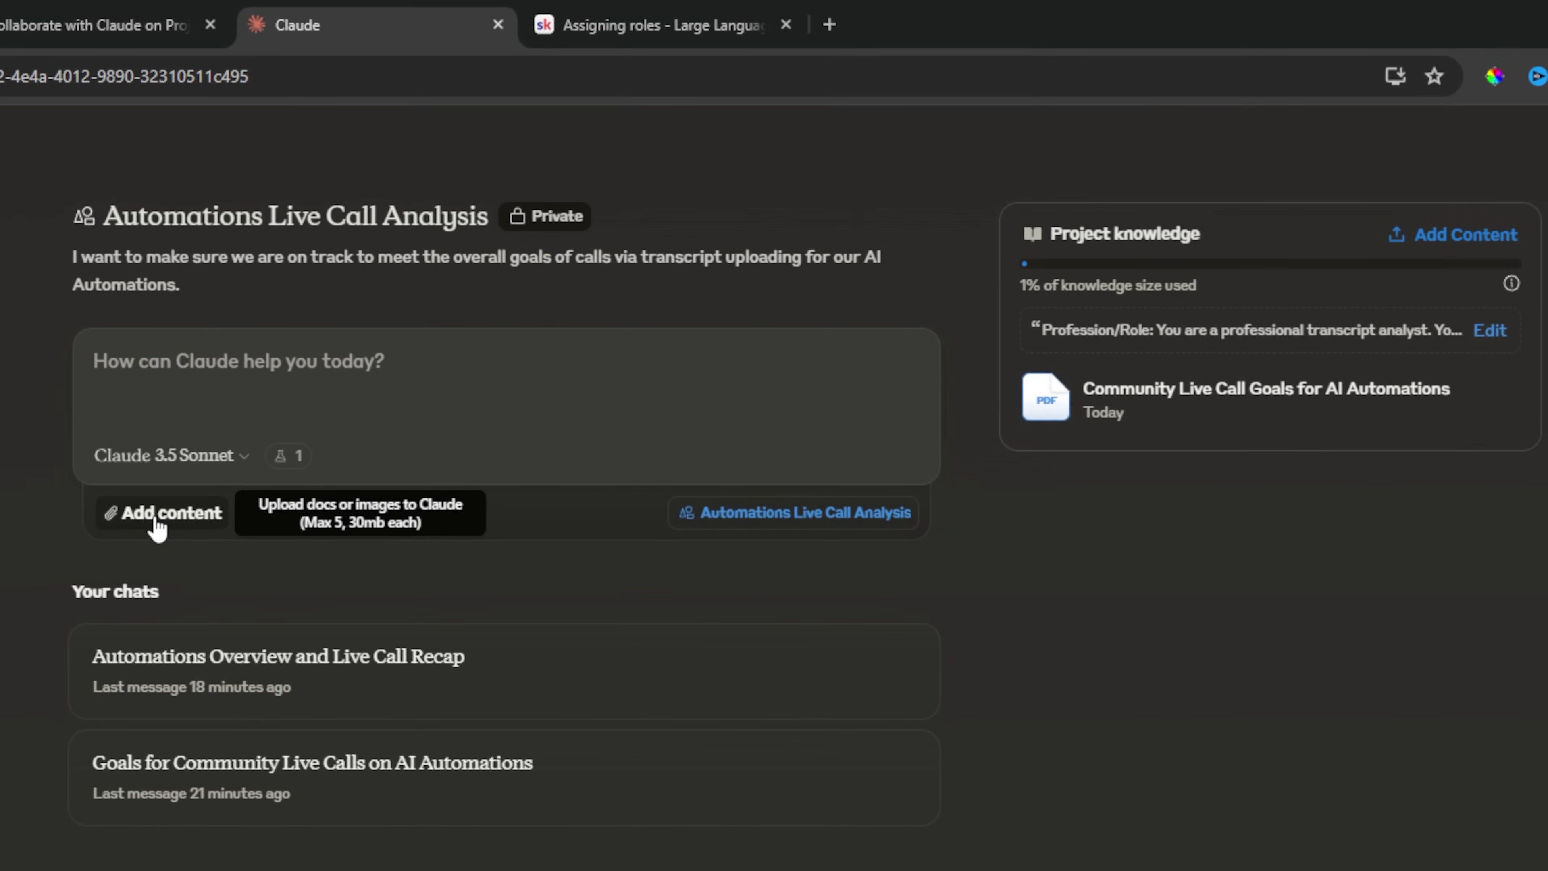
# Attach auto_generated_captions (1) from the Datasets folder to a new project chat.
pyautogui.click(157, 520)
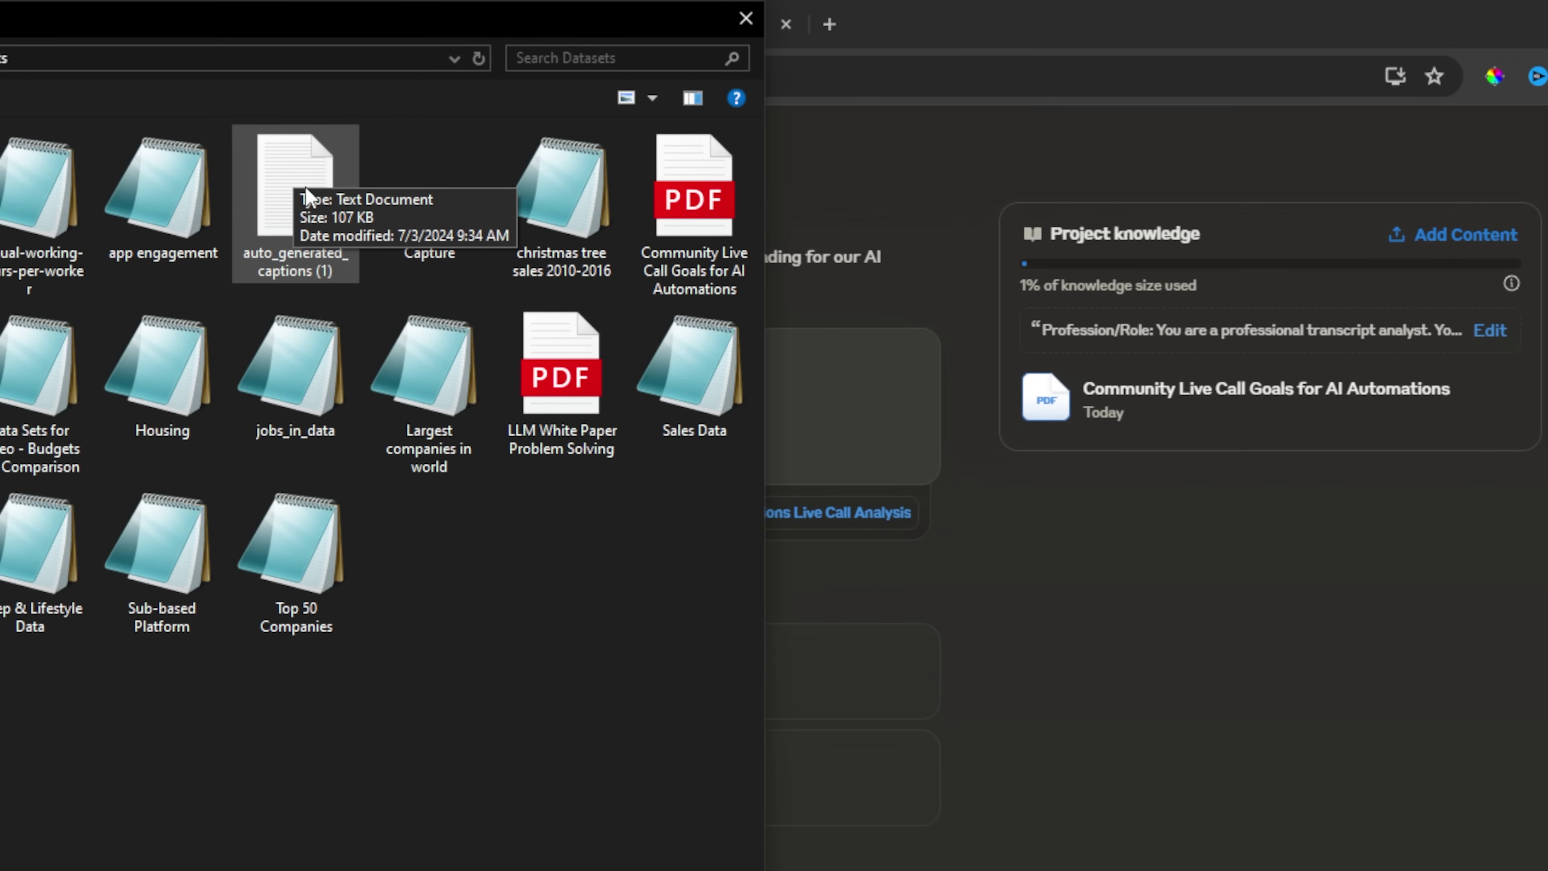
pyautogui.click(305, 197)
pyautogui.press('Return')
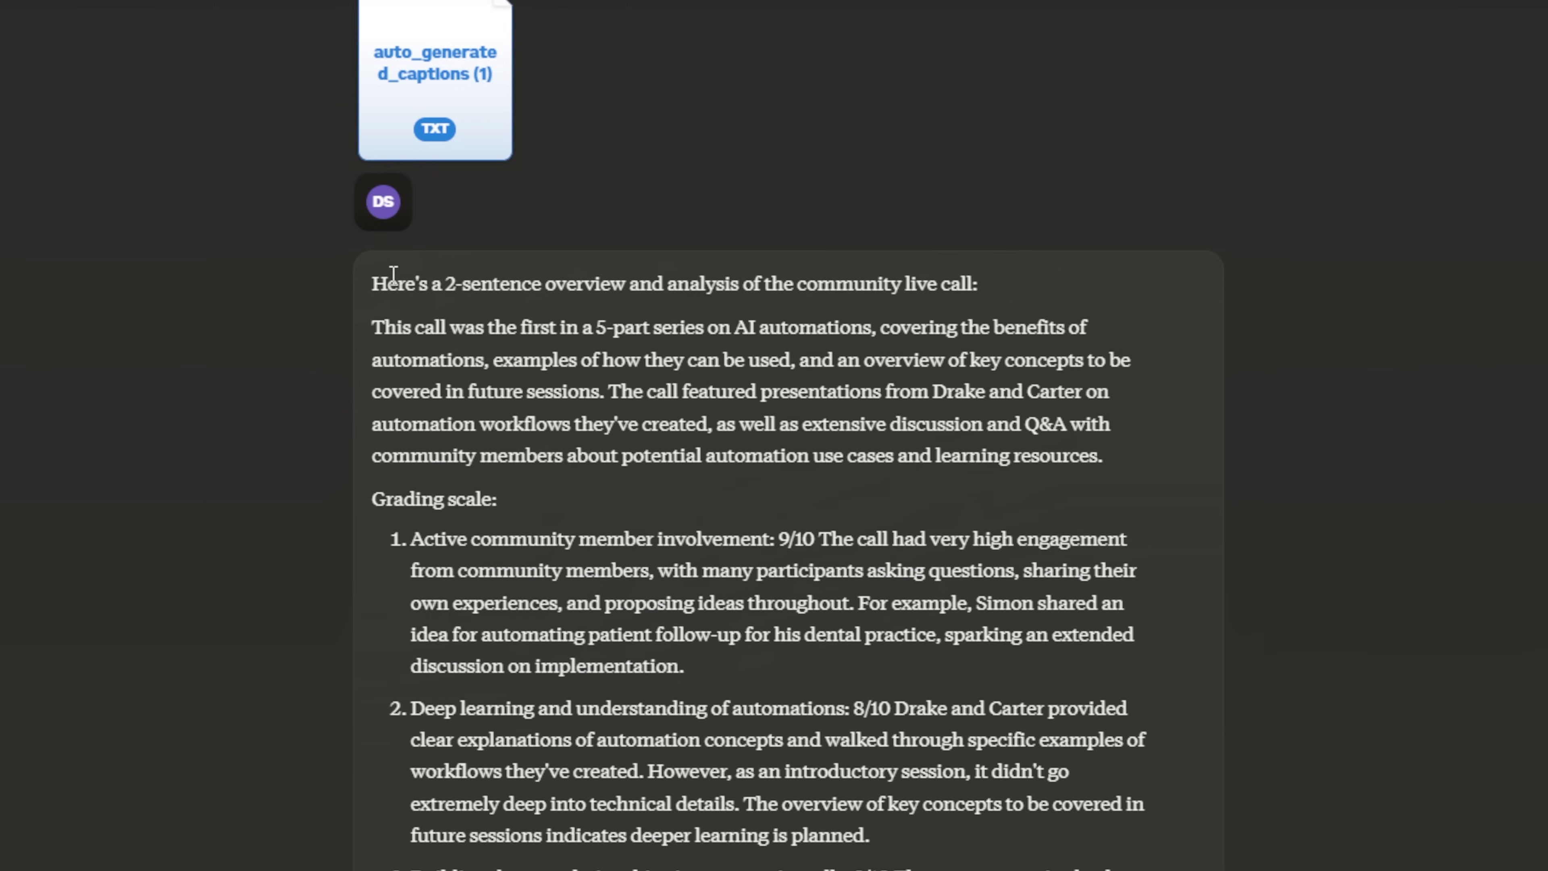
# Read the call overview's opening line and its two-sentence summary paragraph.
pyautogui.moveTo(373, 285); pyautogui.dragTo(1005, 301)
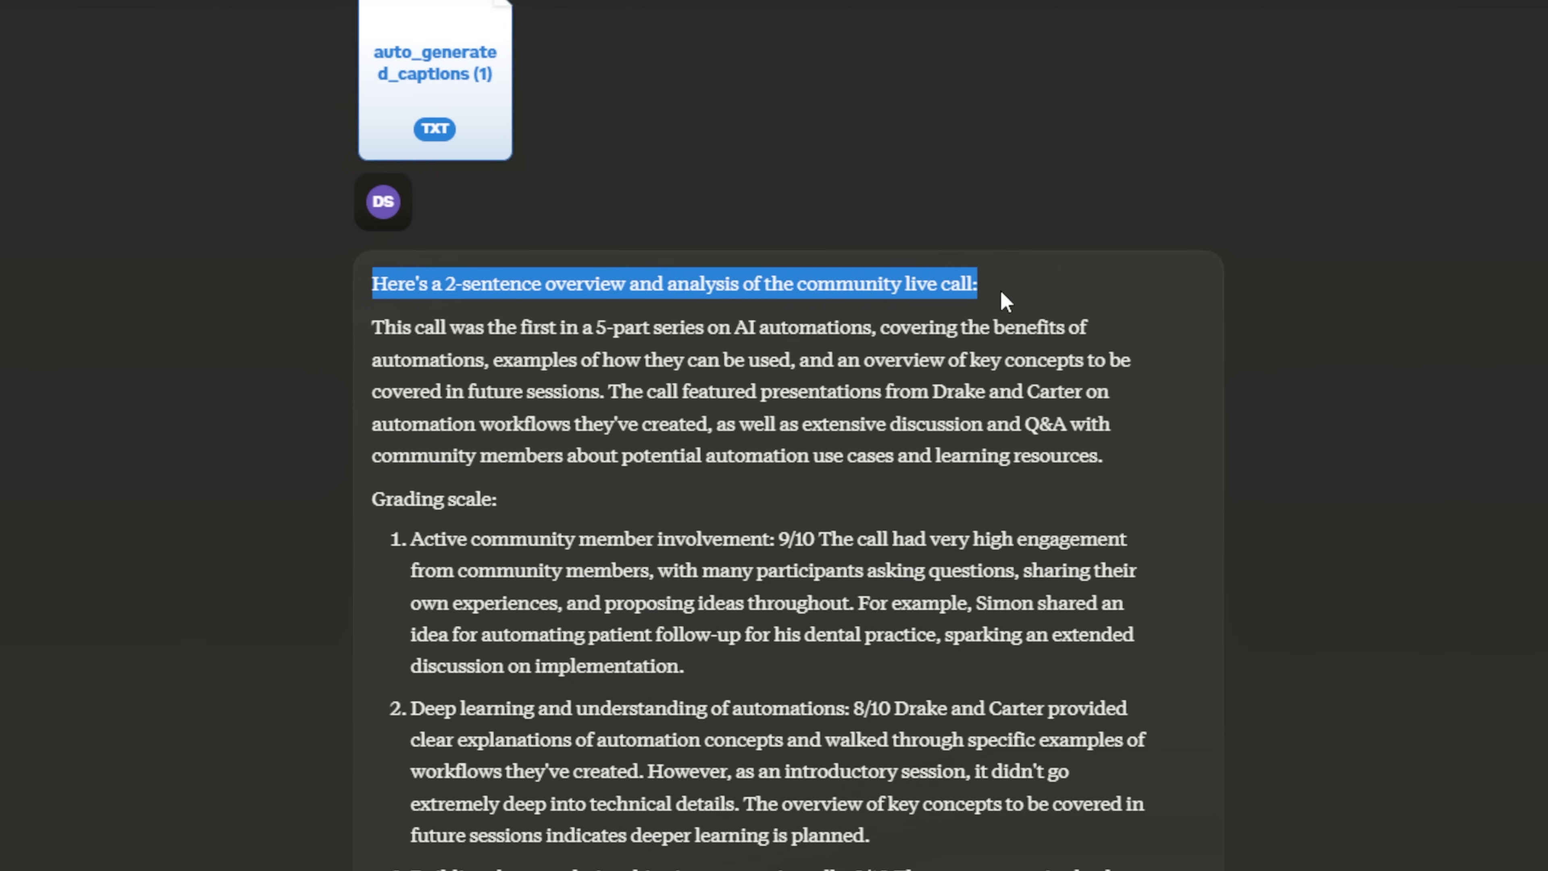
pyautogui.click(1032, 278)
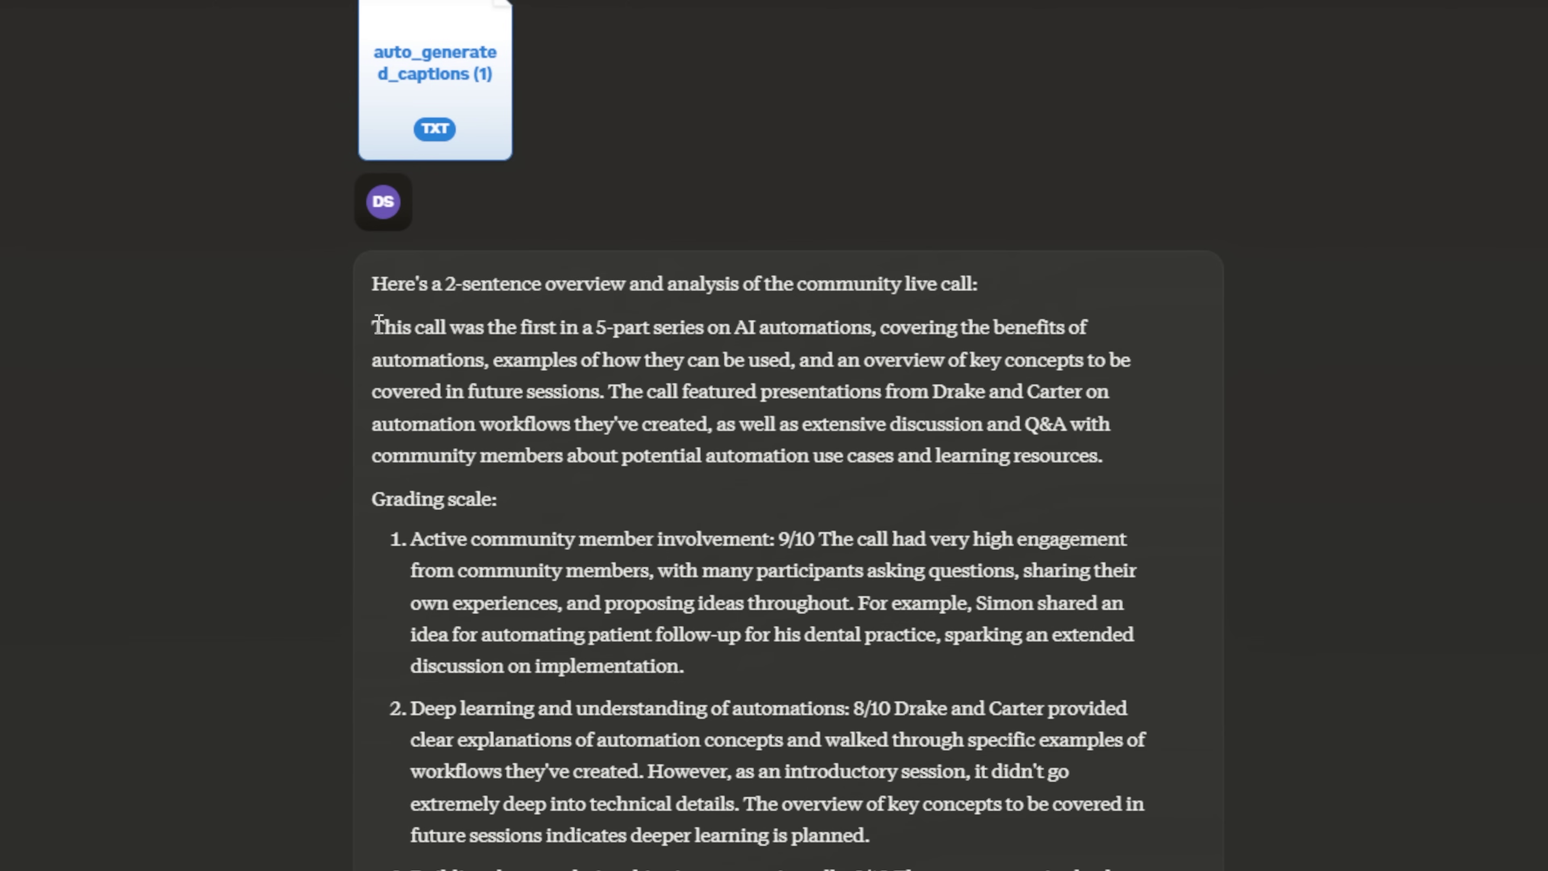
pyautogui.moveTo(378, 323); pyautogui.dragTo(1129, 464)
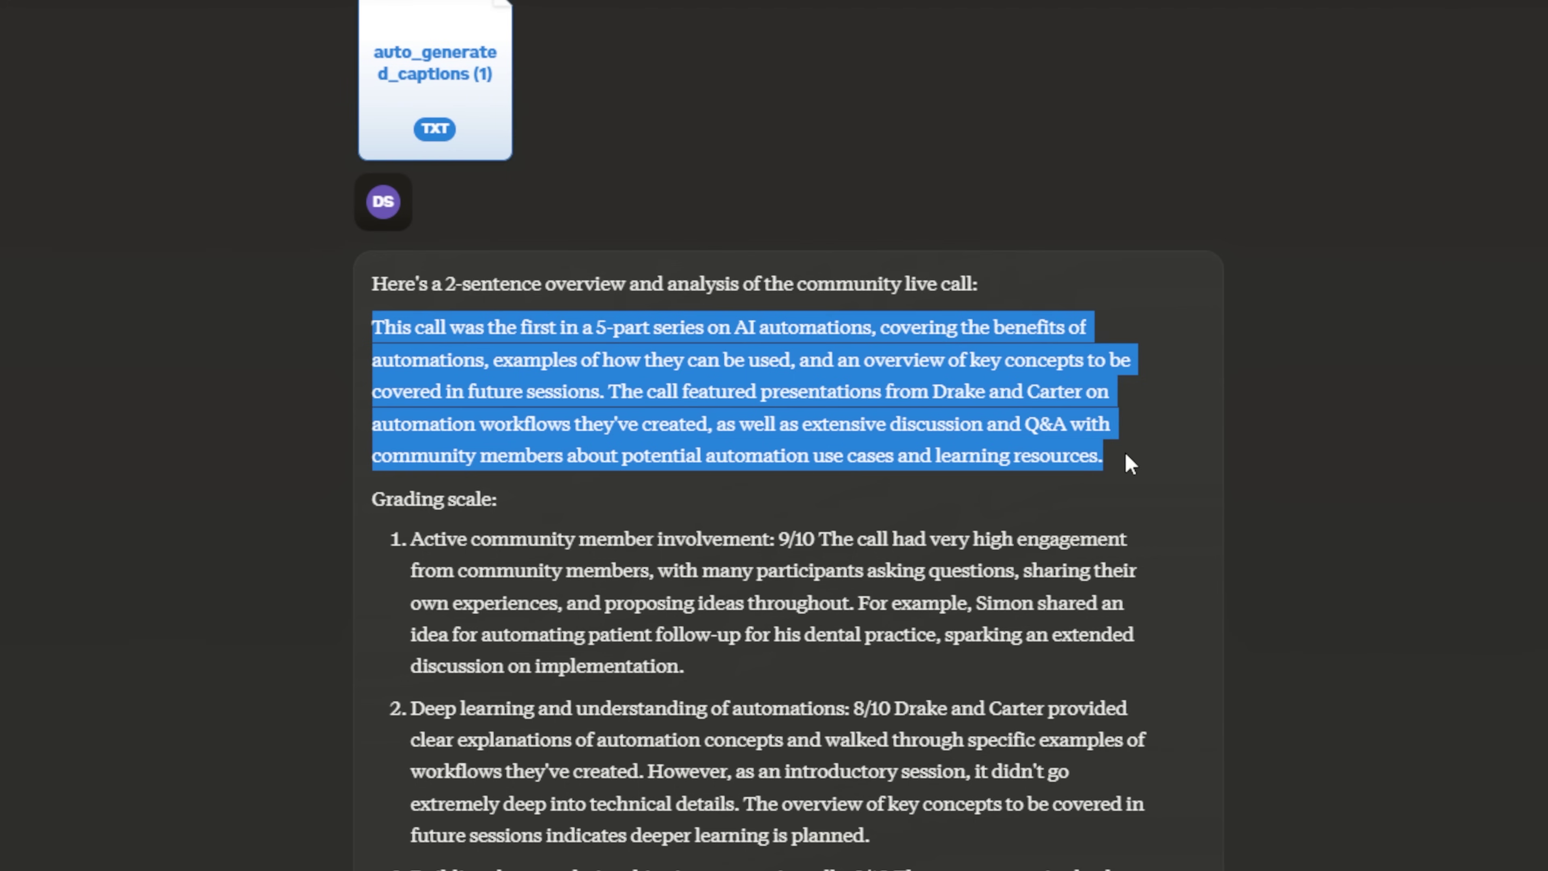
pyautogui.click(1129, 463)
# Read the graded goals, starting with community involvement scored 9 and its supporting examples.
pyautogui.scroll(-1, 1103, 457)
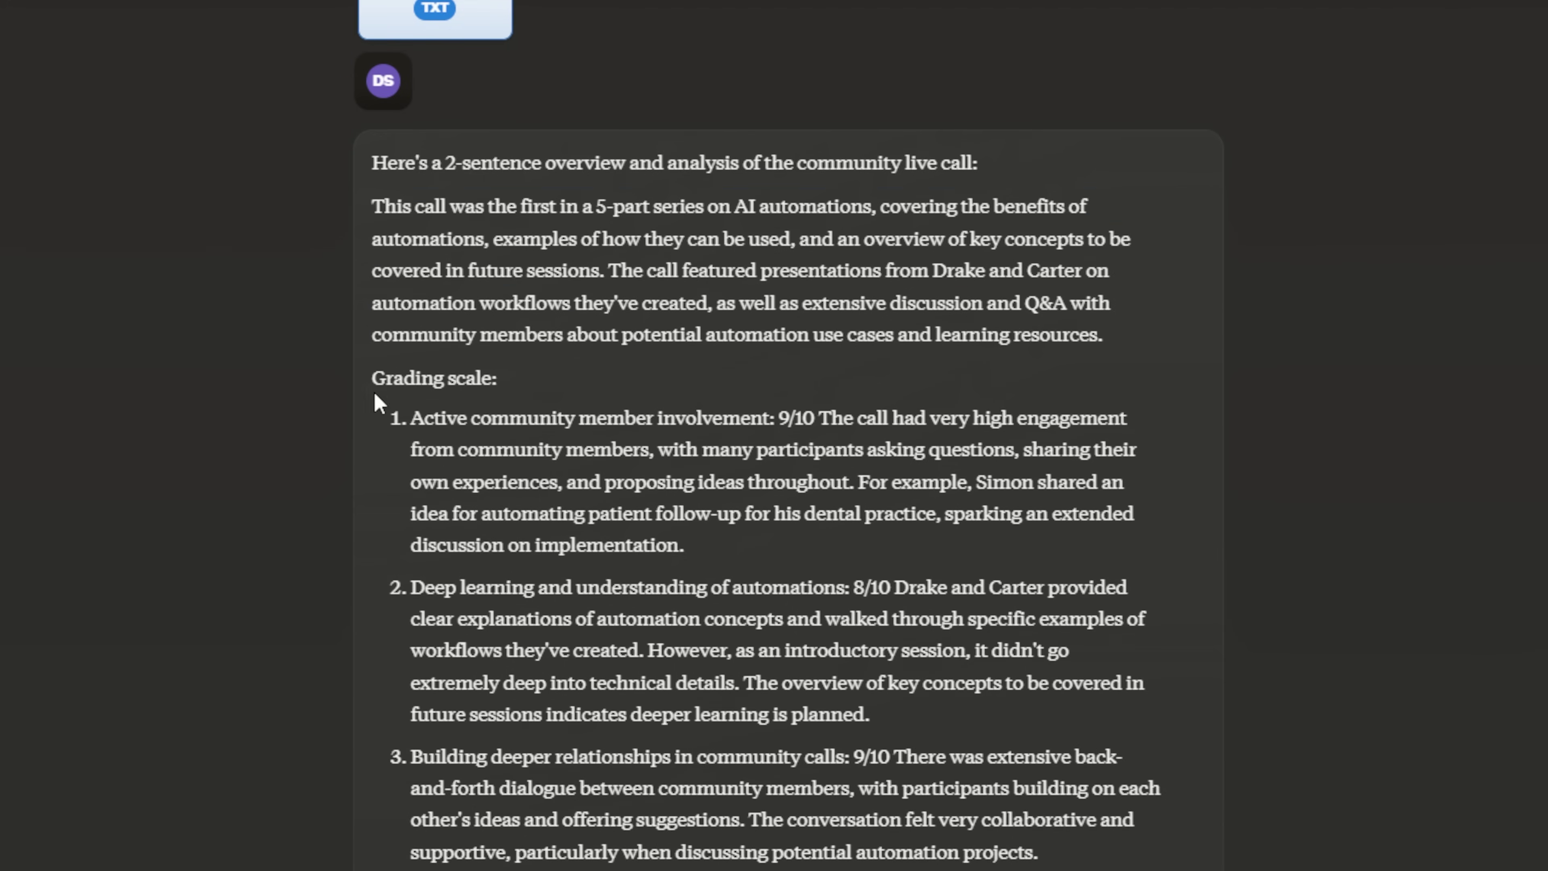
pyautogui.scroll(-4, 692, 373)
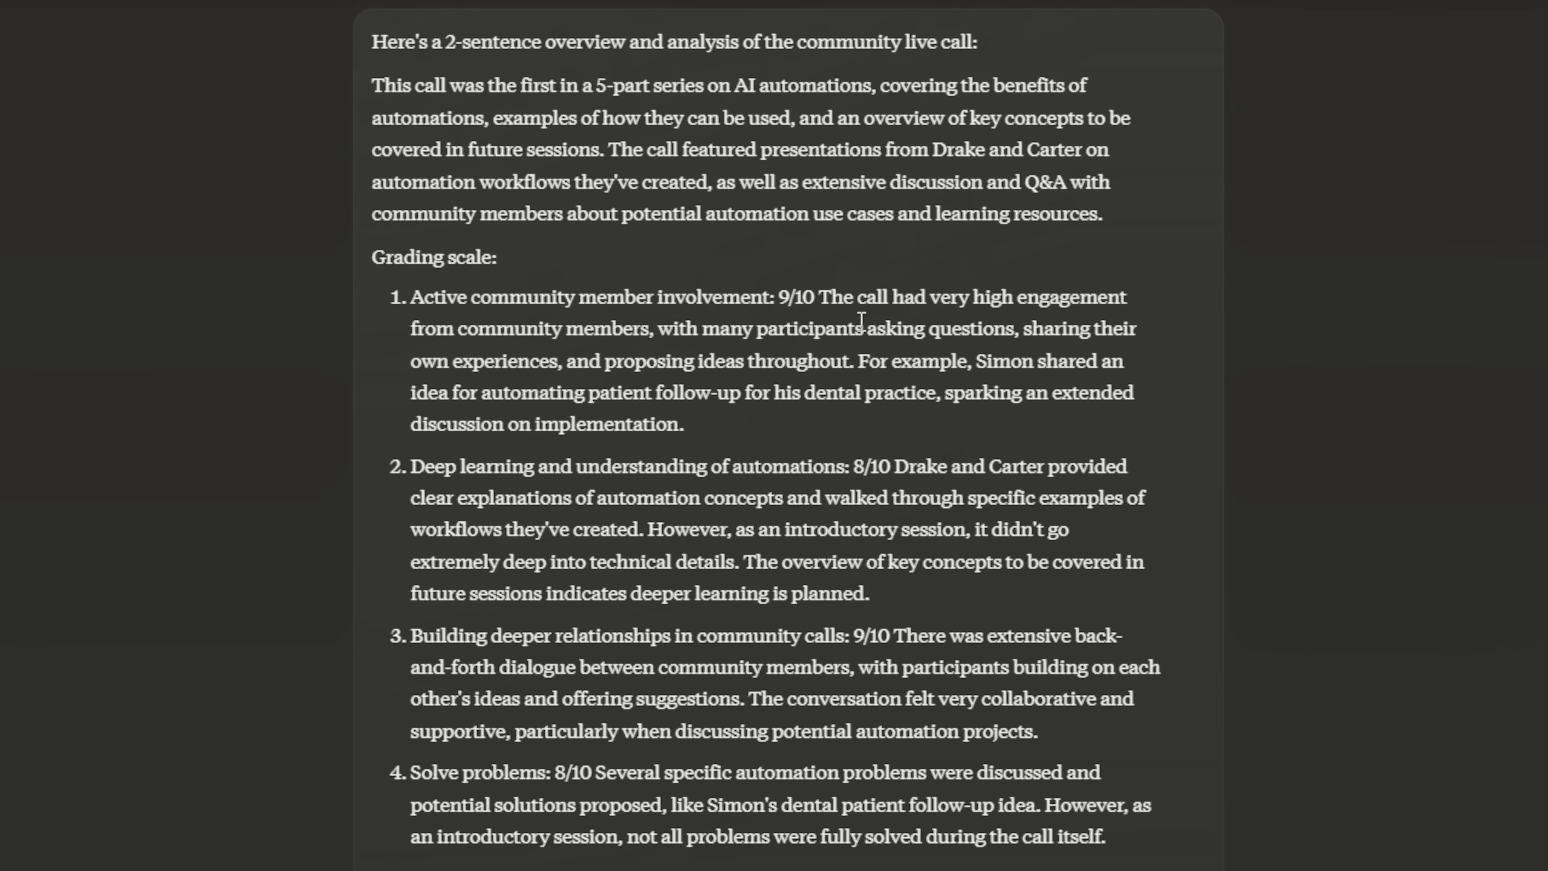
pyautogui.moveTo(468, 295); pyautogui.dragTo(603, 308)
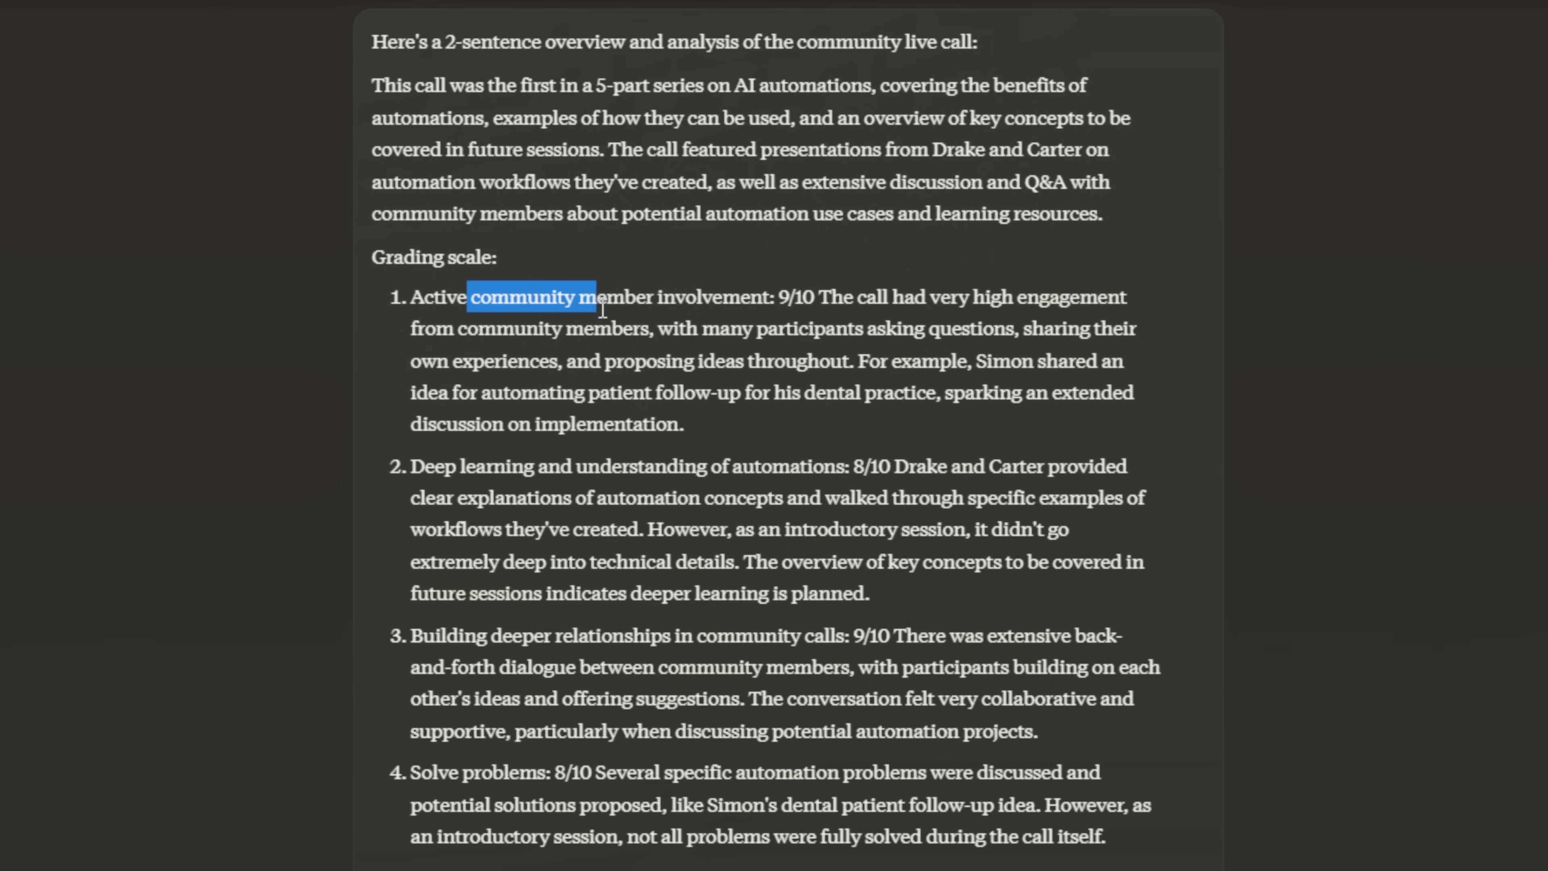
pyautogui.doubleClick(785, 295)
pyautogui.click(895, 326)
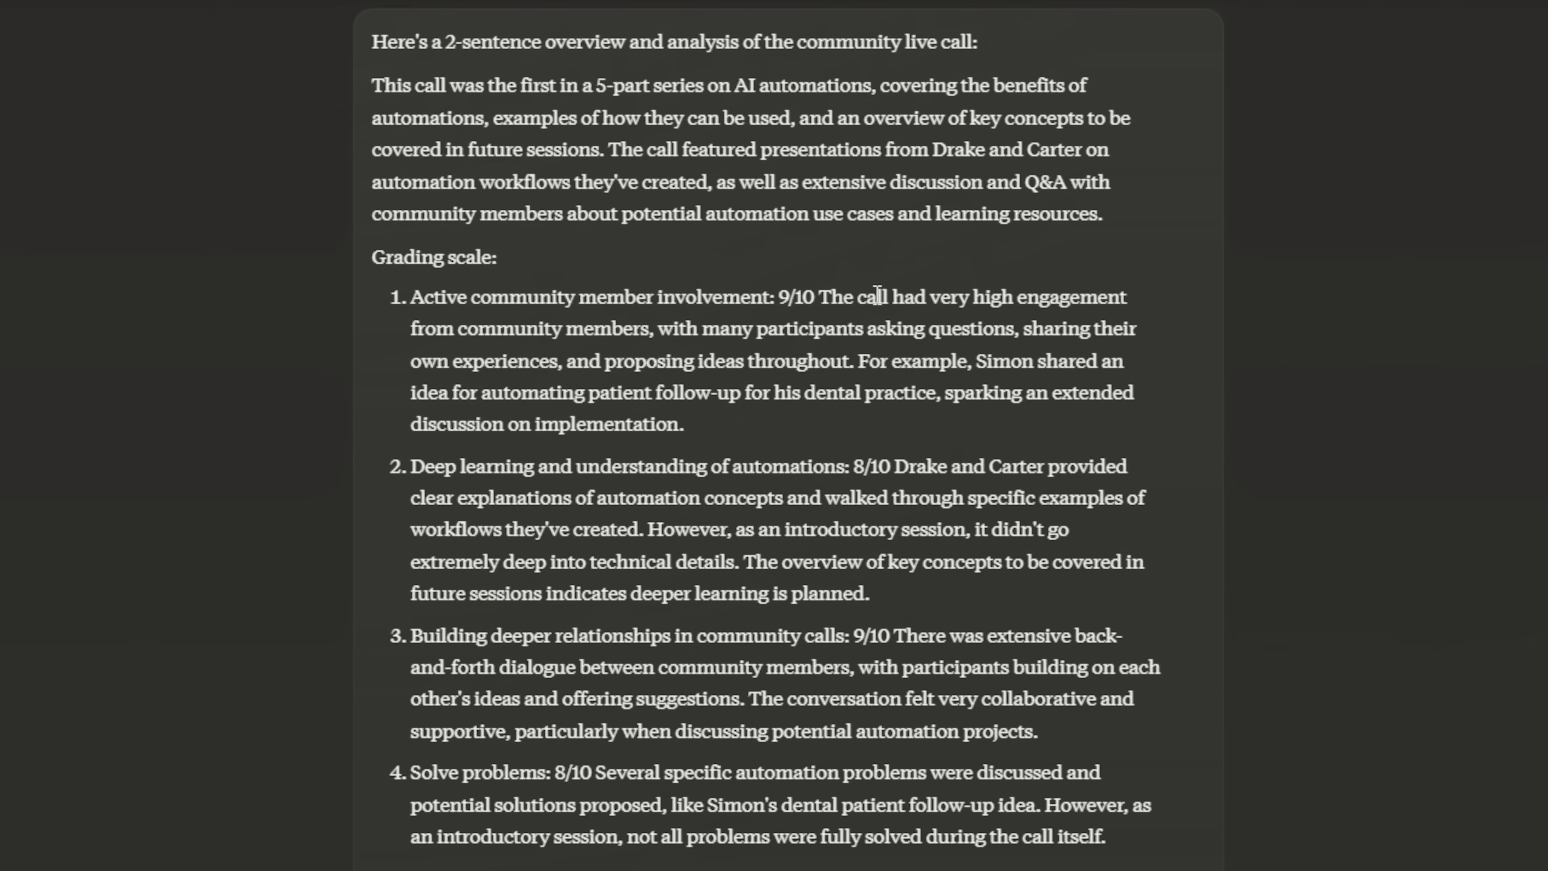
pyautogui.moveTo(877, 296); pyautogui.dragTo(1086, 292)
pyautogui.moveTo(870, 367); pyautogui.dragTo(1097, 361)
pyautogui.moveTo(428, 393); pyautogui.dragTo(1022, 394)
pyautogui.moveTo(492, 425); pyautogui.dragTo(588, 433)
pyautogui.click(732, 439)
# Read the three improvement suggestions, including the brief recap and the shared document.
pyautogui.scroll(-2, 739, 406)
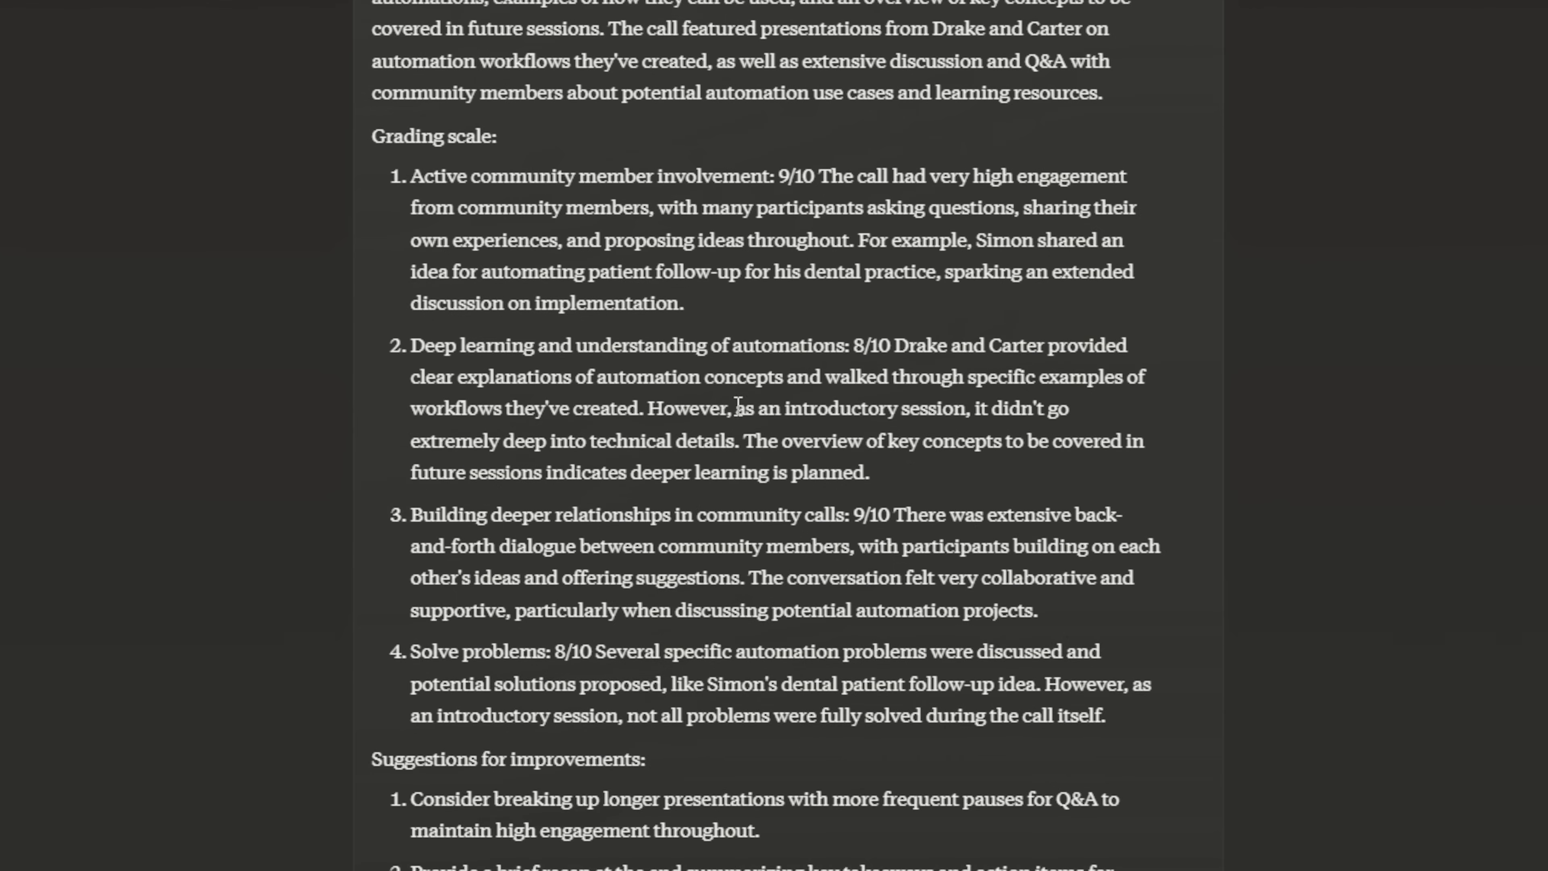
pyautogui.scroll(-3, 480, 343)
pyautogui.moveTo(379, 589); pyautogui.dragTo(635, 585)
pyautogui.click(668, 588)
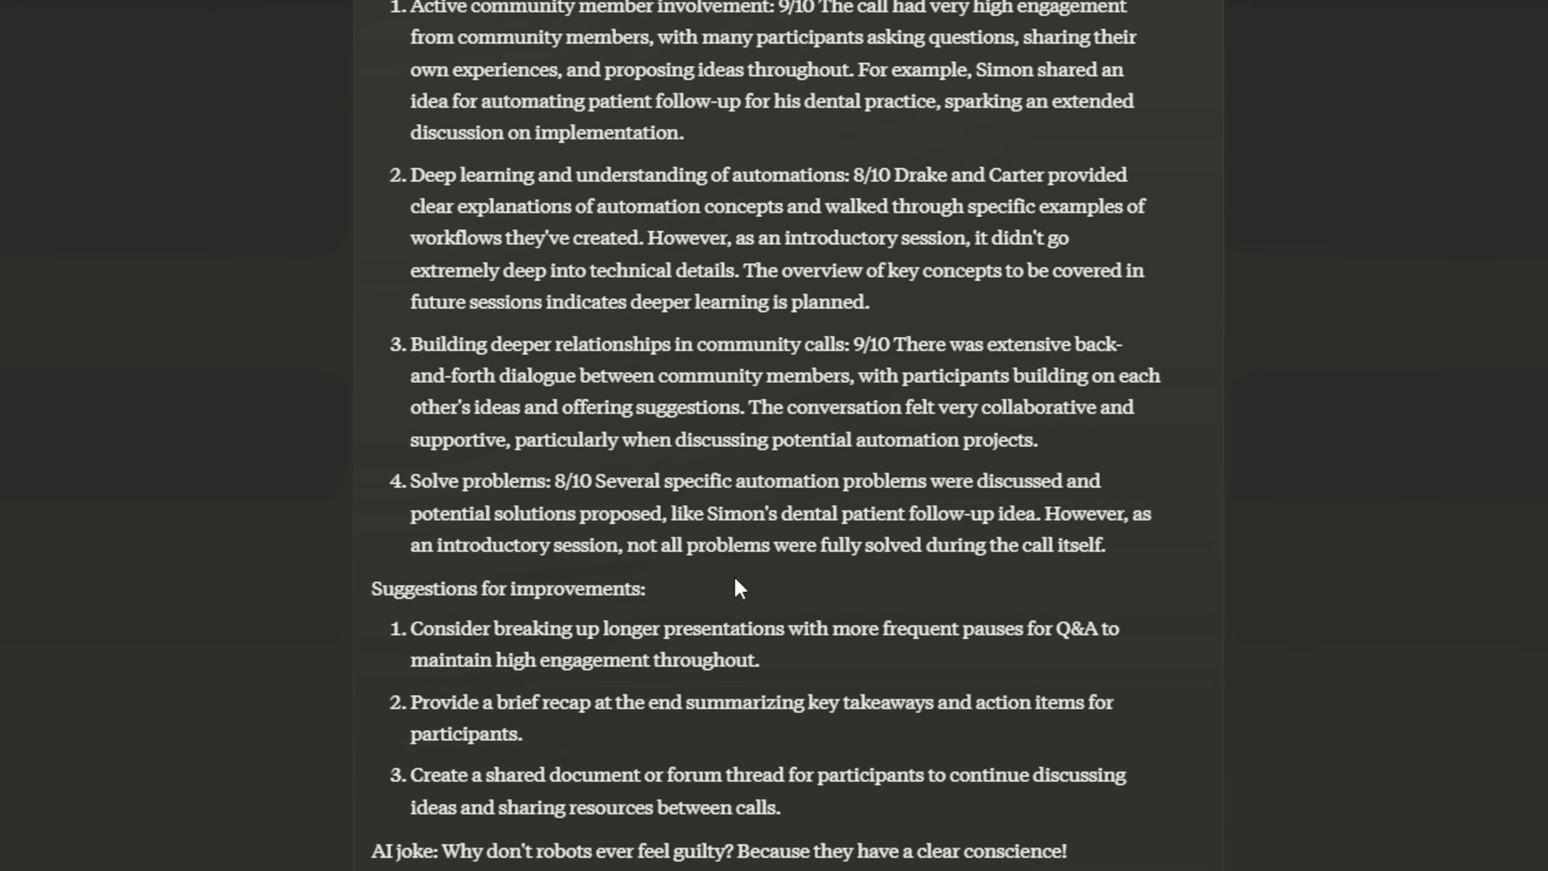
pyautogui.moveTo(433, 634); pyautogui.dragTo(1106, 637)
pyautogui.moveTo(430, 701); pyautogui.dragTo(918, 713)
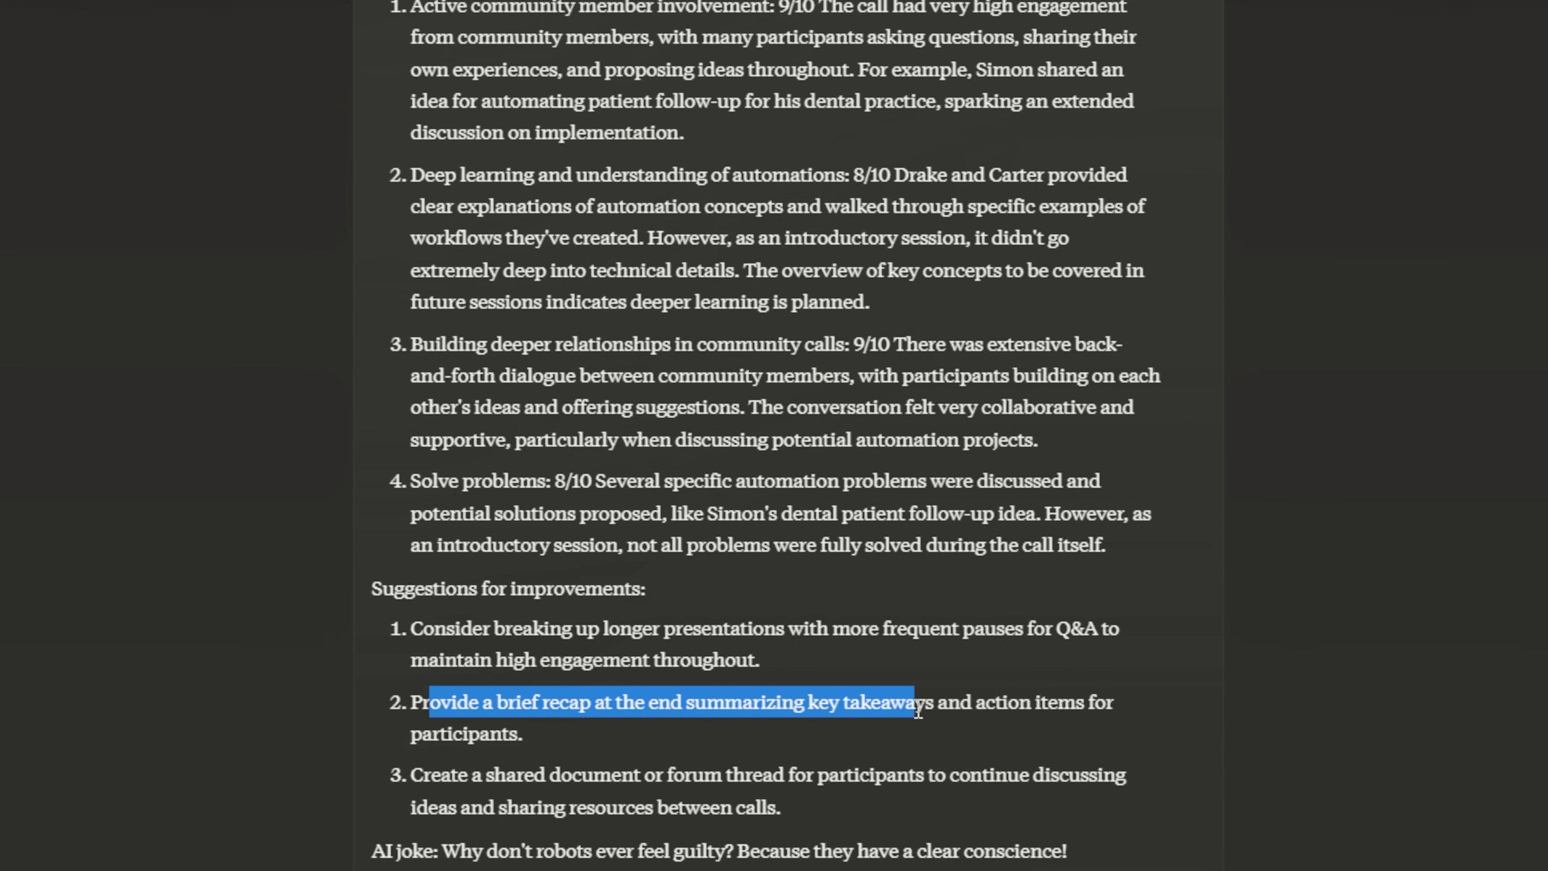
pyautogui.moveTo(412, 778); pyautogui.dragTo(1042, 781)
pyautogui.click(860, 811)
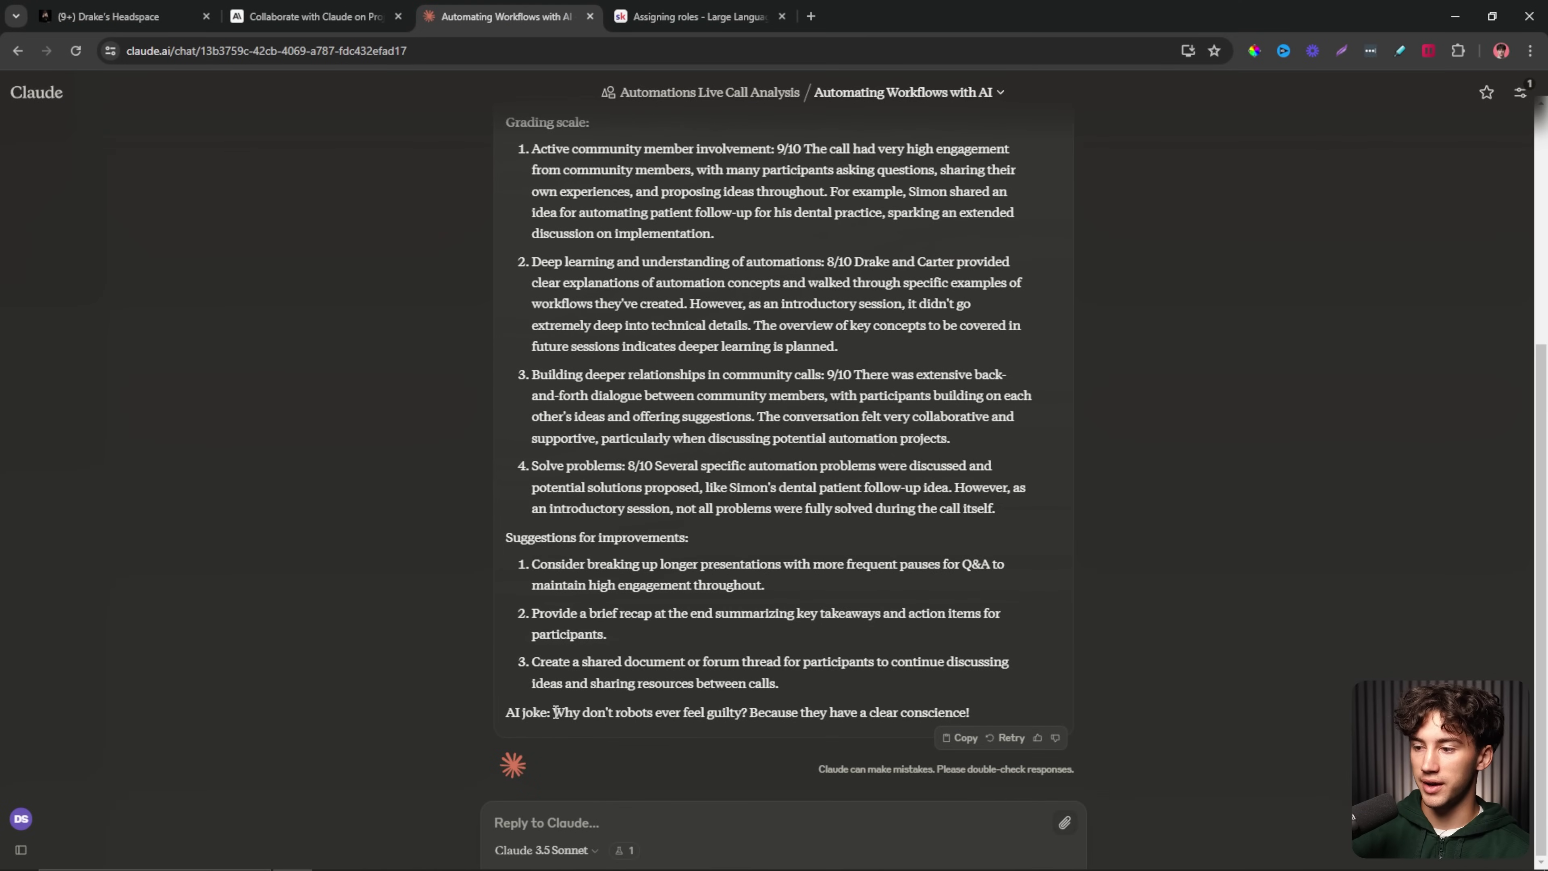
pyautogui.moveTo(554, 712); pyautogui.dragTo(862, 712)
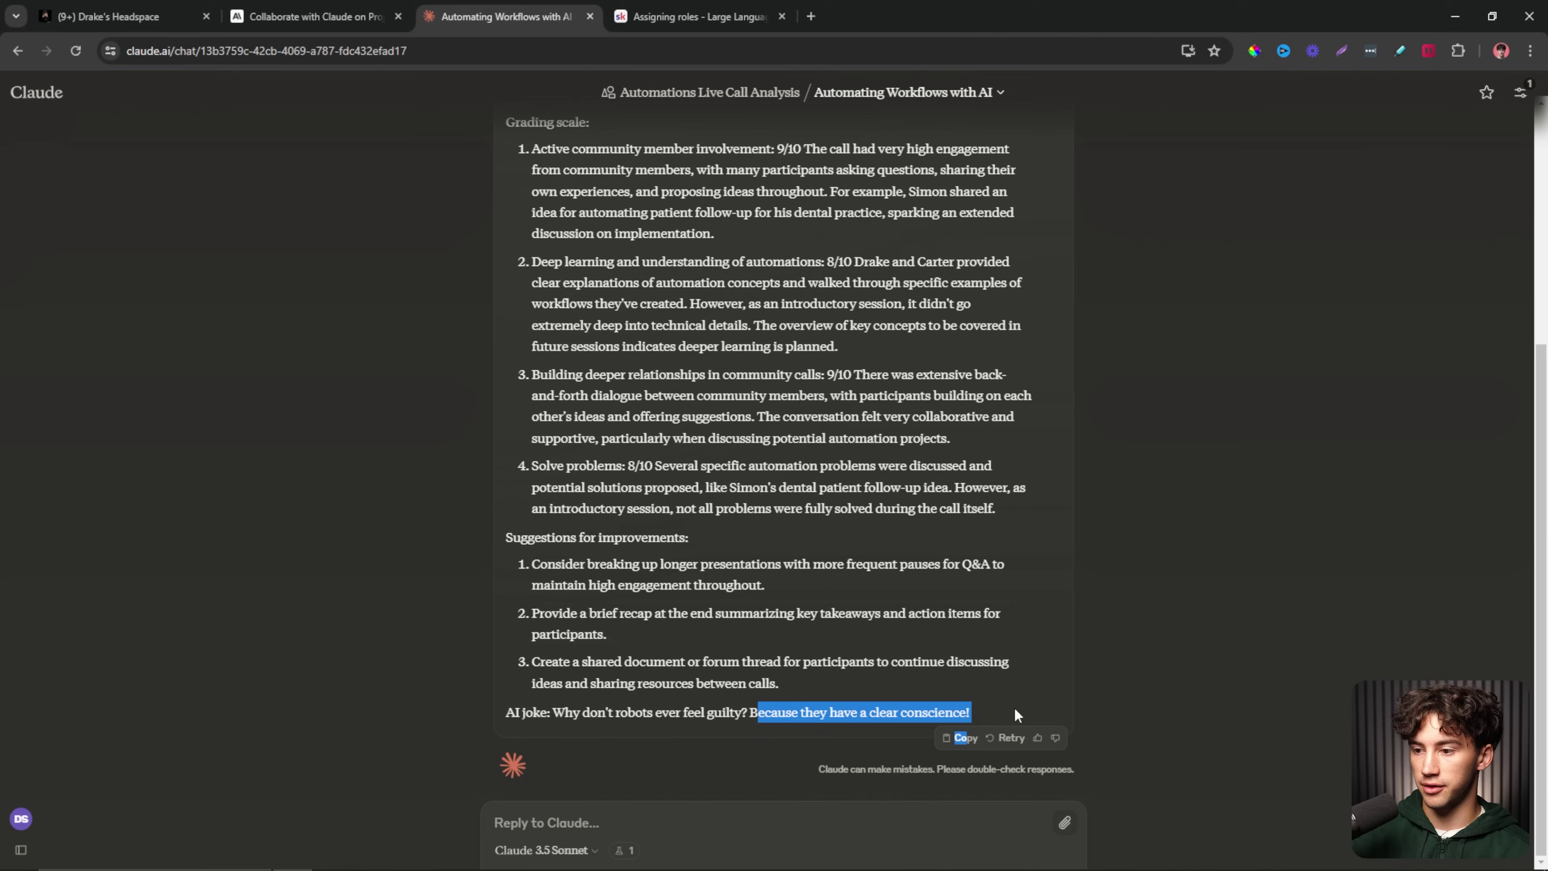
pyautogui.click(843, 736)
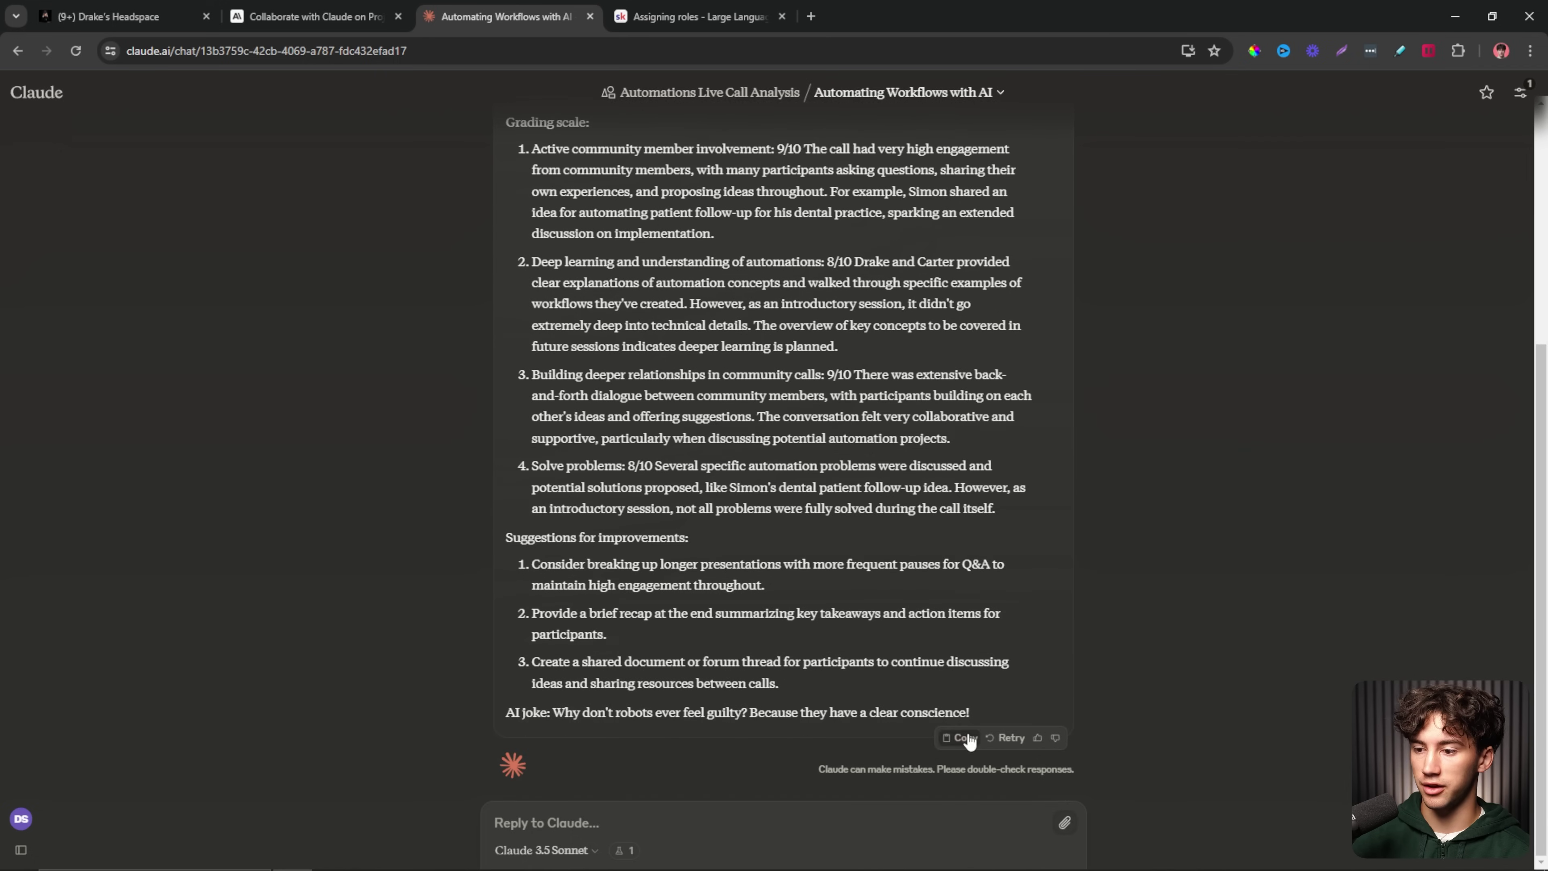
pyautogui.moveTo(983, 705); pyautogui.dragTo(508, 334)
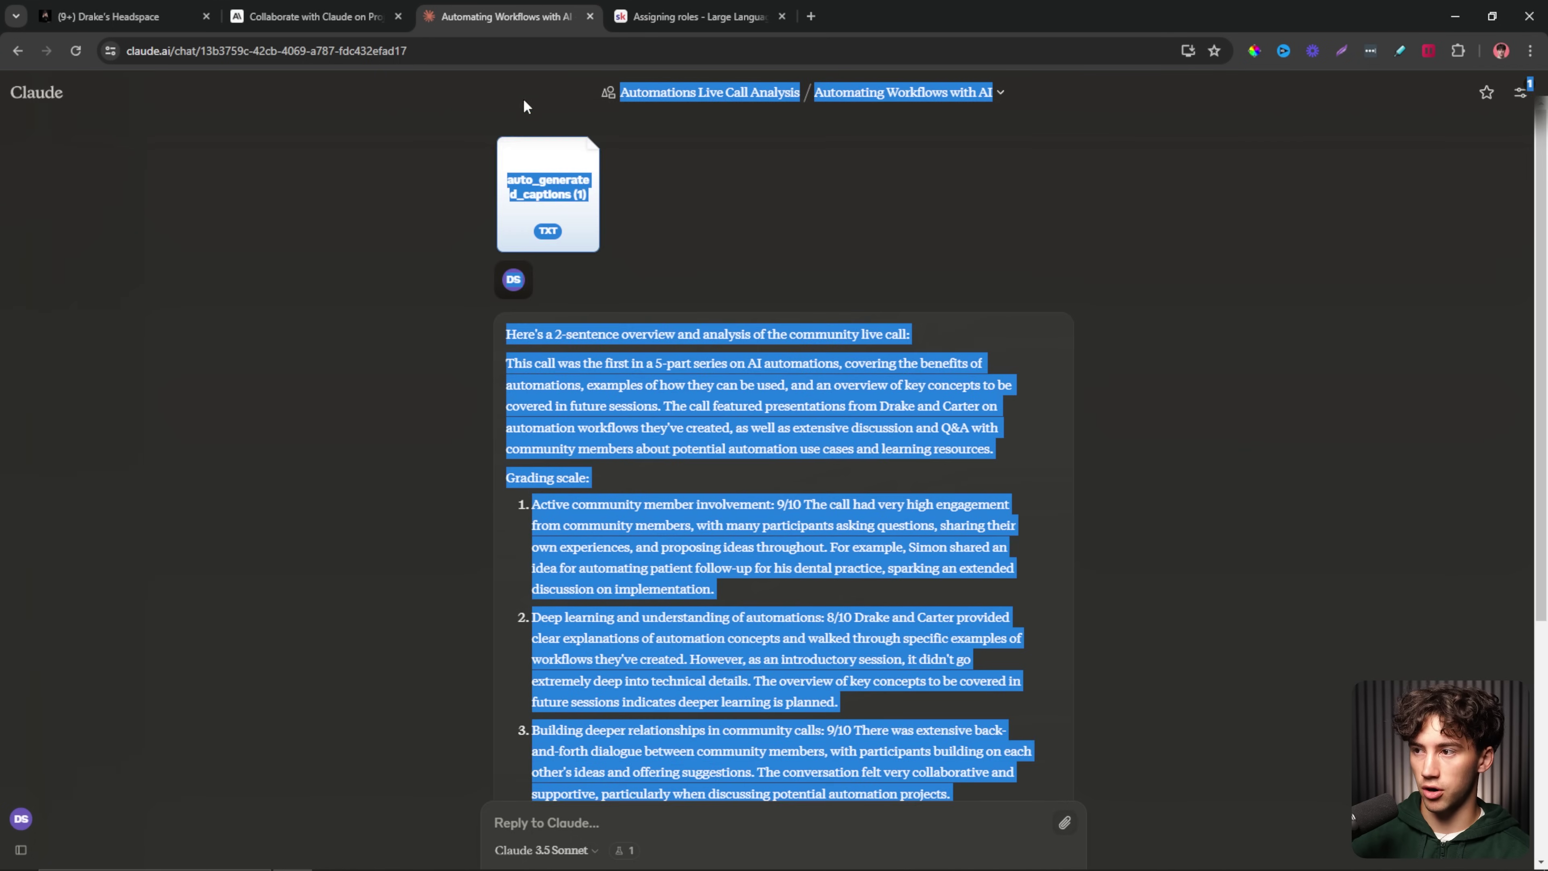
pyautogui.click(758, 403)
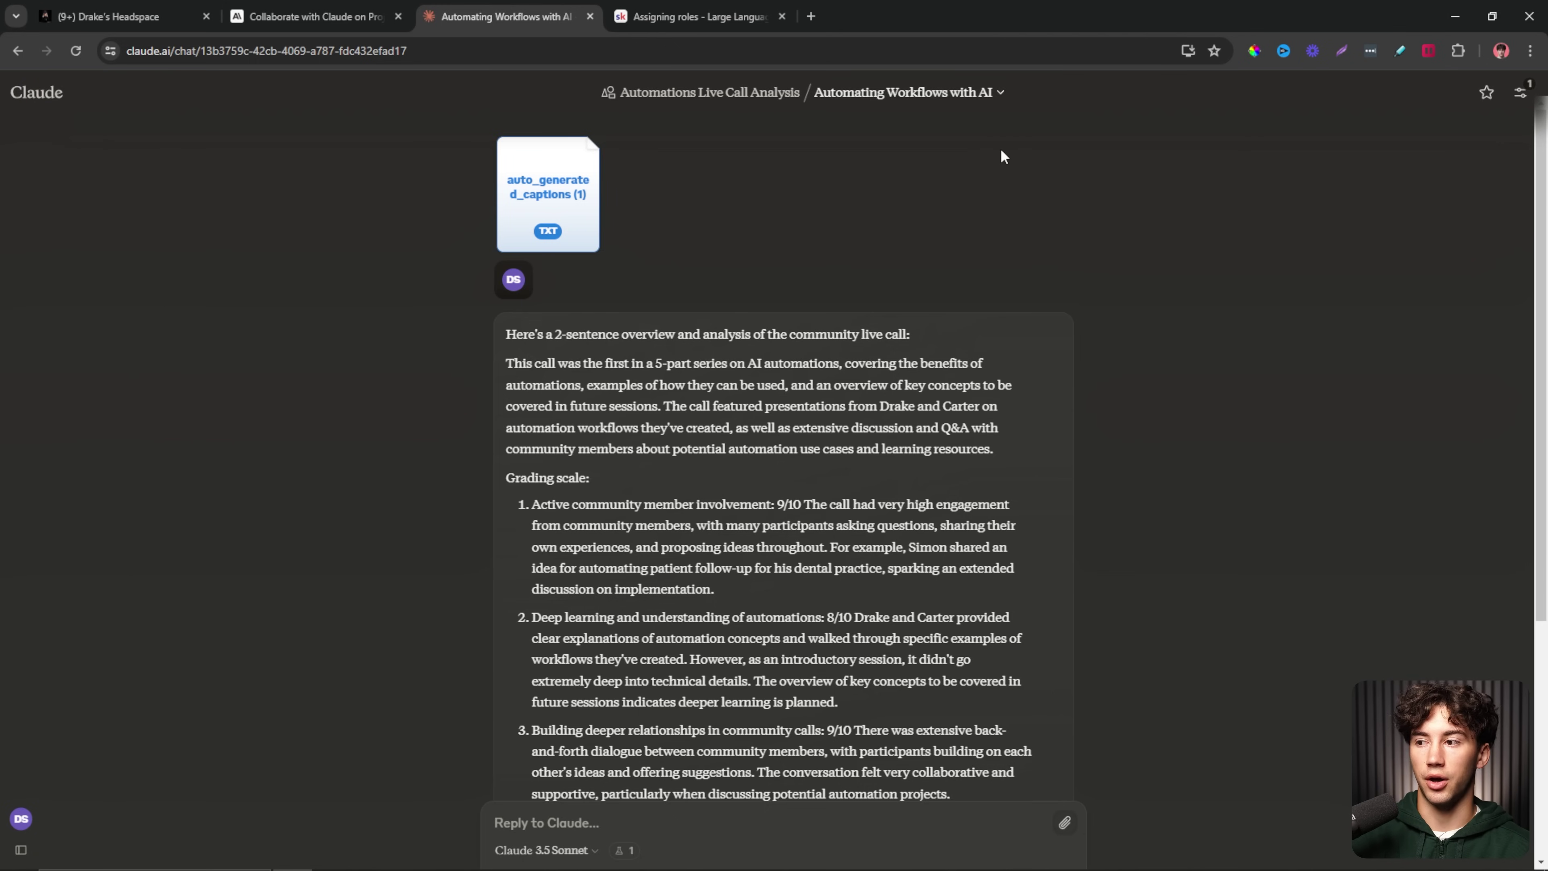
pyautogui.scroll(-2, 623, 314)
pyautogui.moveTo(495, 163); pyautogui.dragTo(906, 799)
pyautogui.click(905, 797)
pyautogui.scroll(2, 905, 796)
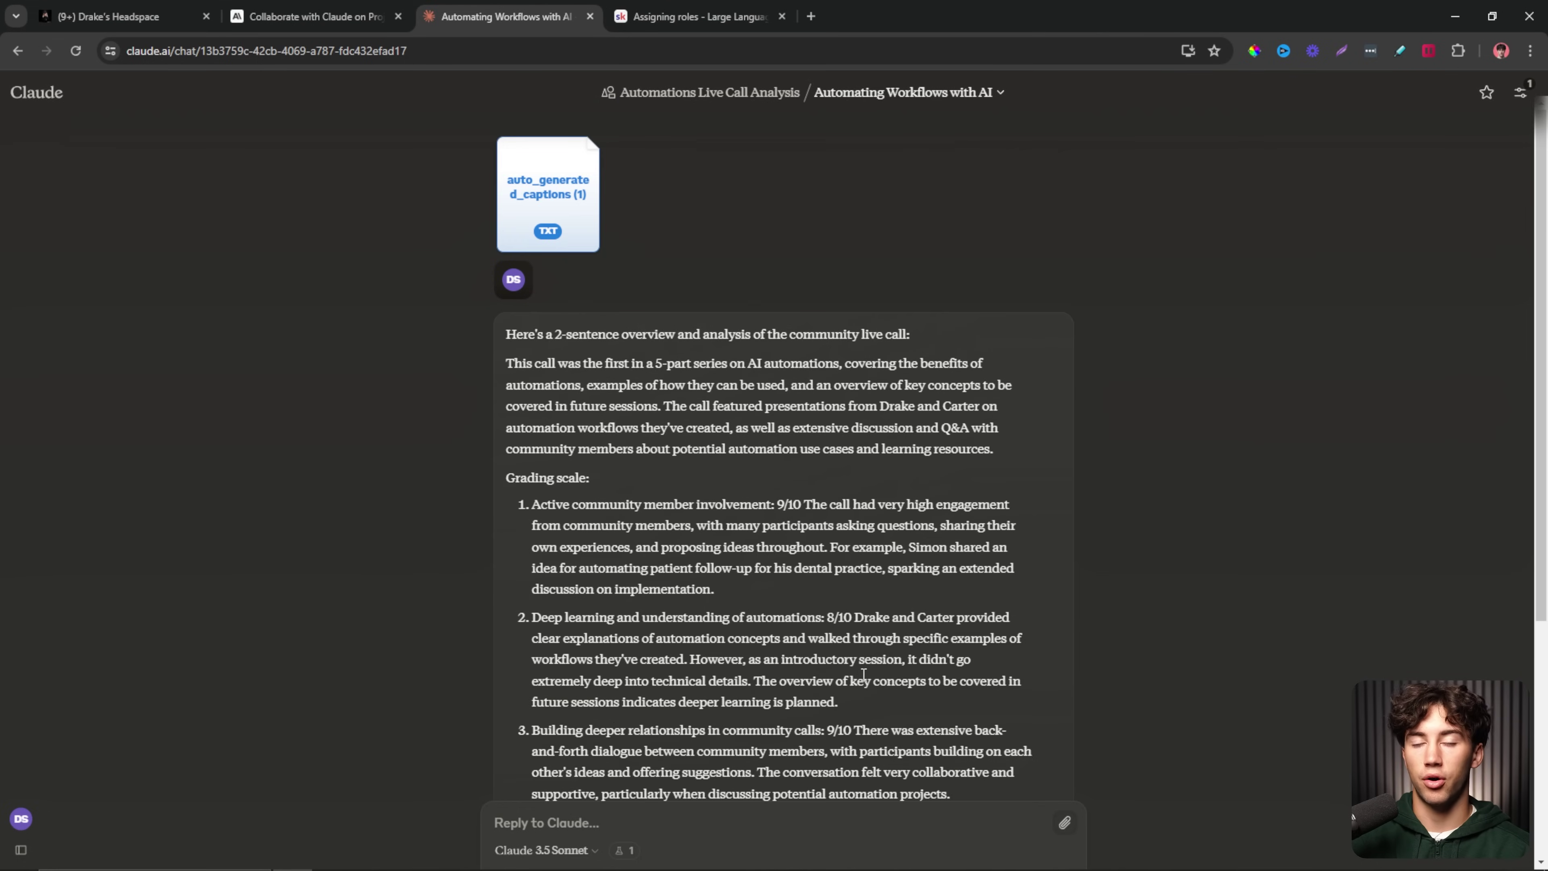
# Return to the Automations Live Call Analysis project page and note its 1% knowledge size usage.
pyautogui.click(707, 100)
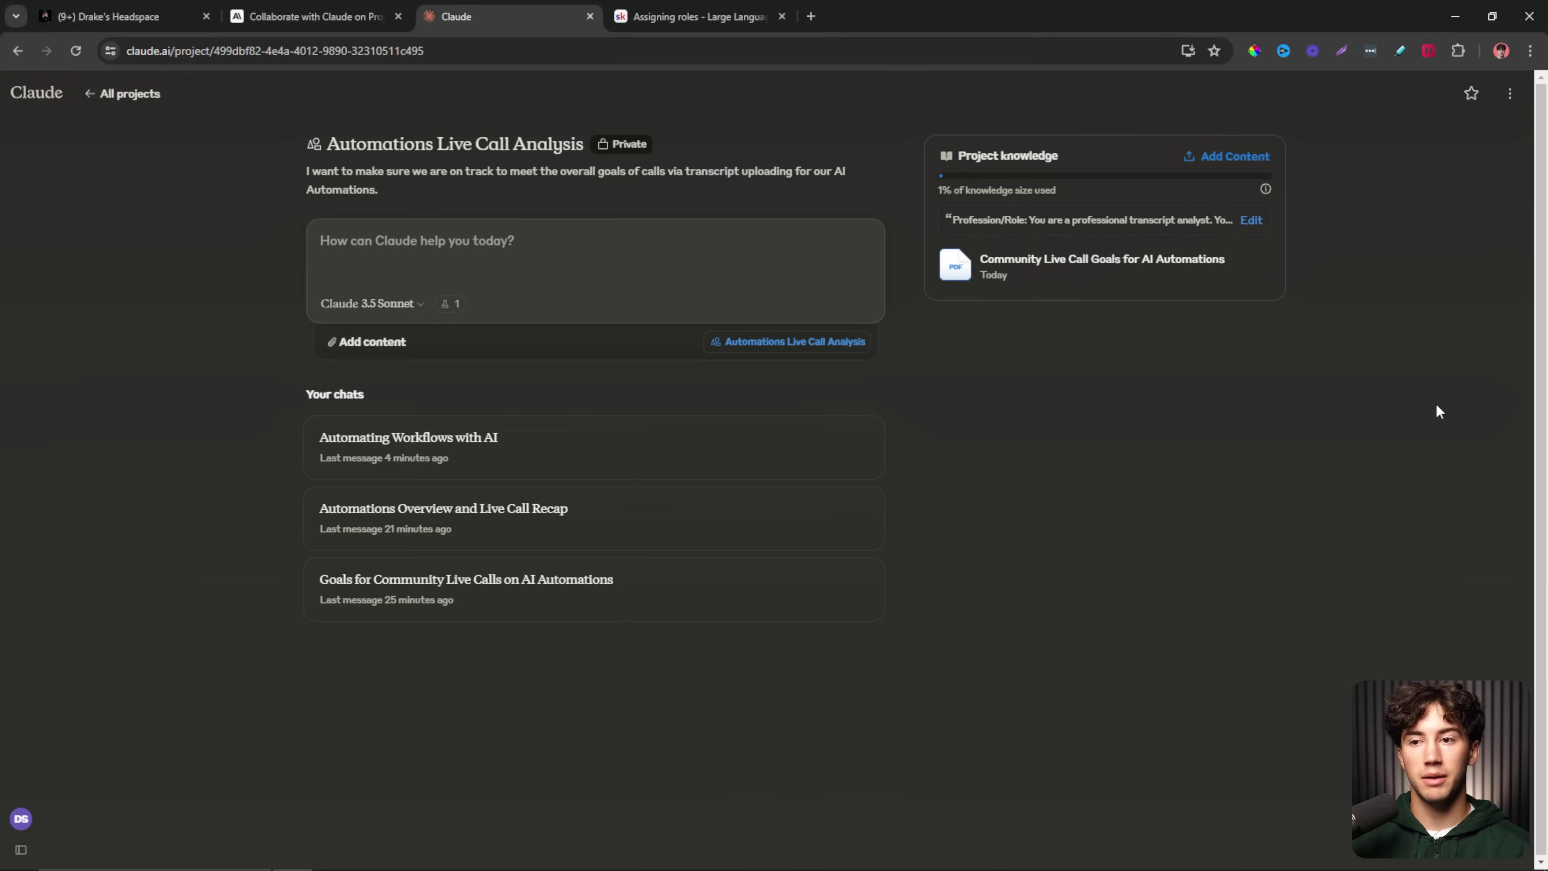
pyautogui.moveTo(937, 190); pyautogui.dragTo(1059, 192)
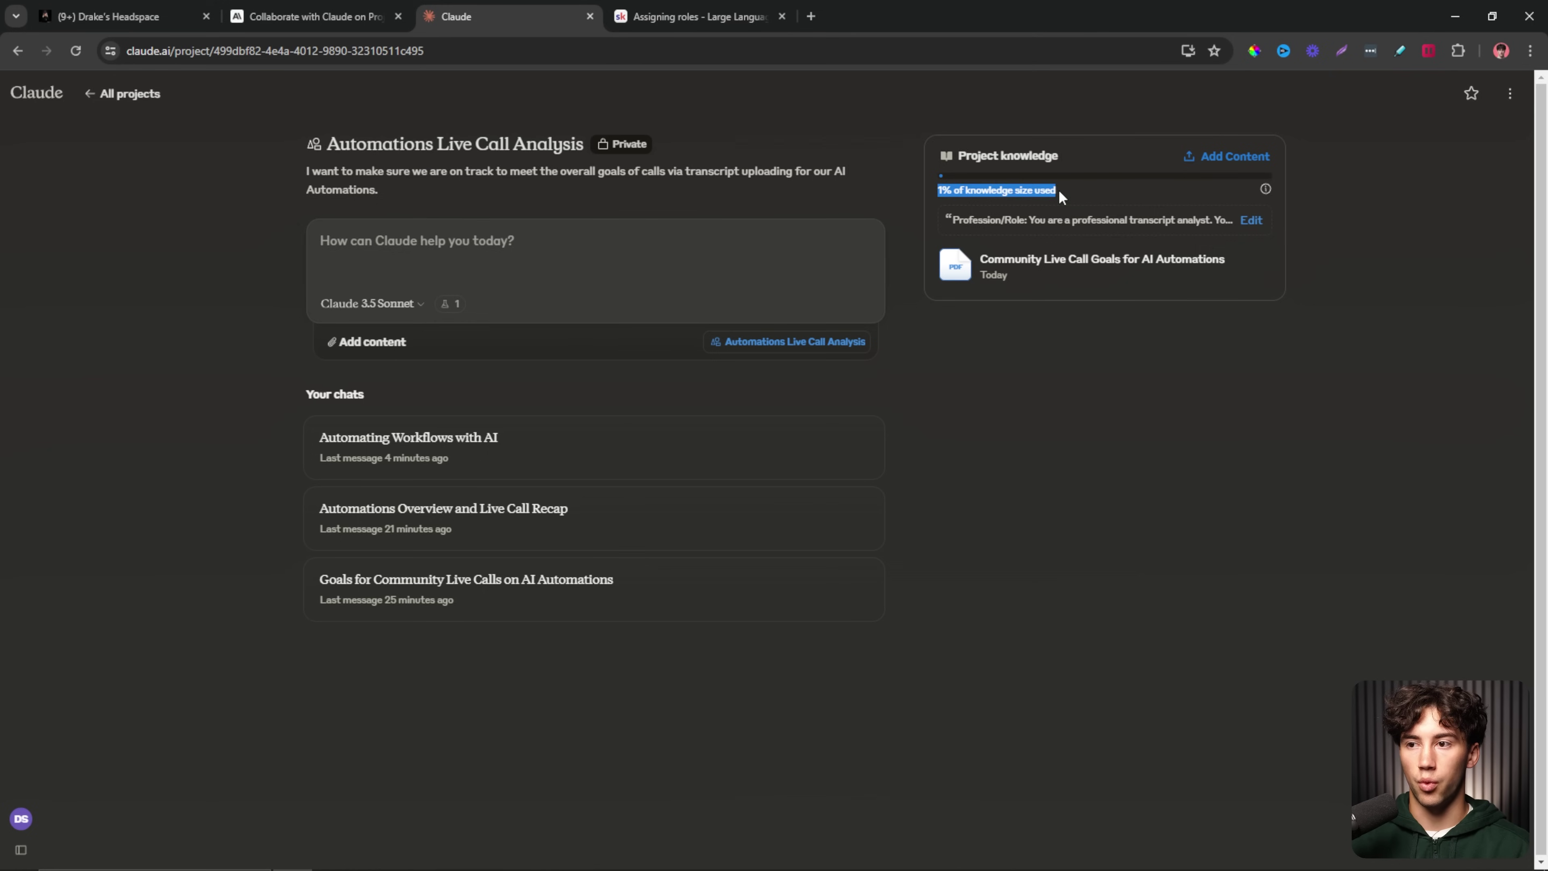
pyautogui.click(1118, 195)
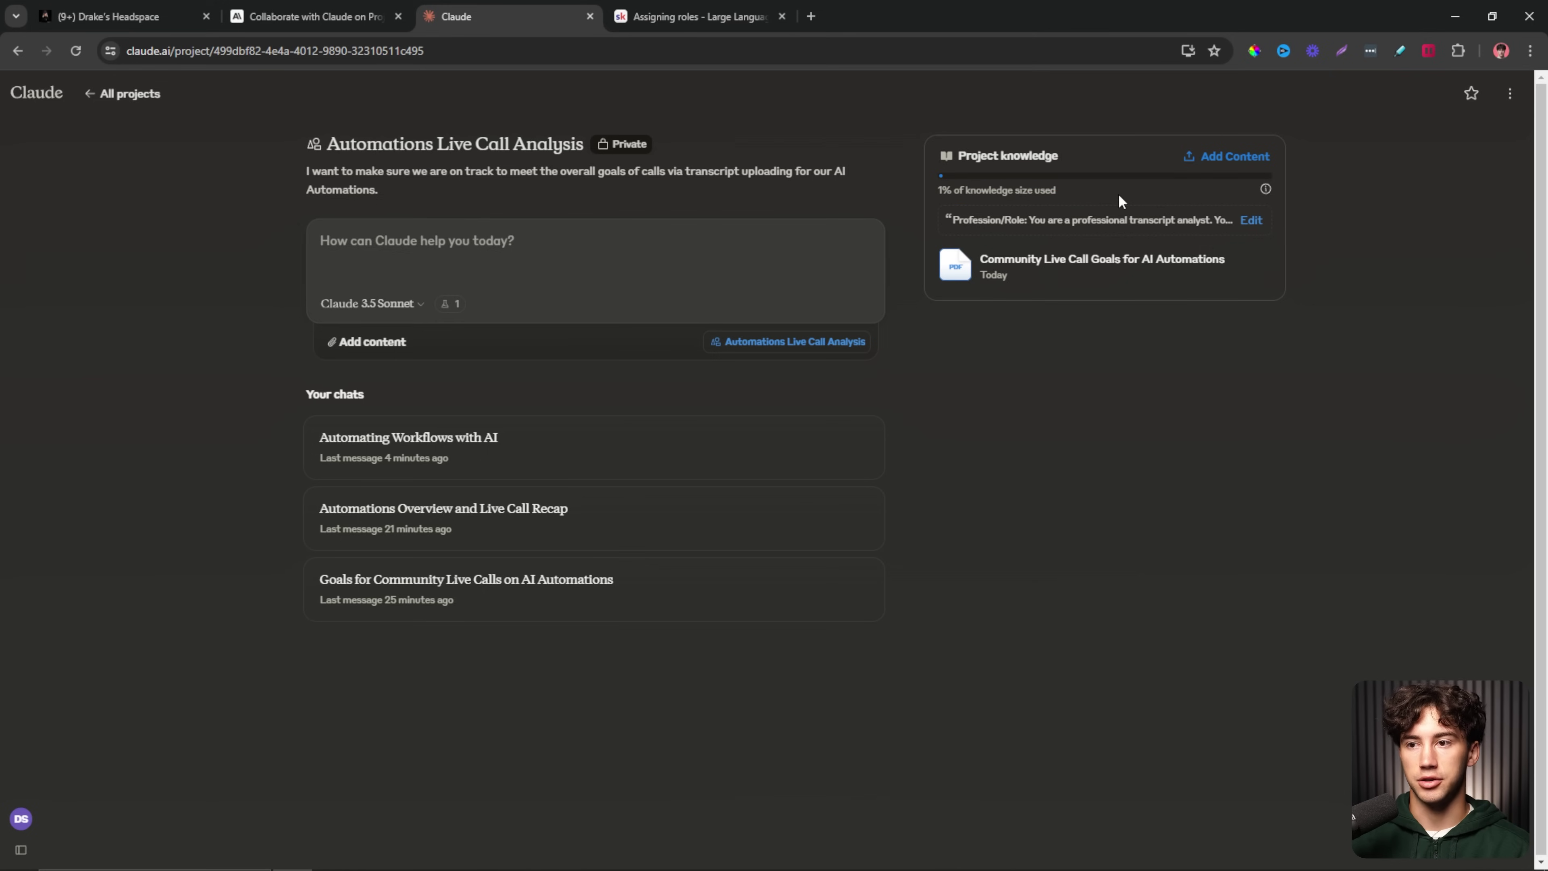